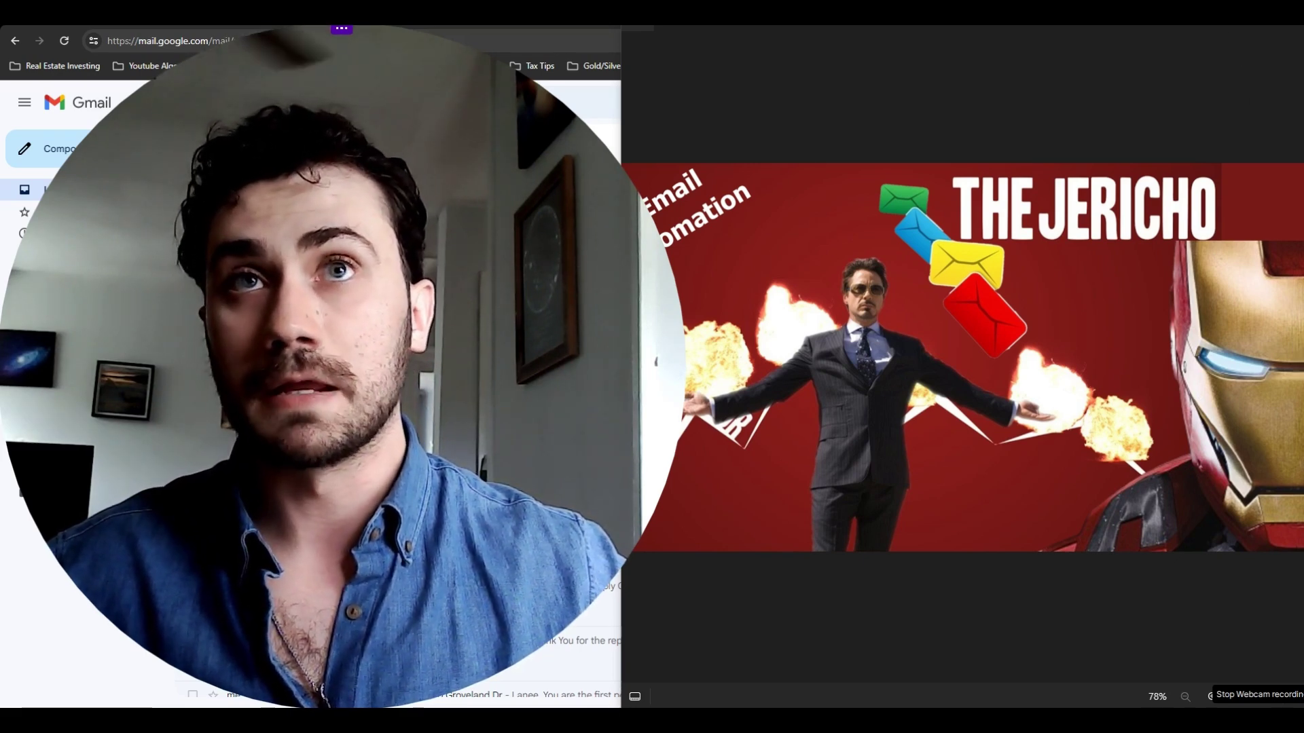
- Close the Gmail title image and look over the inbox
left_click(1288, 12)
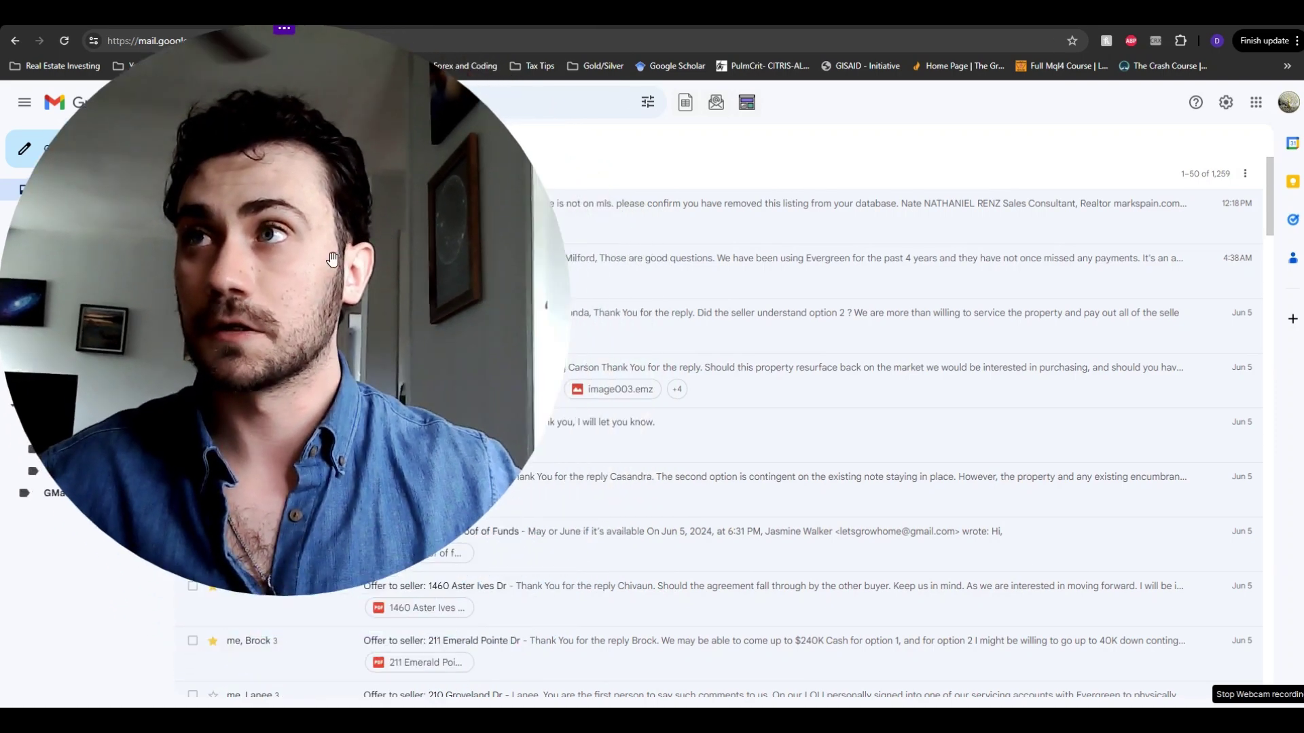
left_click_drag(408, 257, 1156, 254)
scroll(1156, 254, "down", 10)
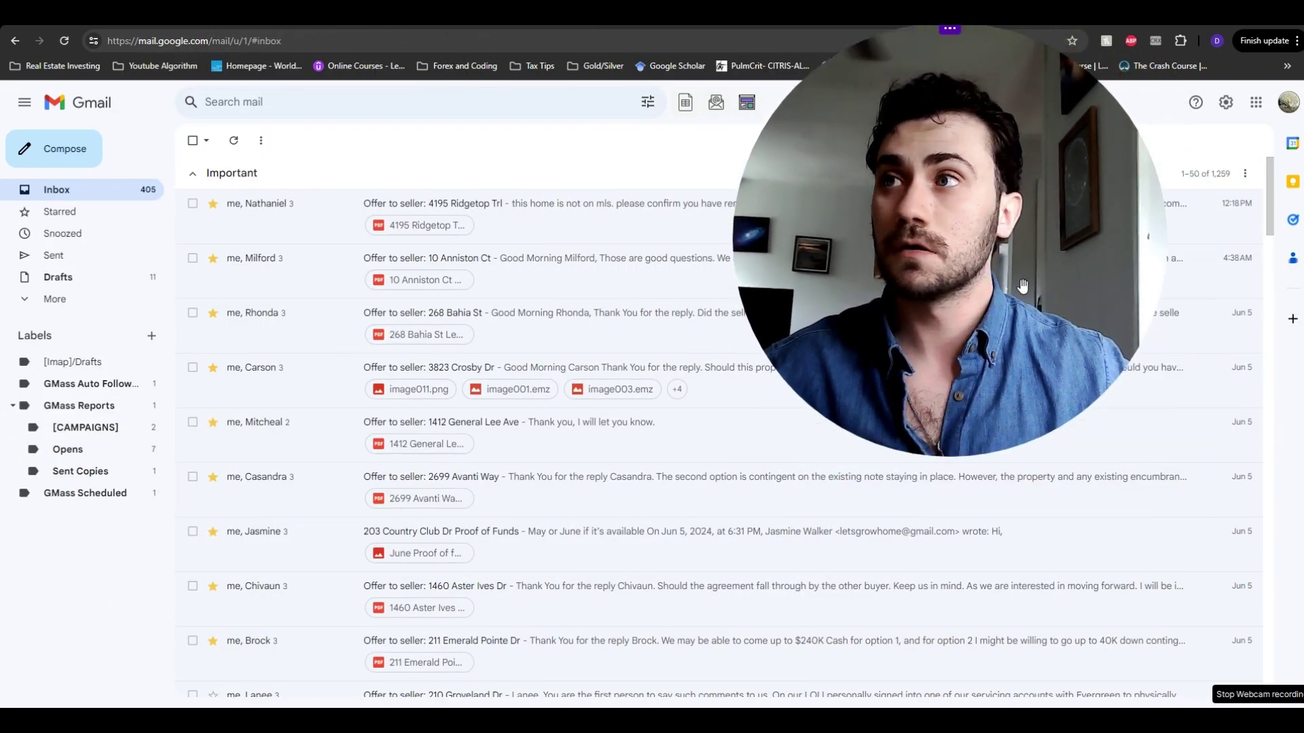
left_click_drag(1021, 285, 1172, 233)
scroll(1174, 231, "down", 3)
scroll(1171, 228, "down", 3)
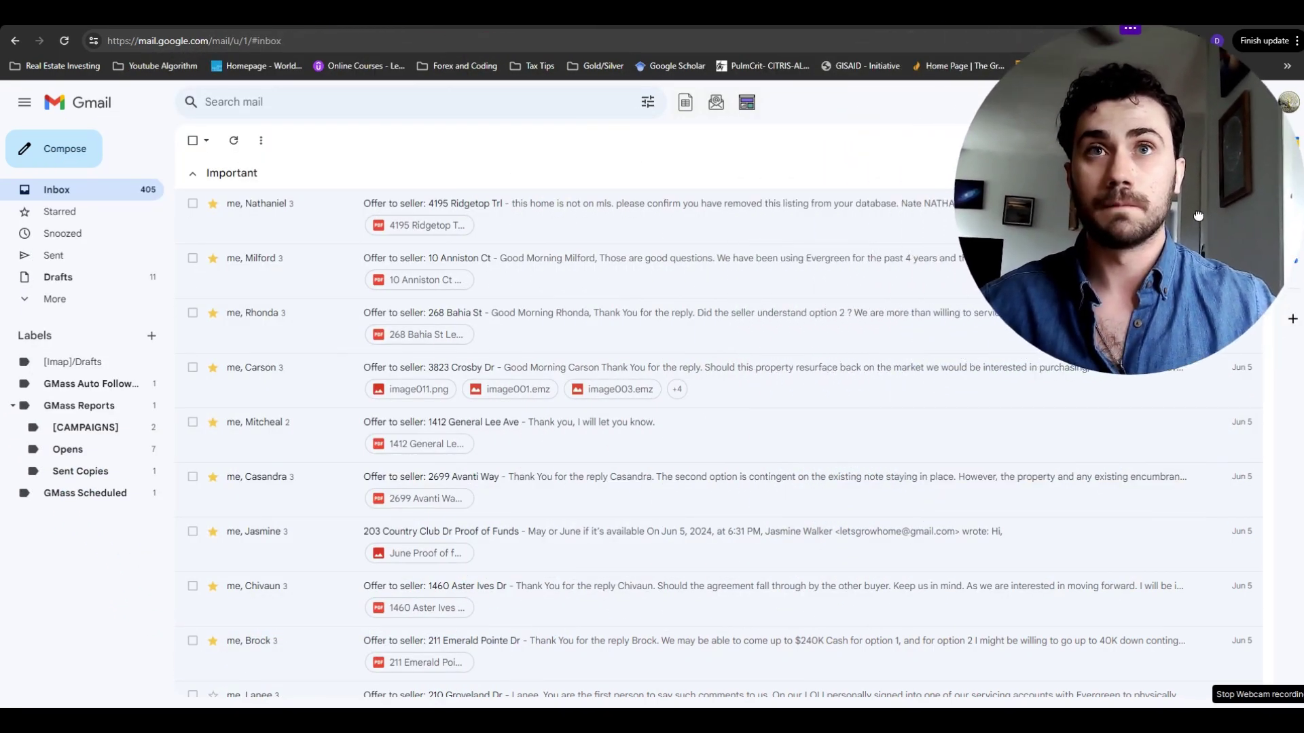
- Show the Sent folder with the 'Offer to seller' emails and their PDF offers
left_click_drag(1153, 214, 1253, 196)
scroll(1216, 206, "down", 3)
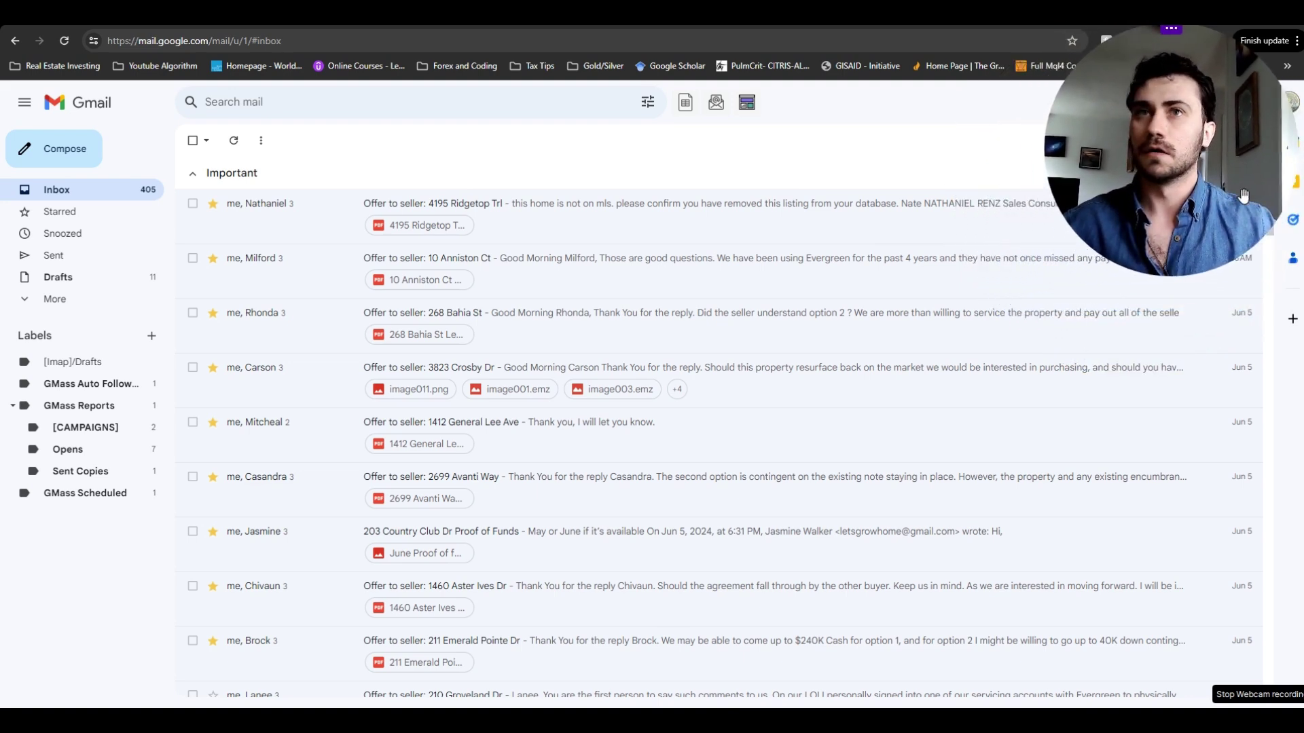
scroll(1244, 196, "up", 1)
scroll(1240, 197, "down", 1)
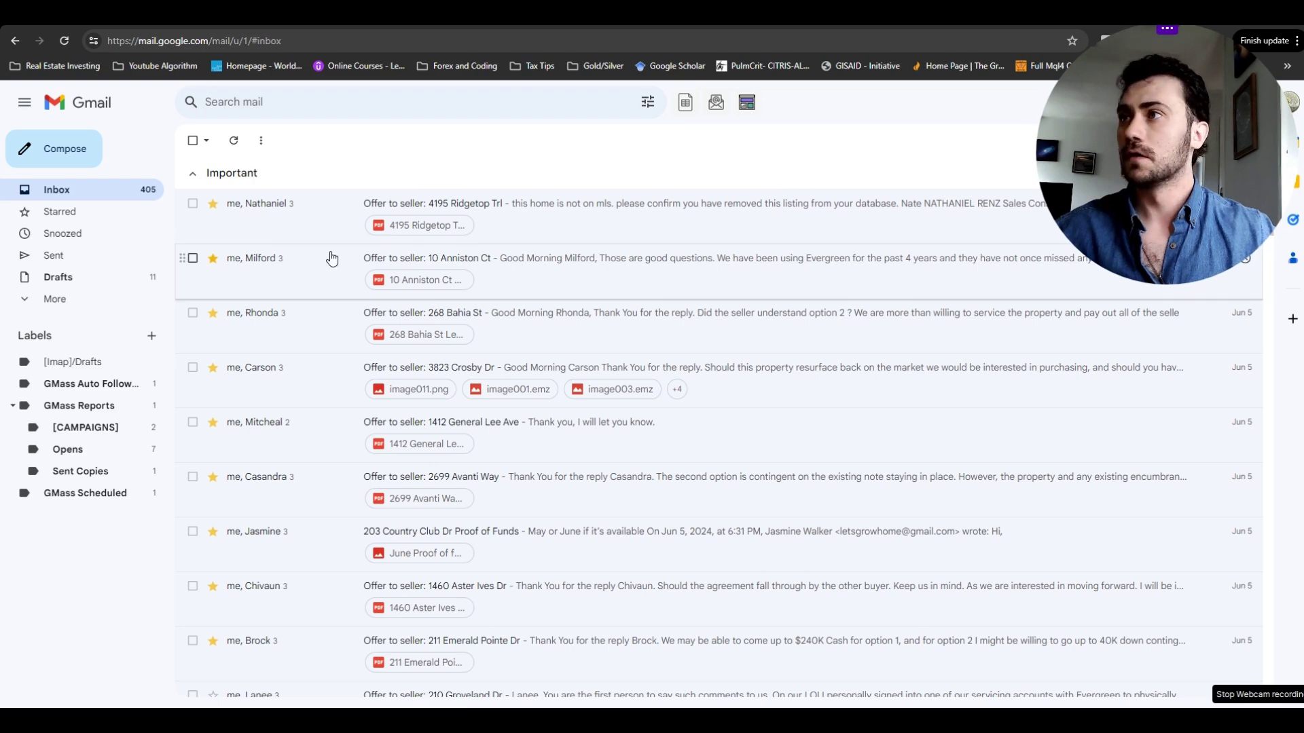
left_click(76, 256)
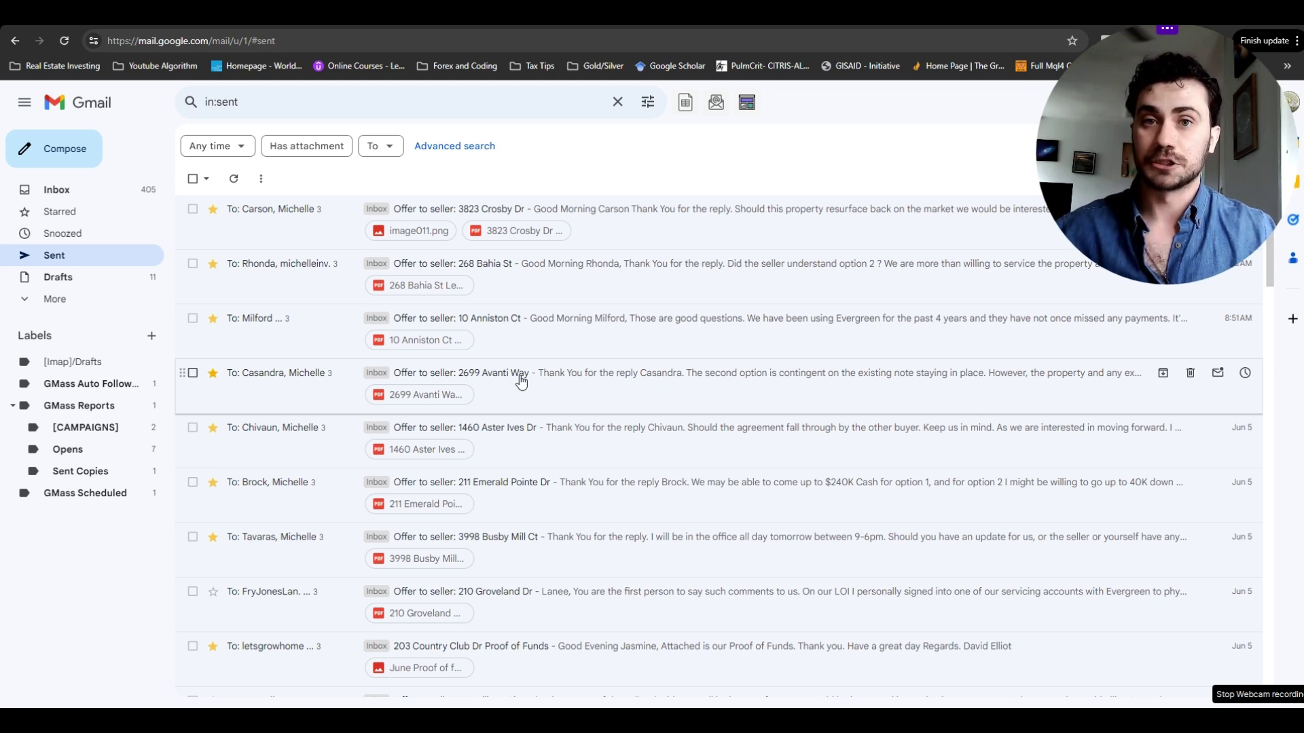
left_click(643, 234)
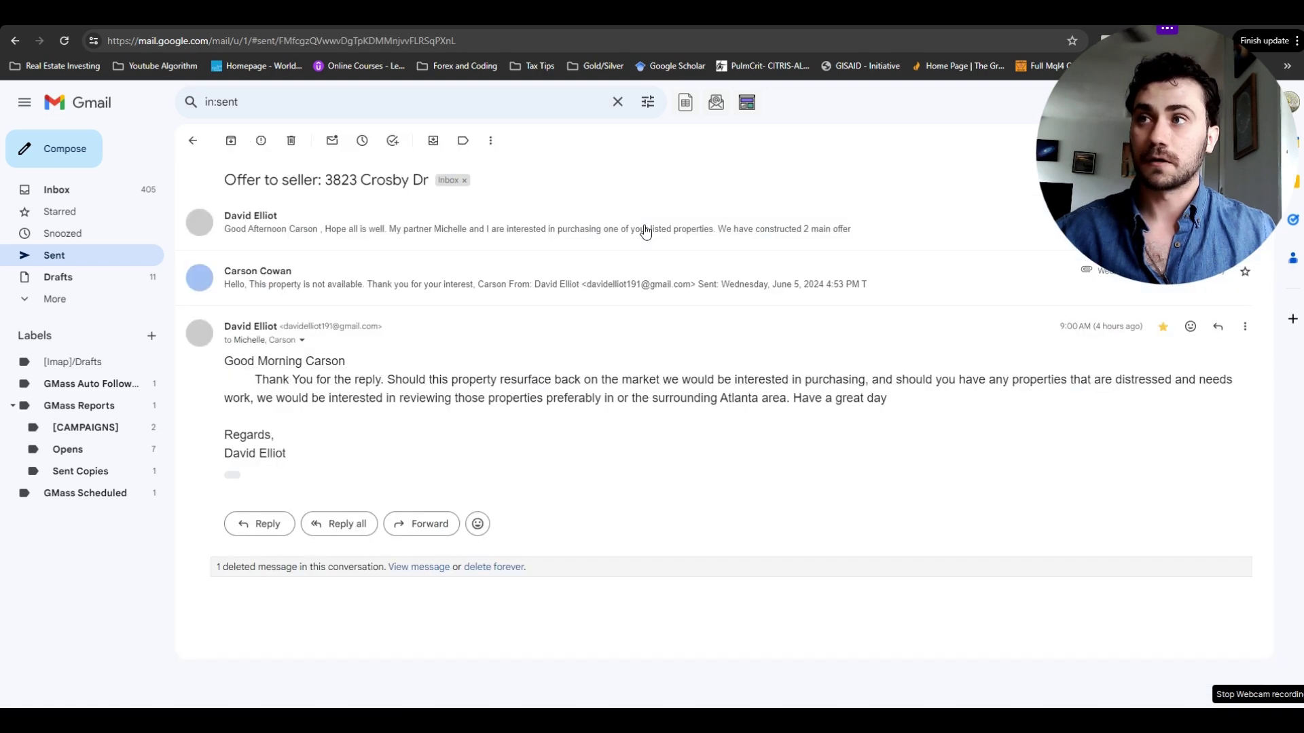
left_click(598, 232)
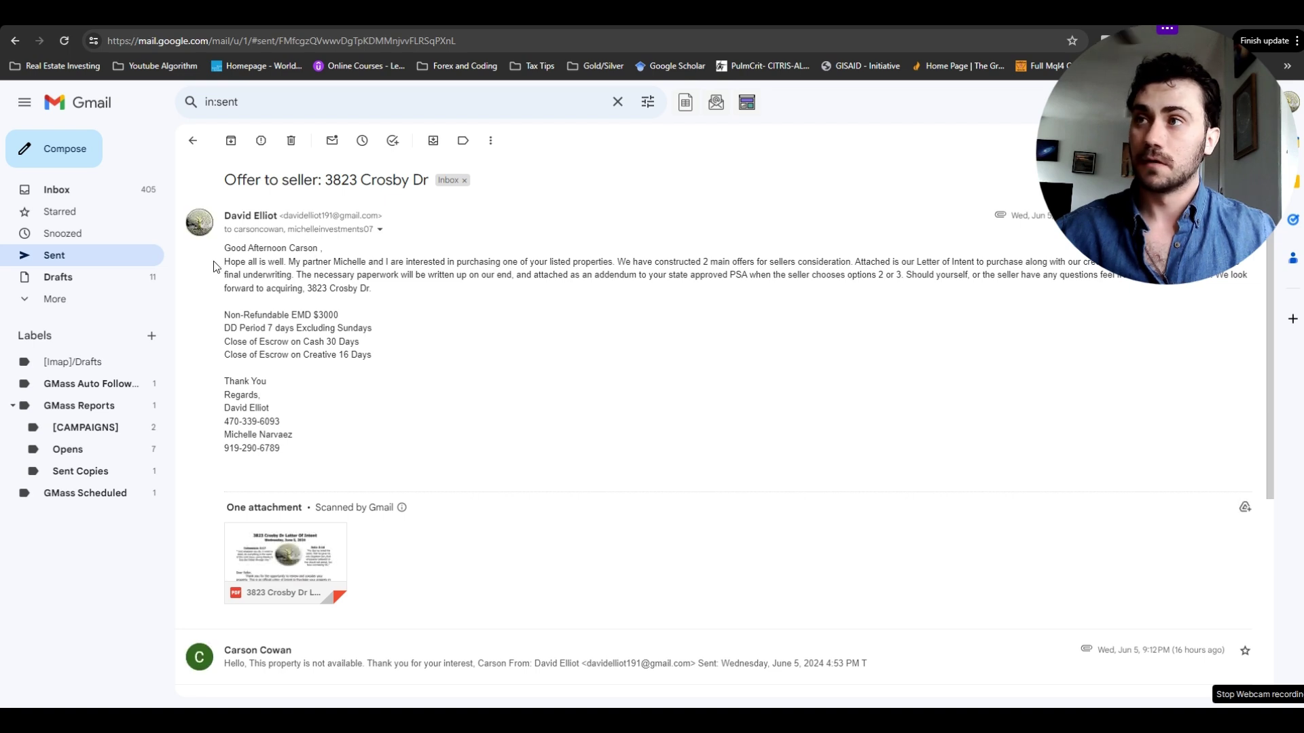
left_click_drag(217, 265, 392, 297)
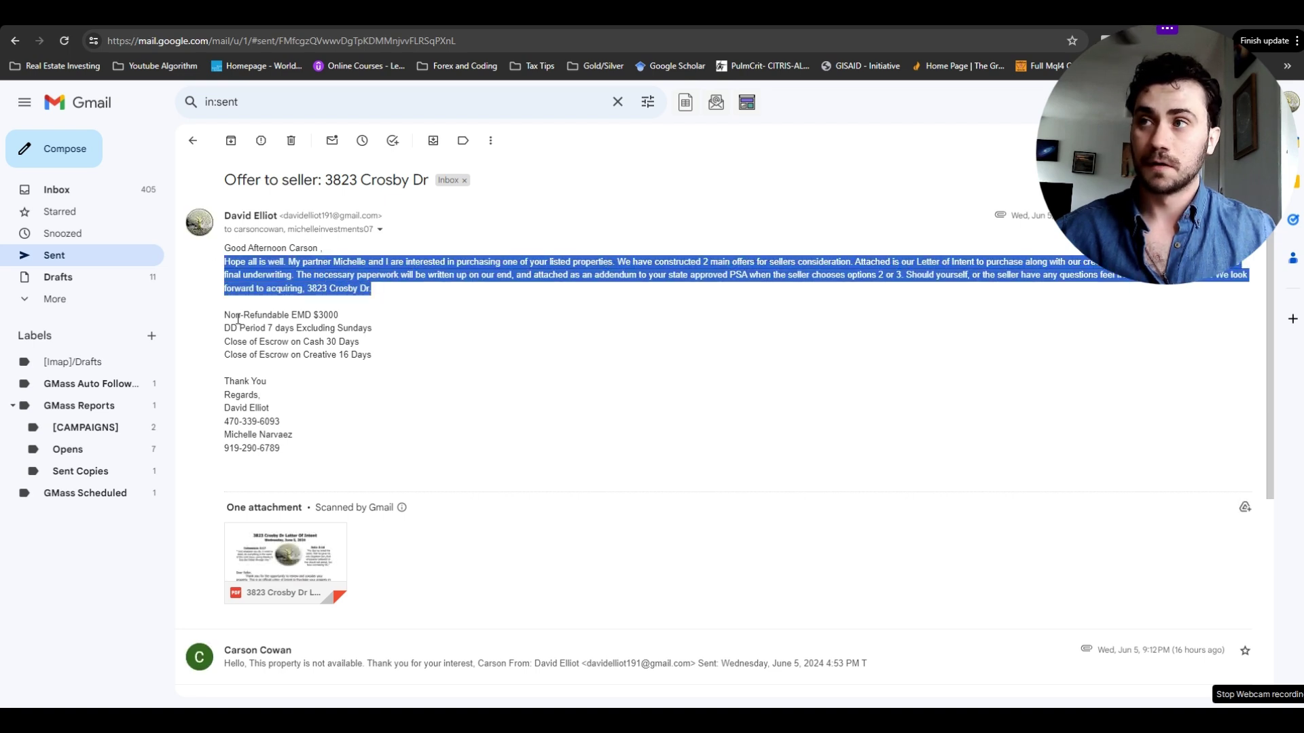
left_click_drag(223, 313, 392, 372)
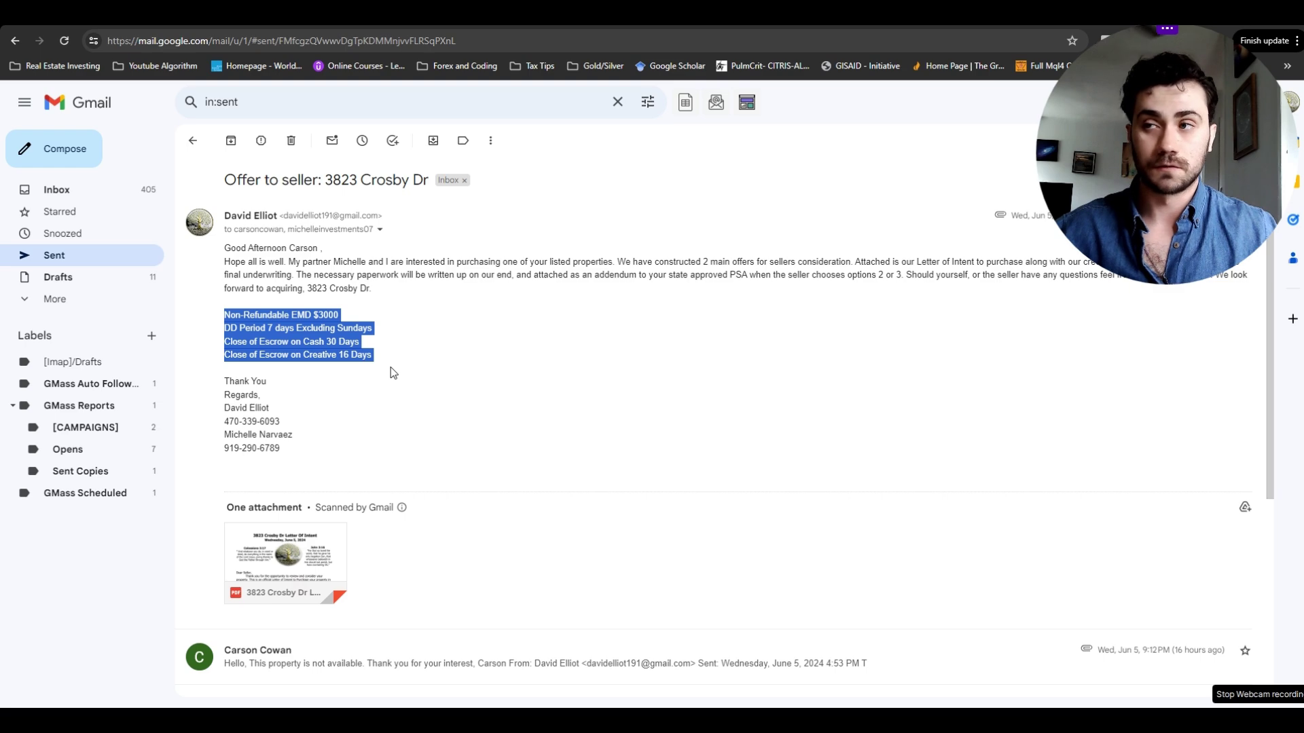
left_click(324, 546)
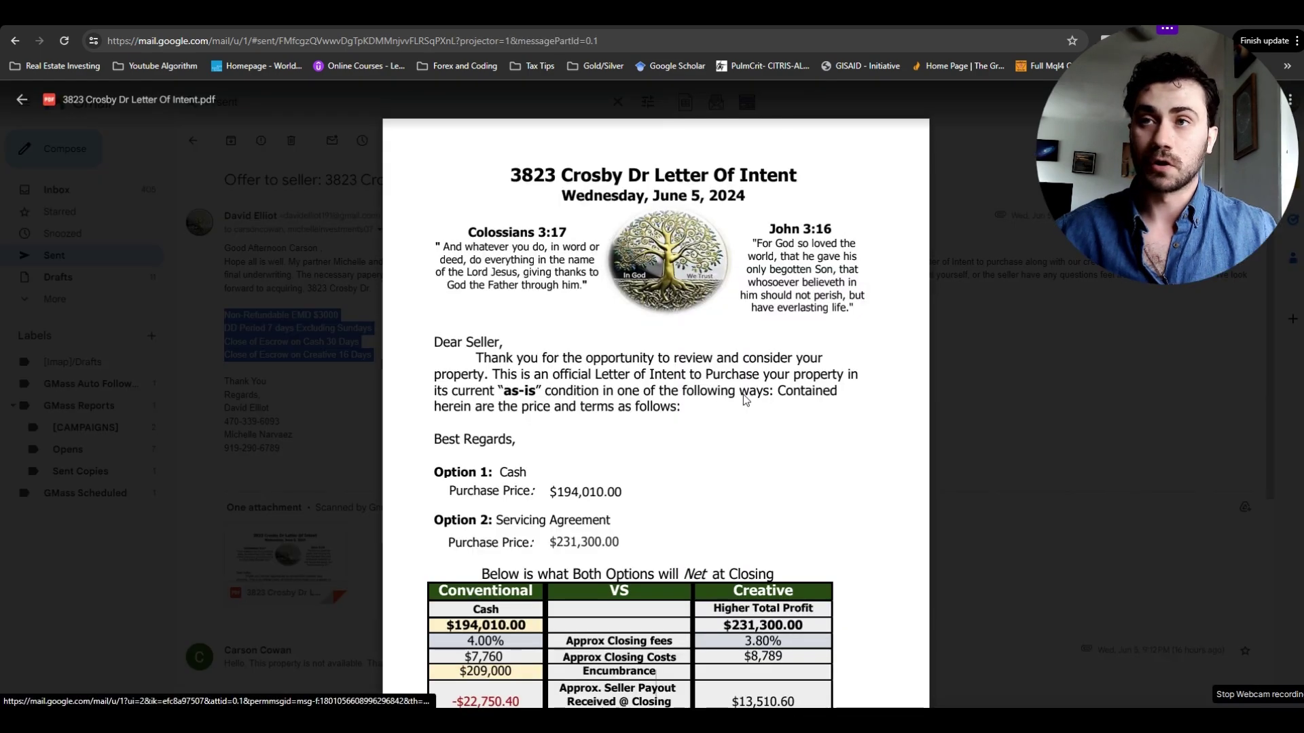
scroll(822, 411, "down", 3)
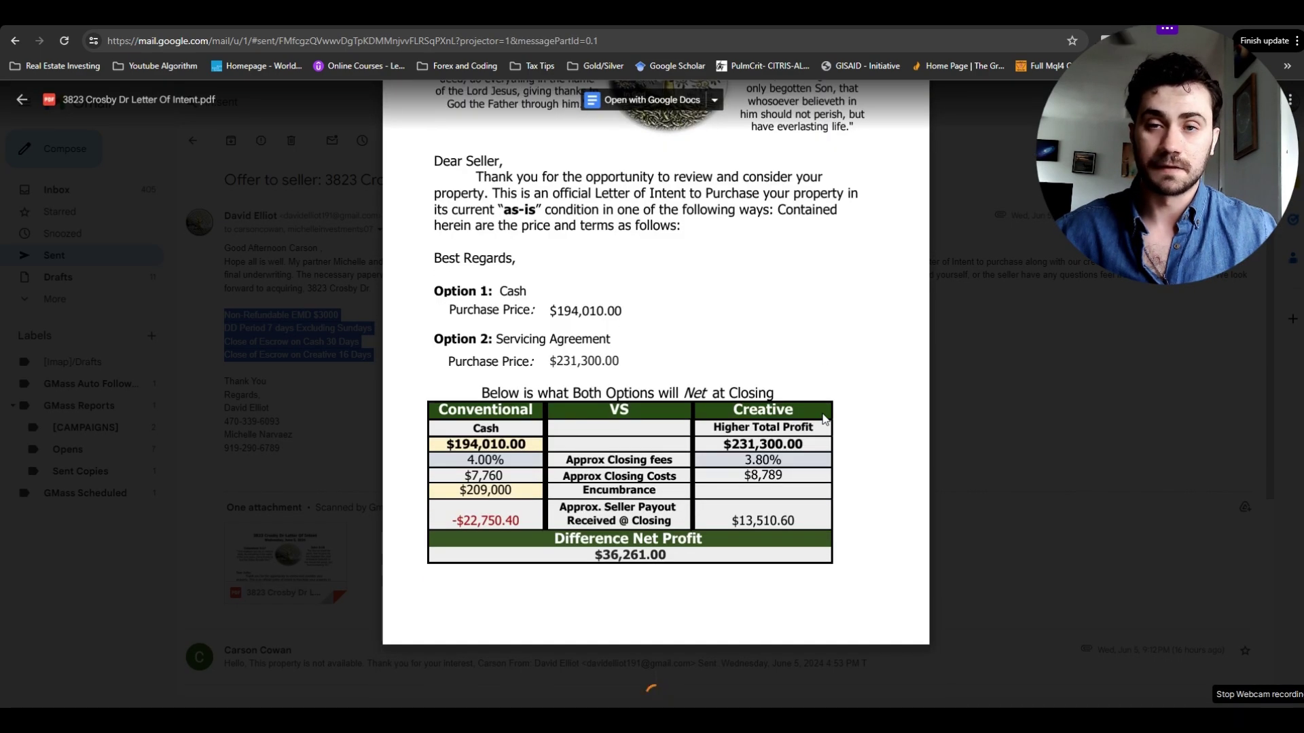
scroll(825, 387, "up", 2)
scroll(824, 384, "down", 12)
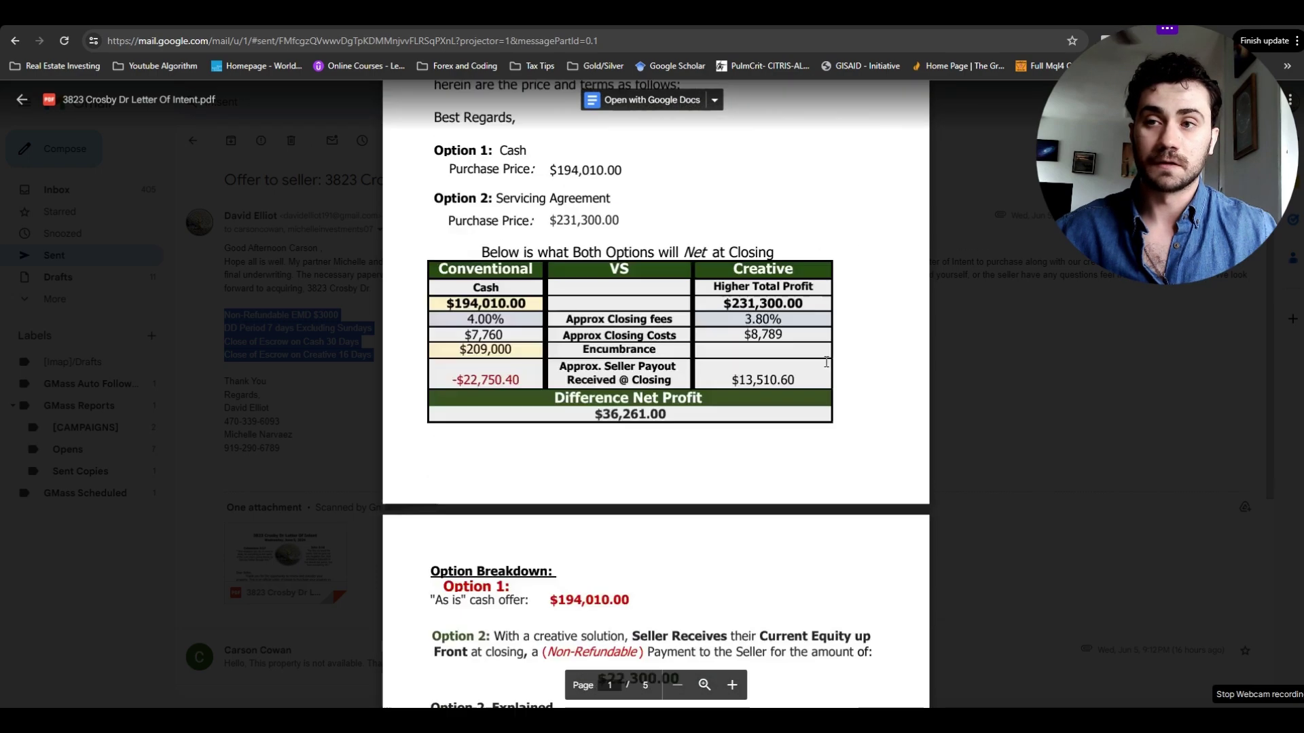
scroll(827, 362, "down", 20)
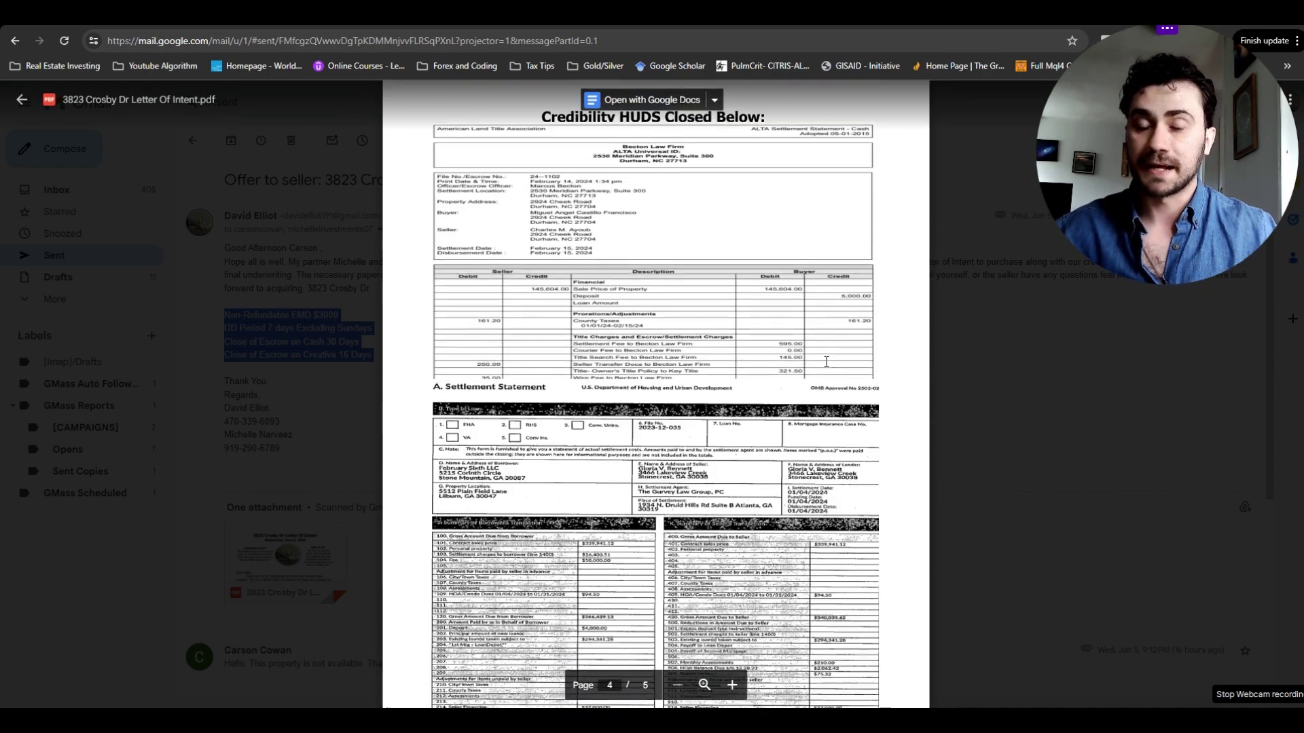
scroll(826, 362, "up", 7)
scroll(827, 362, "down", 4)
scroll(826, 362, "up", 6)
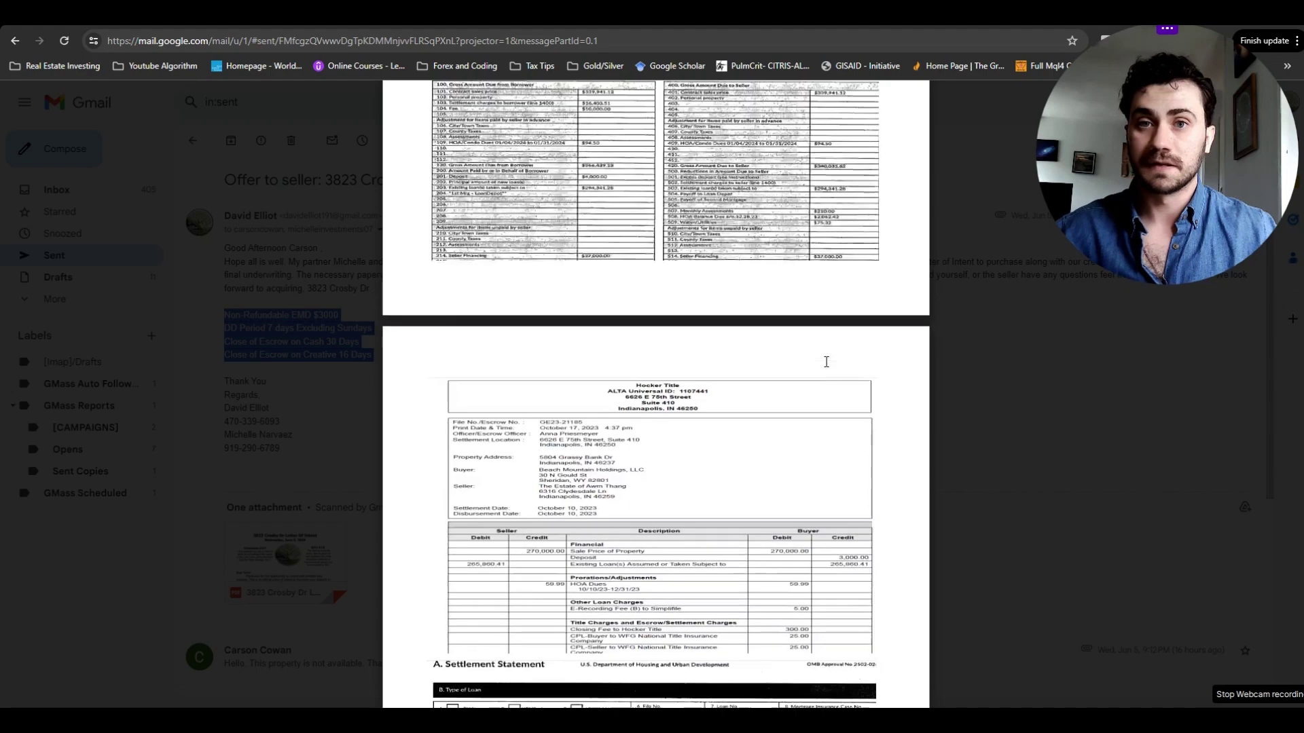
scroll(827, 362, "up", 20)
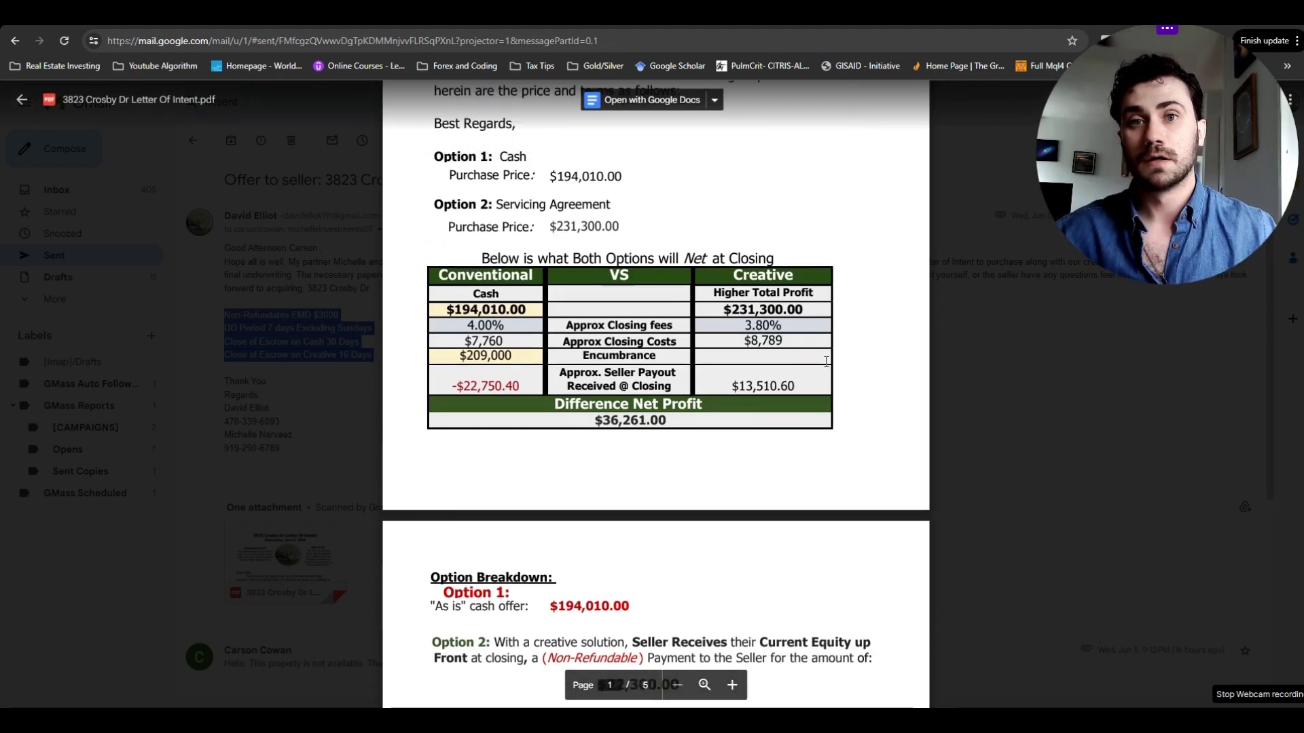
left_click(1005, 358)
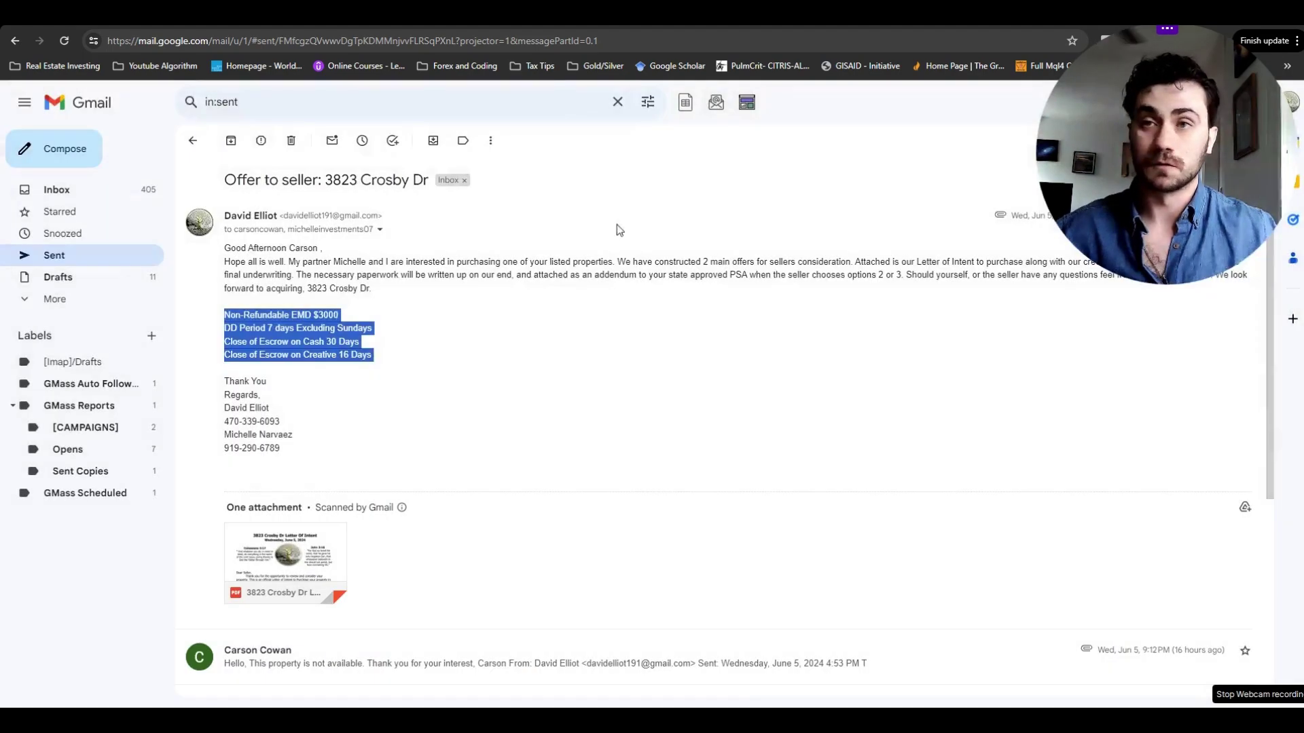
left_click(192, 140)
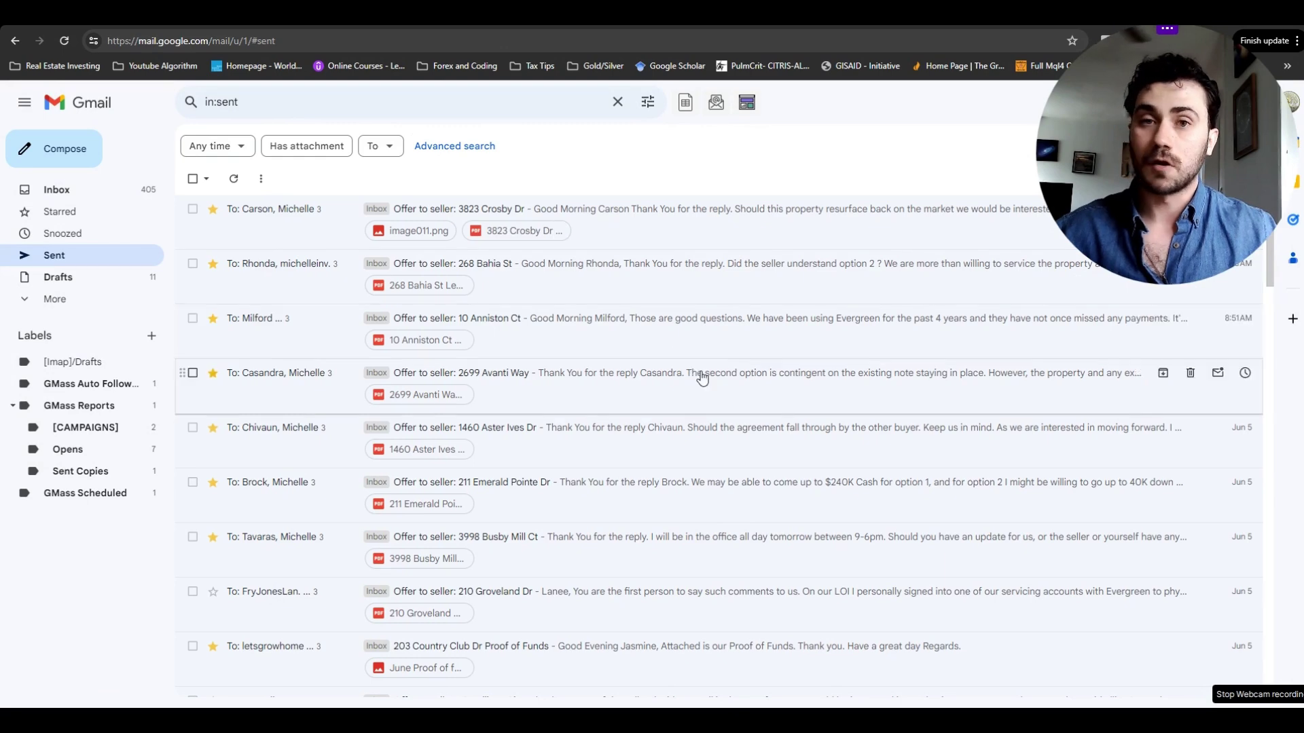
scroll(702, 377, "down", 4)
scroll(700, 375, "down", 3)
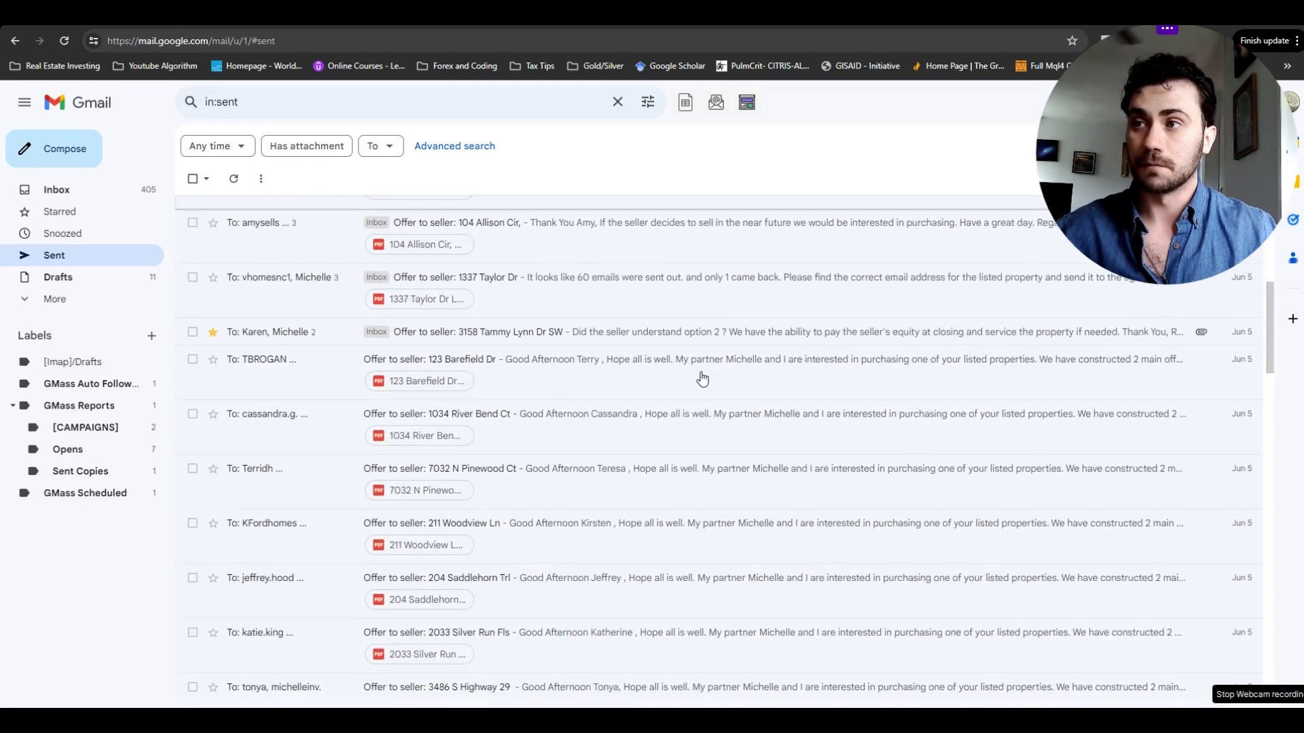
scroll(683, 435, "down", 3)
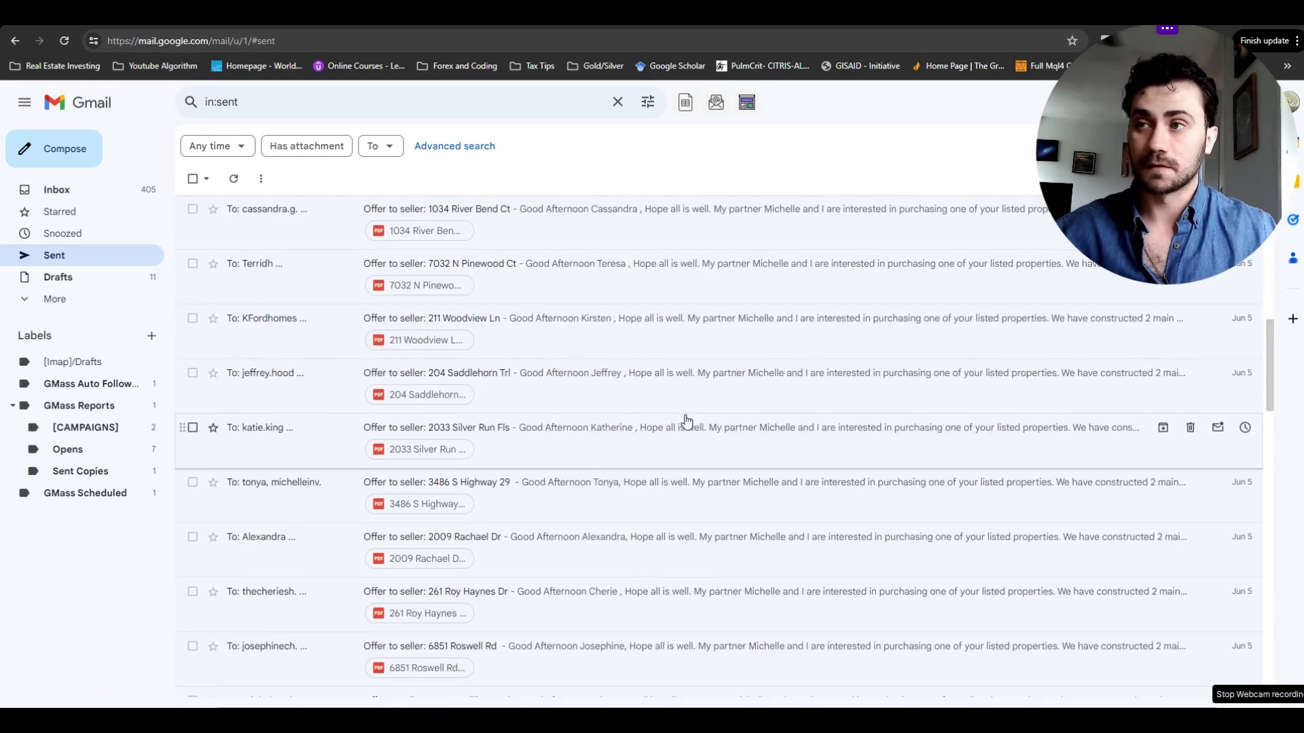
scroll(687, 422, "down", 3)
scroll(686, 422, "down", 6)
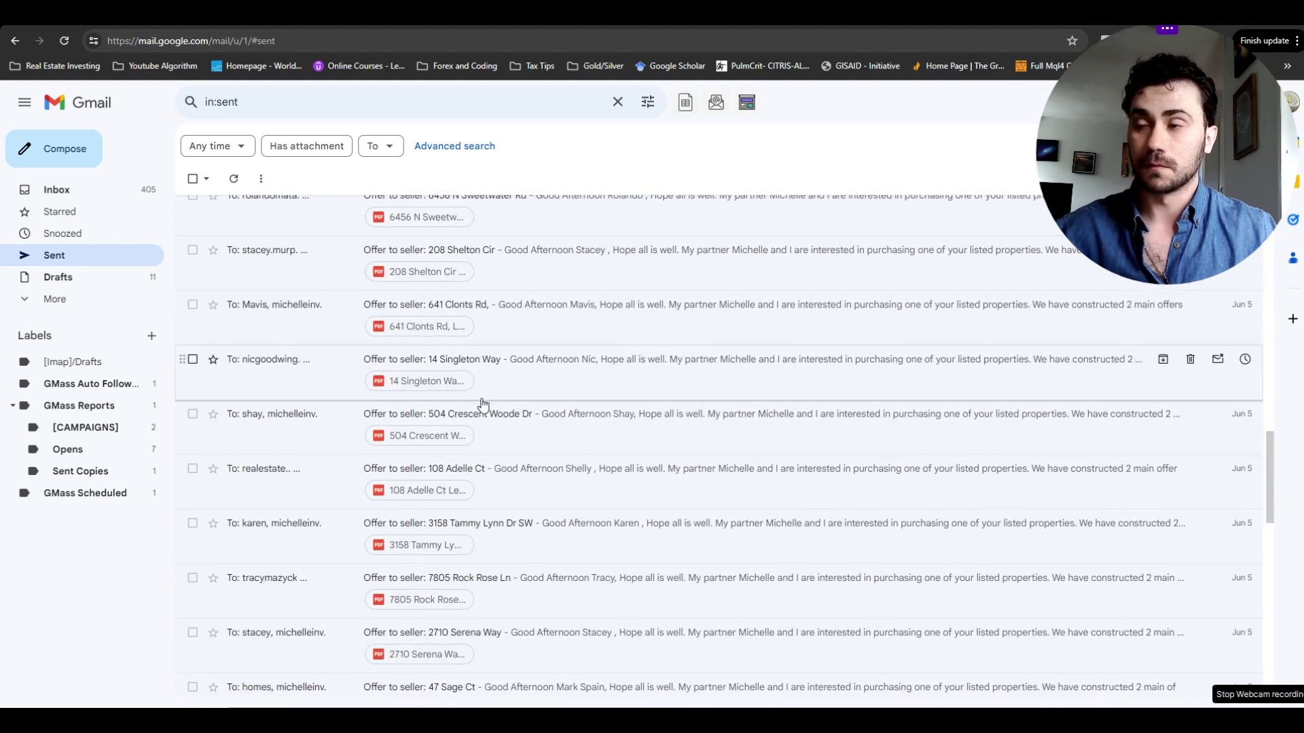
scroll(530, 469, "down", 3)
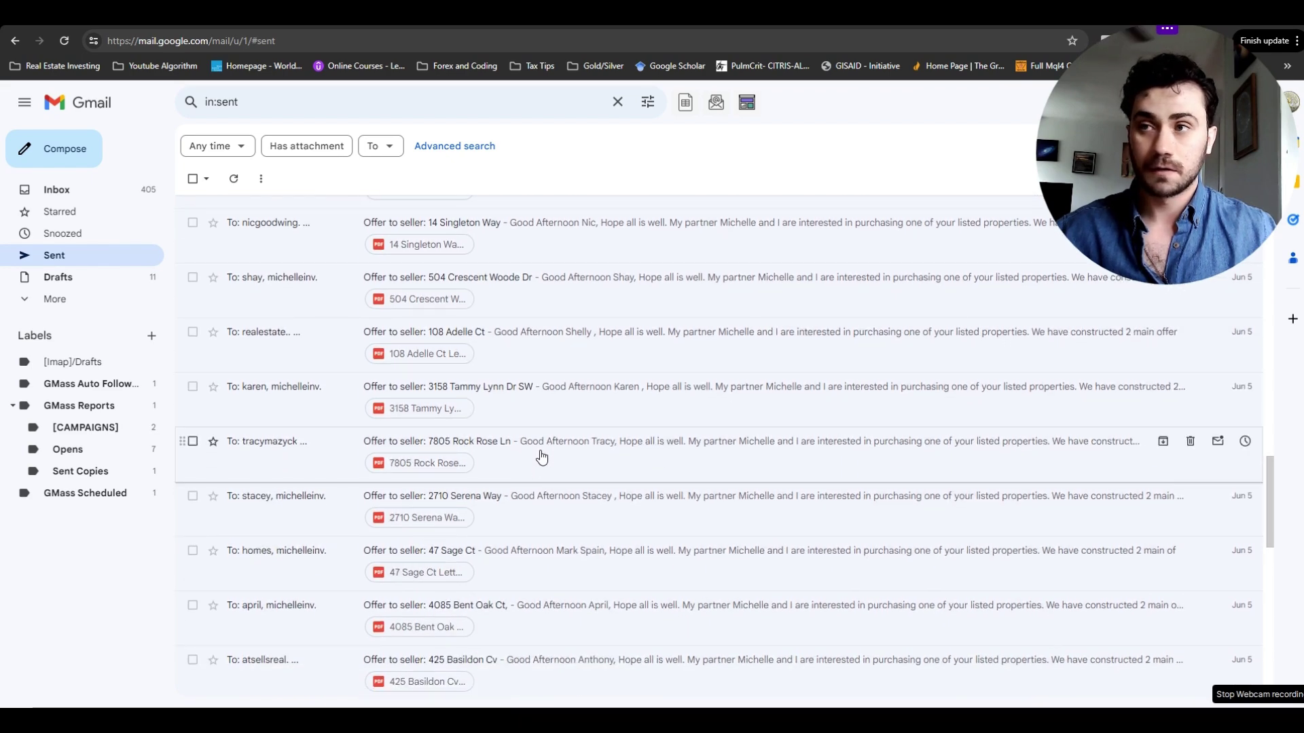
left_click(542, 456)
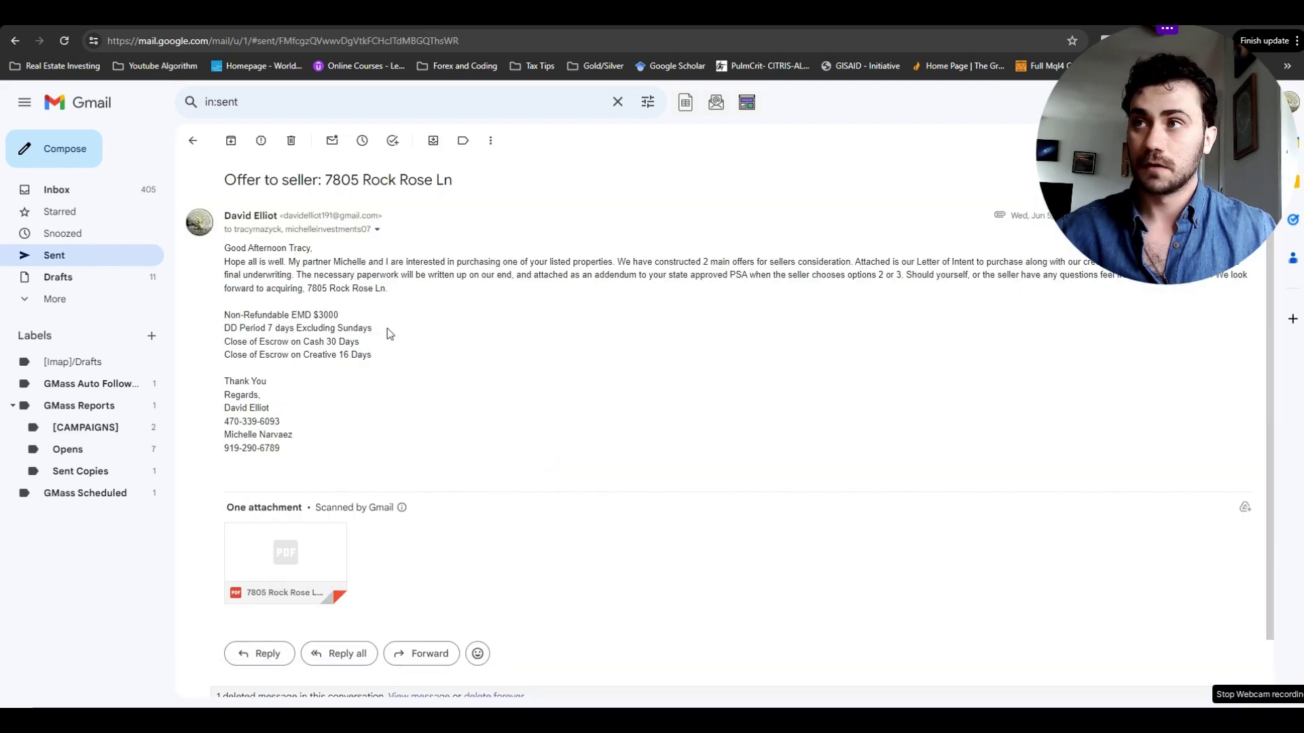
mouse_move(333, 565)
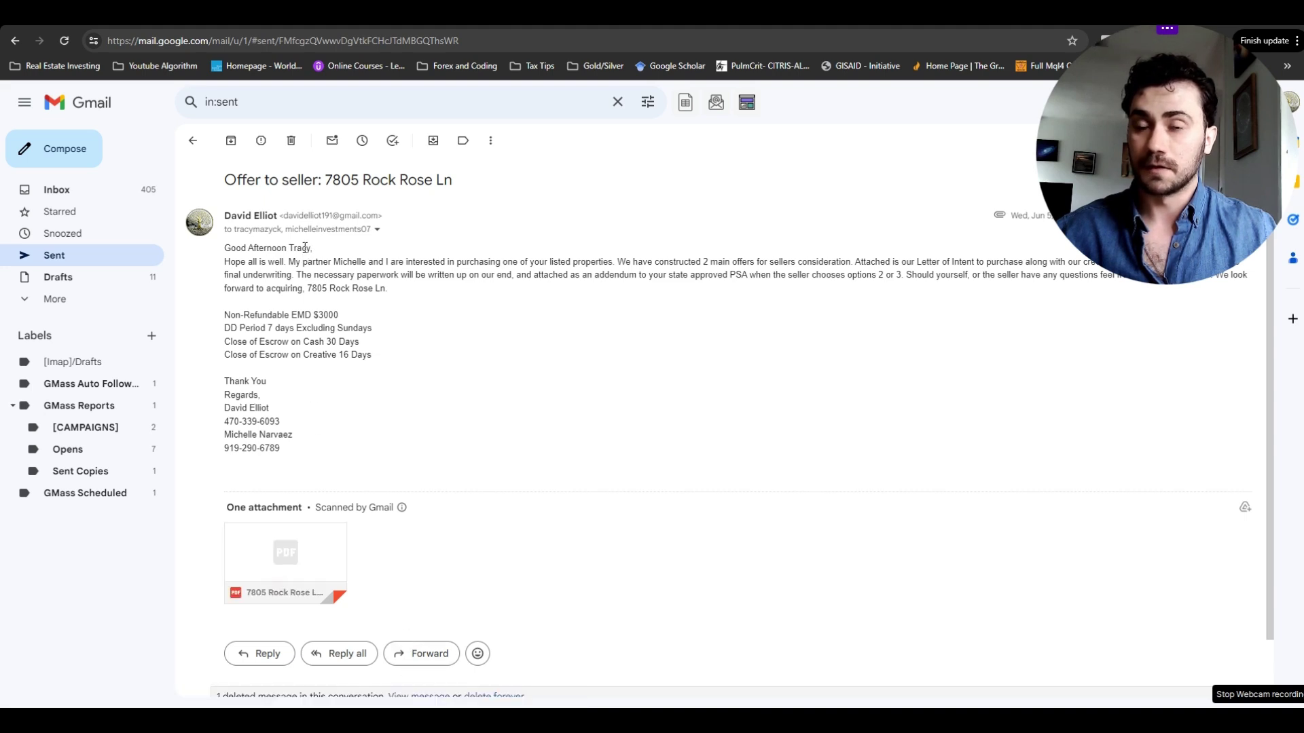
- Leave the Rock Rose Ln email and show the Inbox of seller replies
left_click(192, 140)
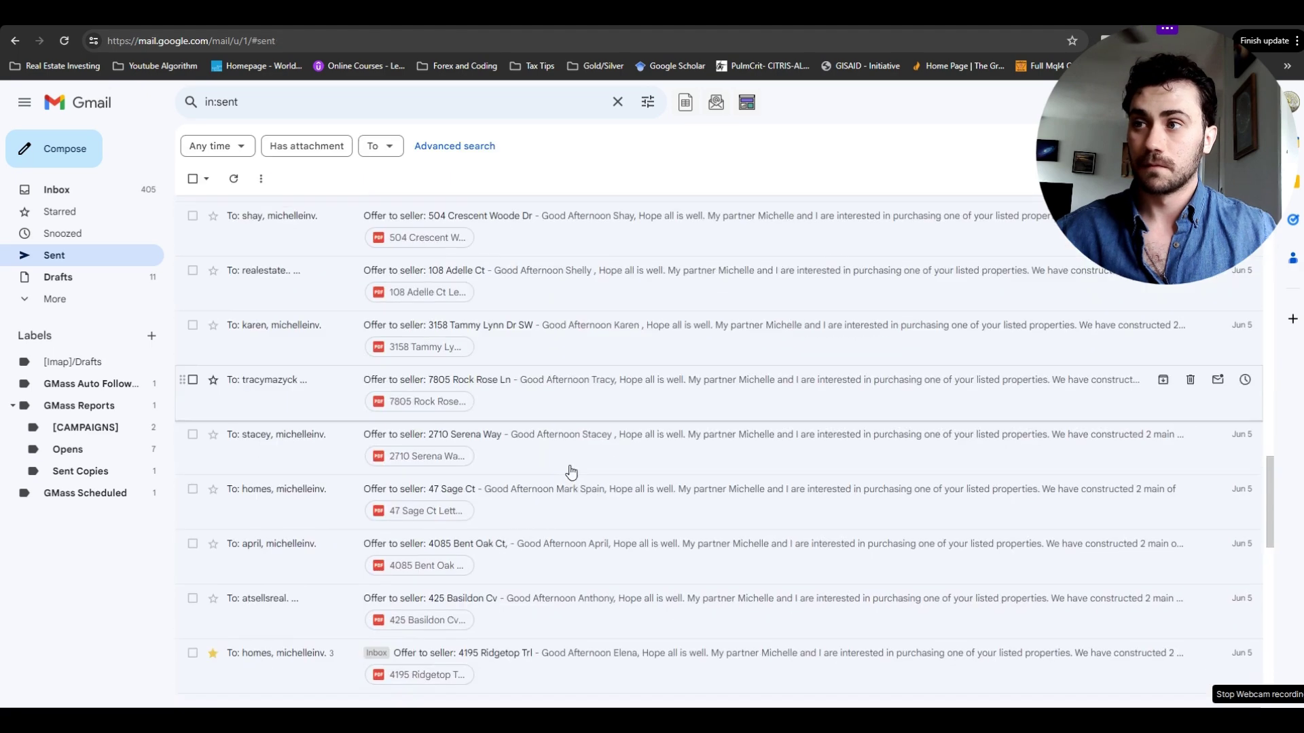
scroll(571, 471, "down", 5)
left_click(95, 194)
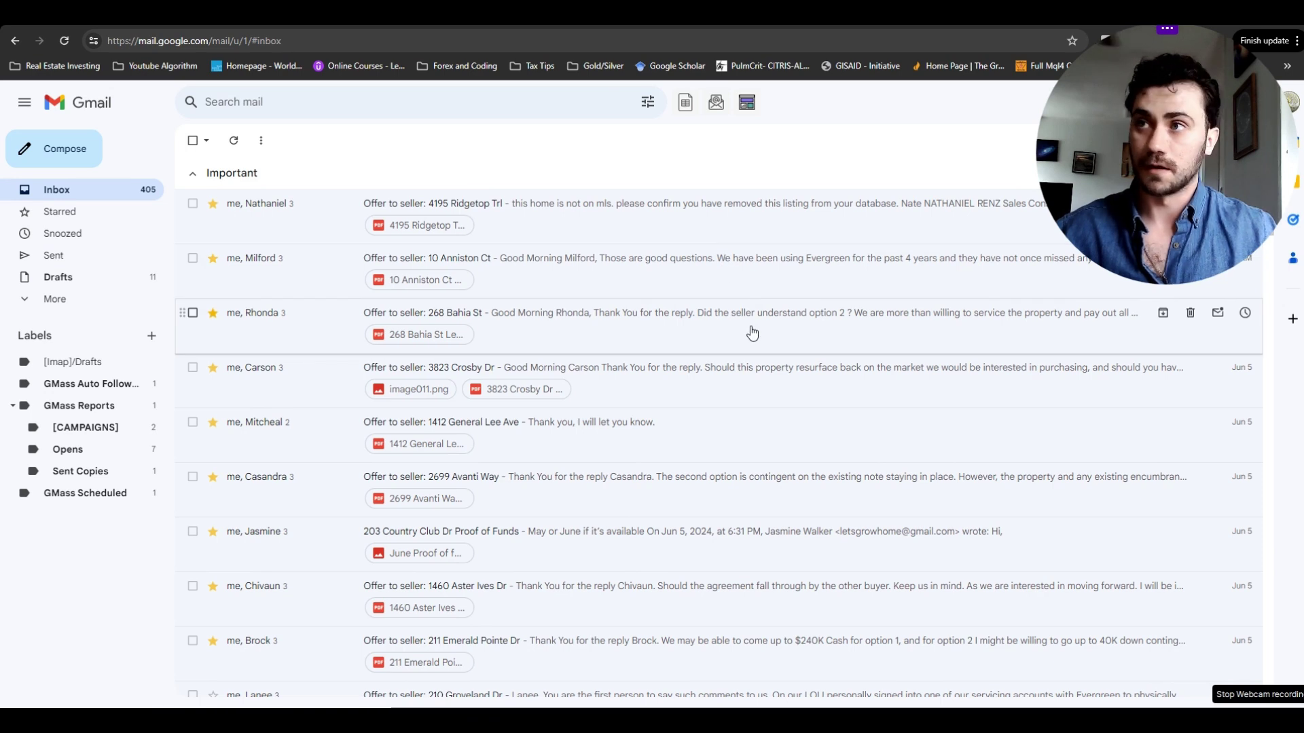
left_click(691, 330)
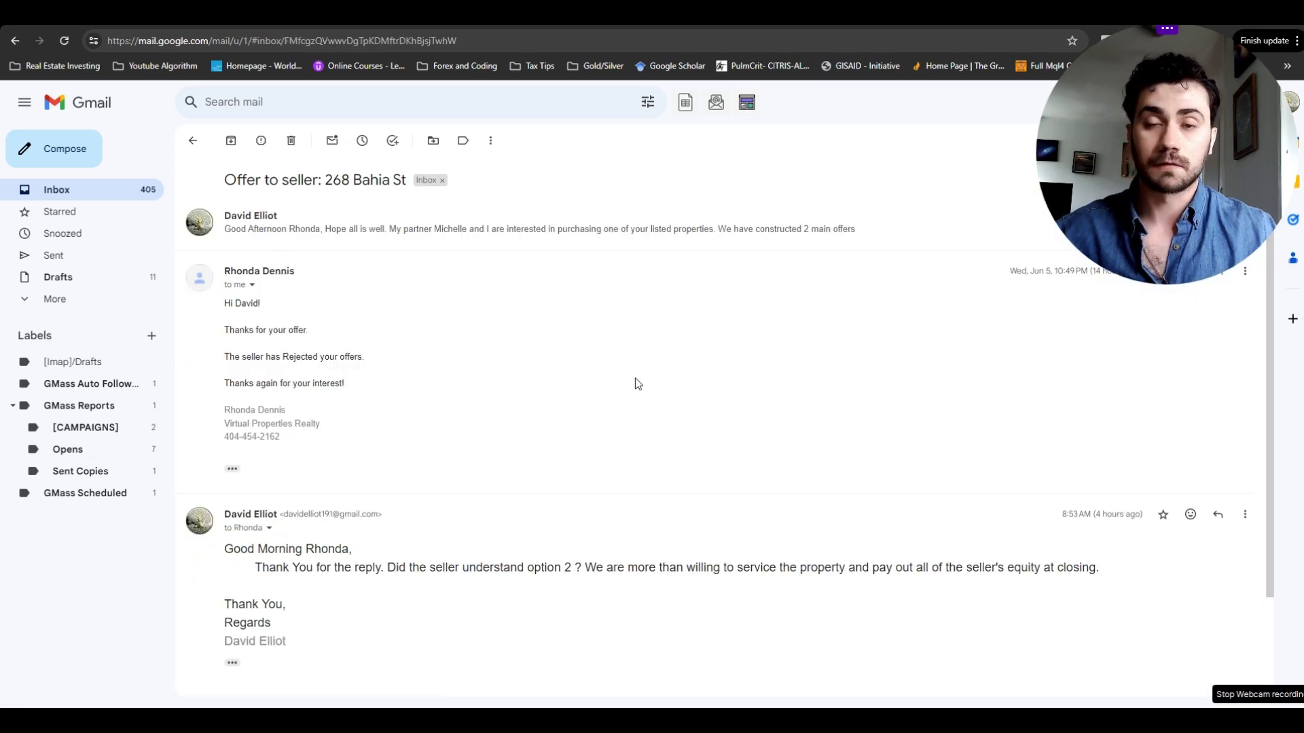
left_click(193, 140)
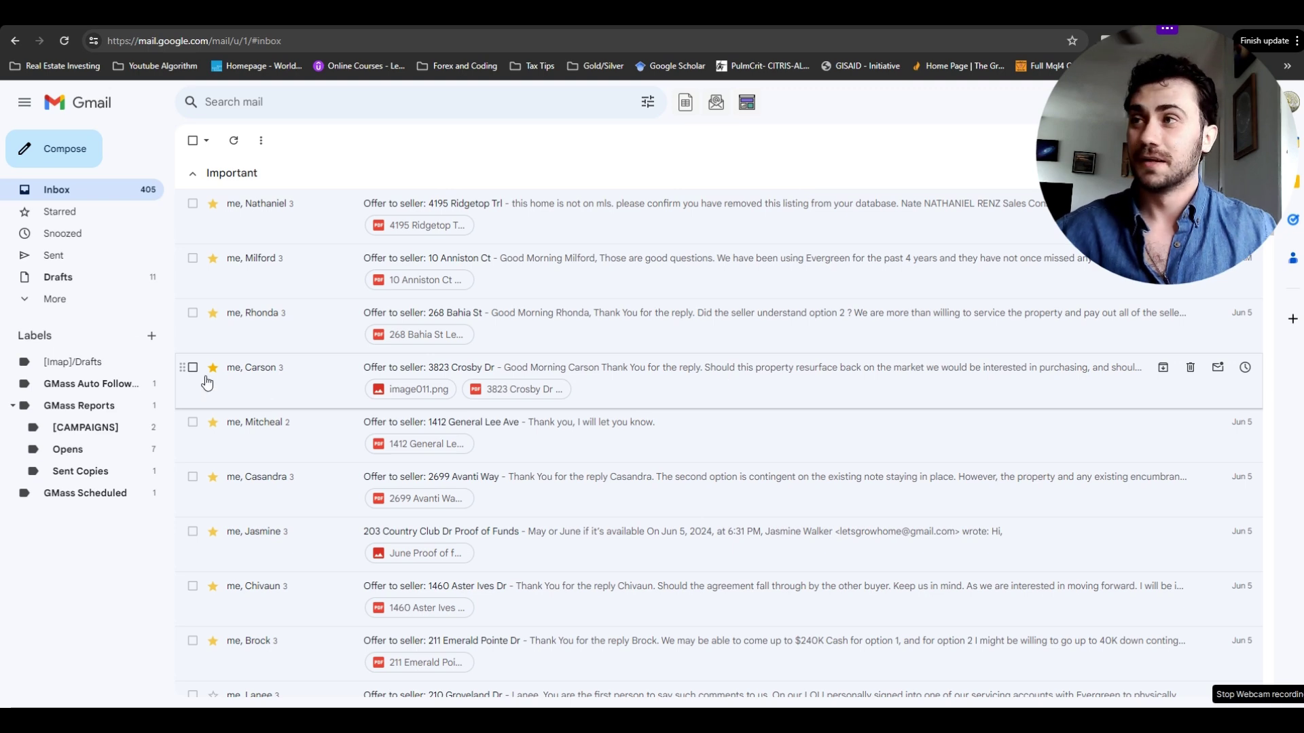
left_click(54, 256)
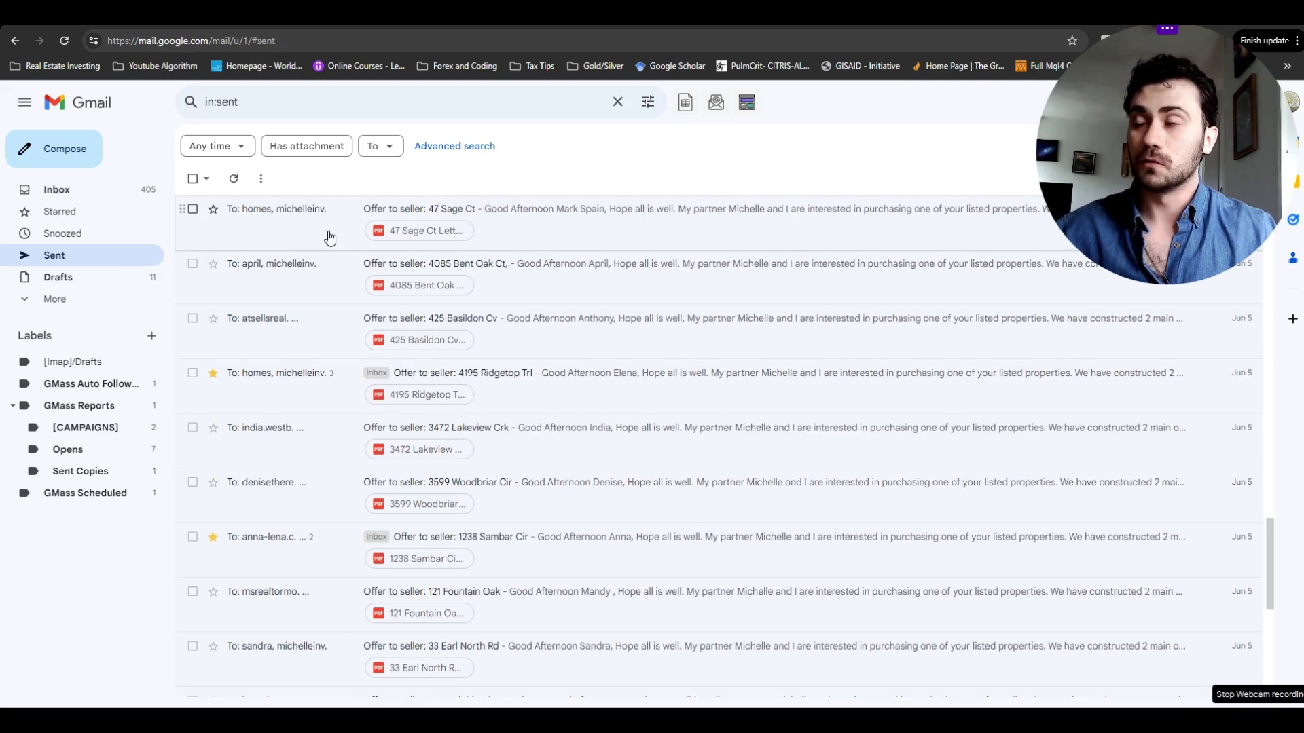
scroll(791, 370, "down", 2)
scroll(792, 370, "down", 5)
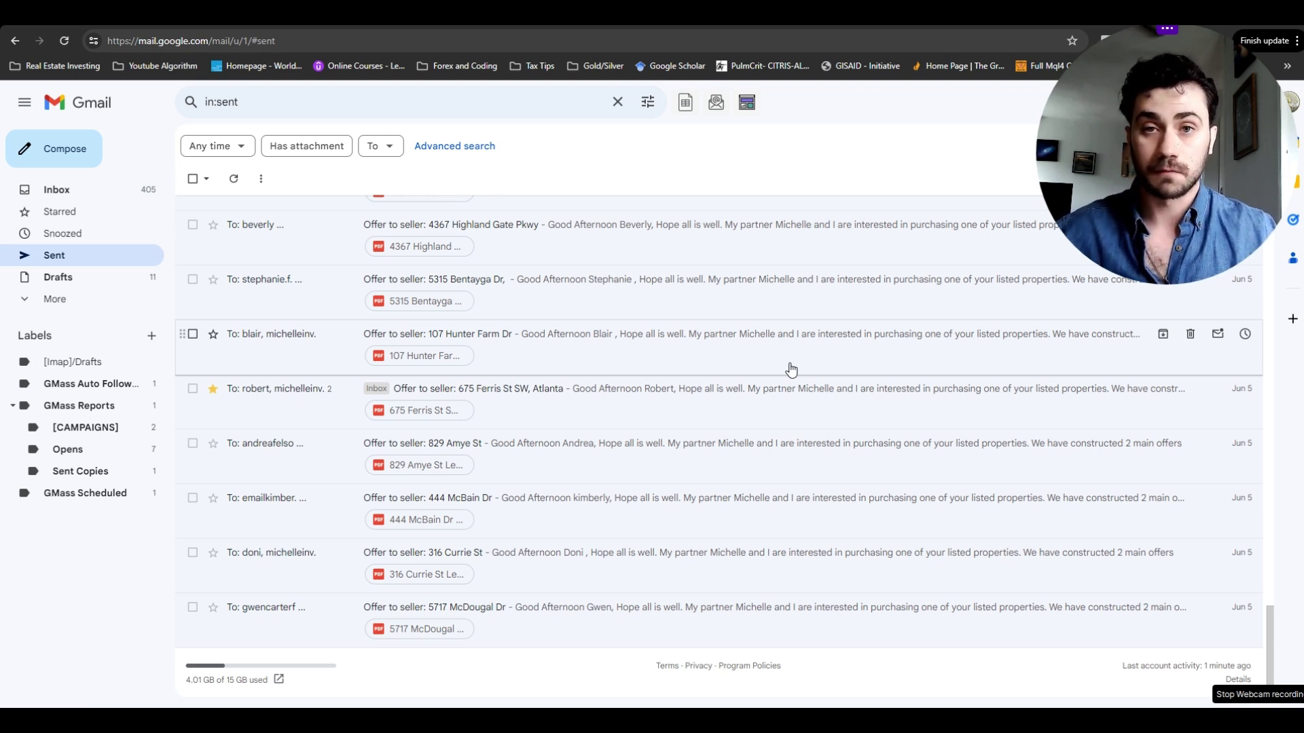
scroll(815, 358, "up", 10)
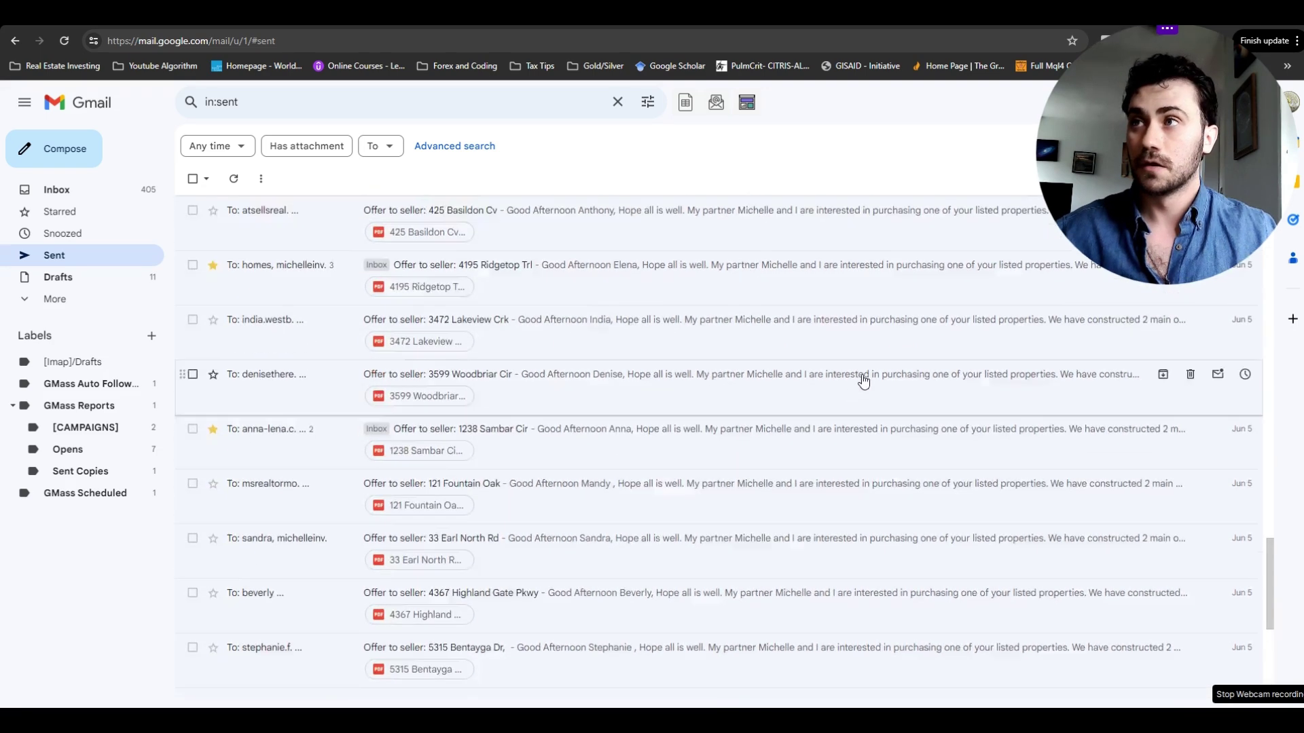
scroll(883, 399, "up", 6)
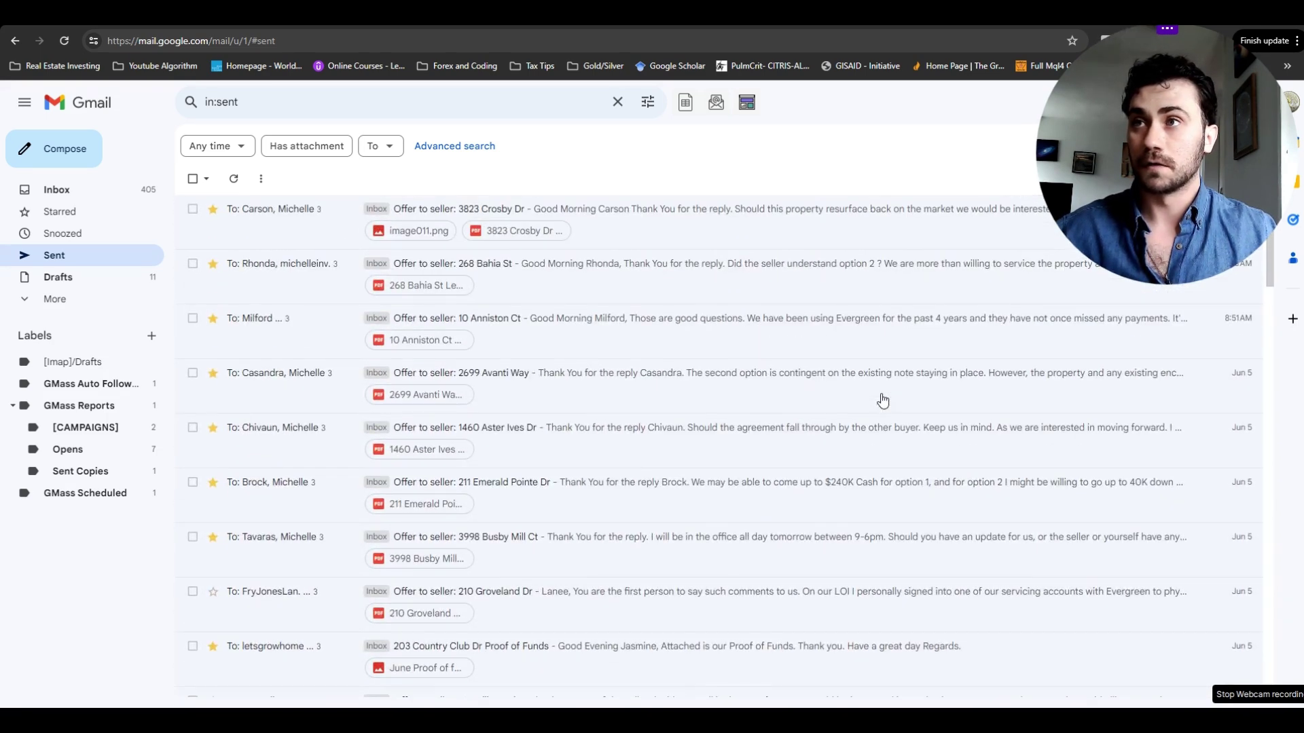
left_click_drag(1149, 117, 888, 117)
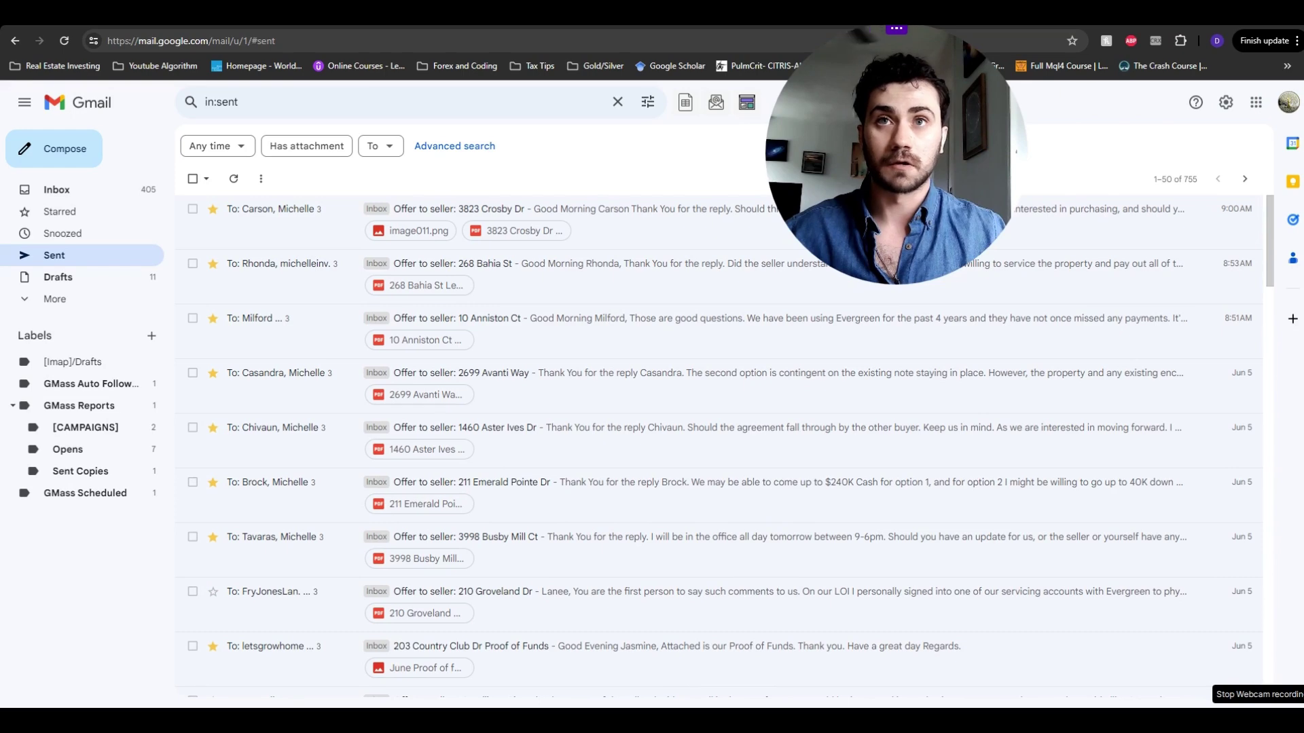
- Move to the next page of sent emails and scroll through it
left_click(1245, 180)
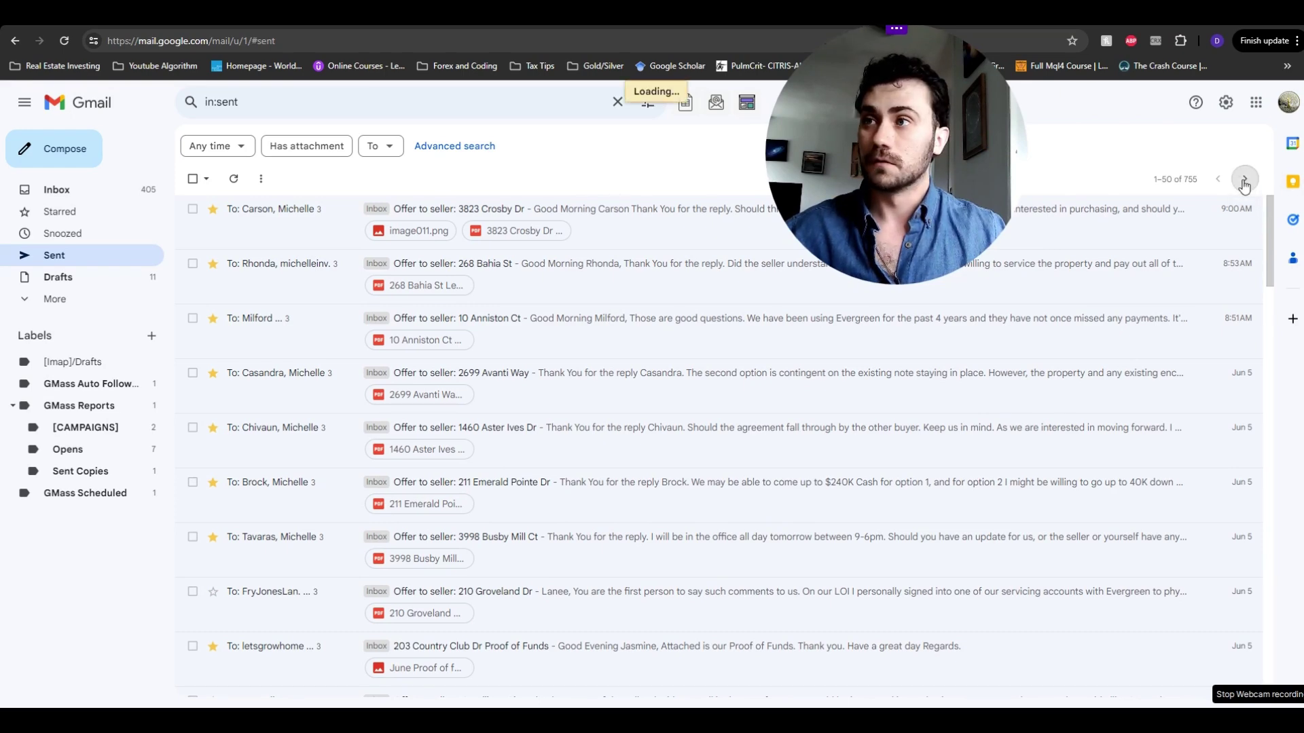
scroll(1056, 291, "down", 12)
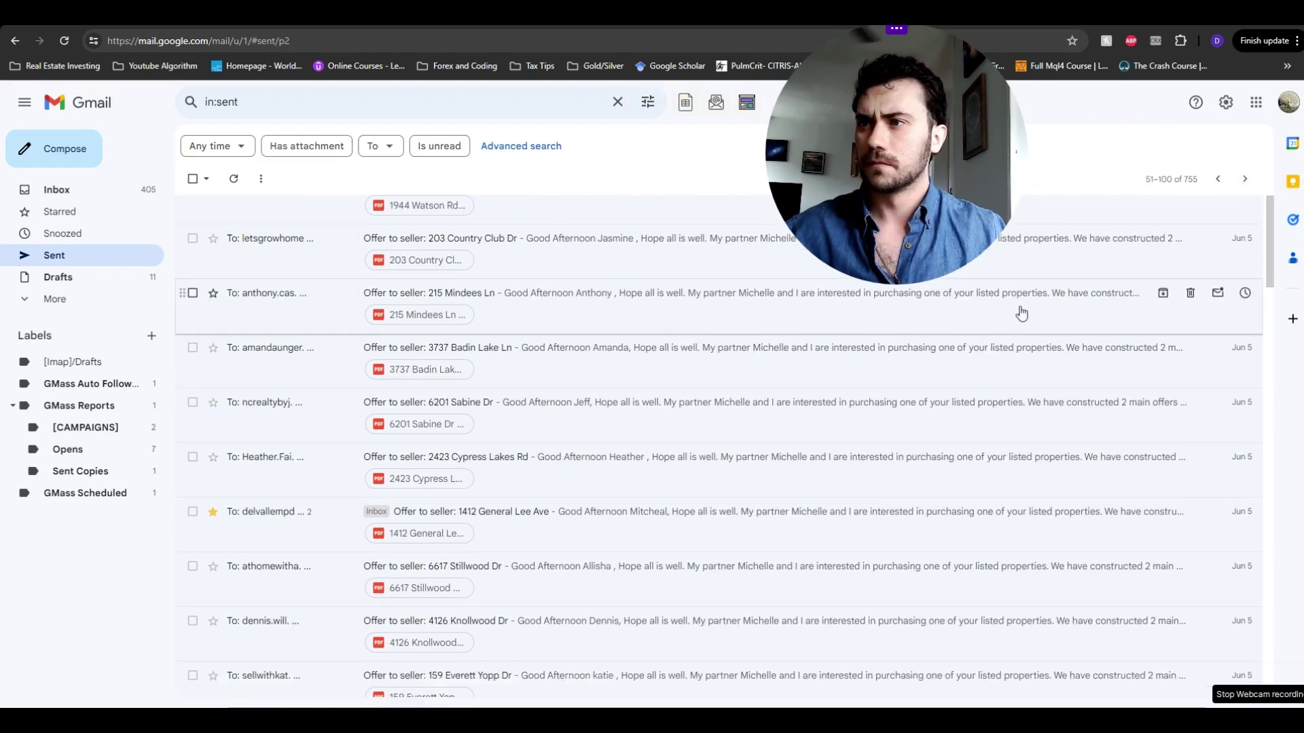
scroll(1076, 288, "down", 15)
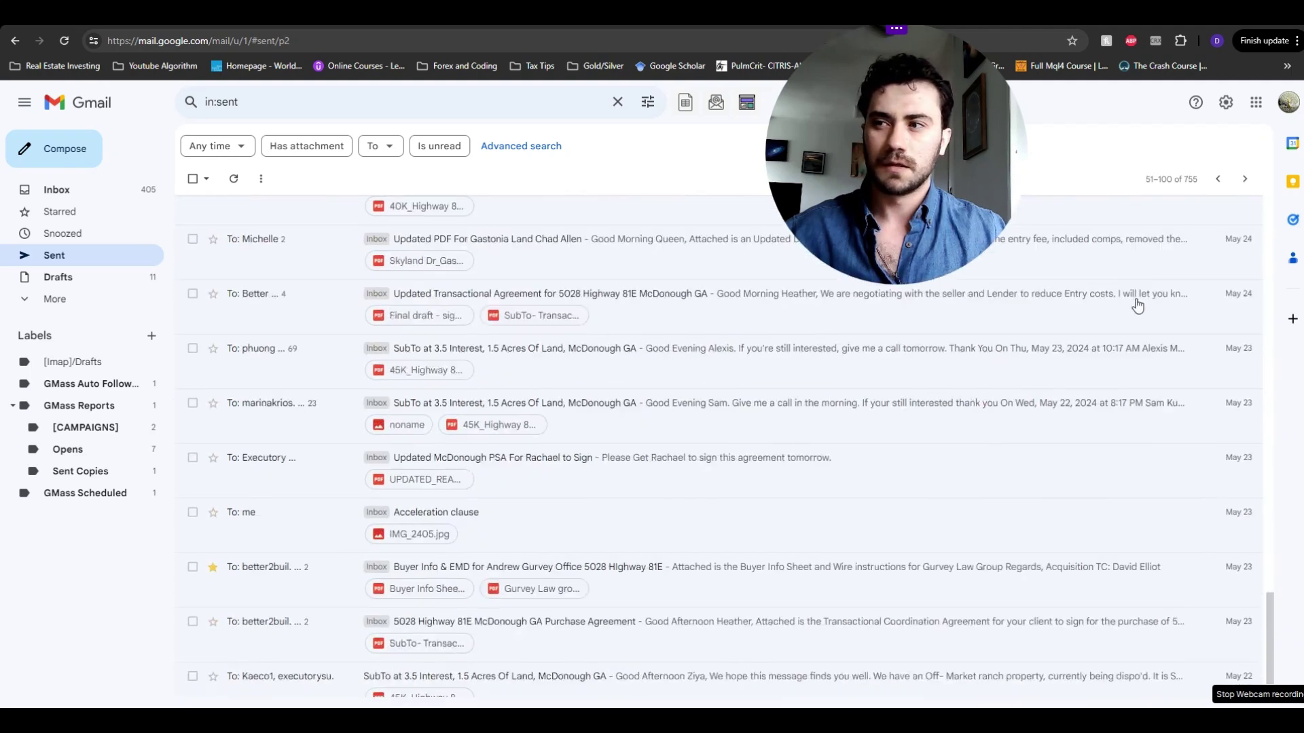
left_click_drag(913, 175, 1192, 175)
scroll(844, 413, "up", 3)
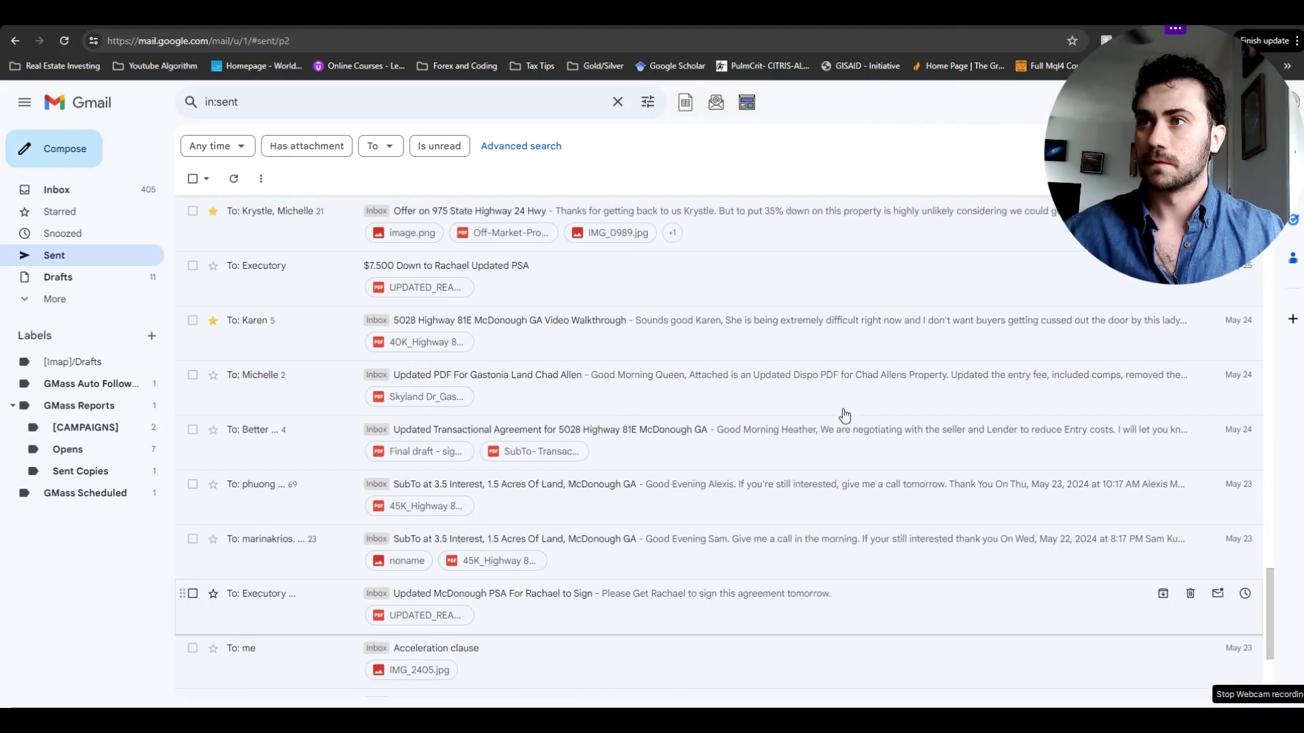
scroll(844, 413, "down", 3)
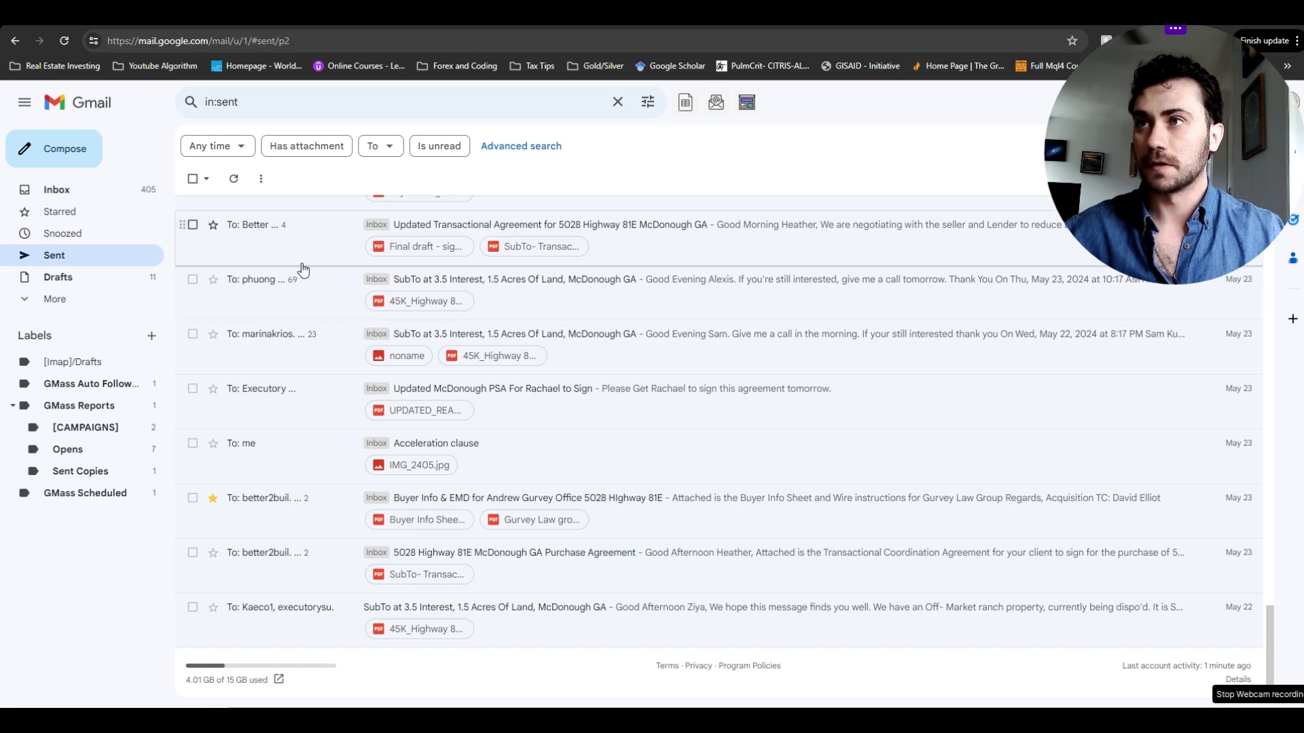
scroll(285, 285, "up", 1)
scroll(294, 299, "down", 1)
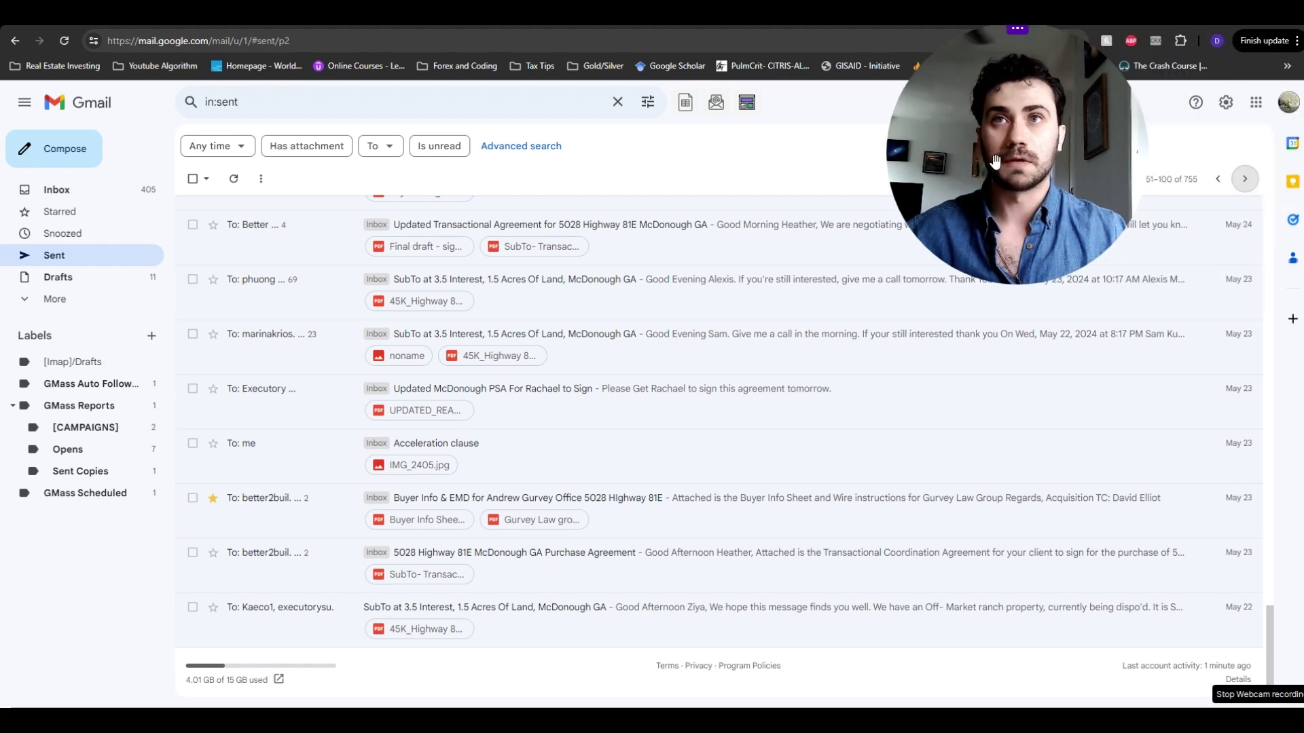
- Go one page further and open the 'SubTo at 3.5 Interest, 1.5 Acres Of Land, McDonough GA' thread
left_click(1245, 178)
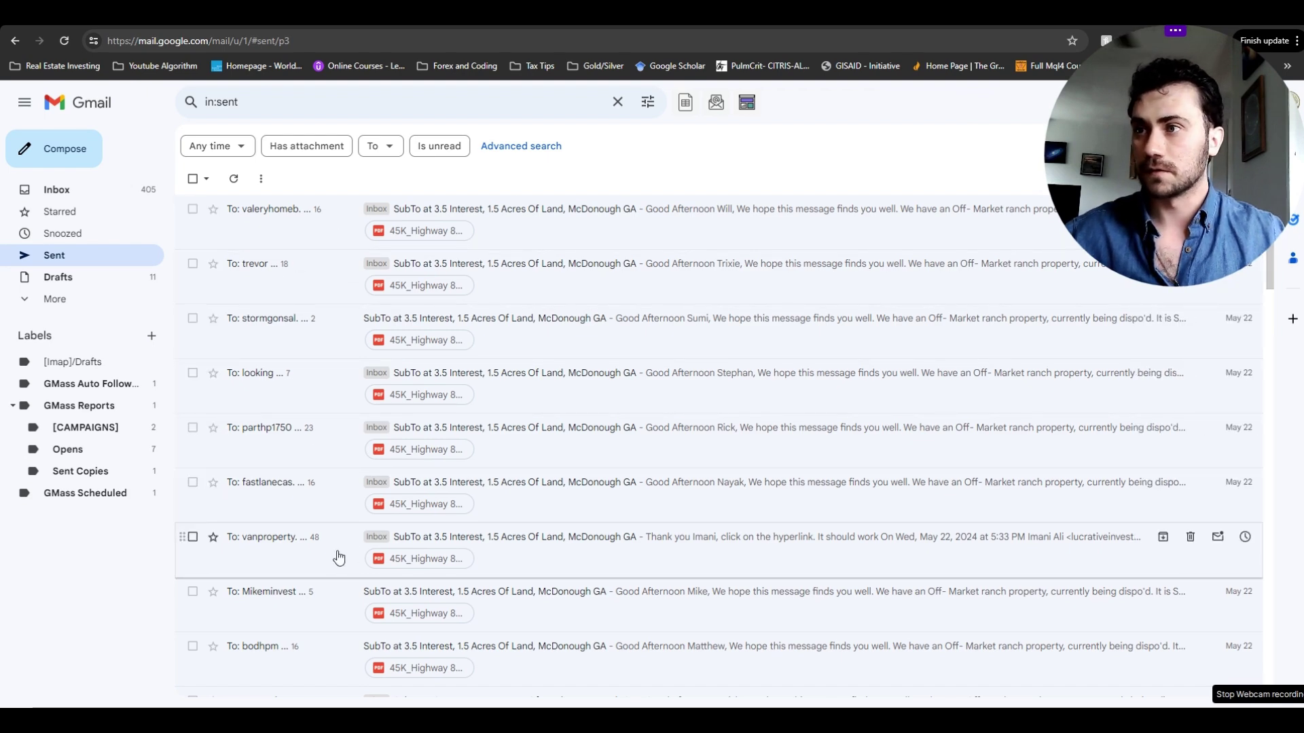
scroll(781, 408, "down", 1)
scroll(784, 408, "up", 1)
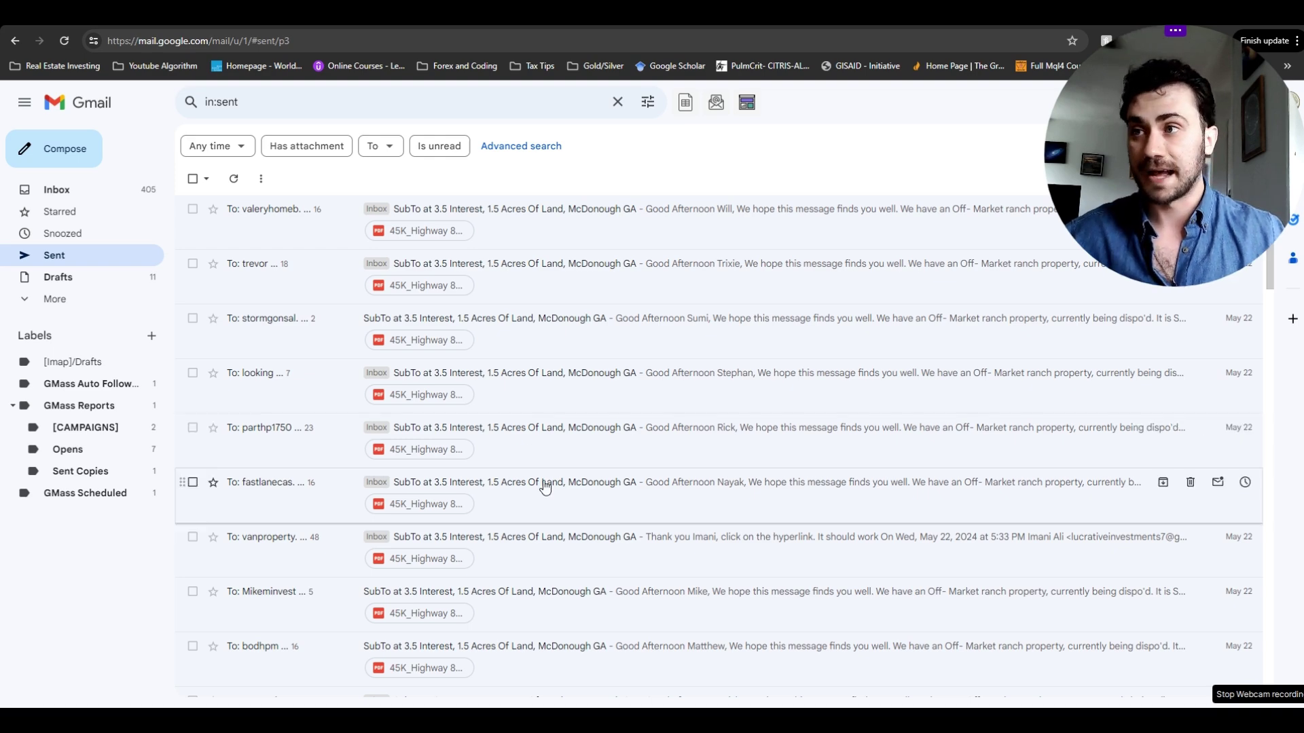
left_click(597, 556)
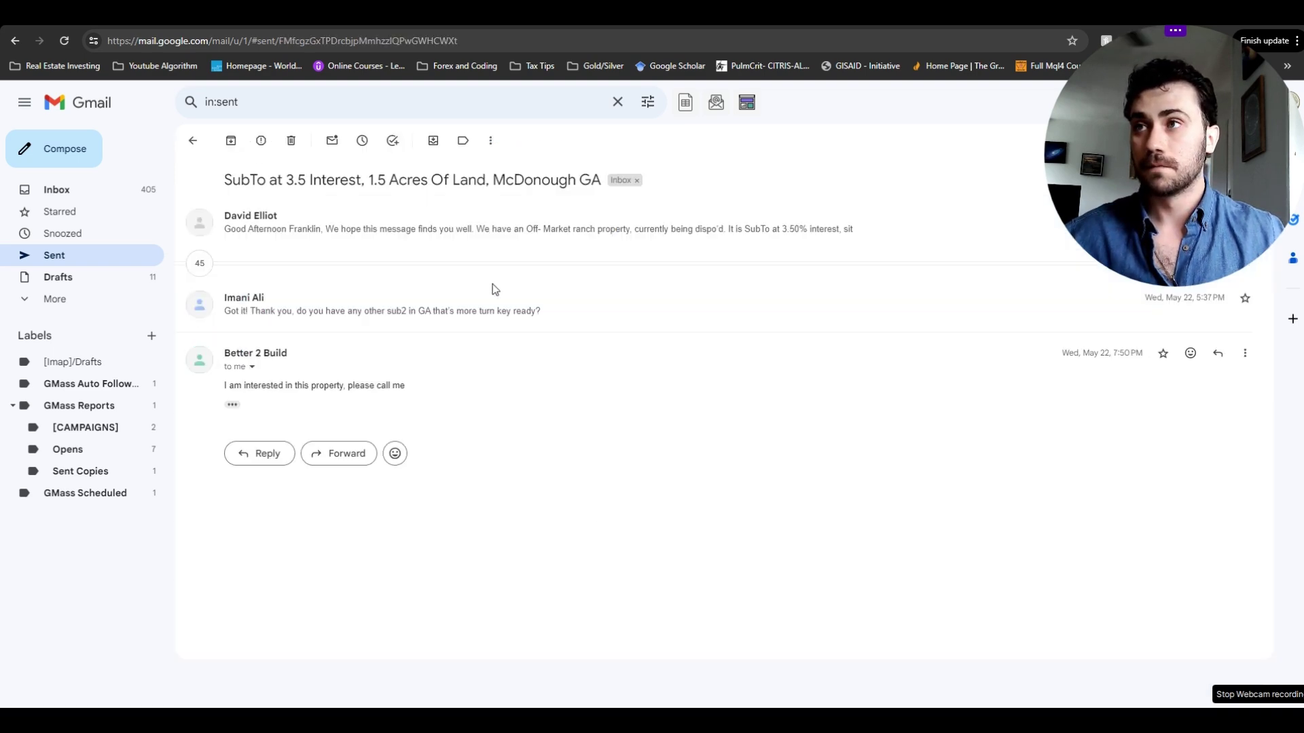
- Expand the original McDonough offer and page through its nine-page PDF before closing the preview
left_click(416, 229)
left_click(337, 559)
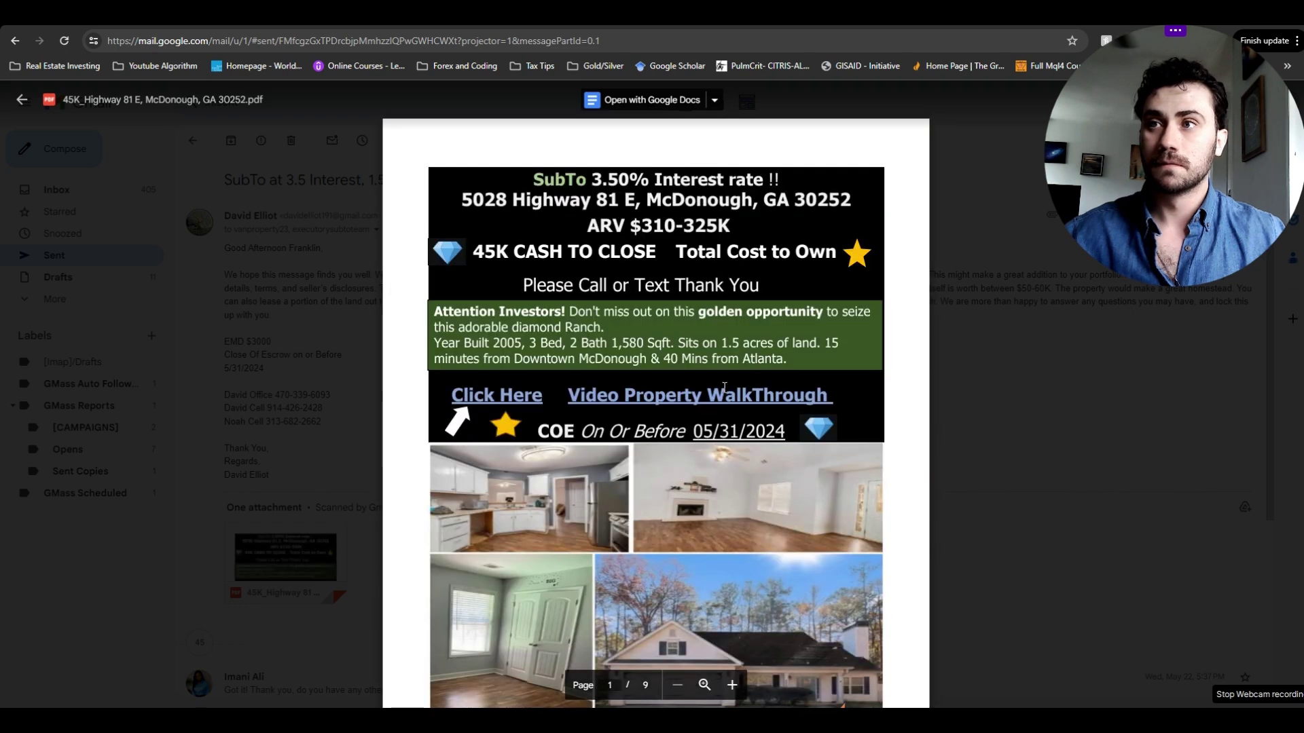
scroll(764, 435, "down", 1)
scroll(765, 436, "down", 5)
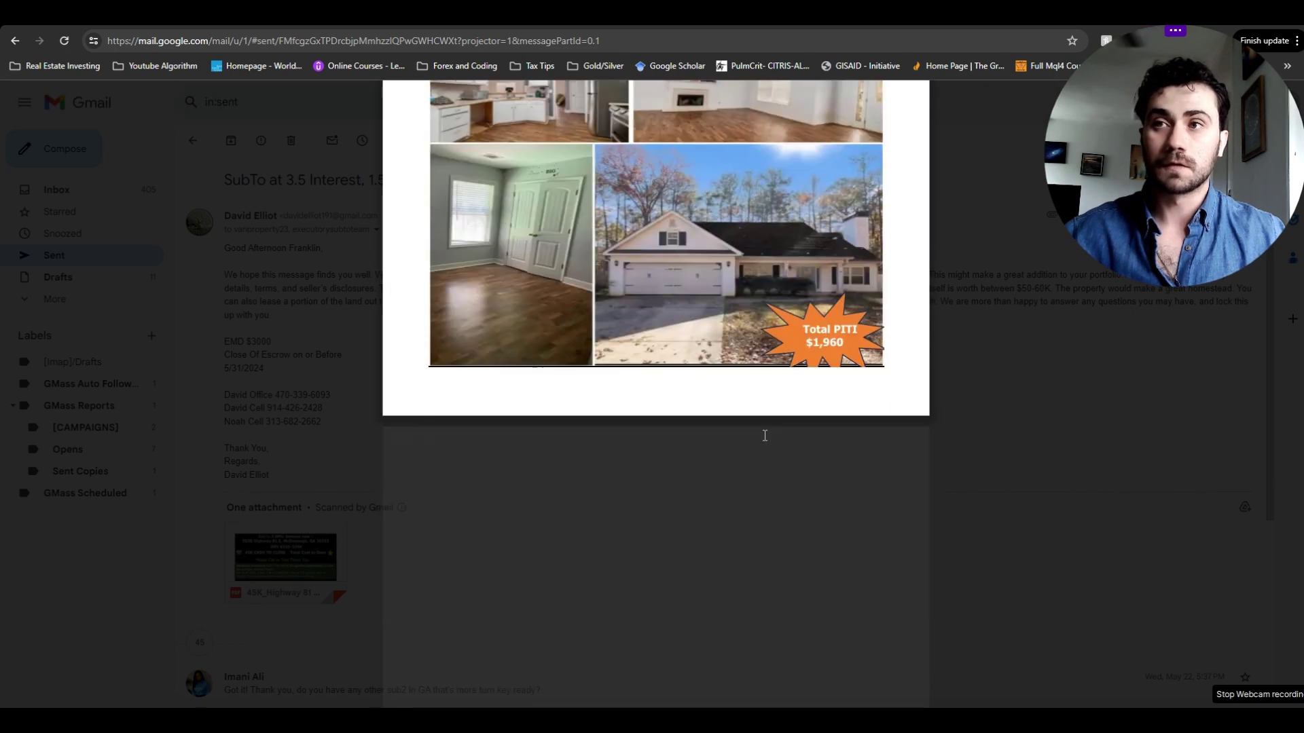
scroll(764, 435, "down", 7)
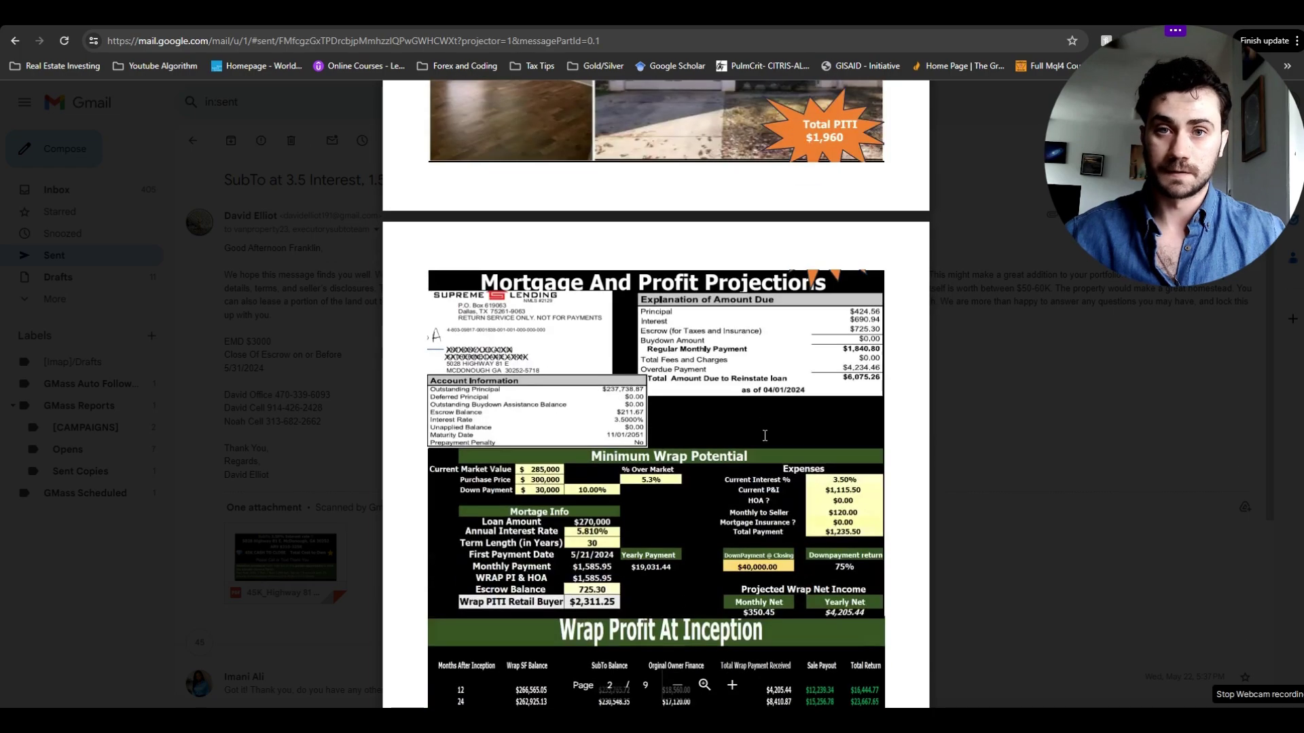
scroll(765, 436, "down", 20)
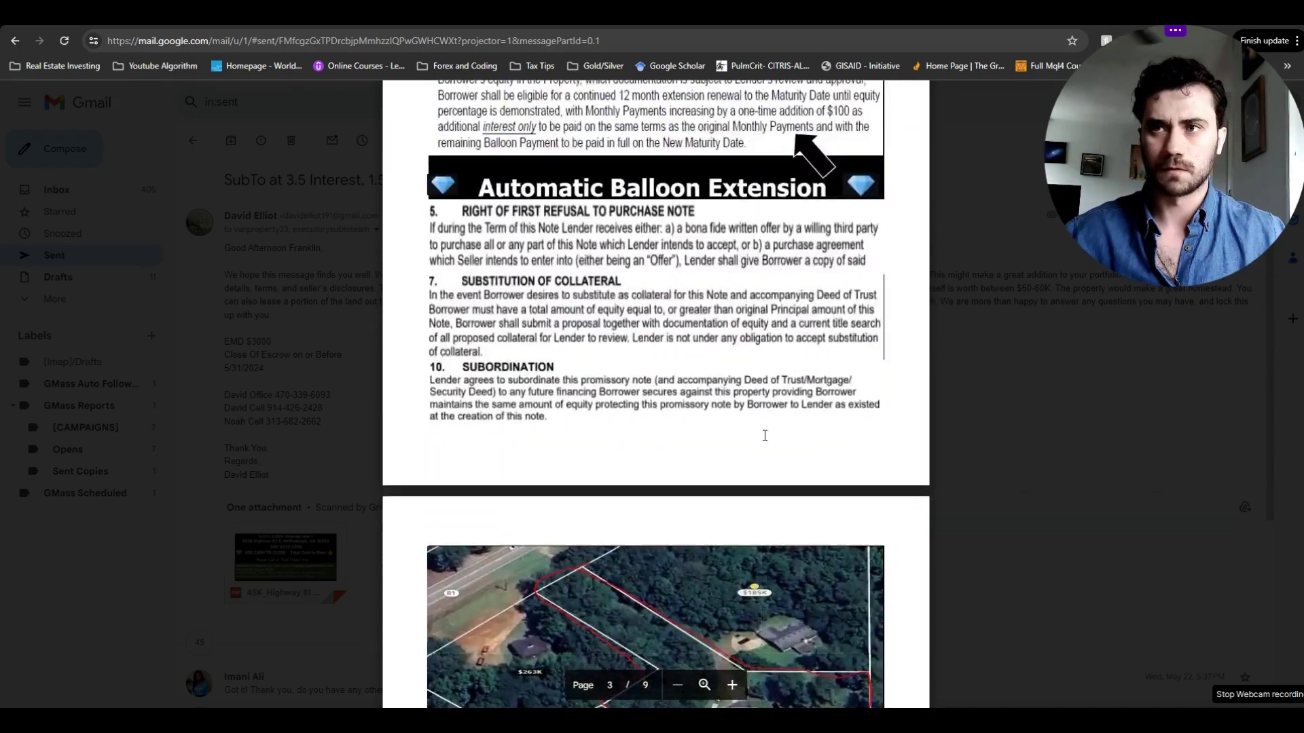
scroll(765, 435, "down", 10)
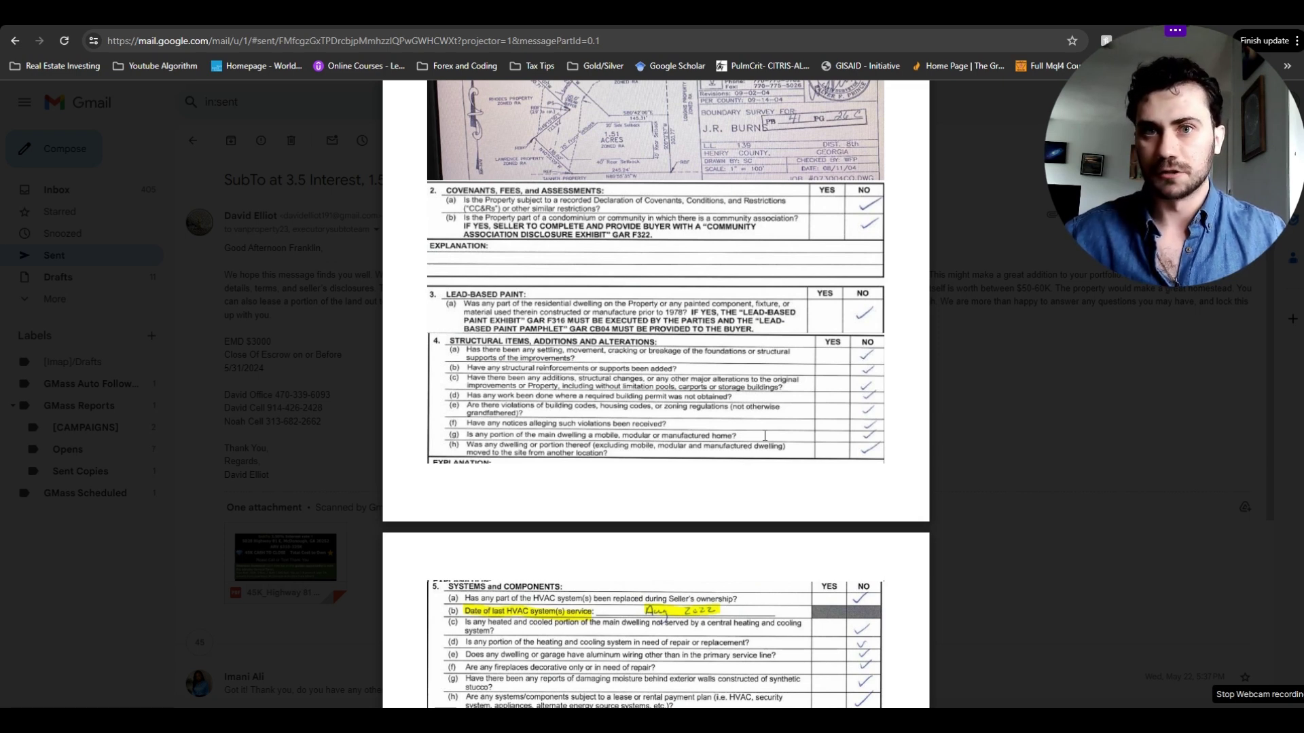
scroll(764, 436, "up", 15)
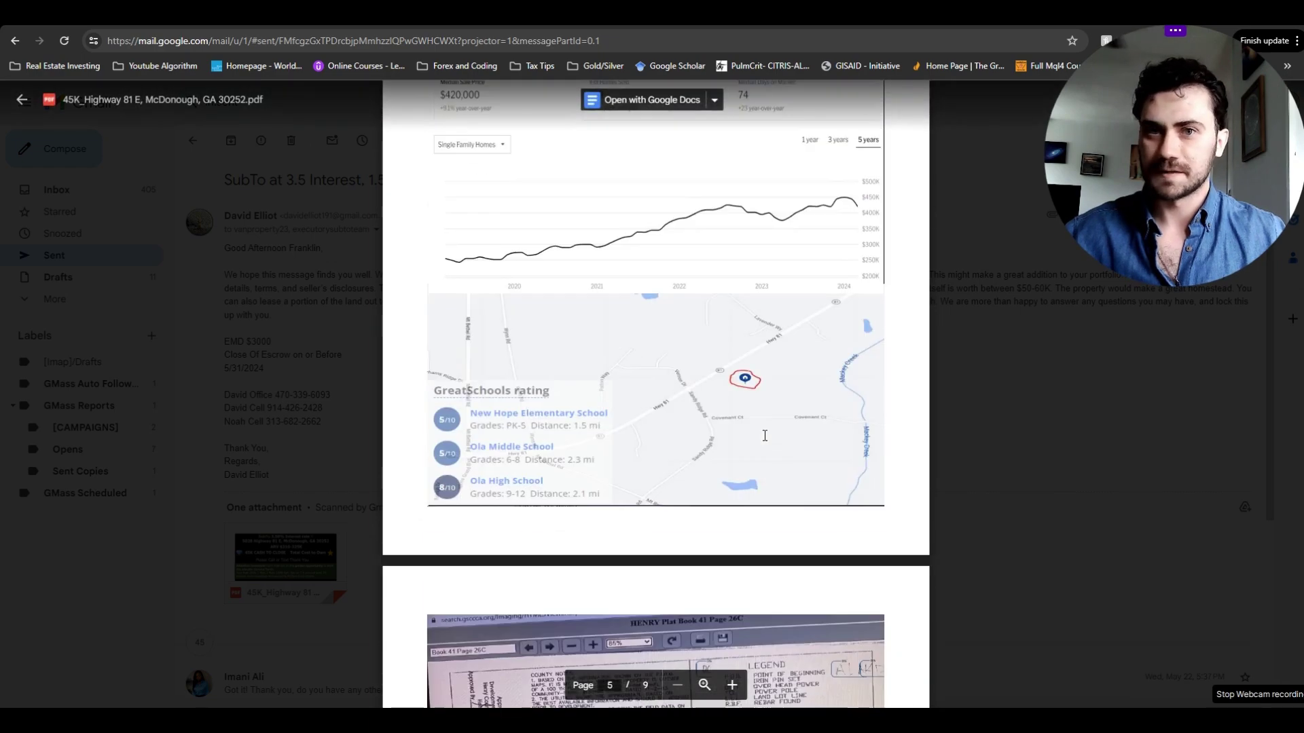
scroll(764, 436, "up", 15)
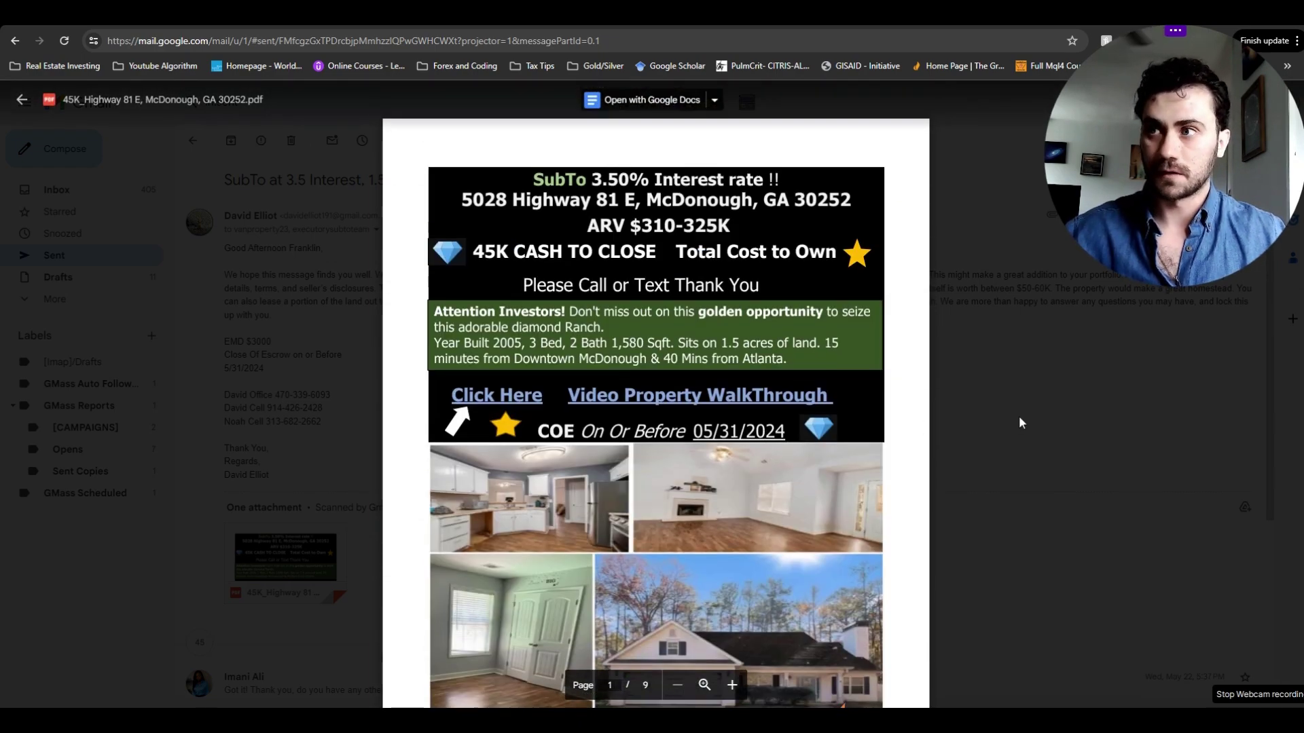
left_click(1019, 417)
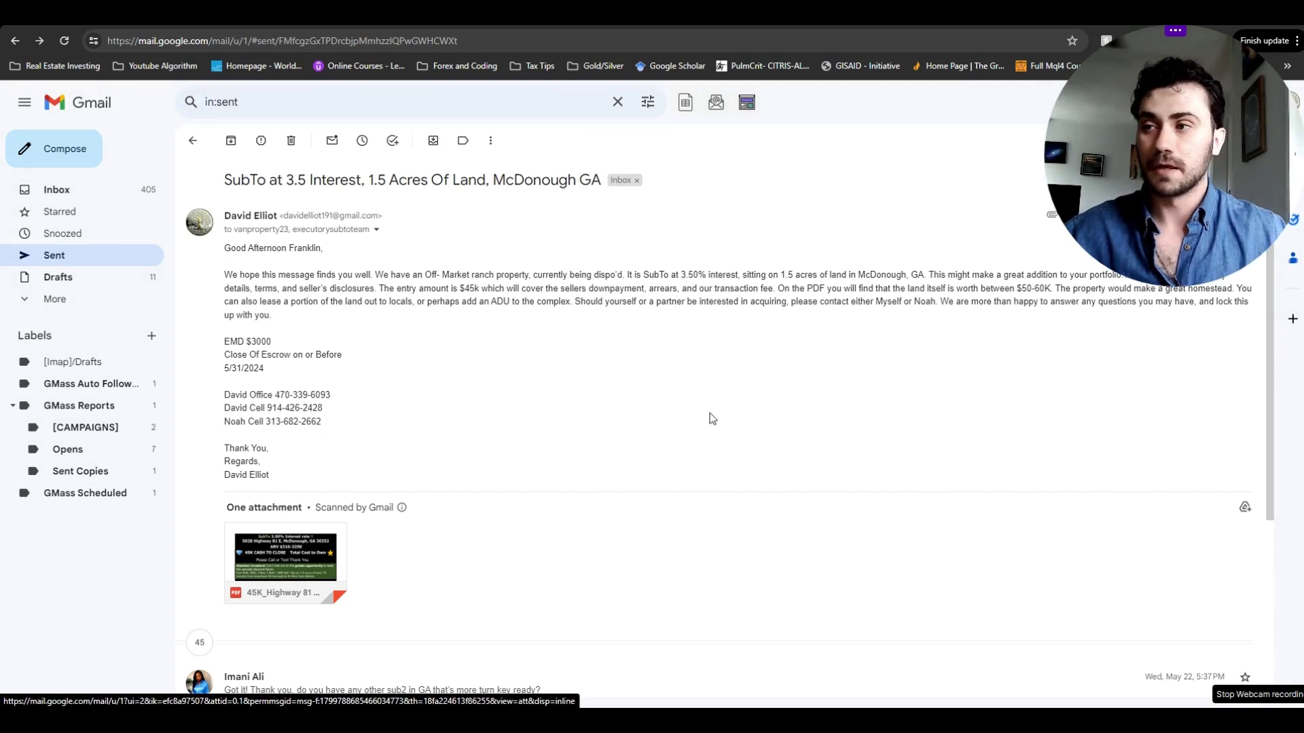
- Scroll the McDonough thread and return to the Sent list of 45K_Highway PDF emails
scroll(710, 413, "down", 2)
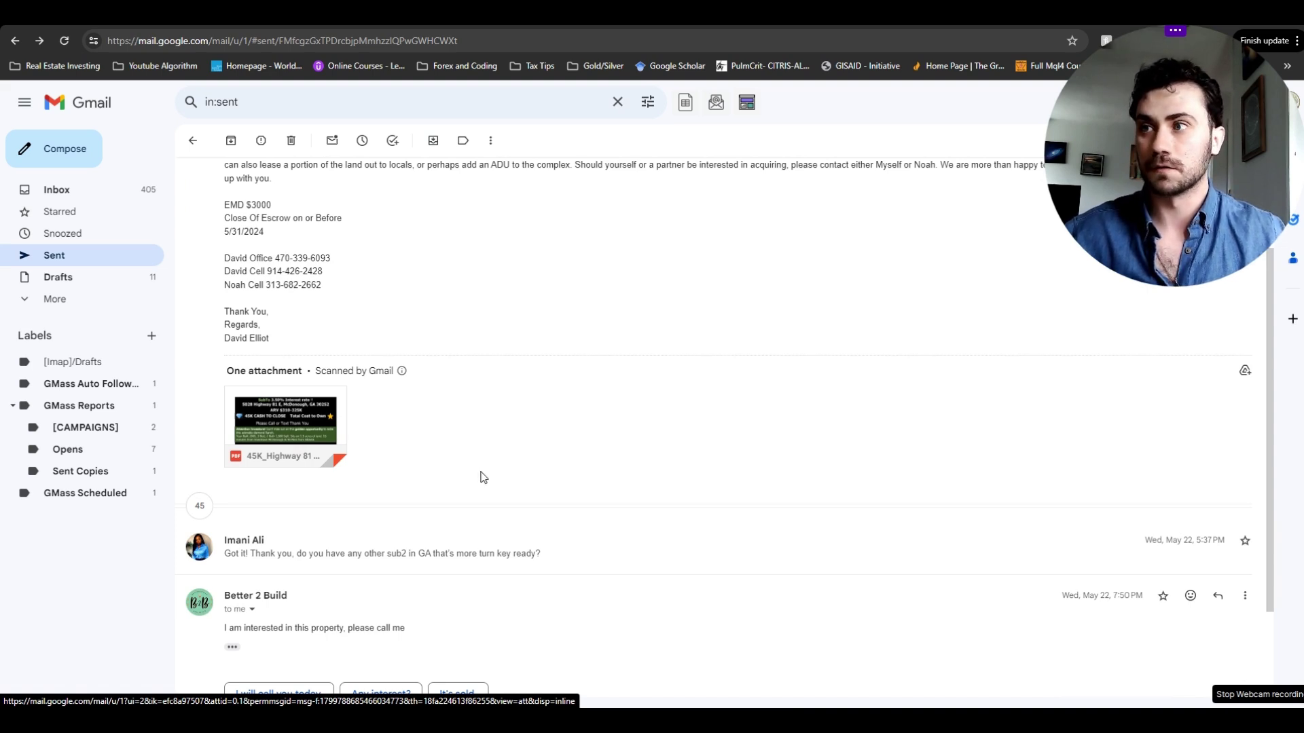
scroll(440, 479, "down", 1)
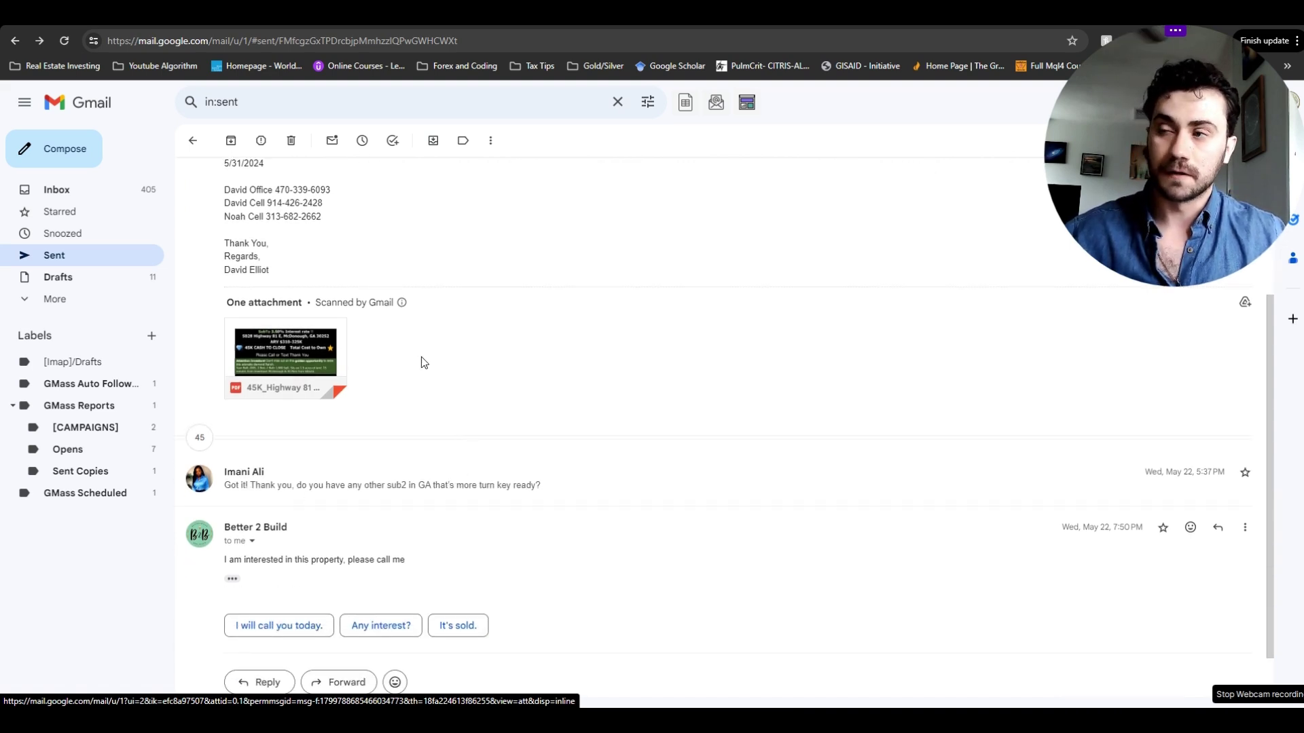
scroll(419, 364, "up", 3)
scroll(451, 437, "down", 4)
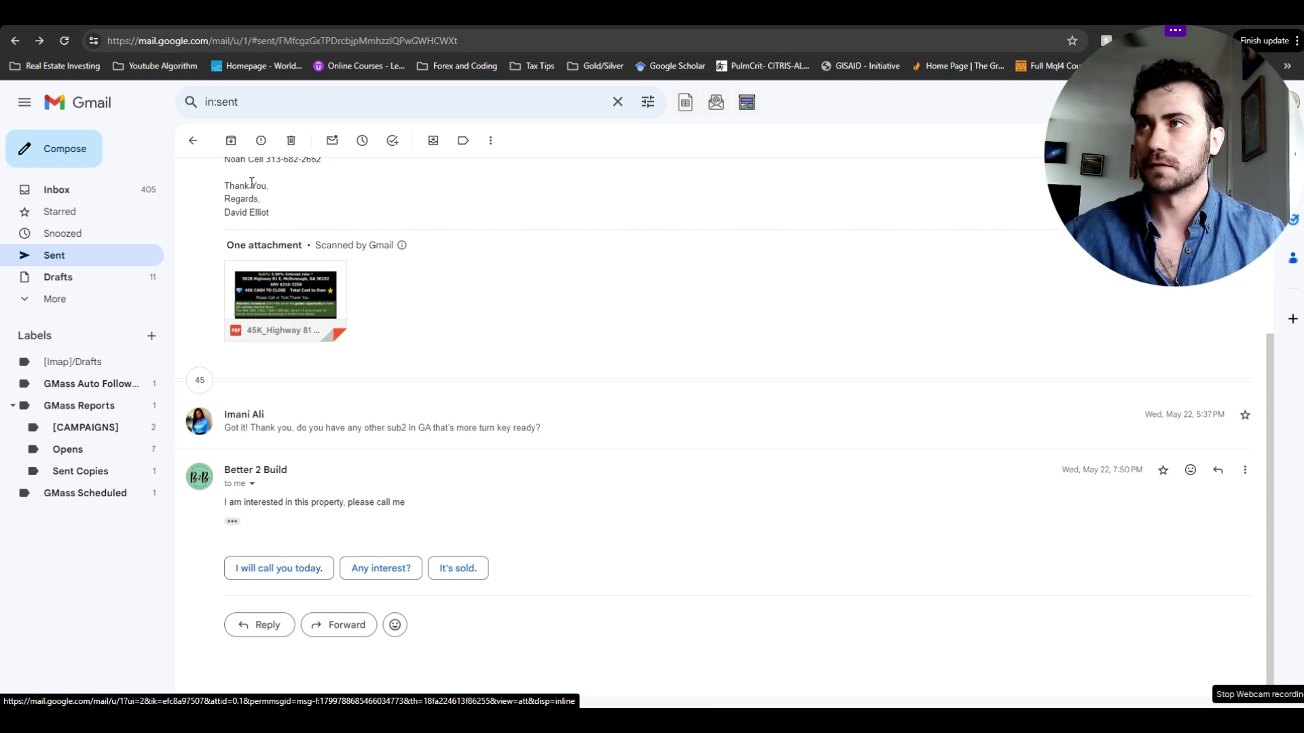
left_click(193, 140)
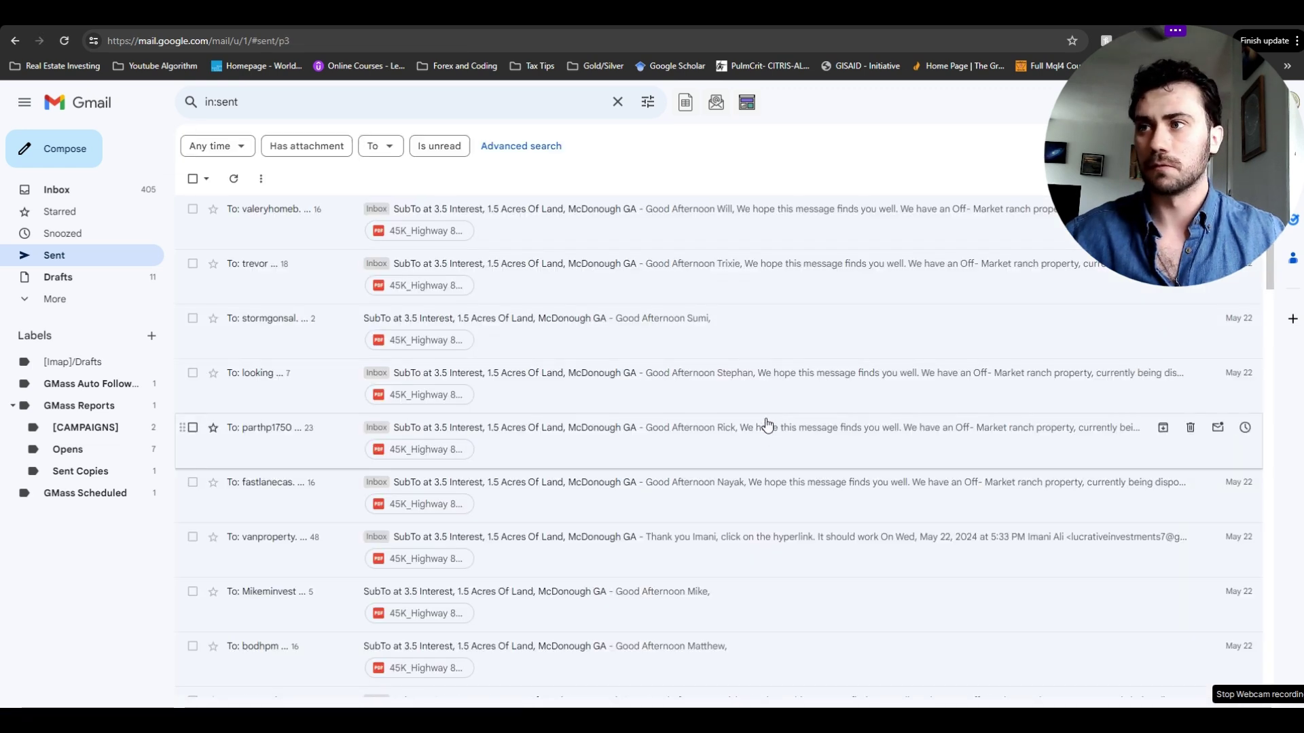
- Show the Gmail inbox, then switch to the Excel workbook
left_click(87, 191)
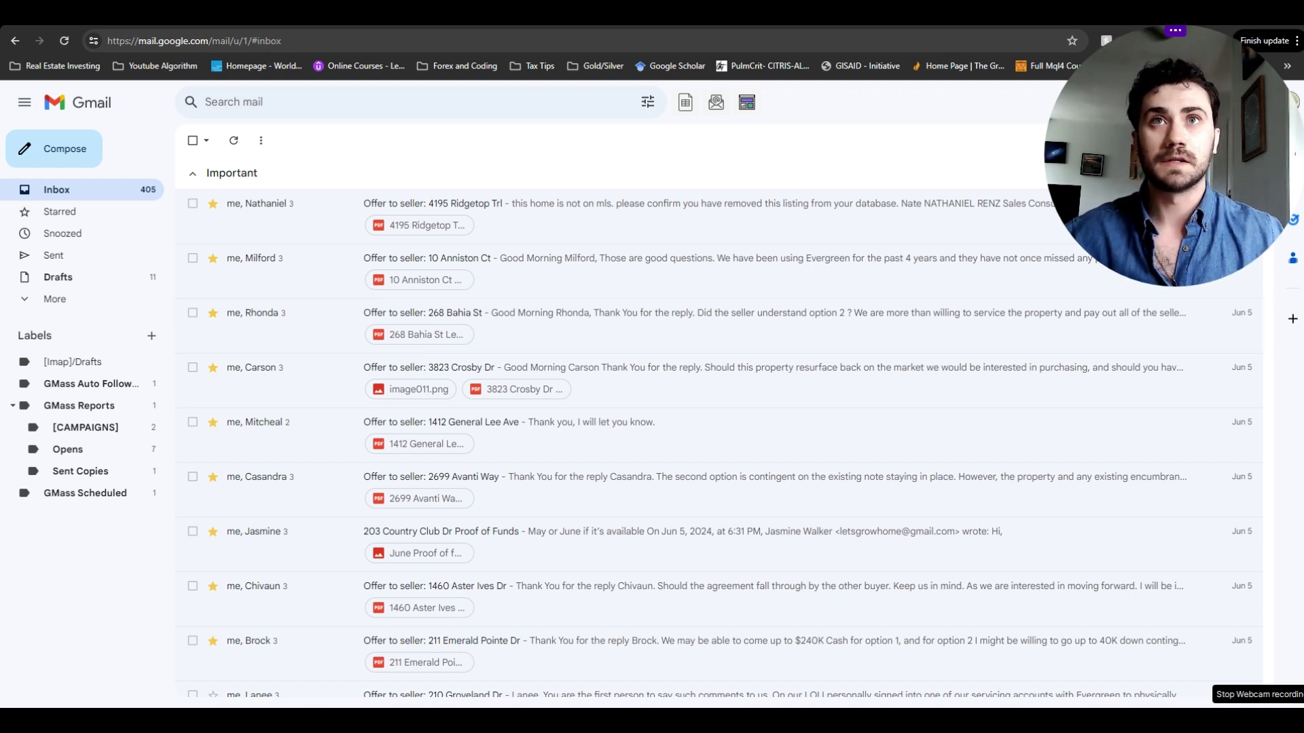
key("alt+Tab")
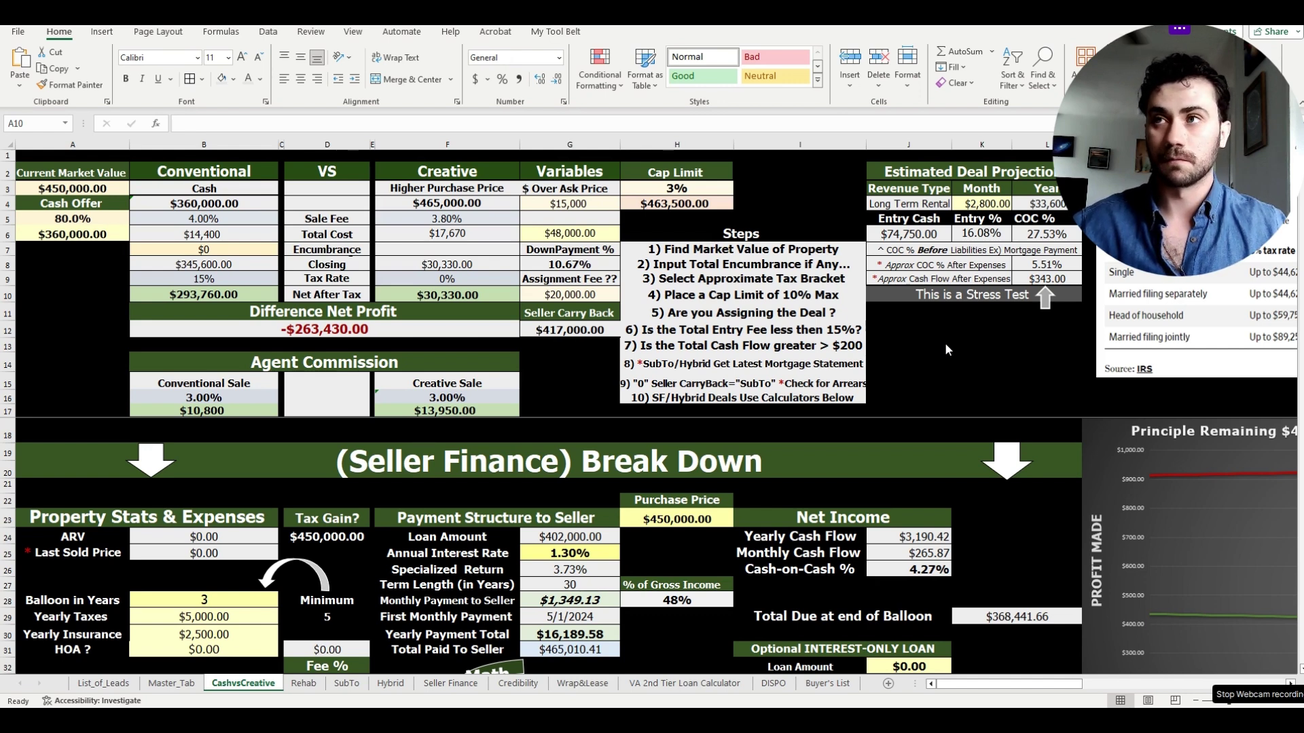
left_click_drag(73, 156, 949, 411)
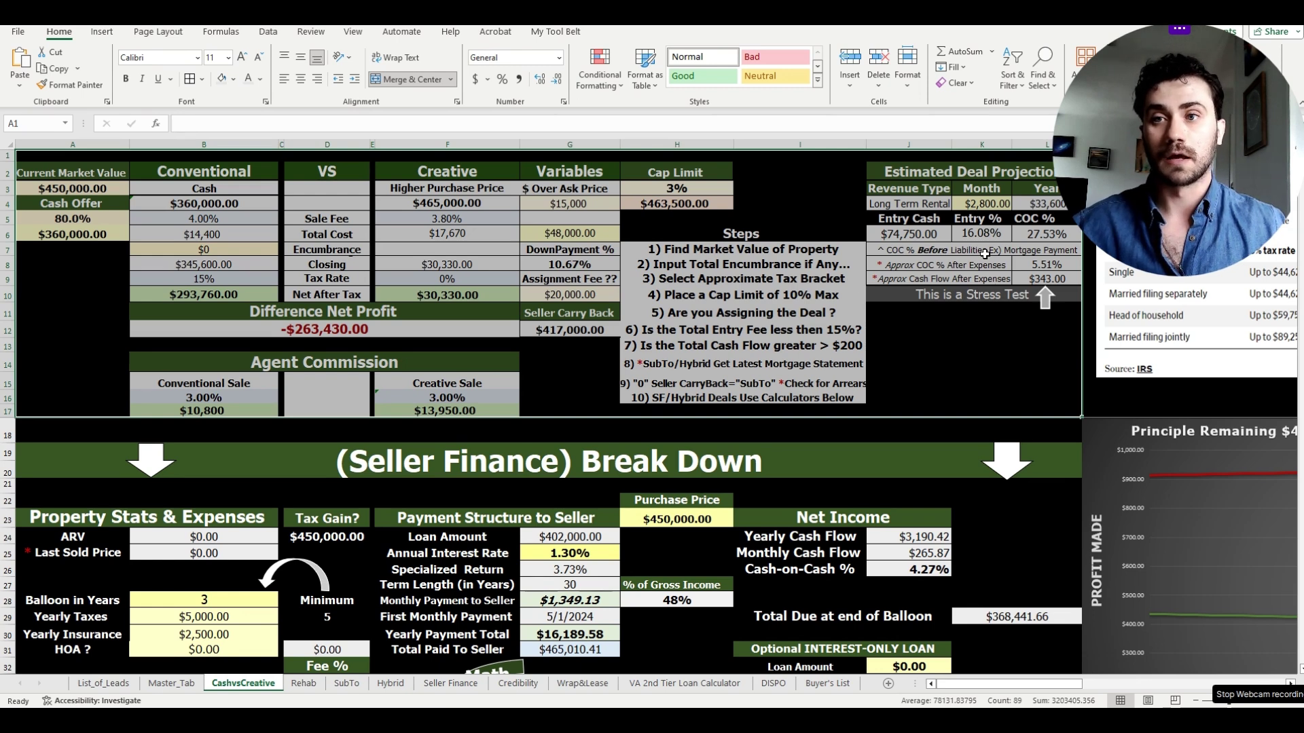
left_click_drag(910, 234, 1025, 301)
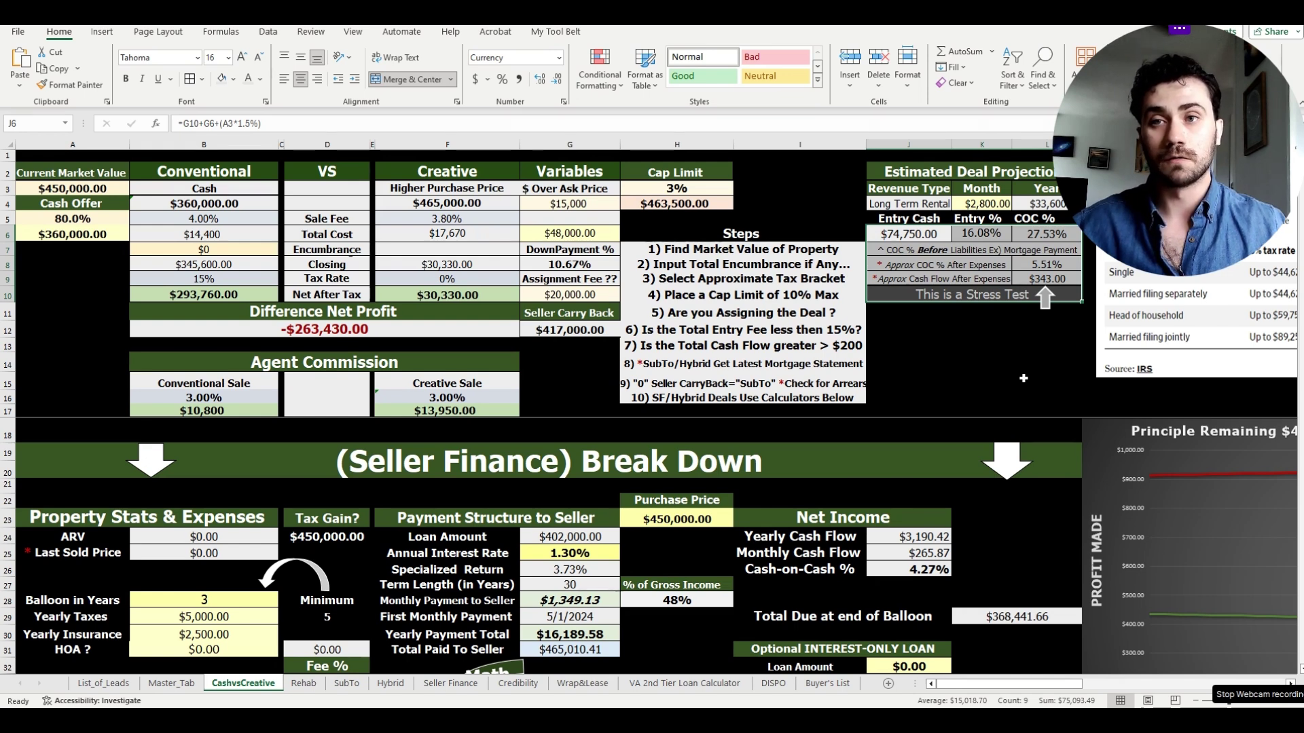
left_click(999, 380)
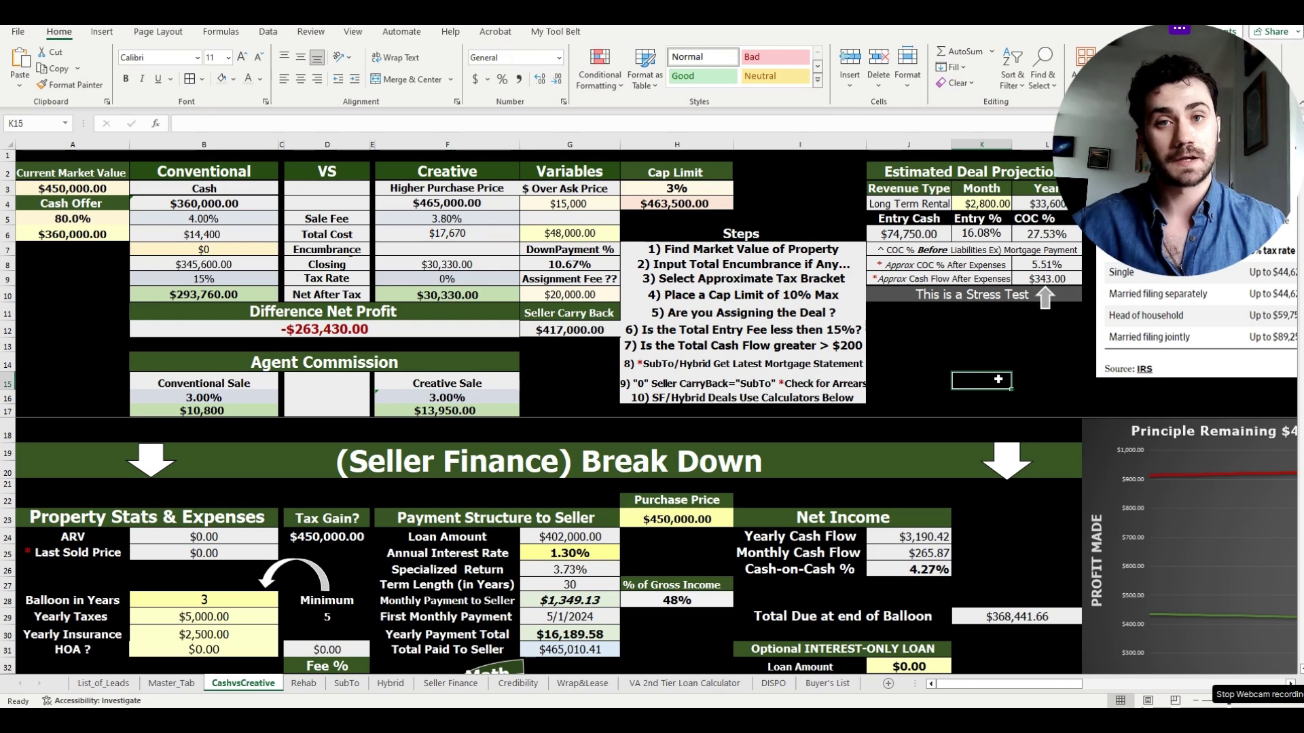
left_click_drag(239, 170, 476, 290)
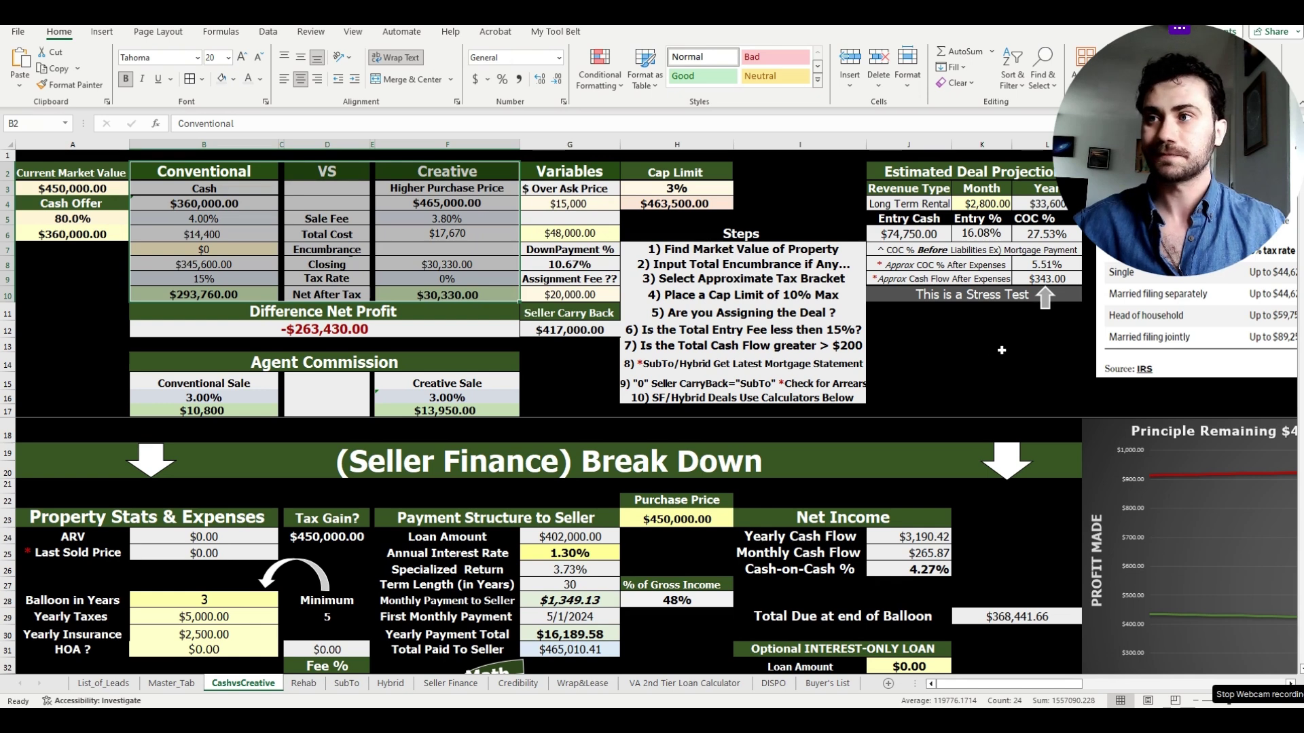
- Highlight the CashvsCreative top calculator area and scroll around it
left_click(981, 353)
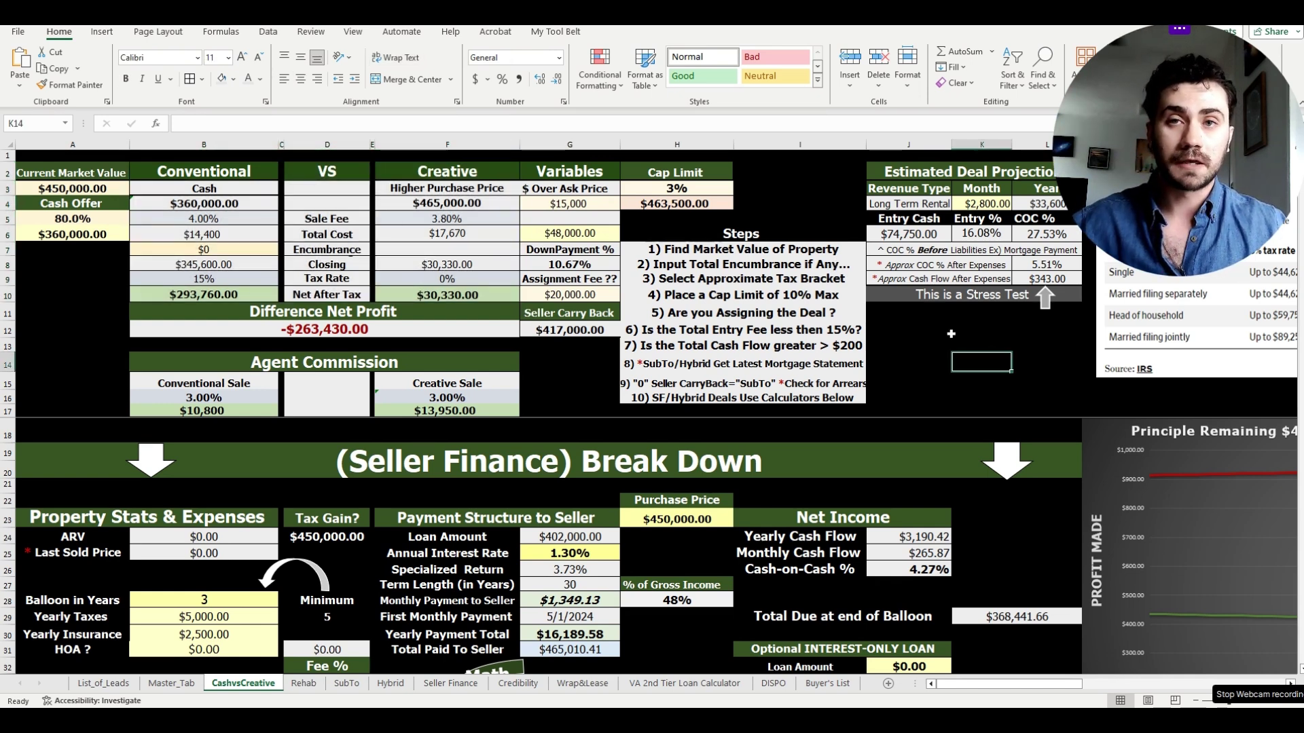
left_click_drag(88, 158, 993, 592)
scroll(993, 592, "down", 3)
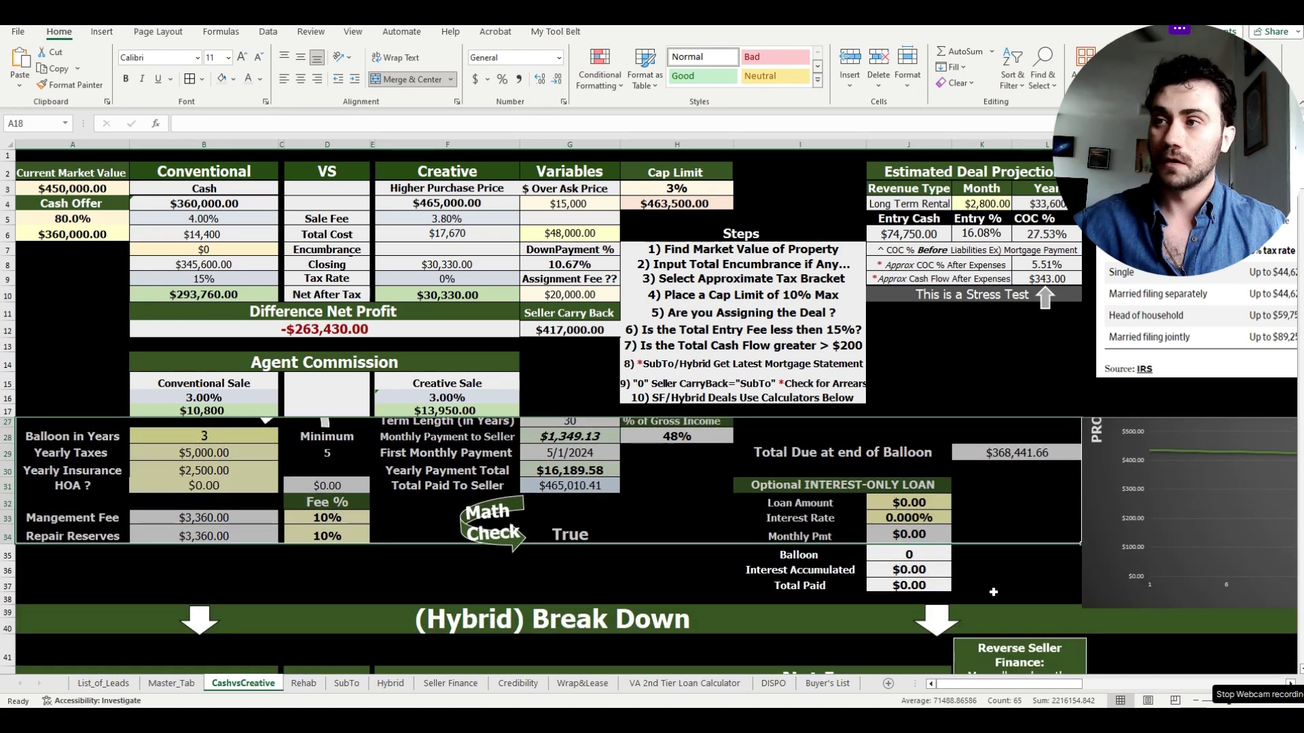
scroll(996, 588, "up", 3)
scroll(654, 538, "down", 7)
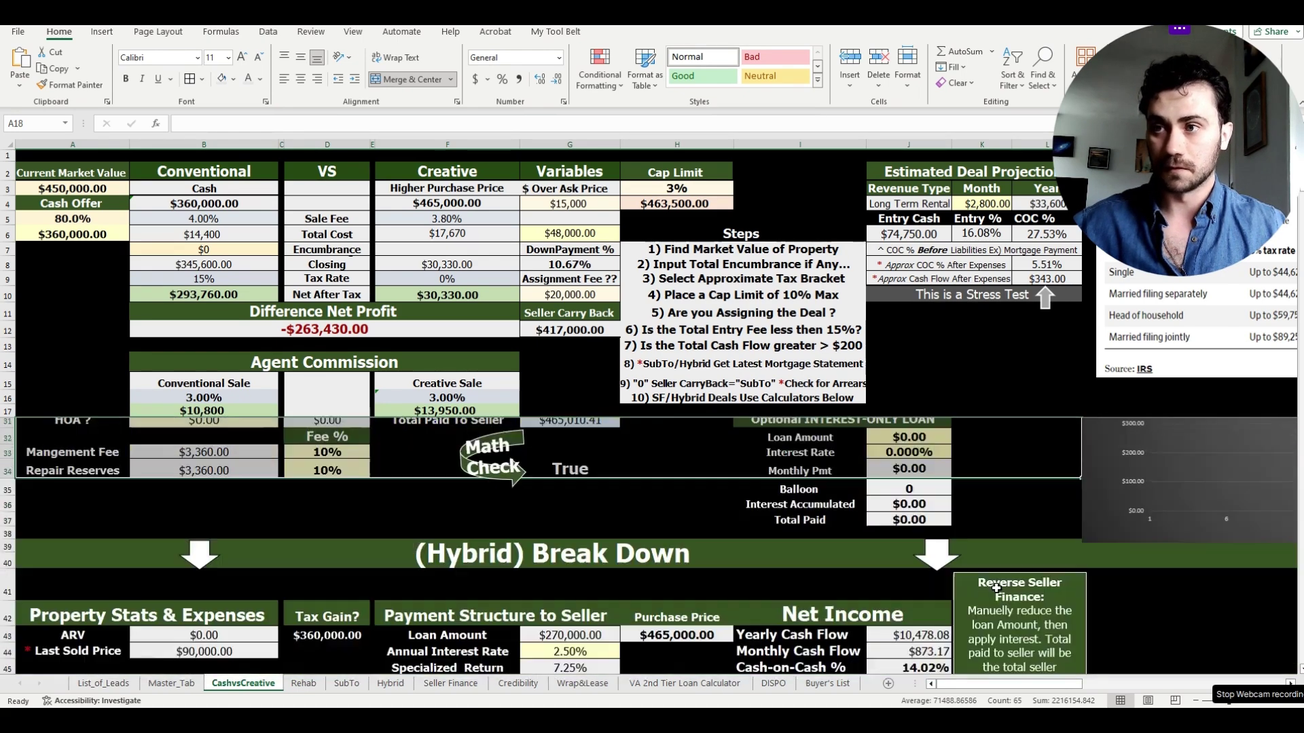
scroll(654, 538, "up", 1)
- Review the Hybrid Break Down block and Reverse Seller Finance note, then show List_of_Leads
left_click_drag(747, 454, 936, 664)
left_click(908, 484)
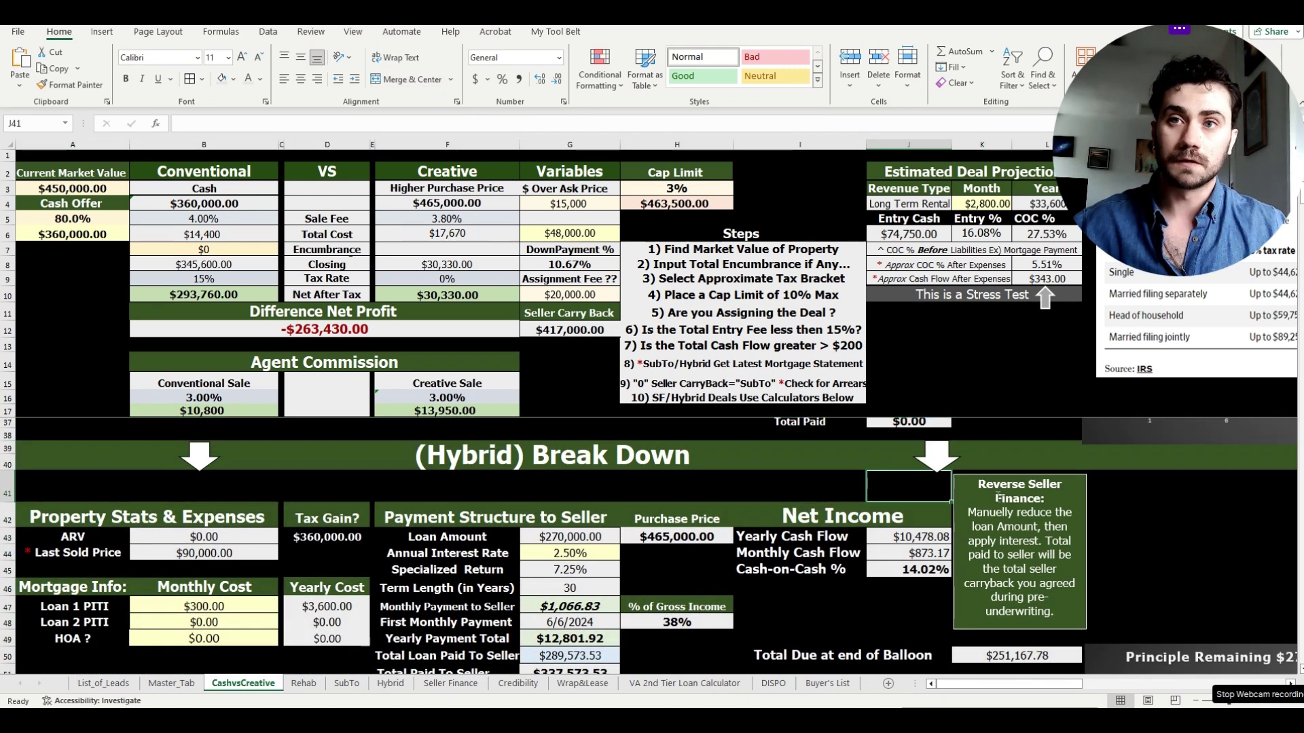
scroll(908, 483, "up", 1)
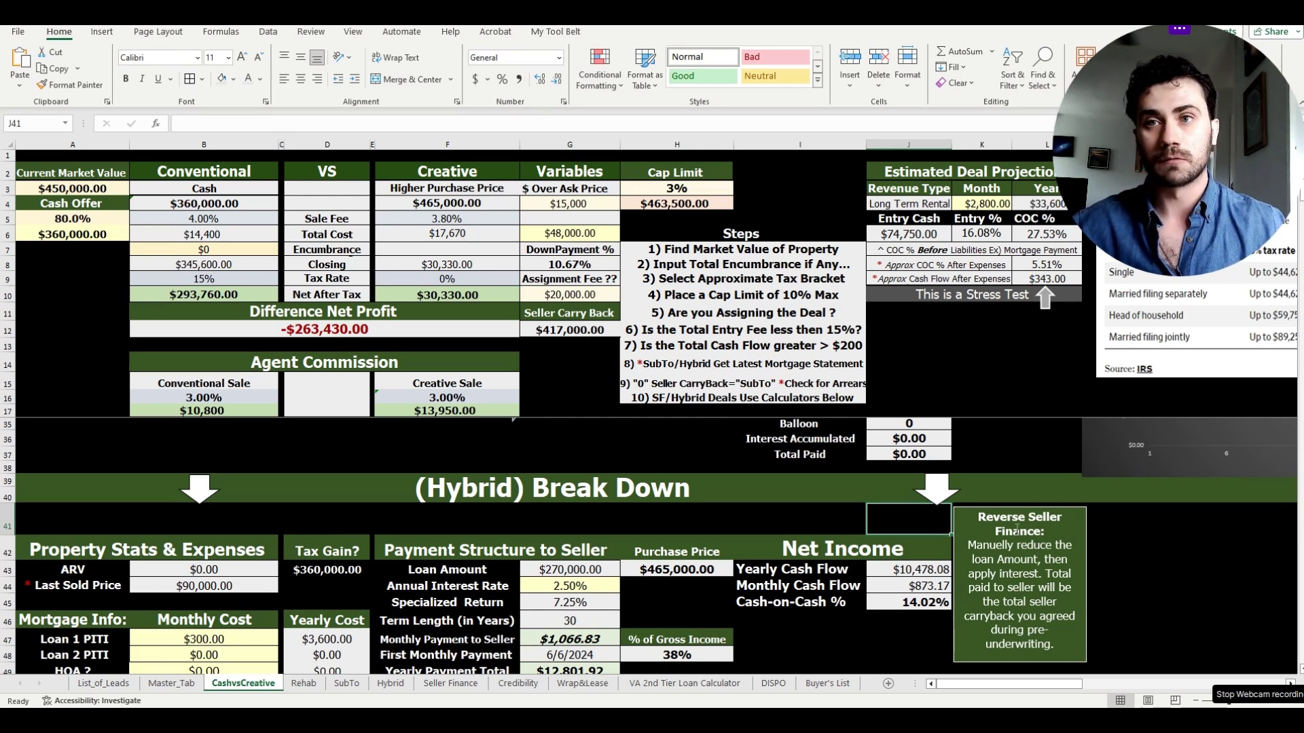
left_click(974, 514)
scroll(789, 509, "up", 6)
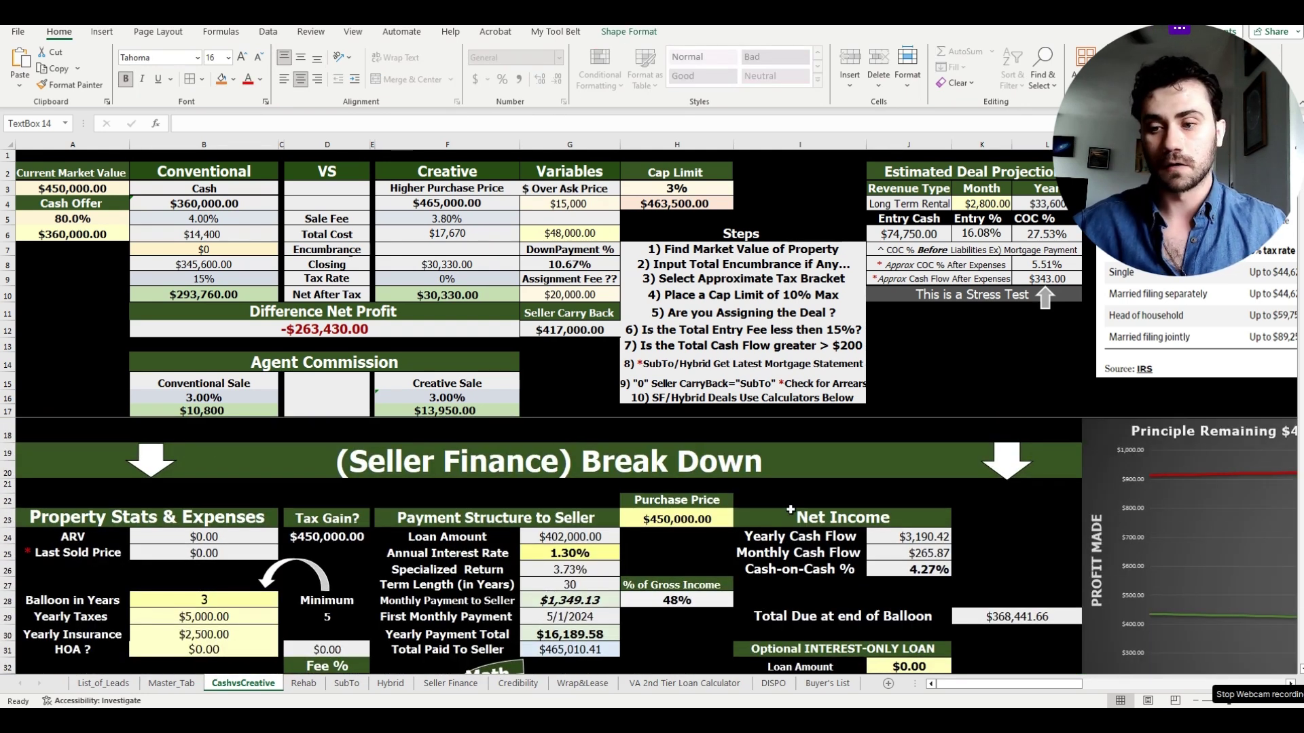
left_click(844, 487)
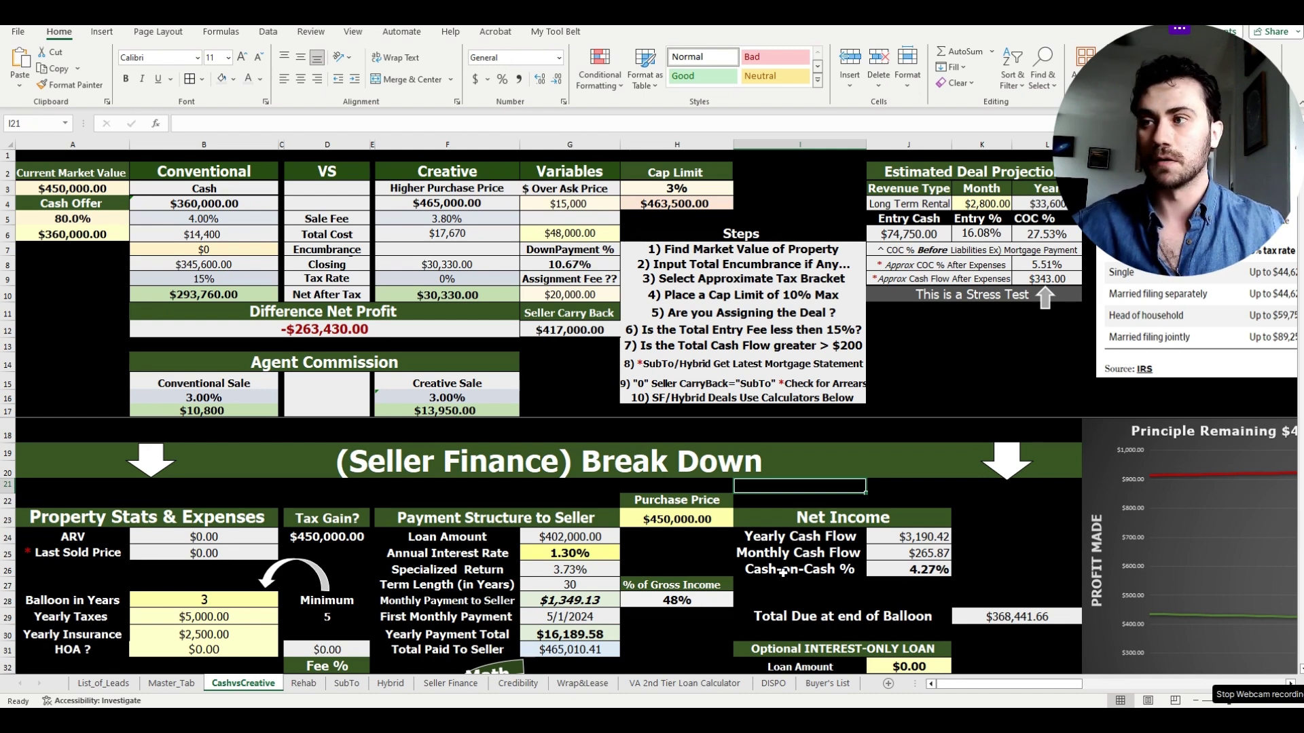
left_click(103, 684)
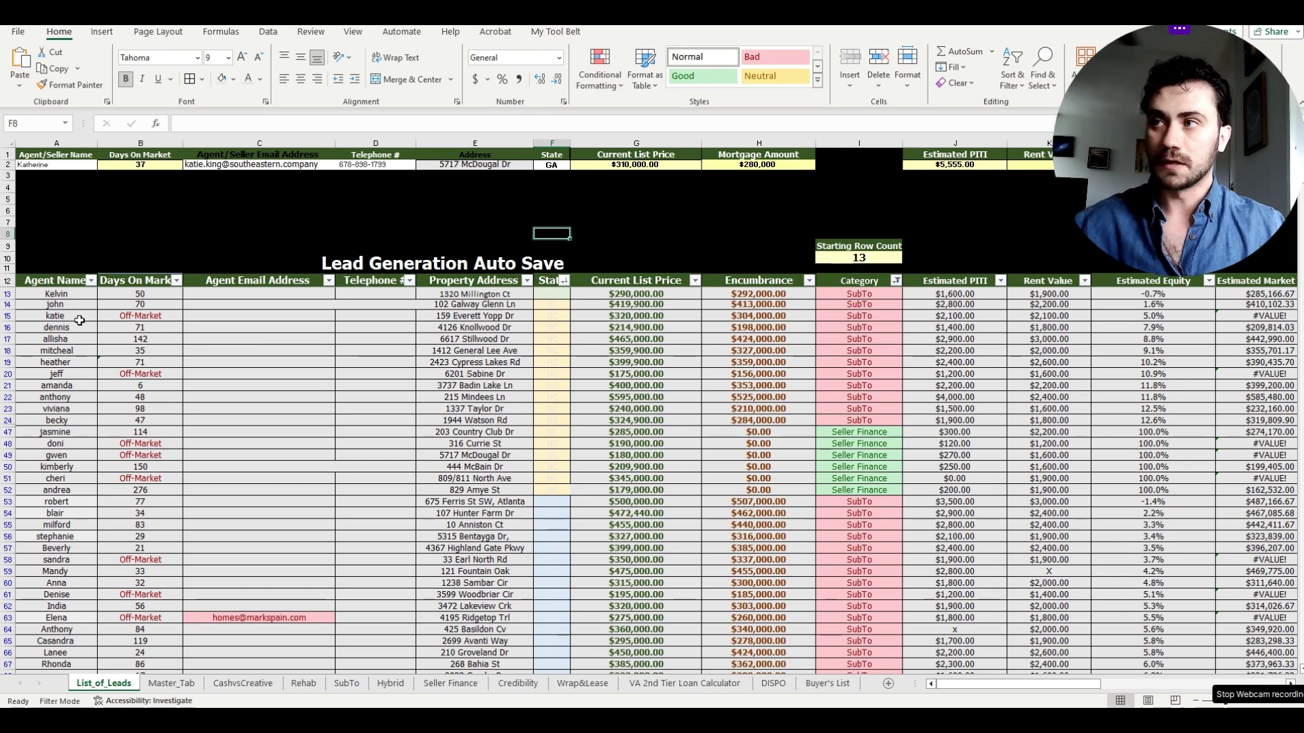
mouse_move(60, 294)
left_mouse_down()
mouse_move(189, 326)
mouse_move(596, 326)
mouse_move(747, 372)
mouse_move(747, 608)
mouse_move(781, 381)
mouse_move(1158, 194)
mouse_move(723, 190)
mouse_move(95, 101)
mouse_move(83, 80)
left_mouse_up()
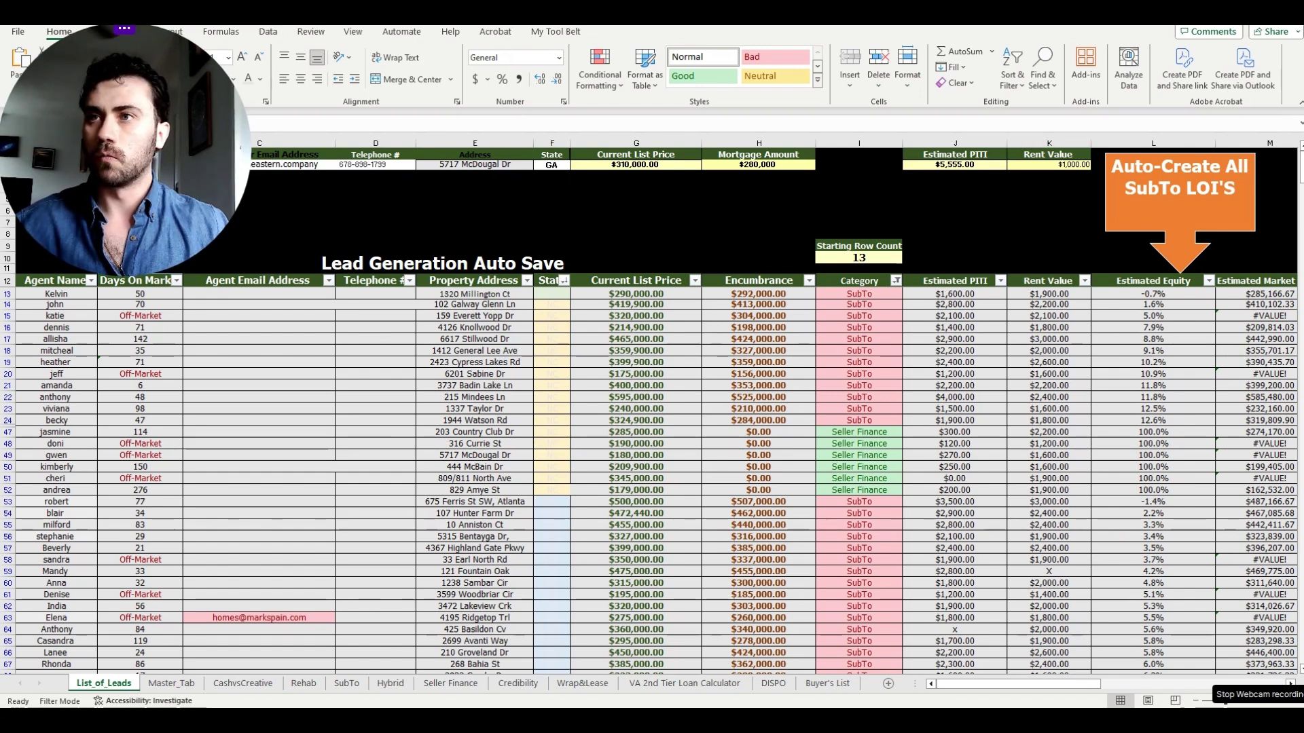
left_click_drag(1303, 57, 1005, 43)
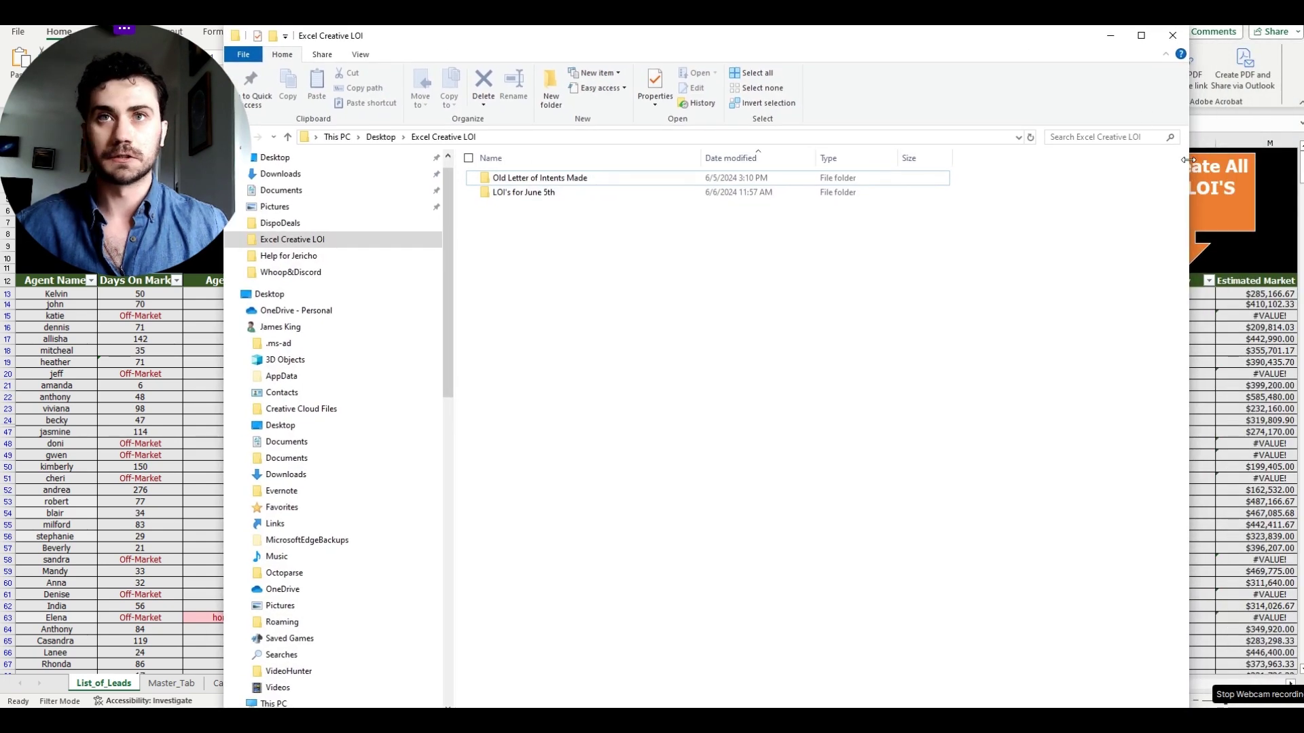
left_click_drag(1187, 159, 1102, 157)
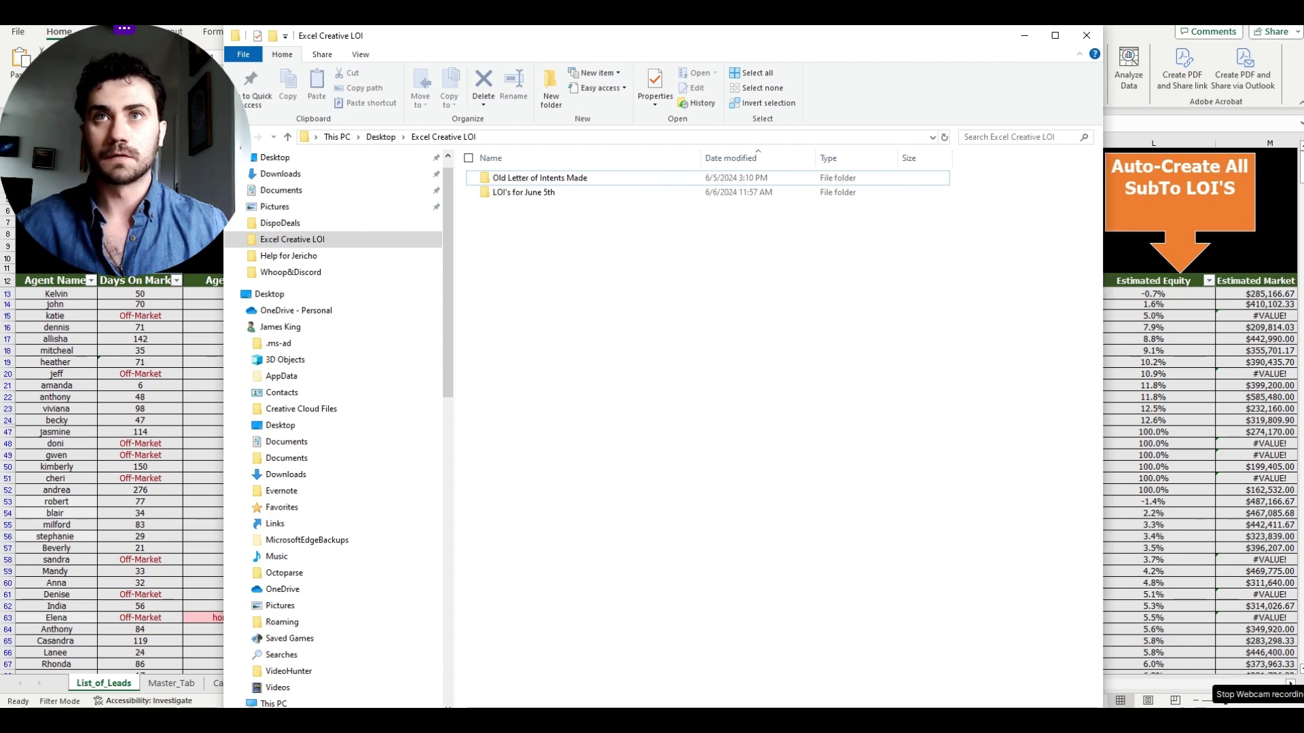
mouse_move(945, 47)
left_mouse_down()
mouse_move(929, 153)
mouse_move(959, 67)
mouse_move(945, 40)
left_mouse_up()
left_click_drag(1098, 141, 1079, 142)
left_click_drag(934, 624, 934, 704)
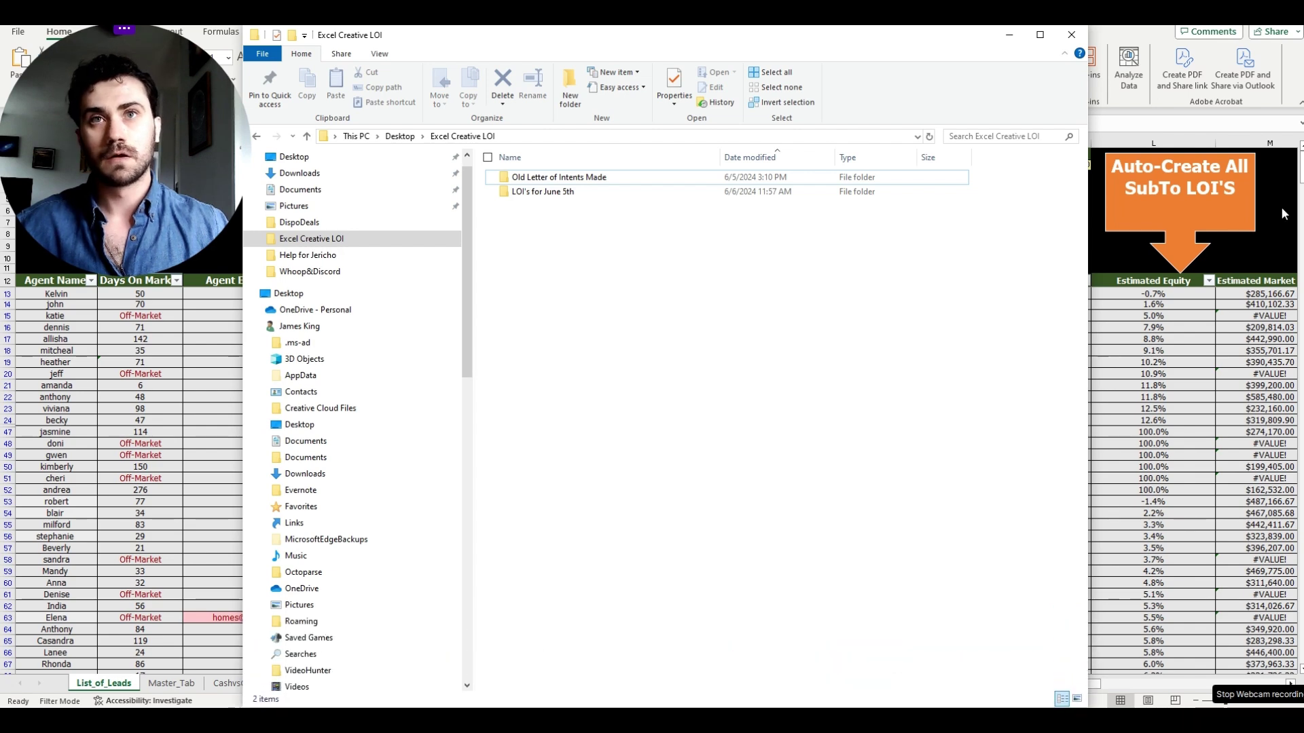
left_click(1285, 214)
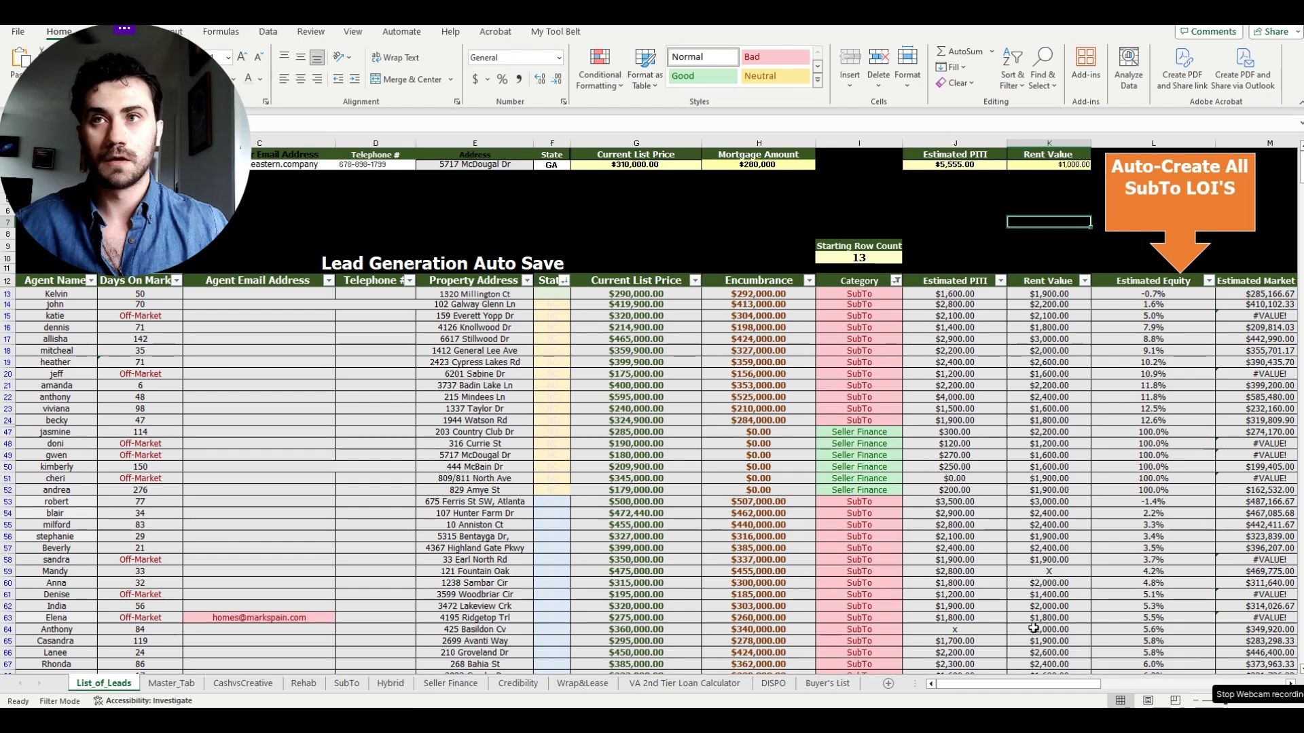
- Check the Category IF formula in I13, then restore the Excel Creative LOI folder window
left_click(896, 293)
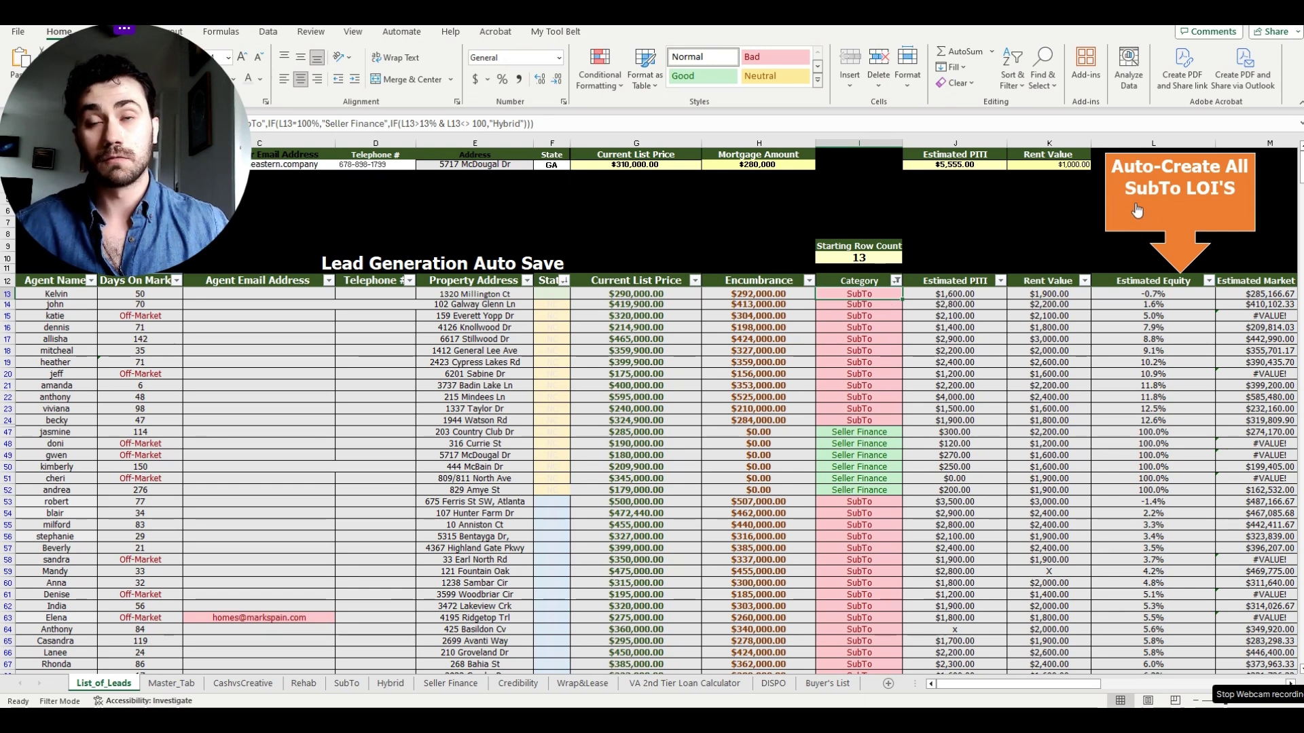
left_click(1053, 214)
left_click(352, 719)
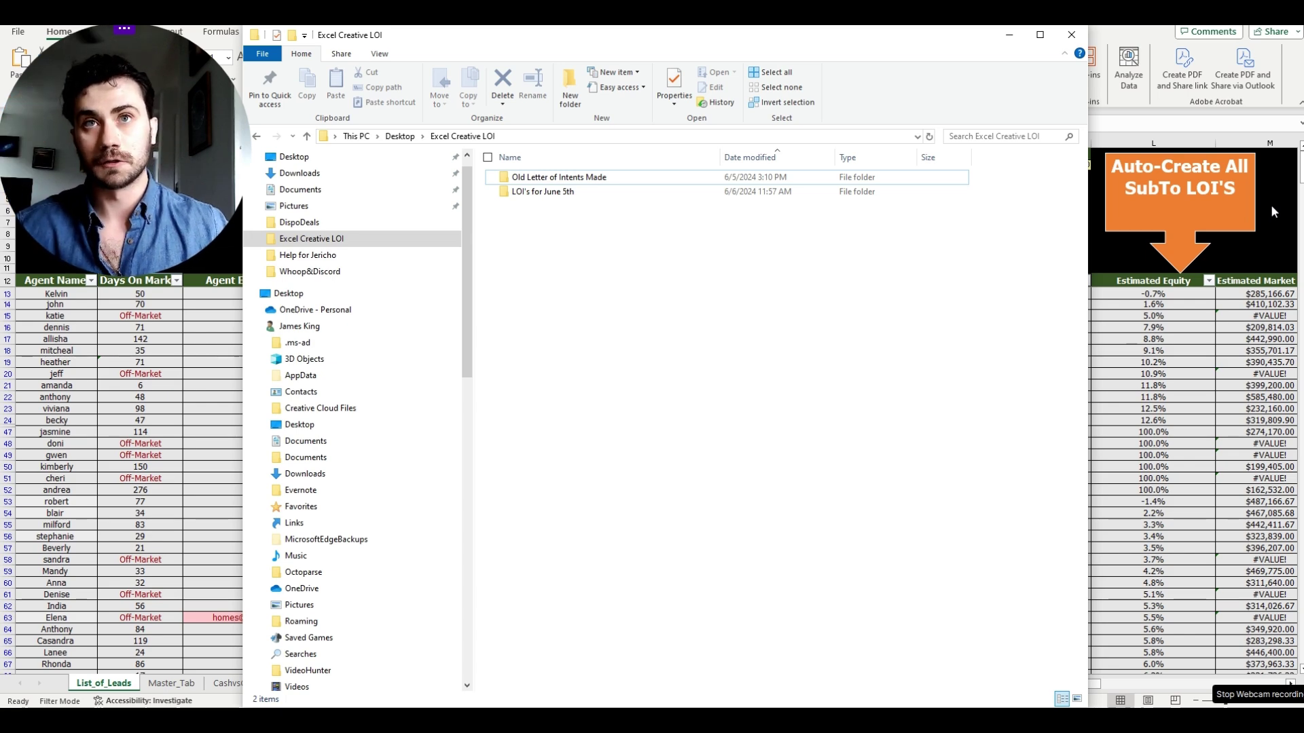
- Run Auto-Create All SubTo LOI'S and check the new LOI PDFs, now 49 items
left_click(1216, 190)
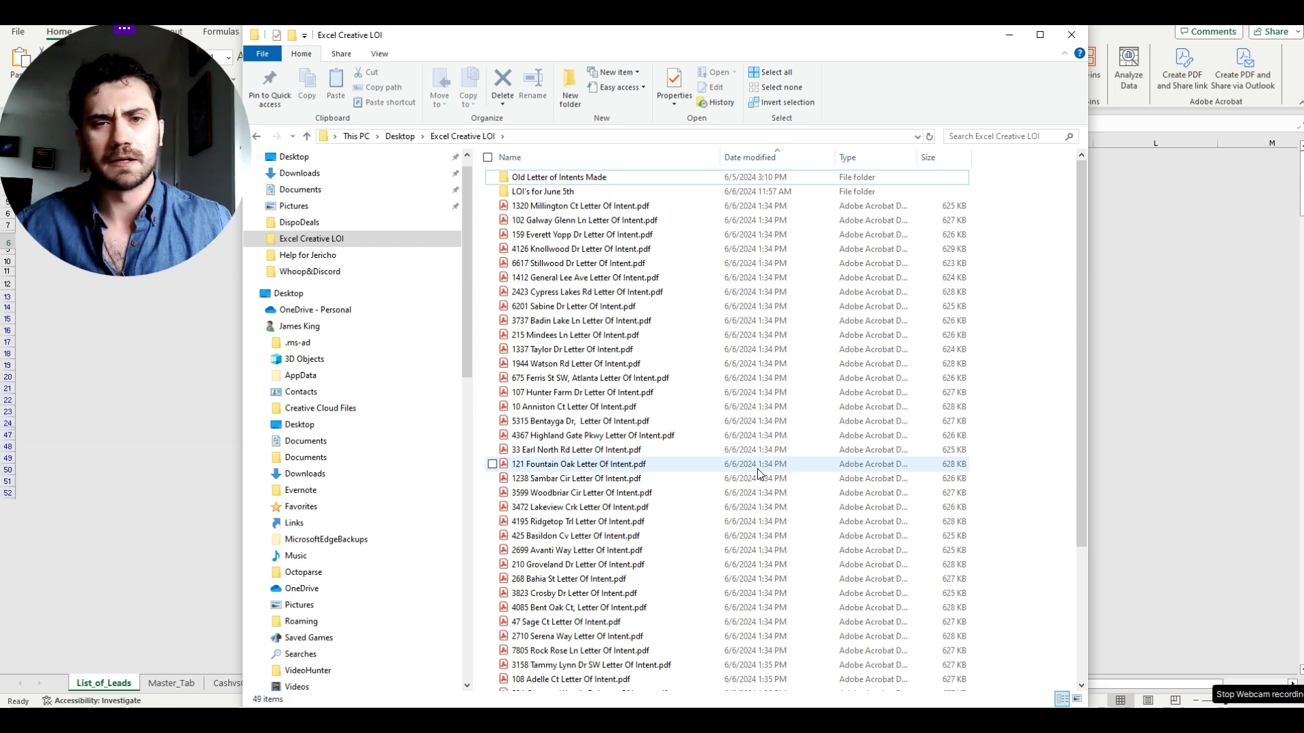
scroll(757, 469, "down", 4)
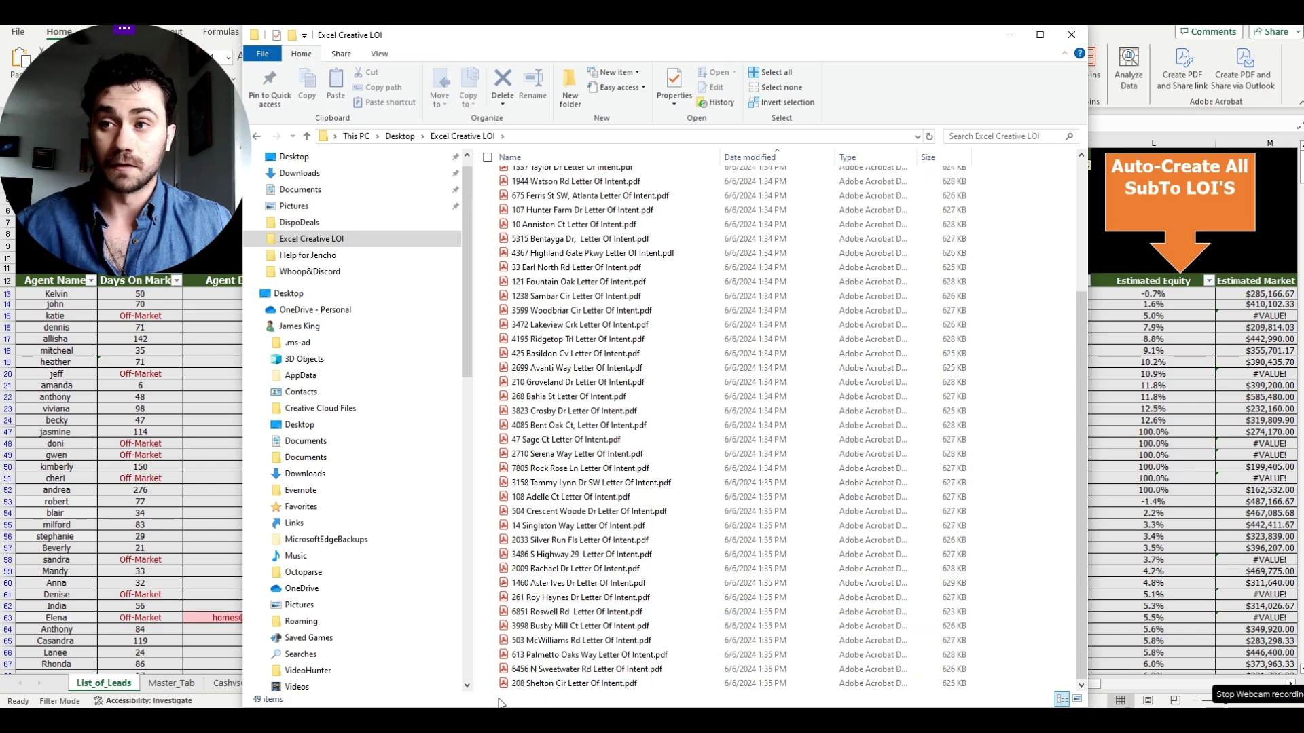
left_click_drag(635, 684, 693, 144)
- Select the 47 generated LOI PDFs, then deselect and open the first Letter Of Intent PDF
left_click(480, 687)
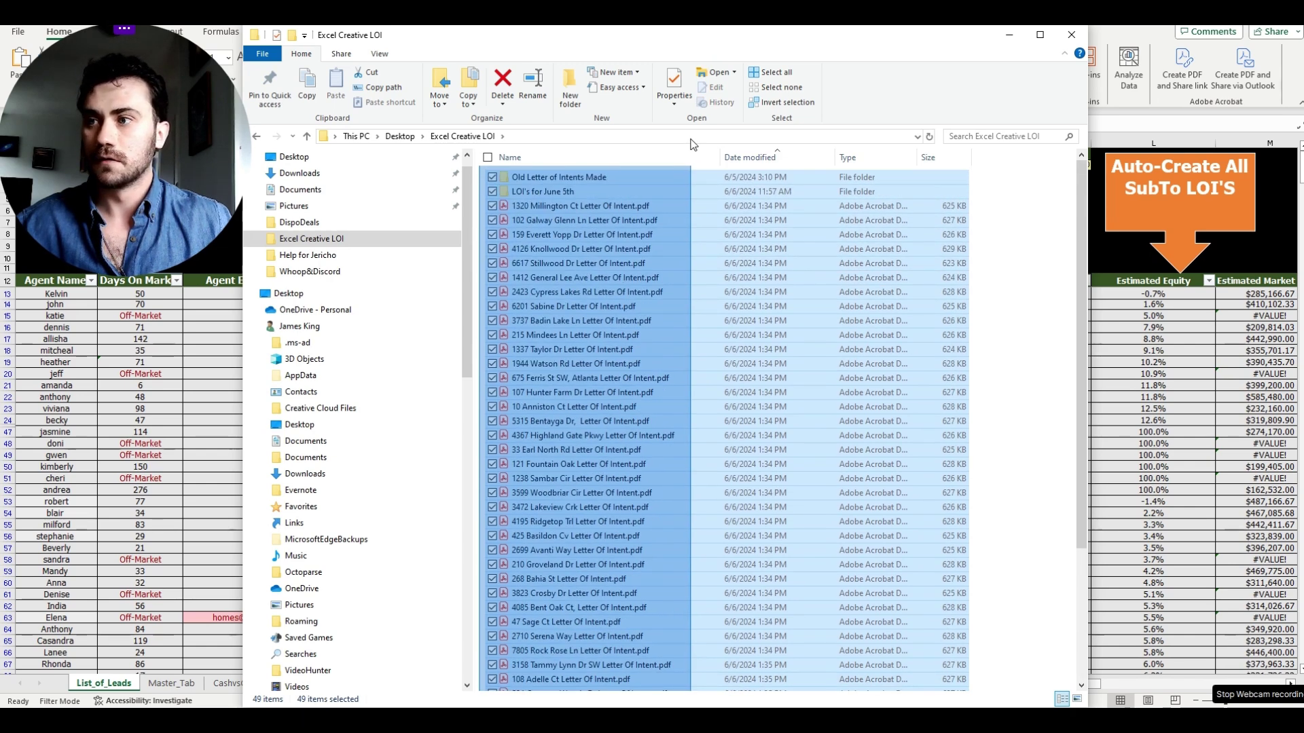
left_click(481, 214)
left_click_drag(482, 213, 781, 692)
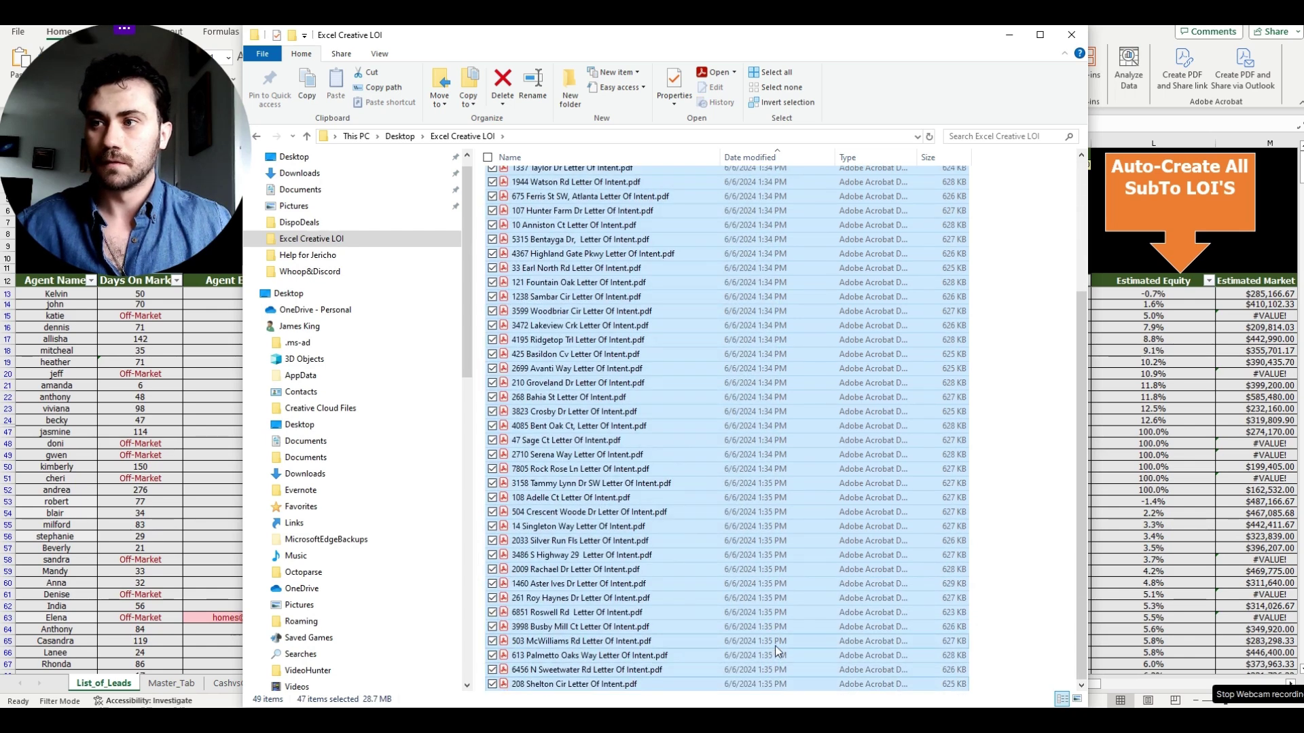
scroll(776, 646, "up", 4)
scroll(775, 646, "down", 4)
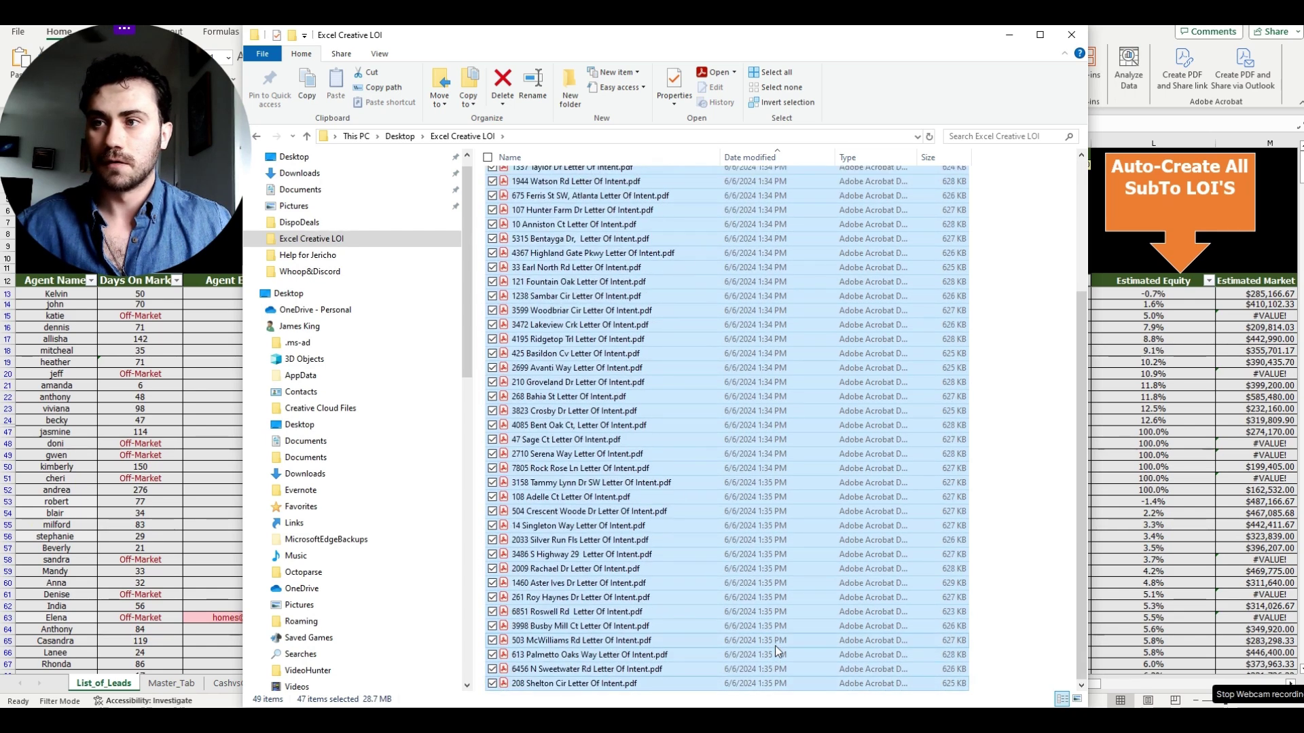
scroll(776, 646, "up", 4)
left_click(481, 207)
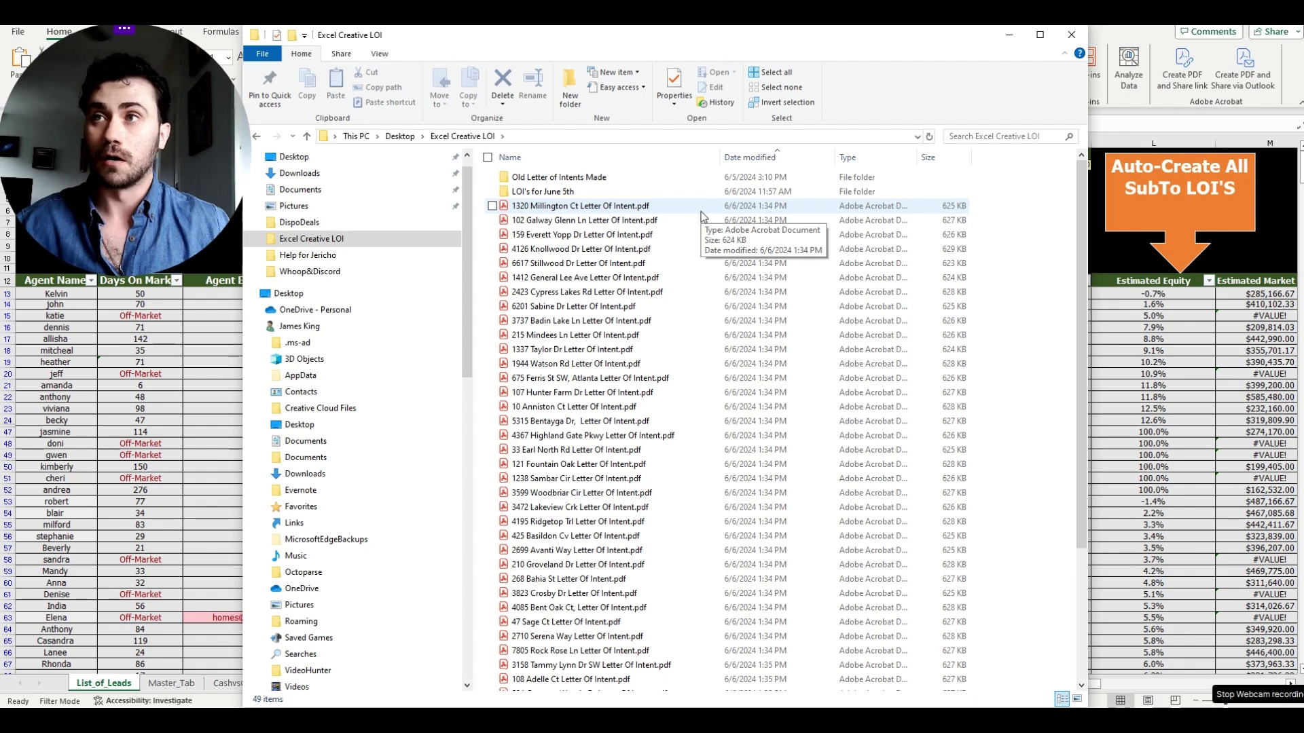
double_click(702, 212)
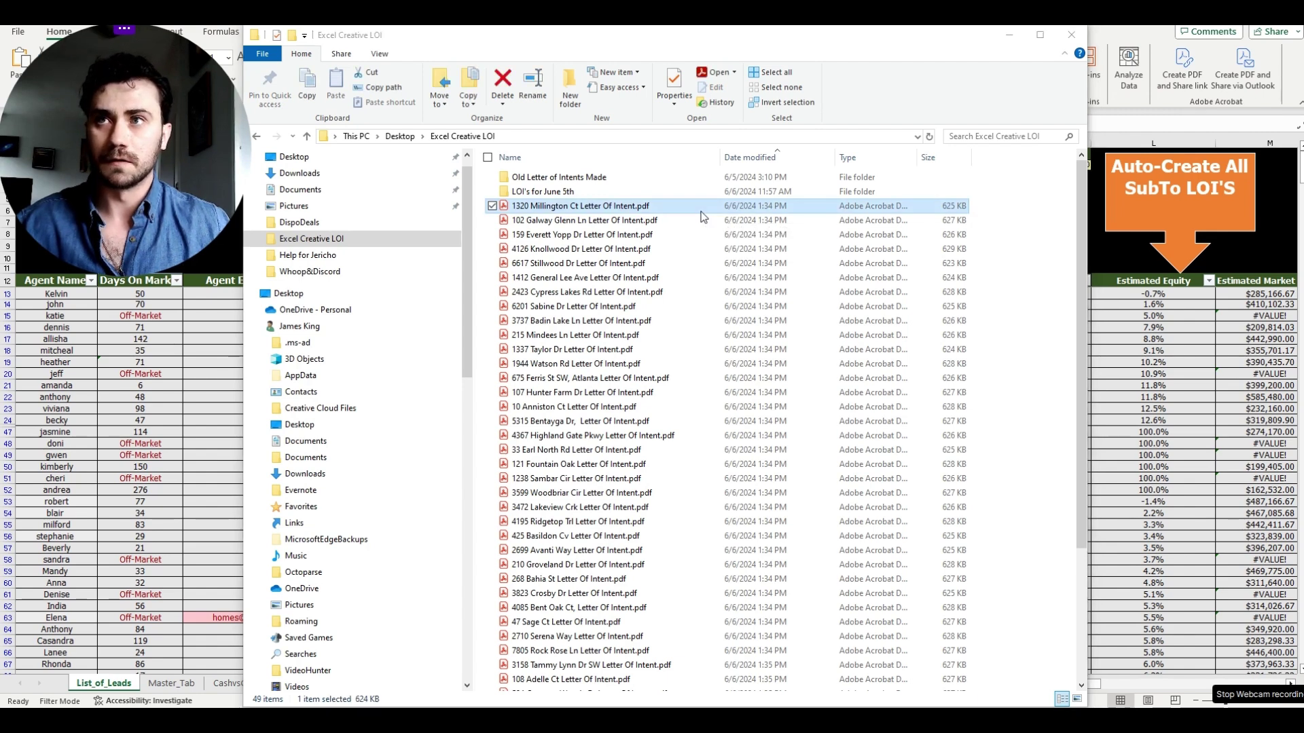
scroll(999, 448, "down", 3)
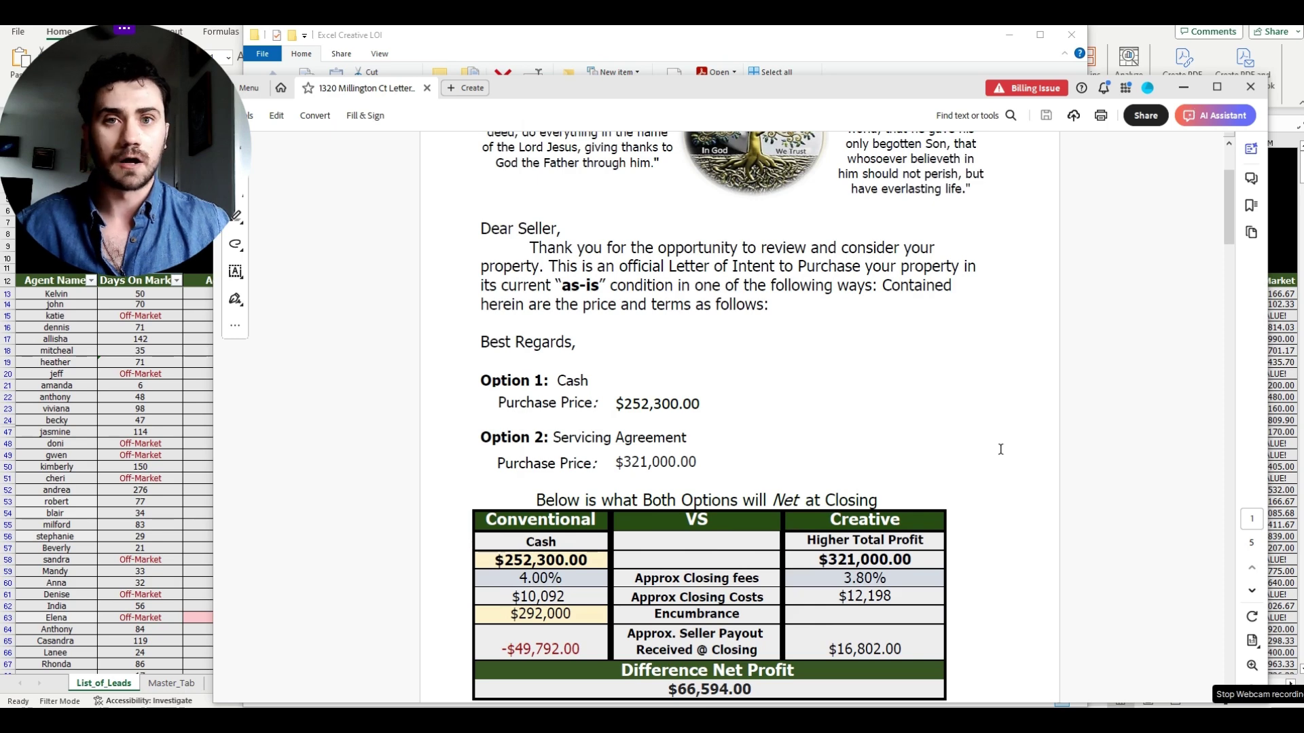
scroll(1000, 449, "down", 8)
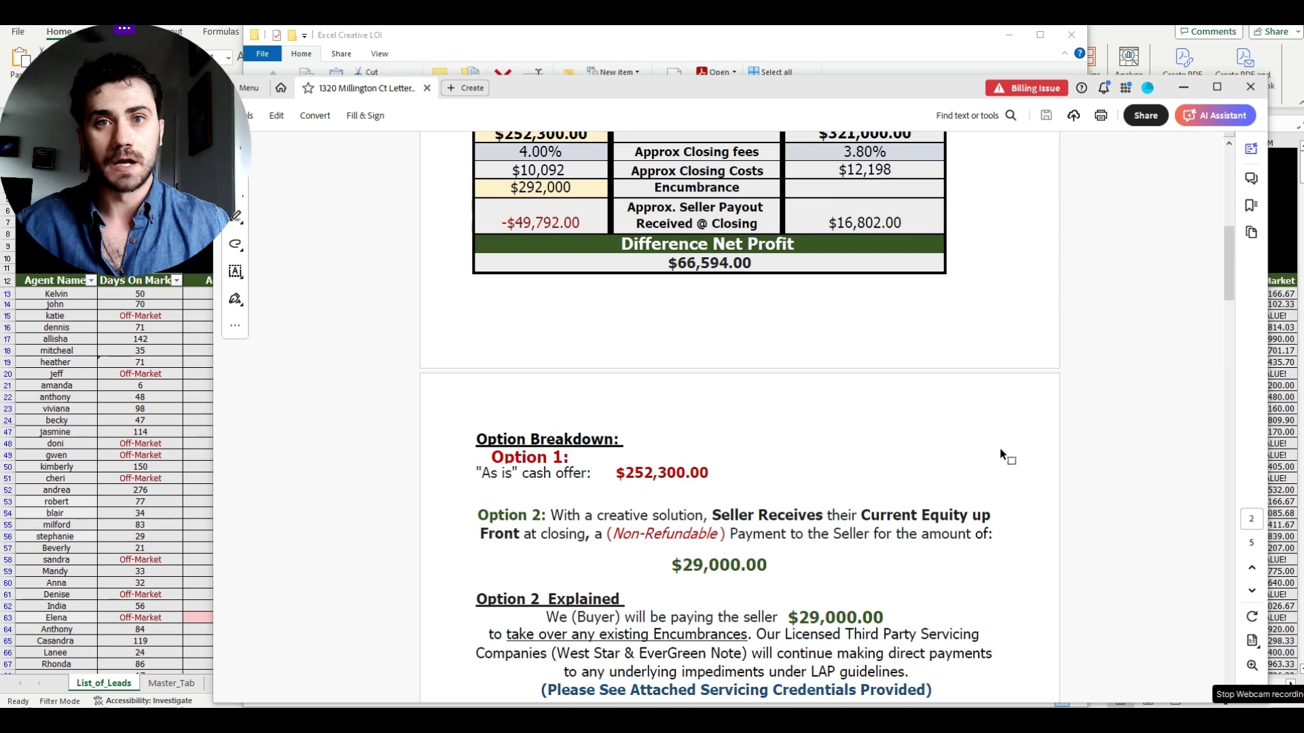
scroll(999, 453, "down", 2)
scroll(1000, 451, "down", 5)
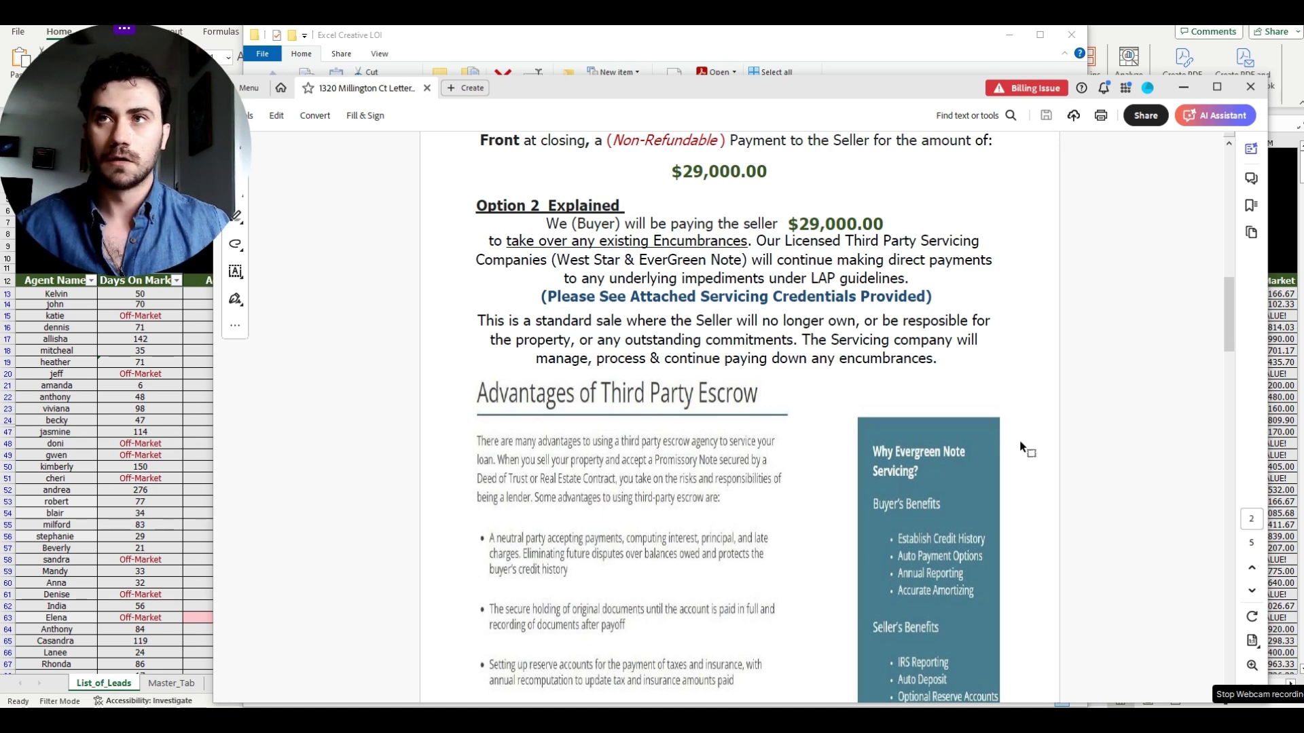
left_click(1193, 93)
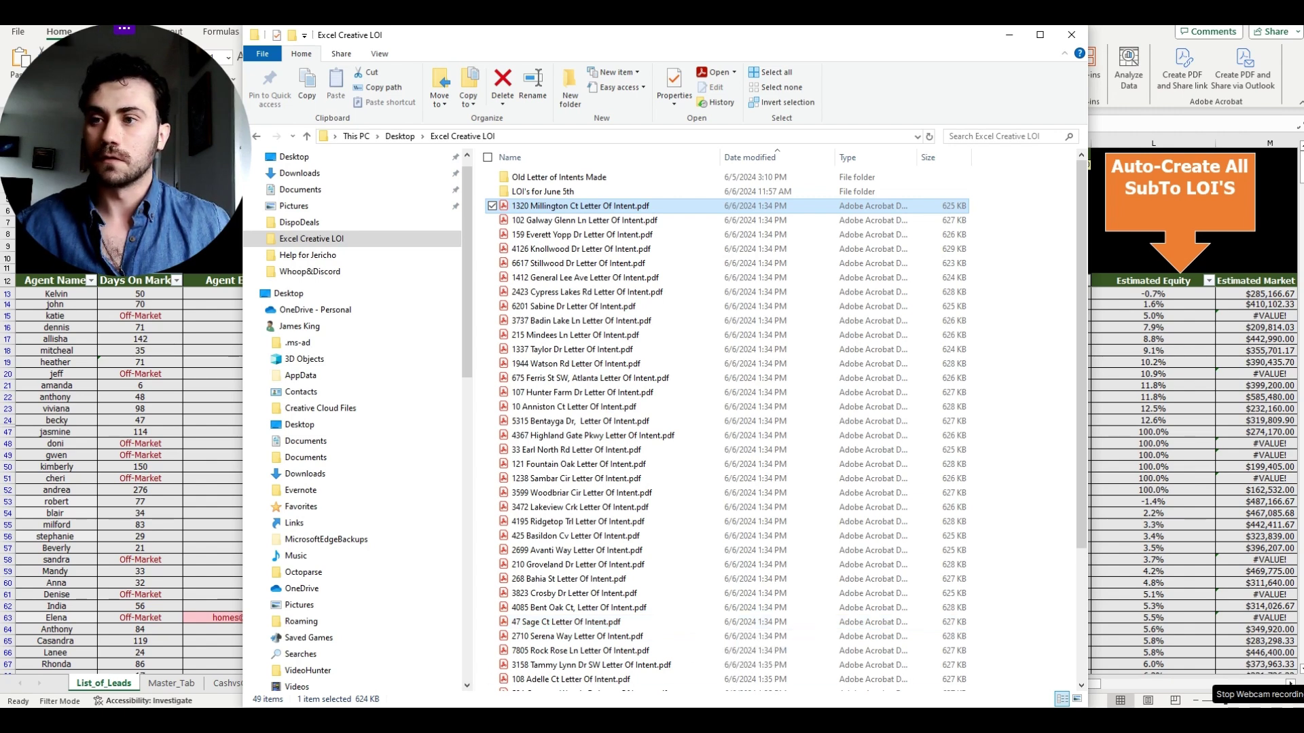
mouse_move(648, 706)
left_click(667, 672)
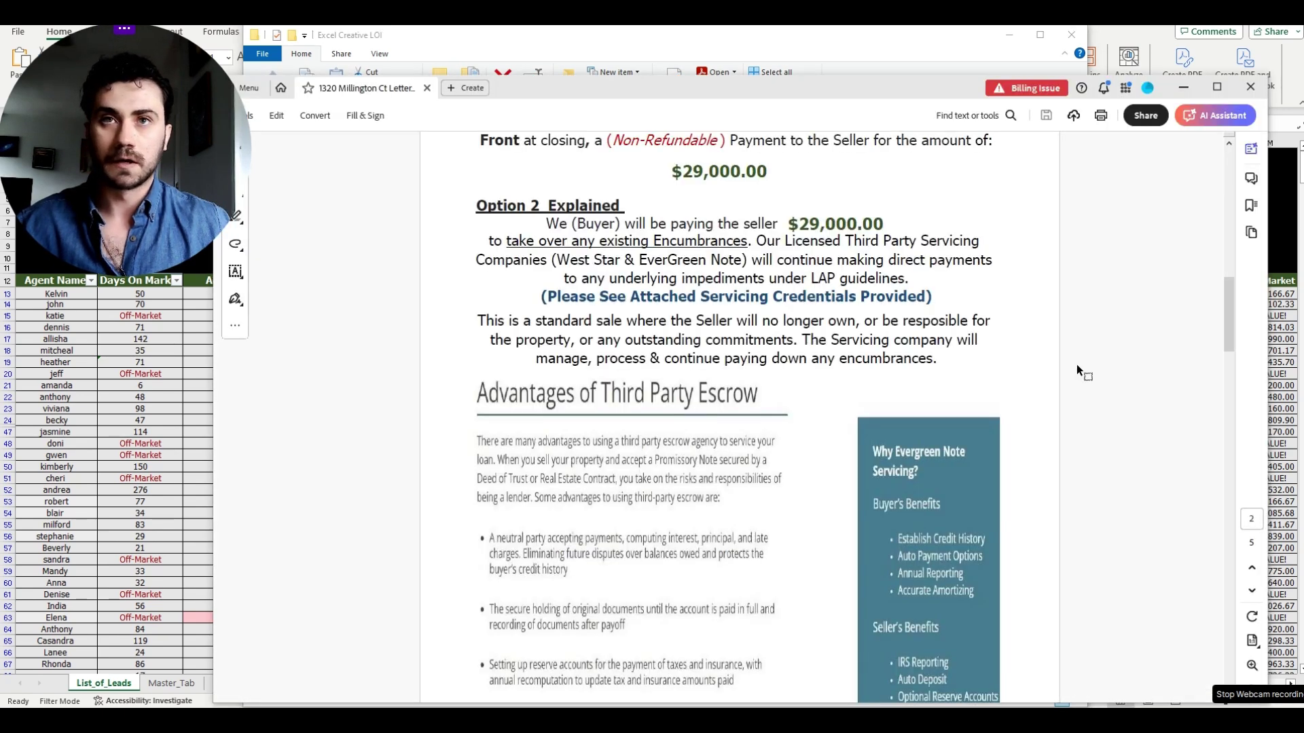
scroll(1073, 401, "up", 20)
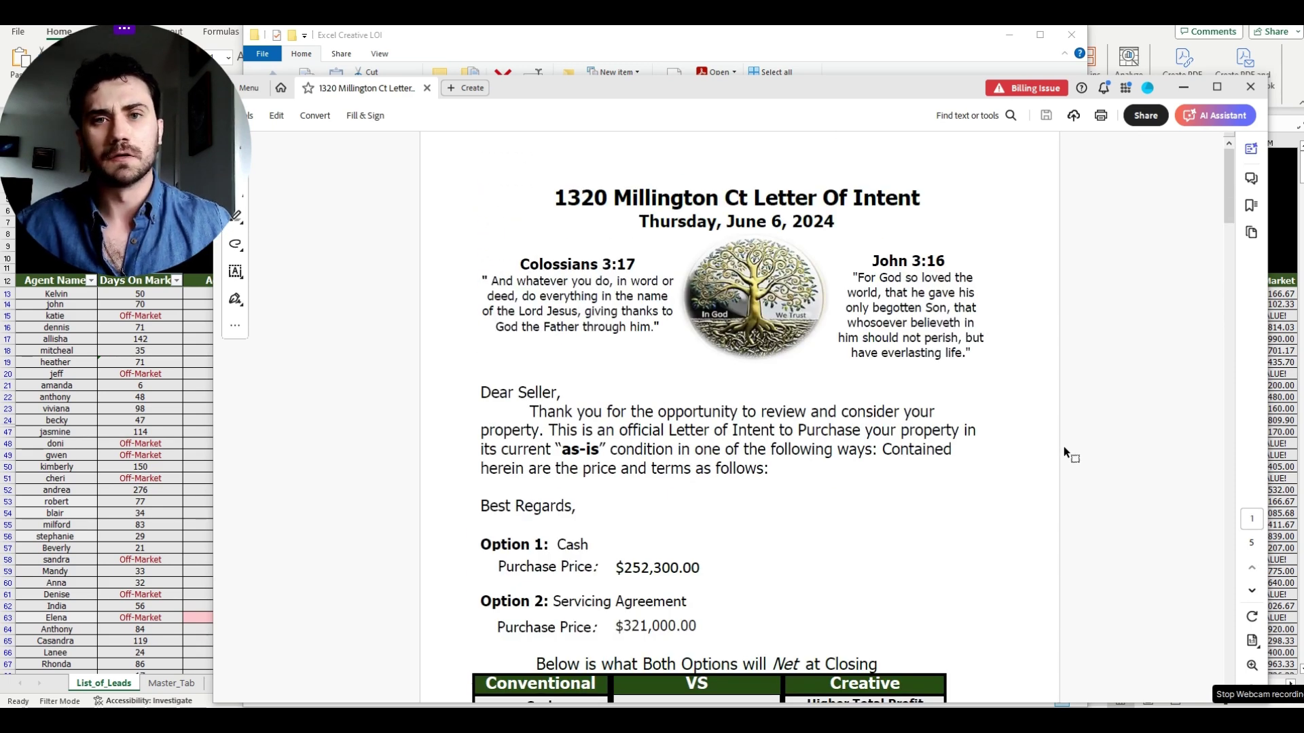
scroll(1057, 461, "down", 2)
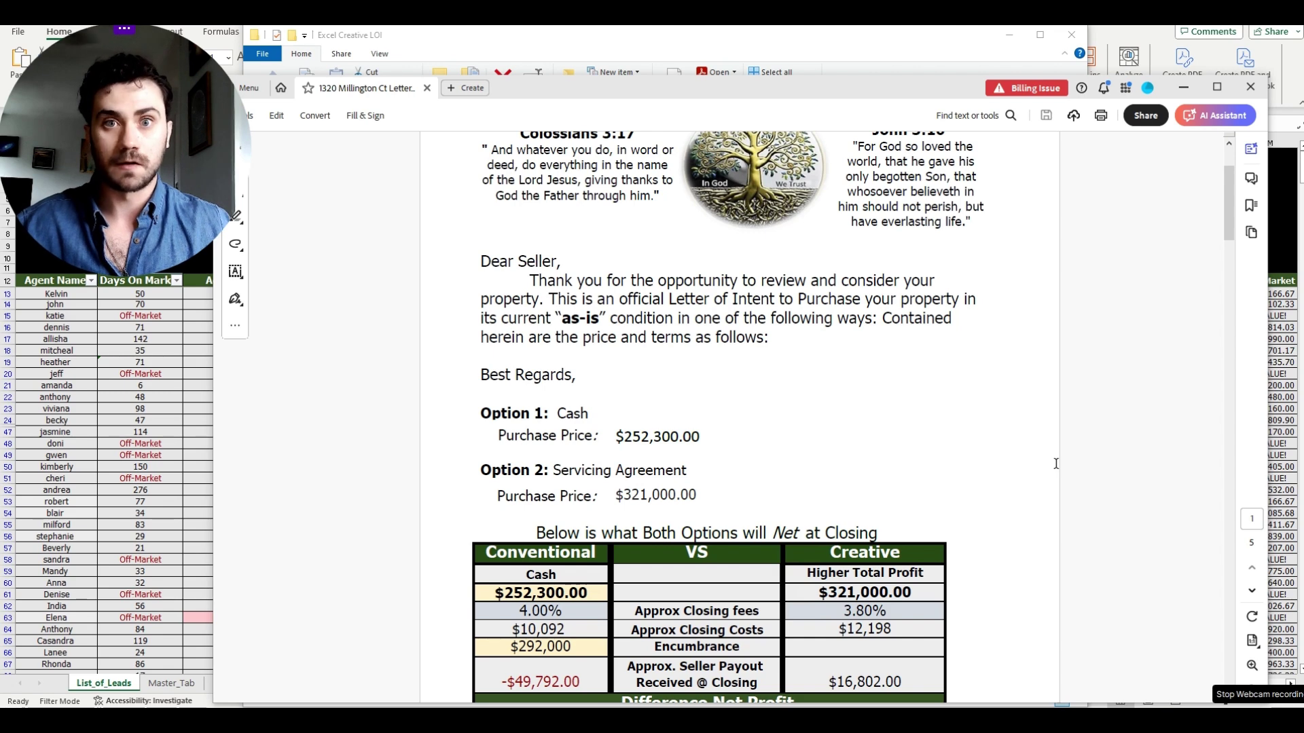
scroll(1054, 448, "down", 3)
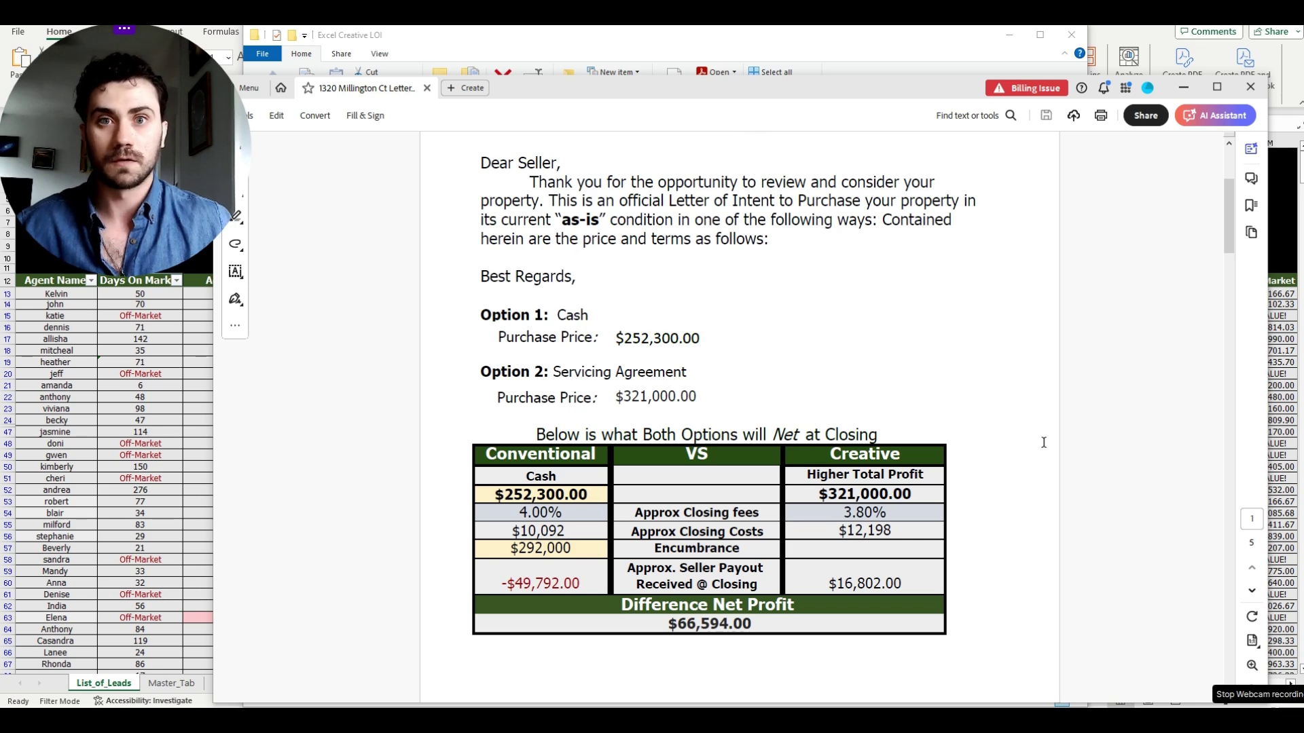
scroll(1043, 442, "down", 5)
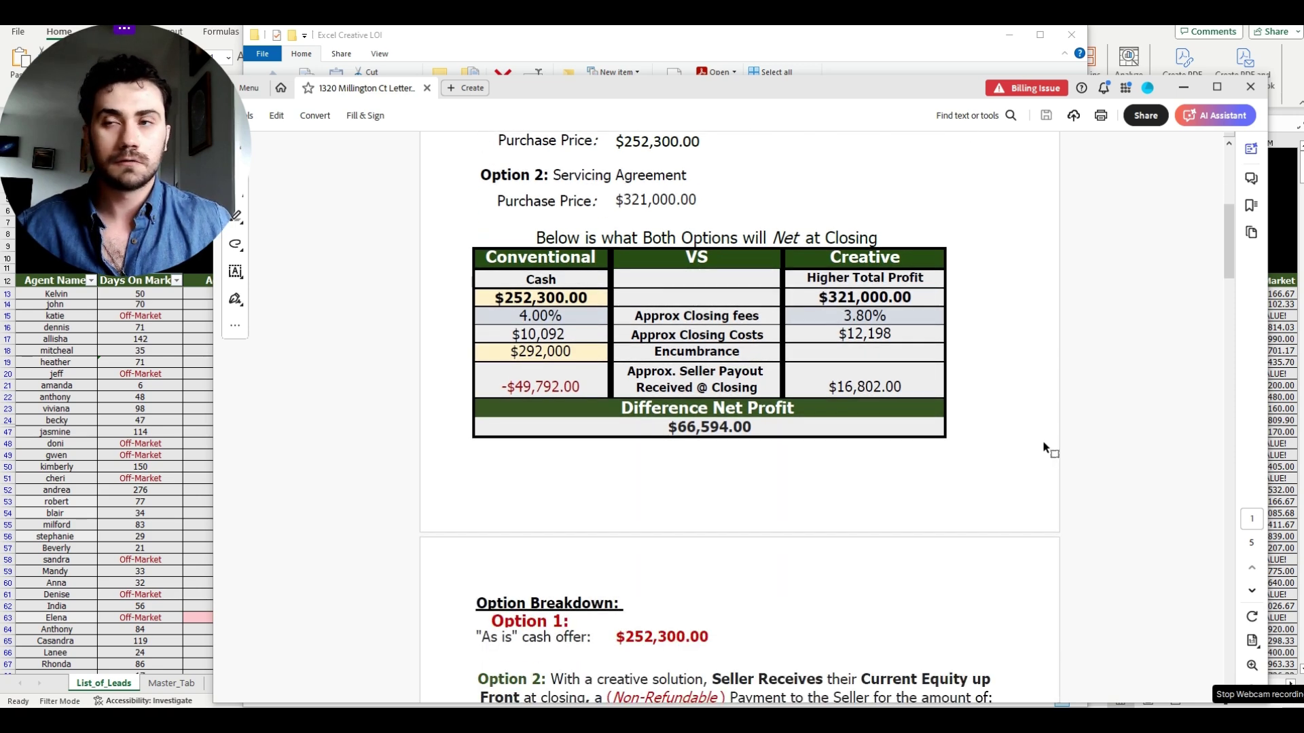
scroll(1043, 442, "up", 8)
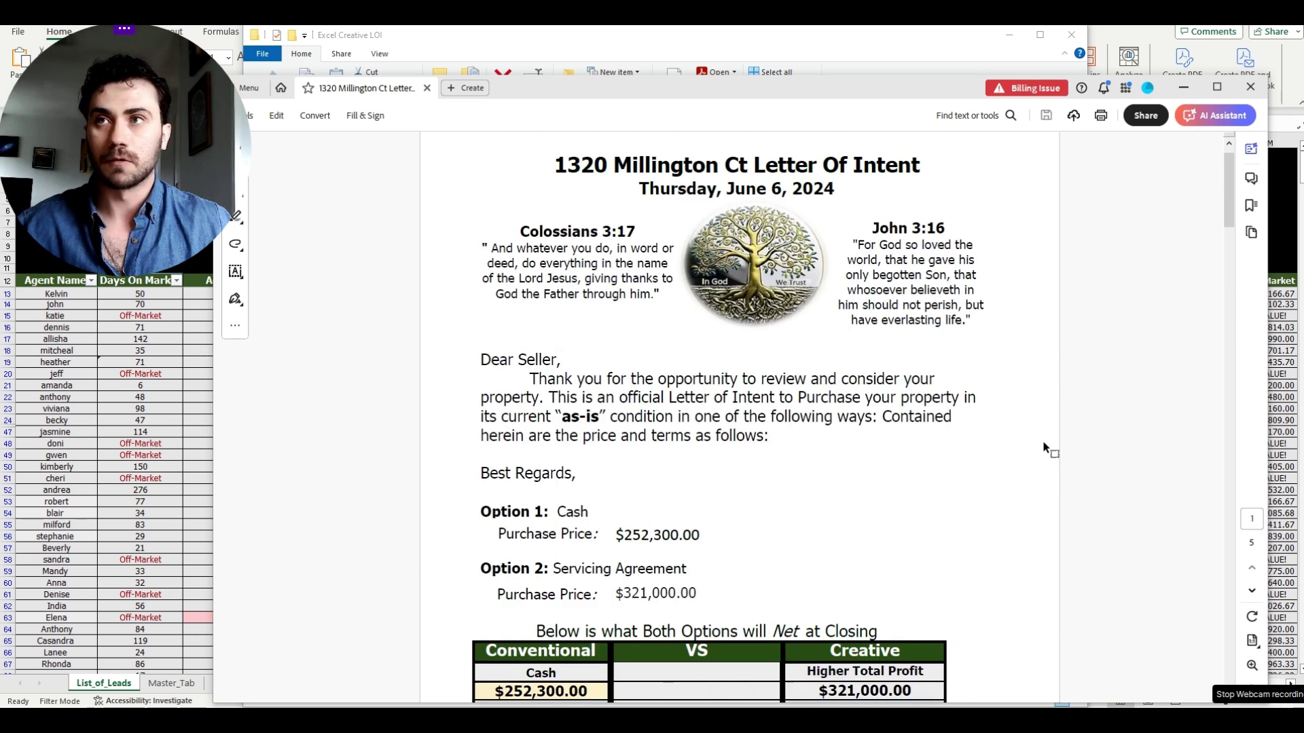
scroll(1044, 442, "down", 5)
scroll(1043, 442, "down", 2)
scroll(1204, 258, "up", 7)
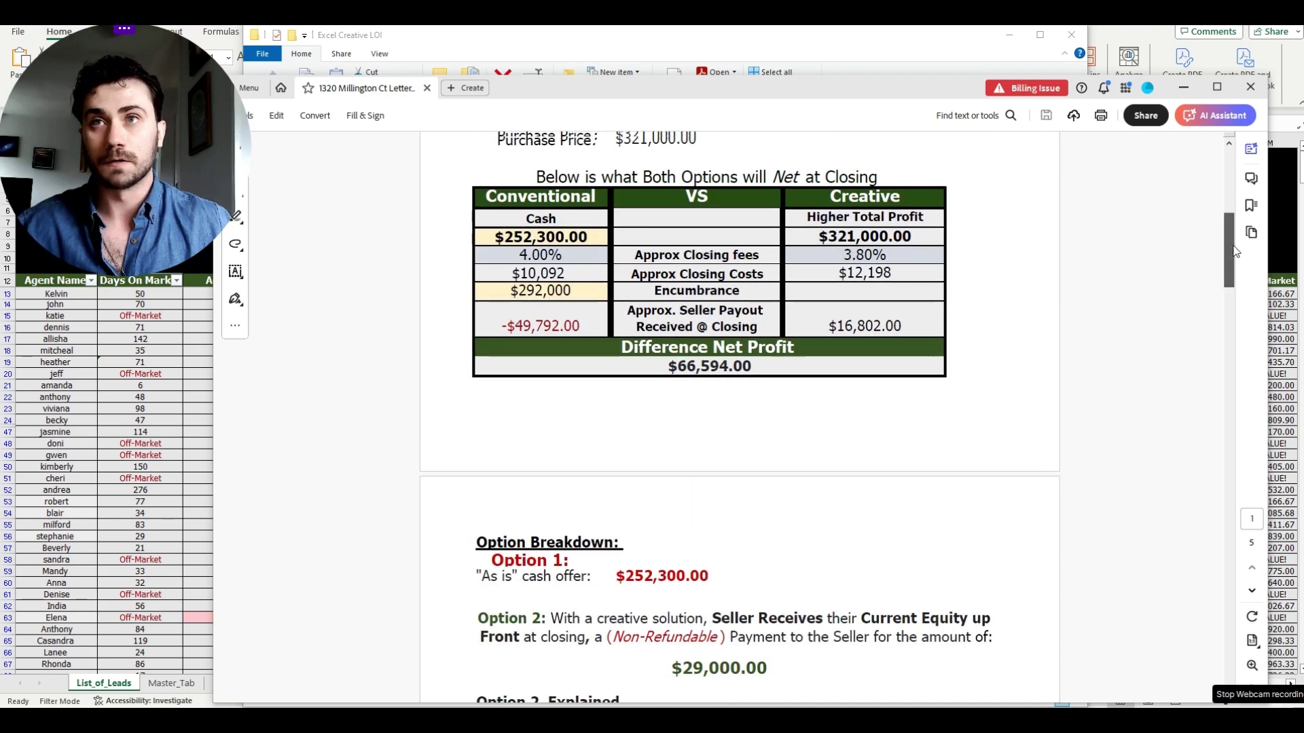
scroll(1247, 244, "down", 8)
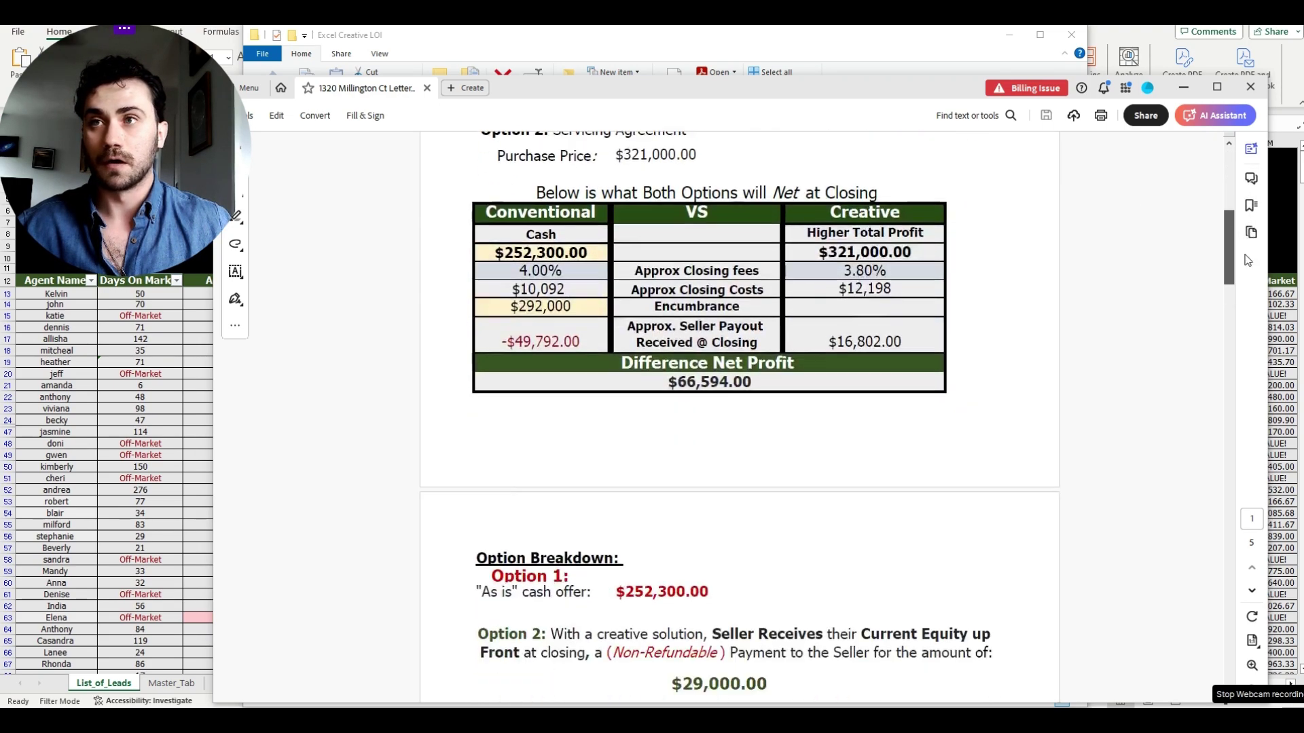
scroll(1247, 284, "down", 10)
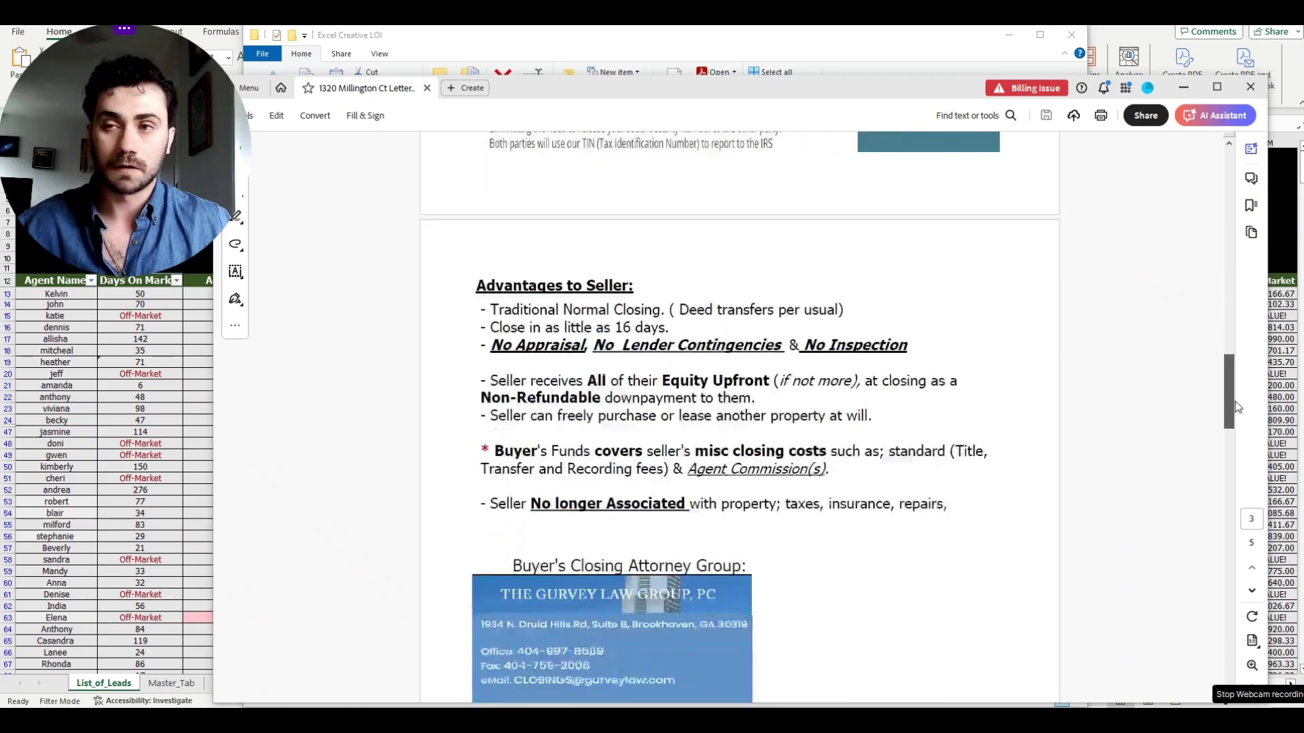
left_click_drag(1232, 454, 1244, 259)
scroll(1247, 229, "up", 3)
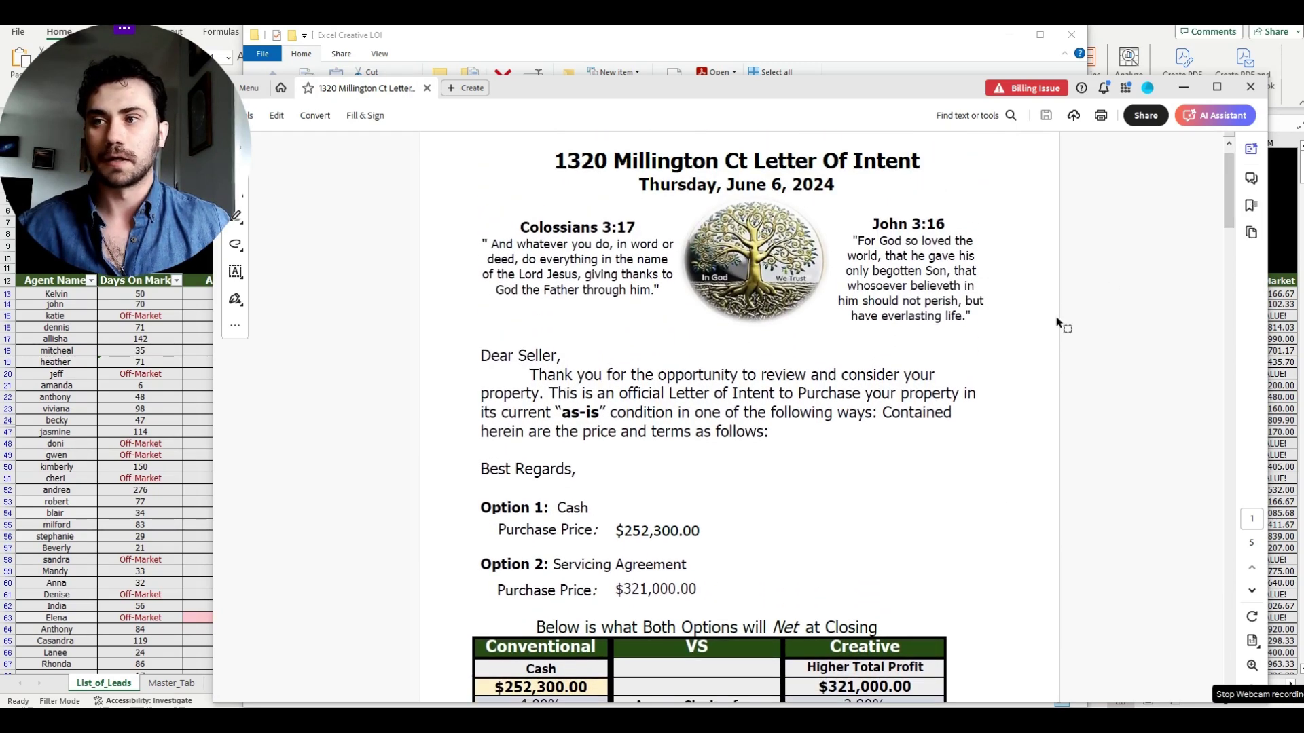
scroll(1057, 317, "down", 2)
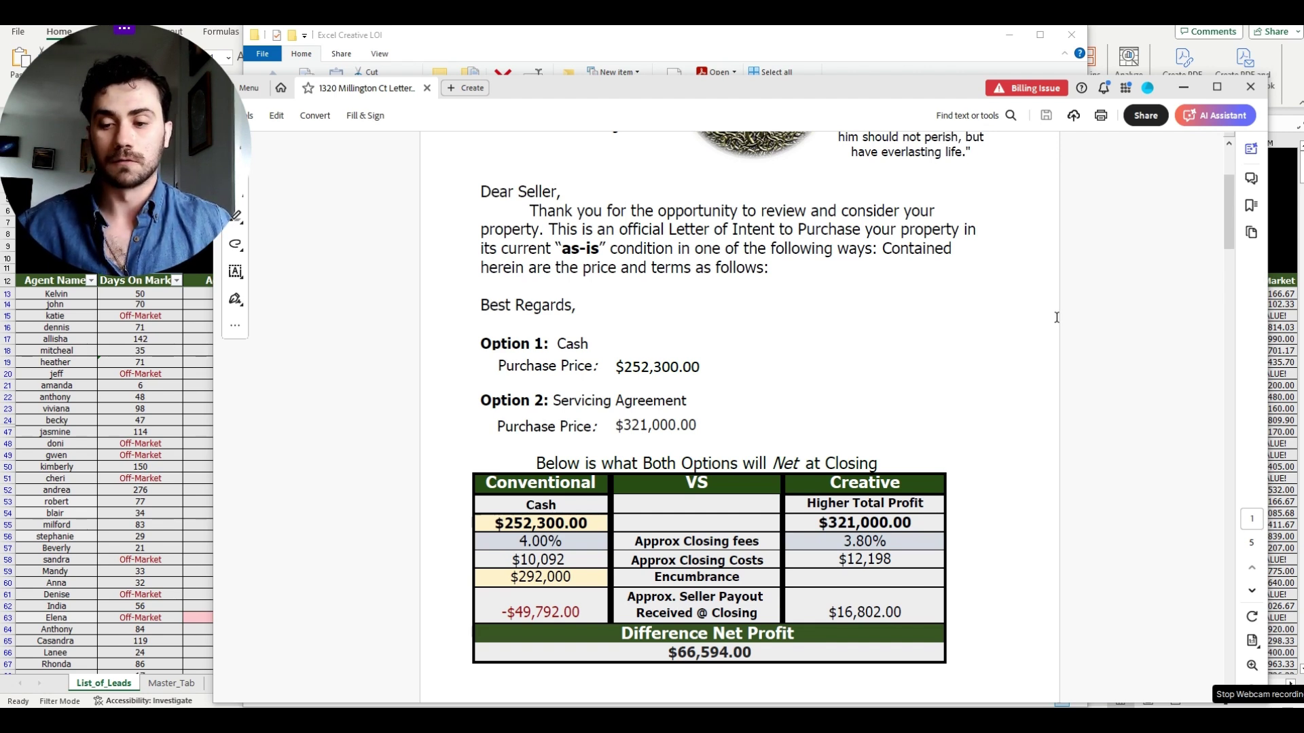
scroll(1055, 322, "down", 10)
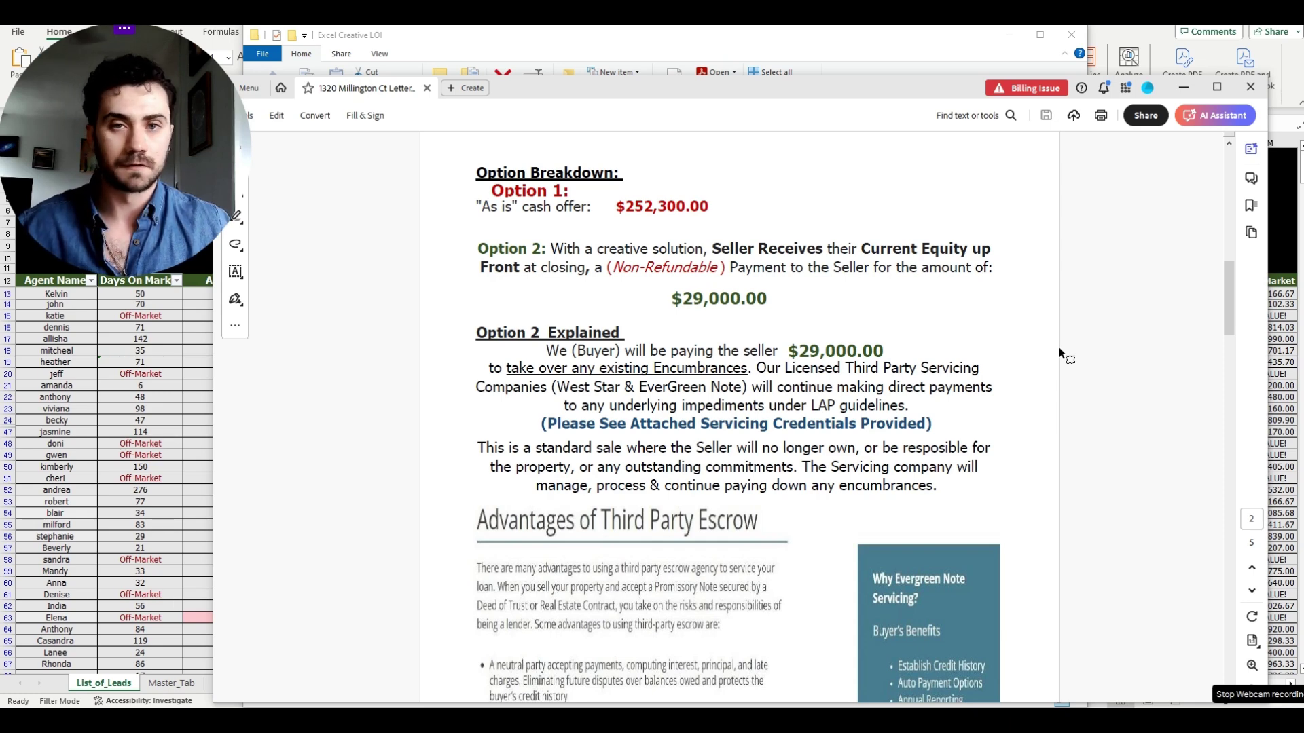
scroll(1058, 348, "up", 12)
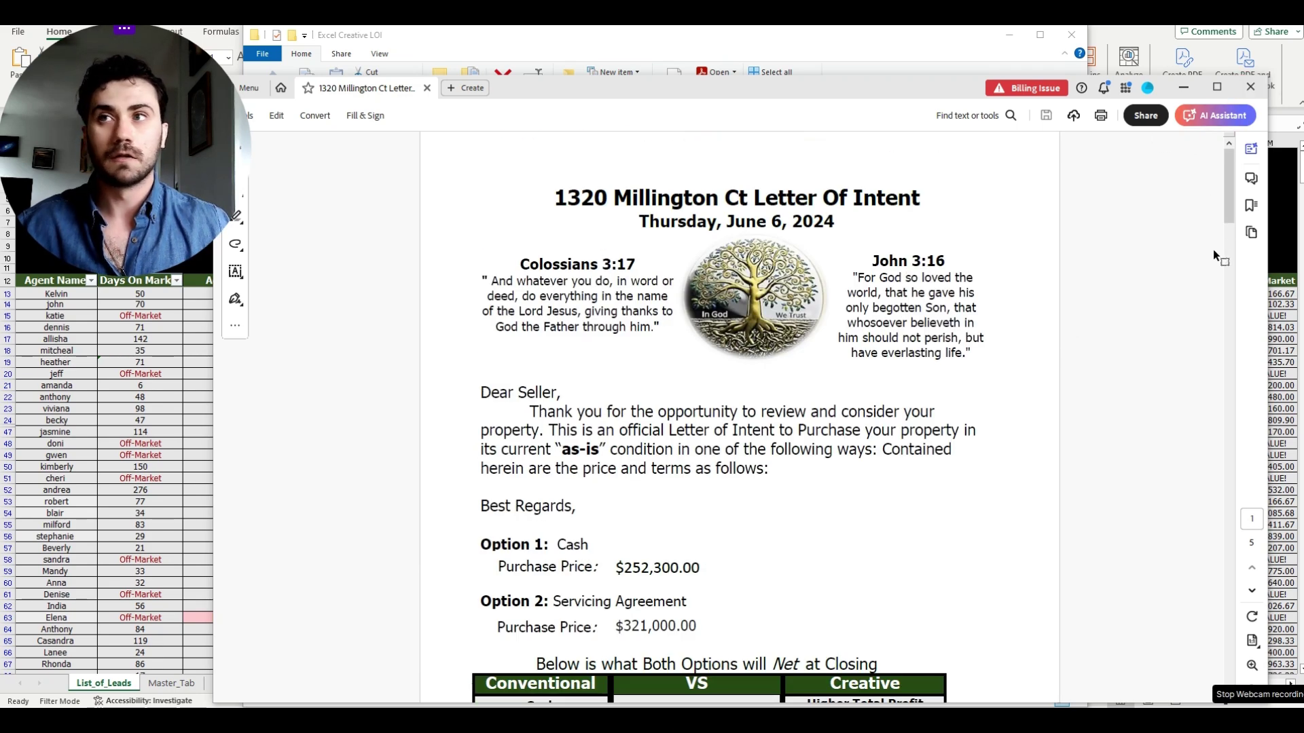
left_click(1250, 86)
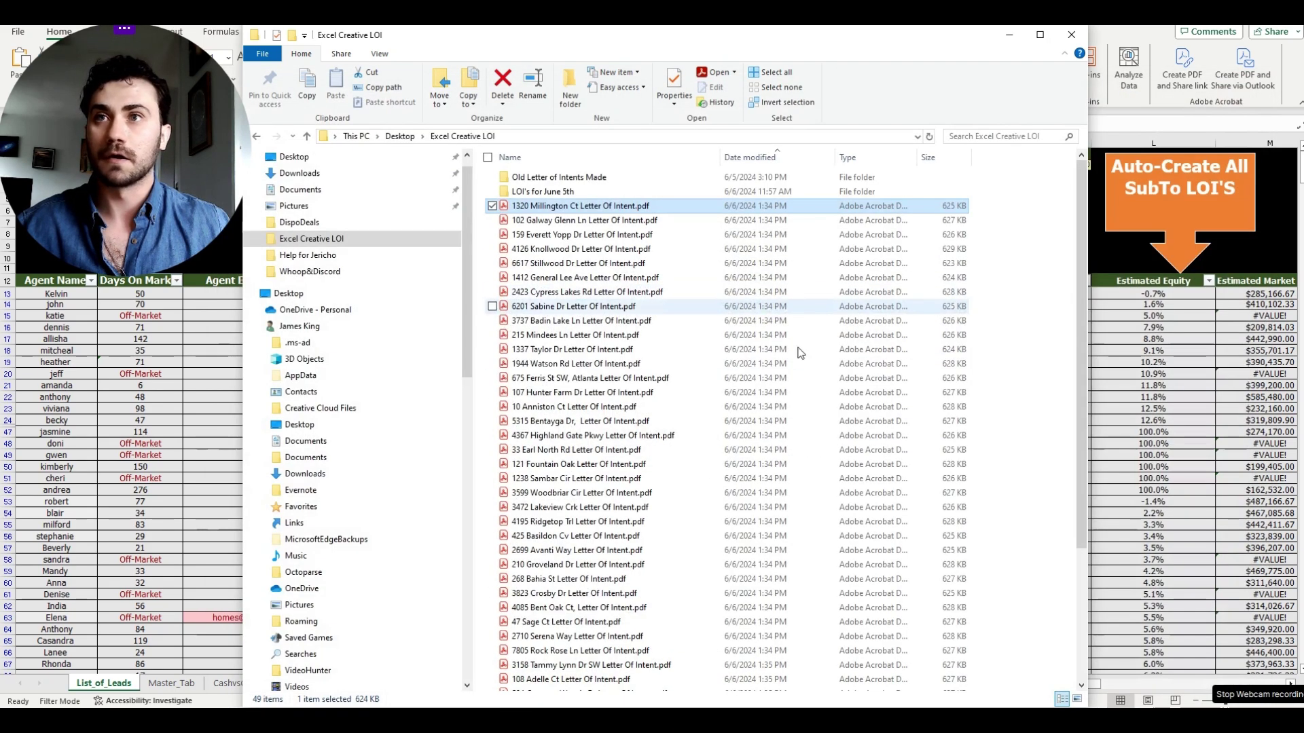
left_click(672, 293)
double_click(672, 293)
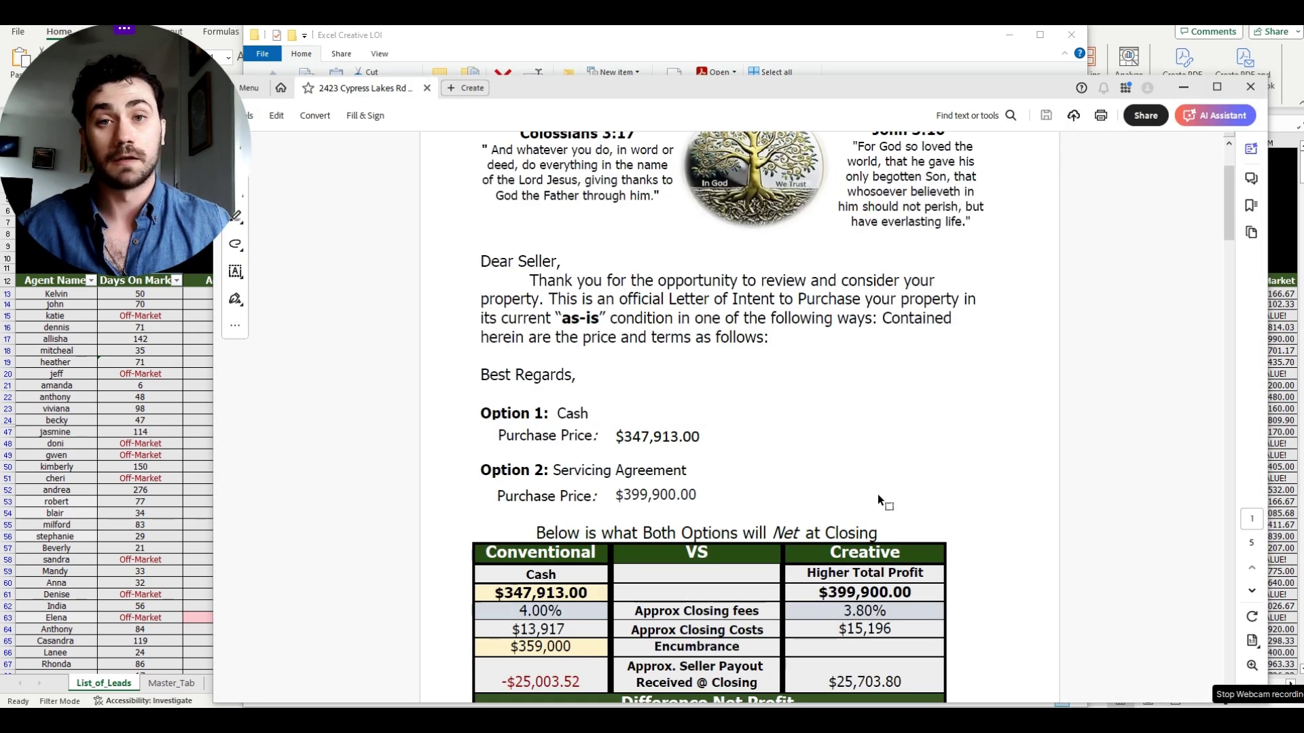
scroll(890, 508, "down", 1)
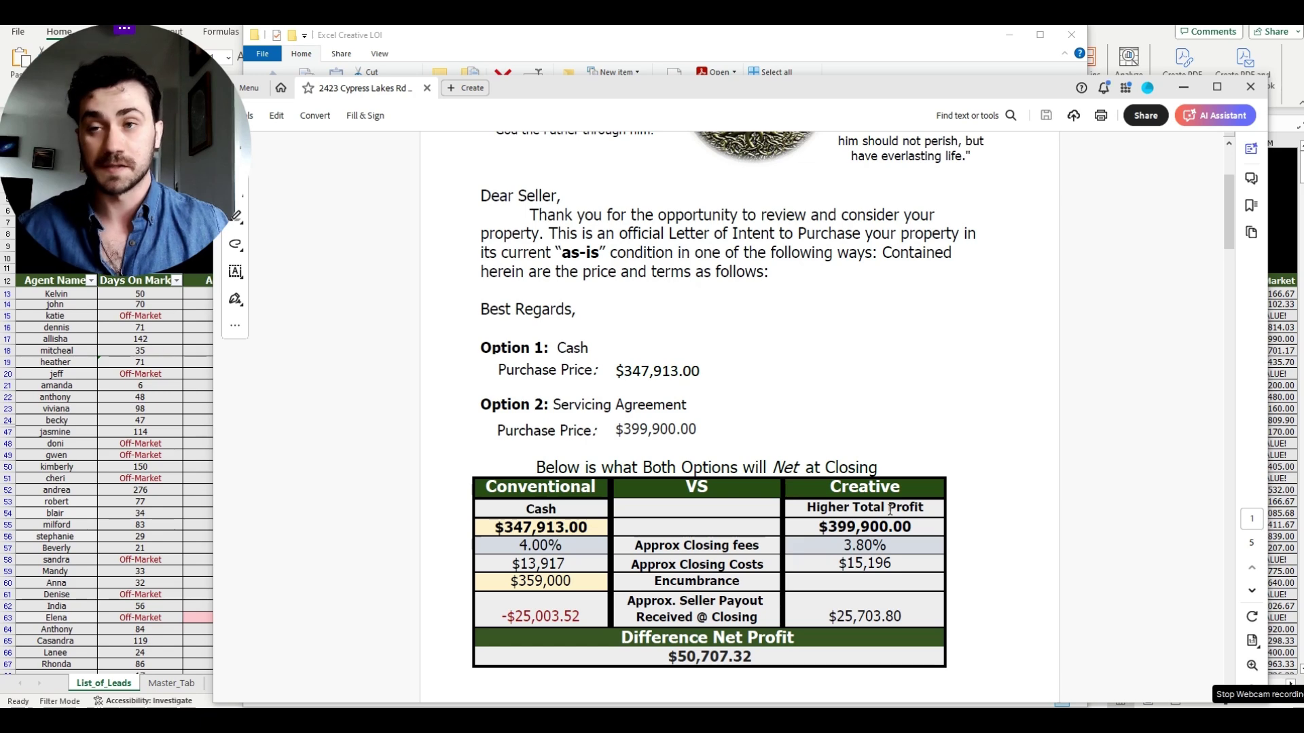
scroll(889, 511, "down", 3)
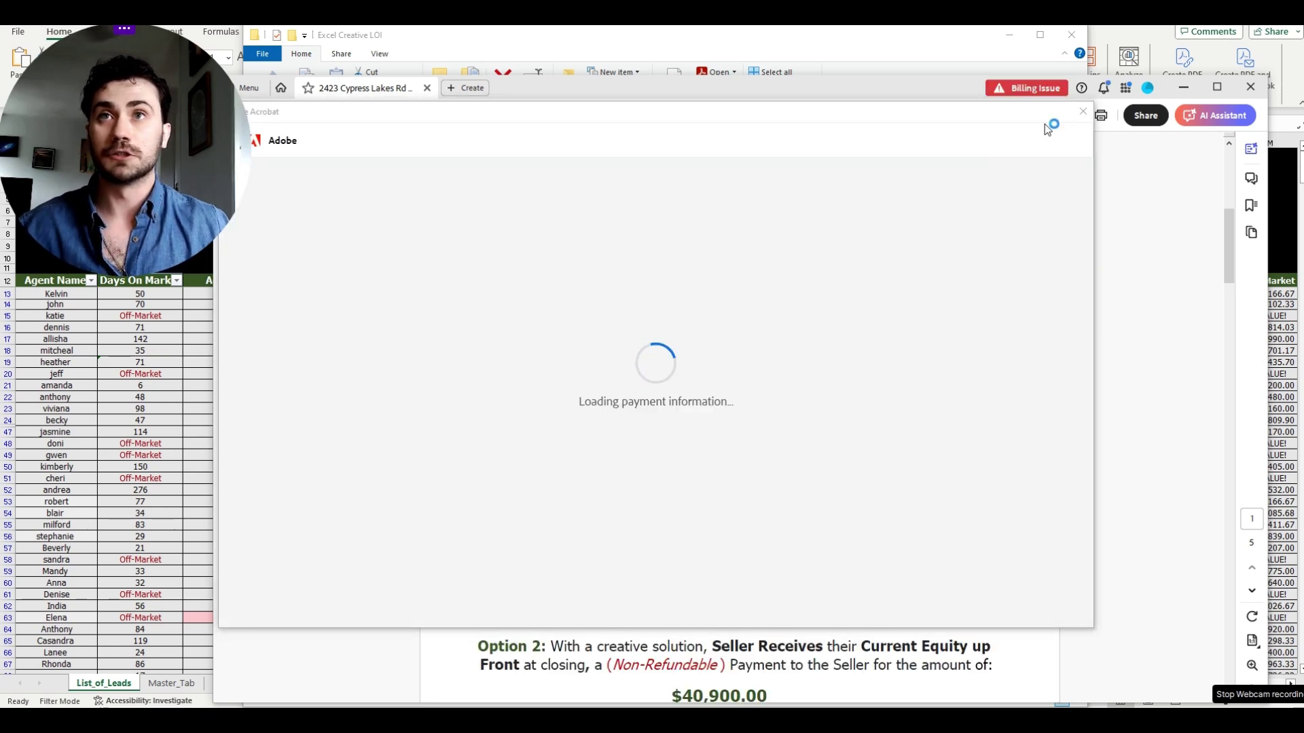
left_click(1080, 116)
scroll(956, 318, "down", 5)
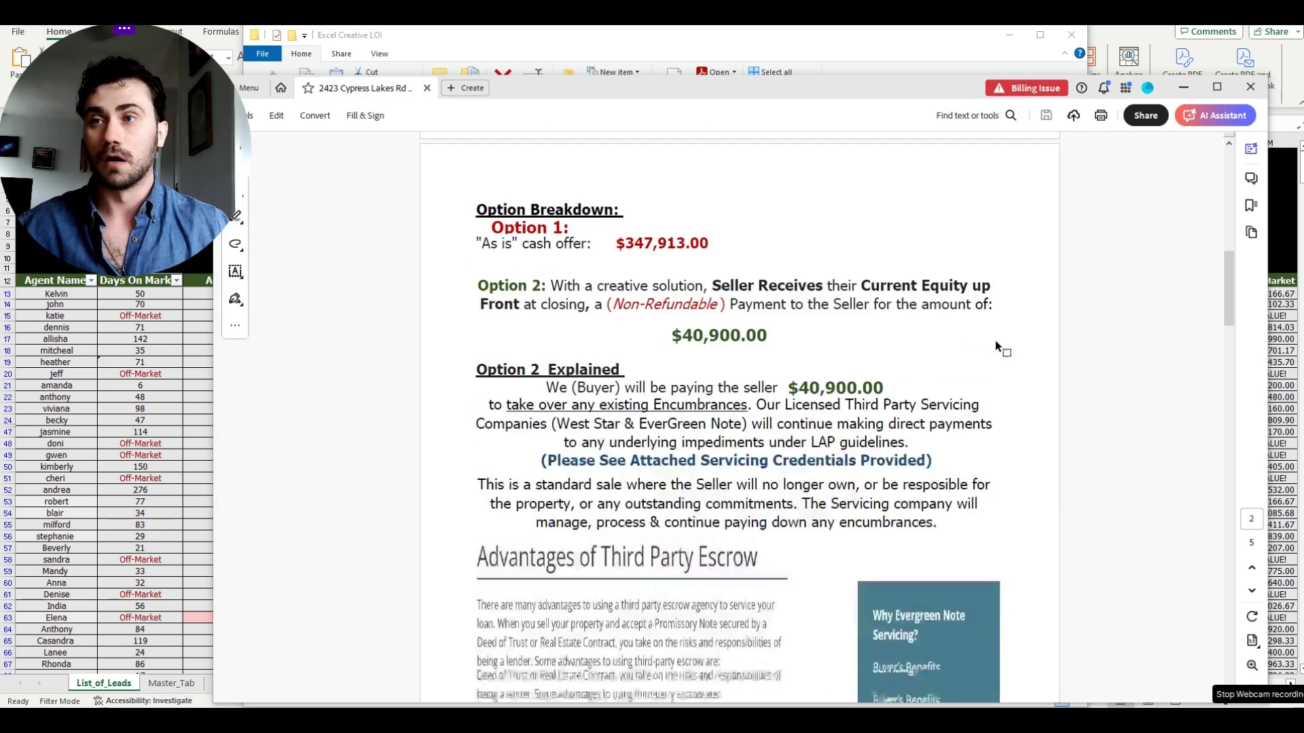
left_click_drag(1216, 264, 1226, 160)
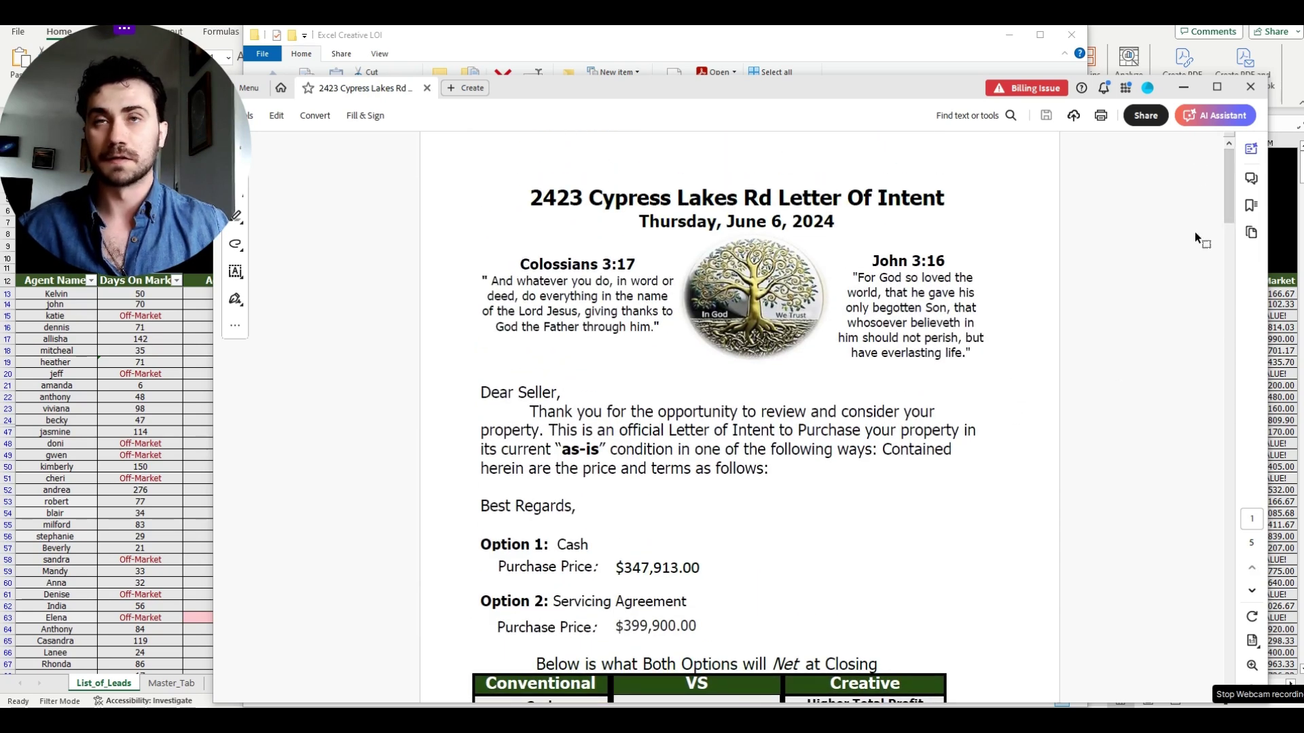
scroll(1054, 326, "down", 3)
left_click(1250, 86)
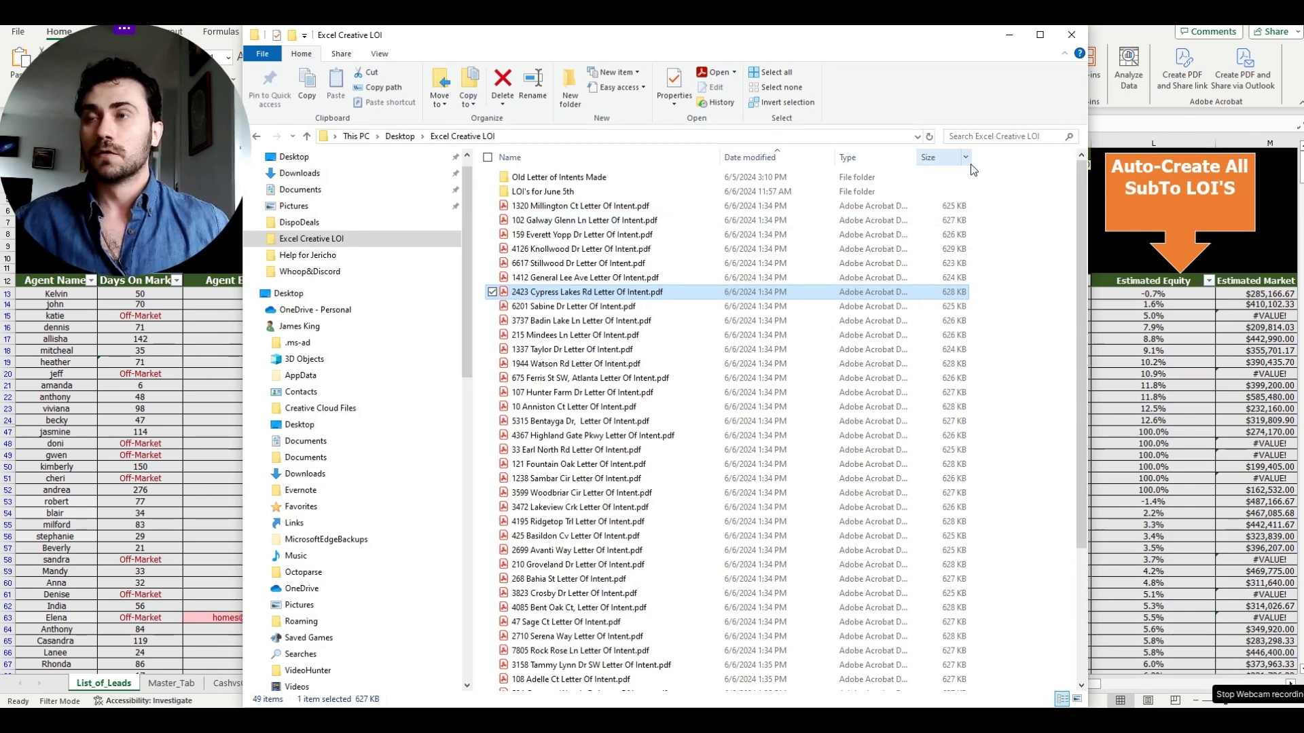
- Minimize File Explorer, go to the Master_Tab sheet, and scroll to the last lead rows
left_click(1007, 37)
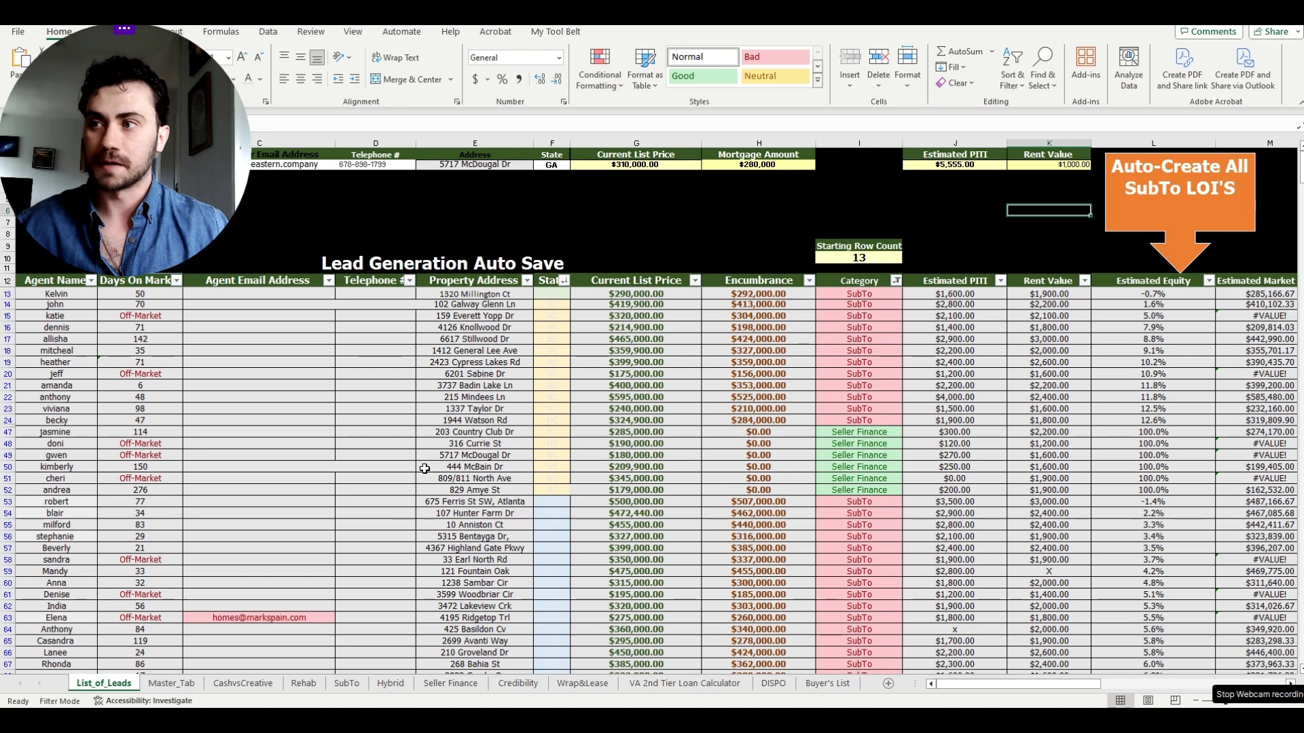
left_click(171, 683)
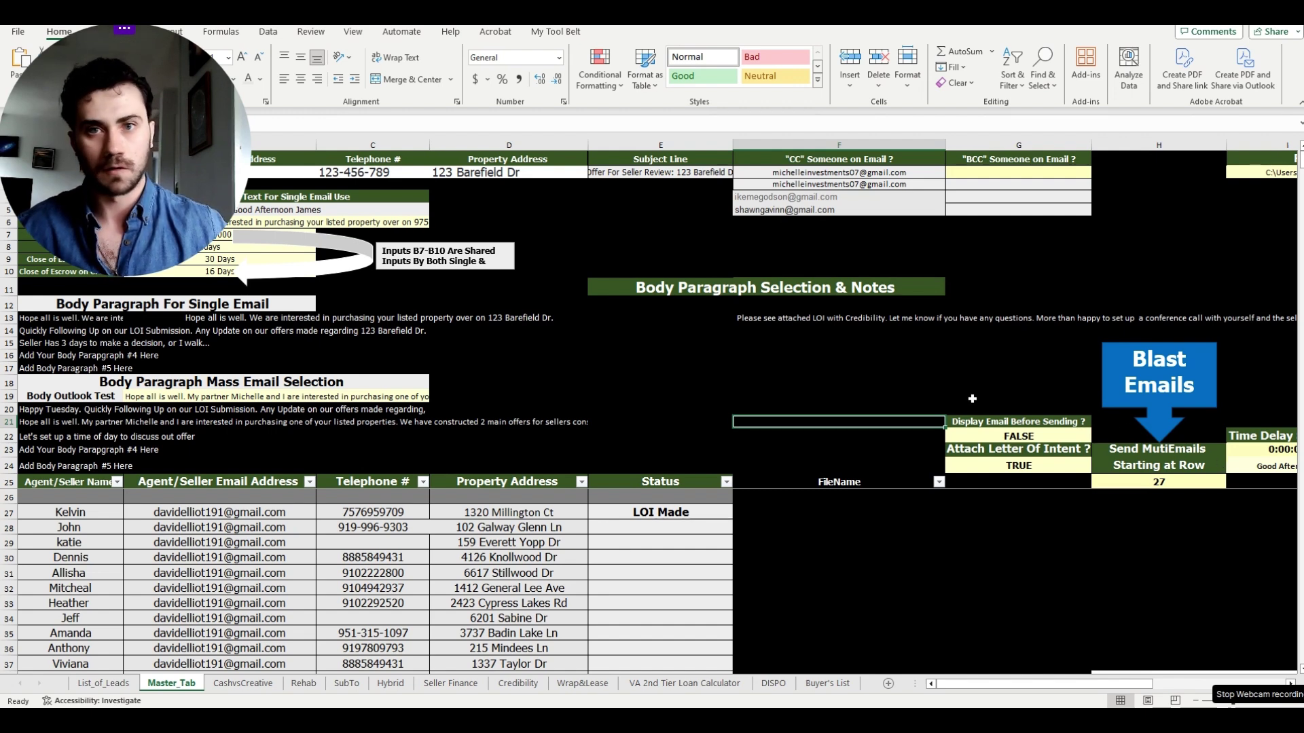
scroll(514, 580, "down", 6)
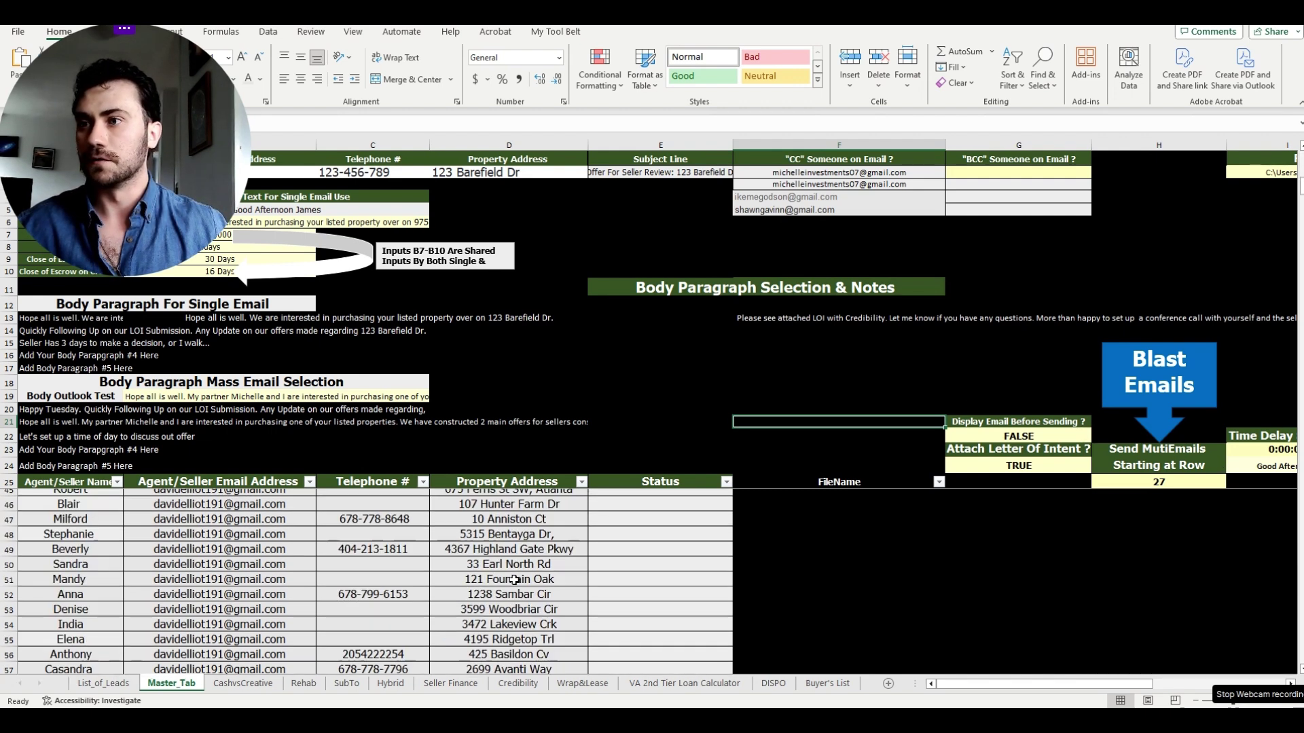
scroll(514, 580, "down", 12)
scroll(514, 579, "up", 1)
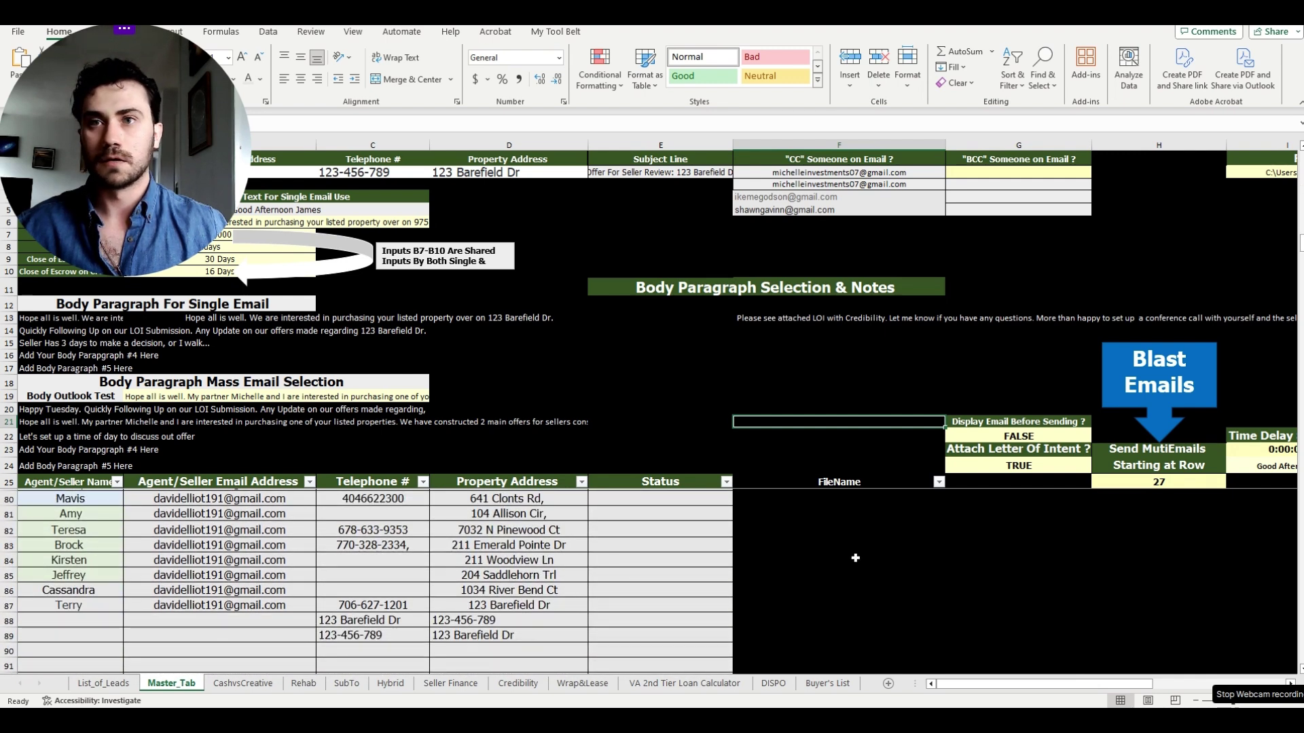
scroll(854, 557, "up", 1)
- Set G22 to TRUE so each email is displayed before sending
left_click(1011, 443)
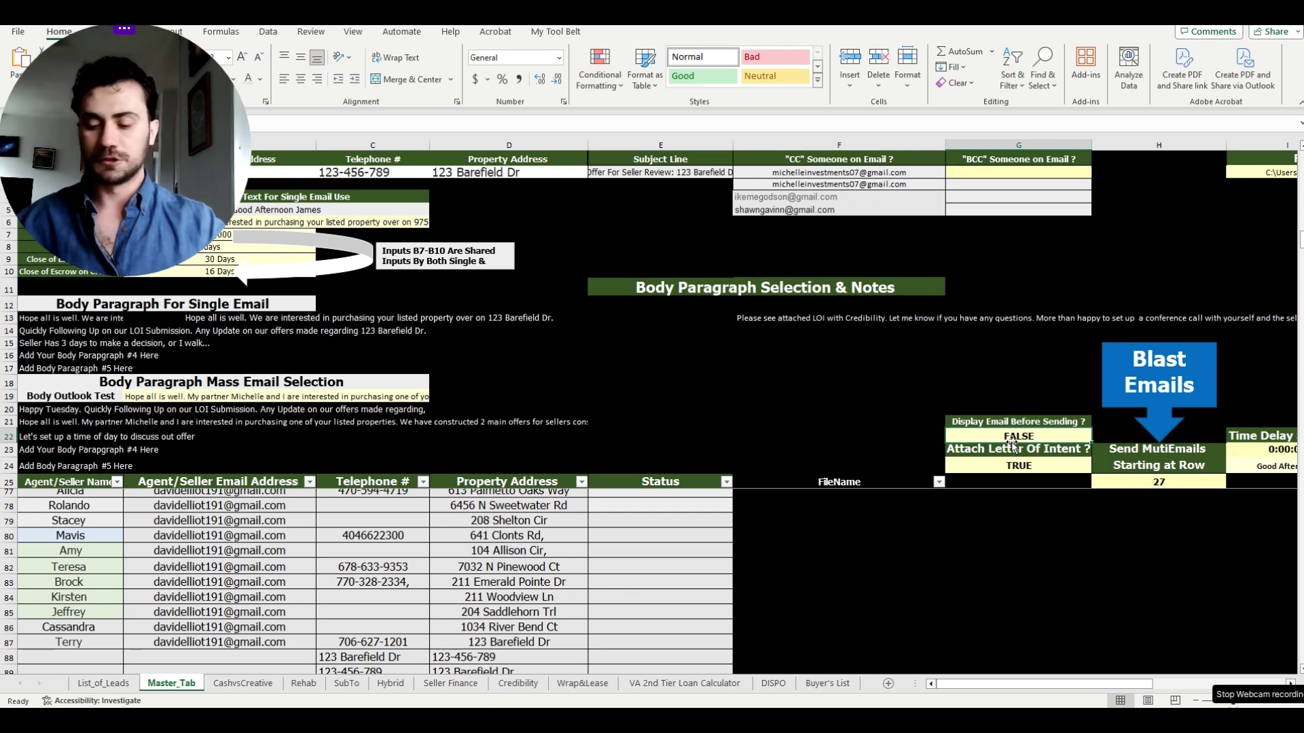
type("TRUE")
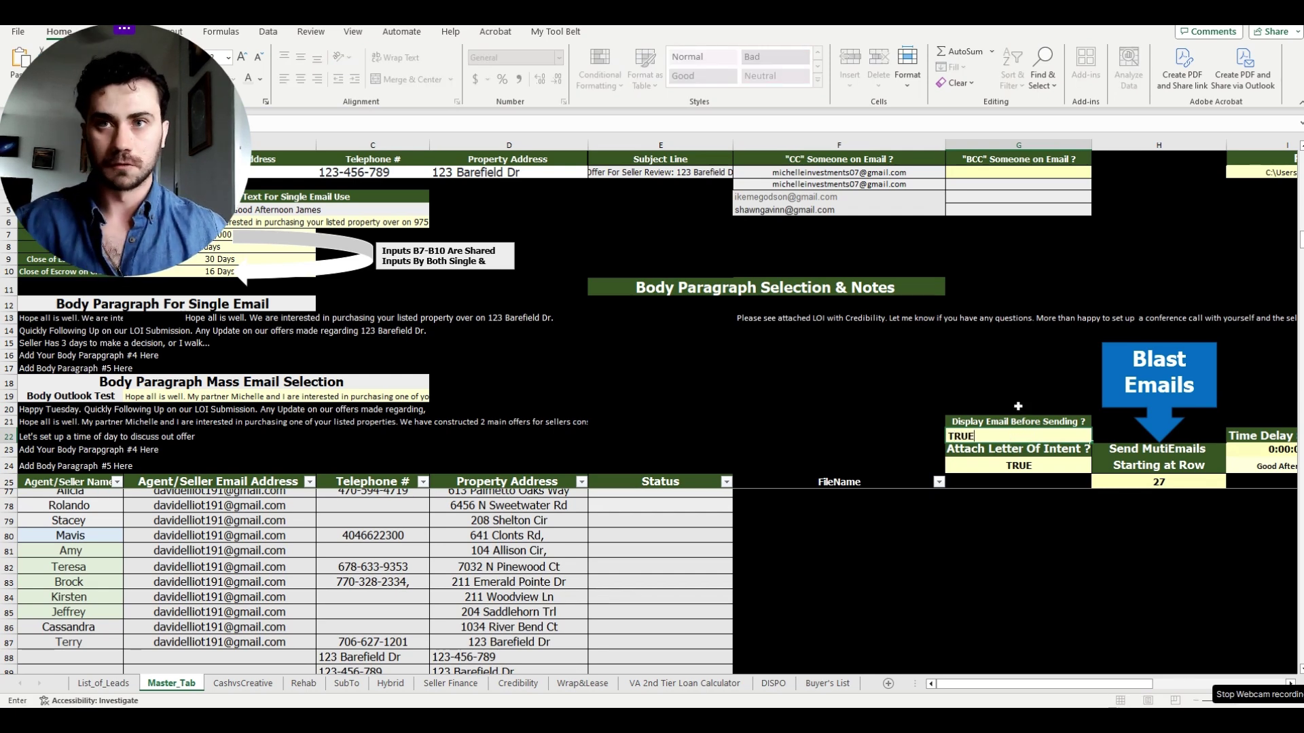
left_click(1018, 394)
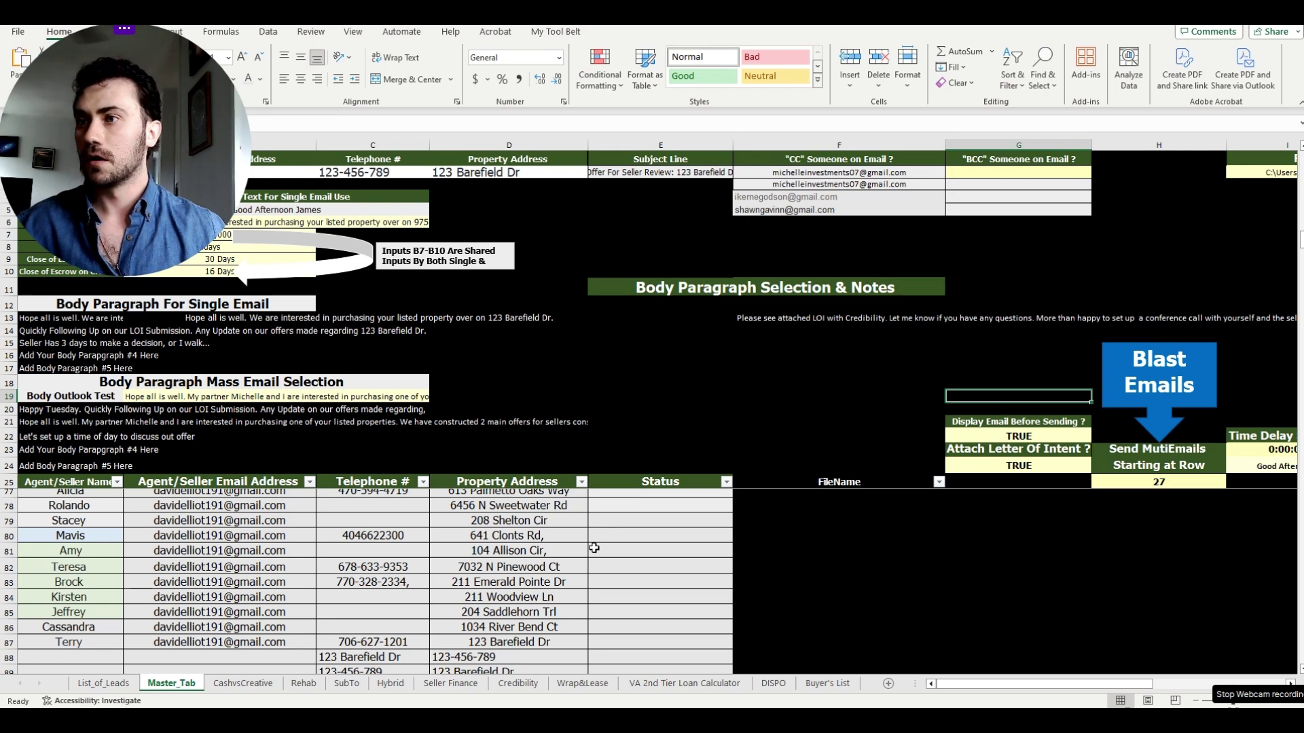
- Set the starting row in H25 to 87, the last lead, and run Blast Emails
scroll(408, 584, "down", 1)
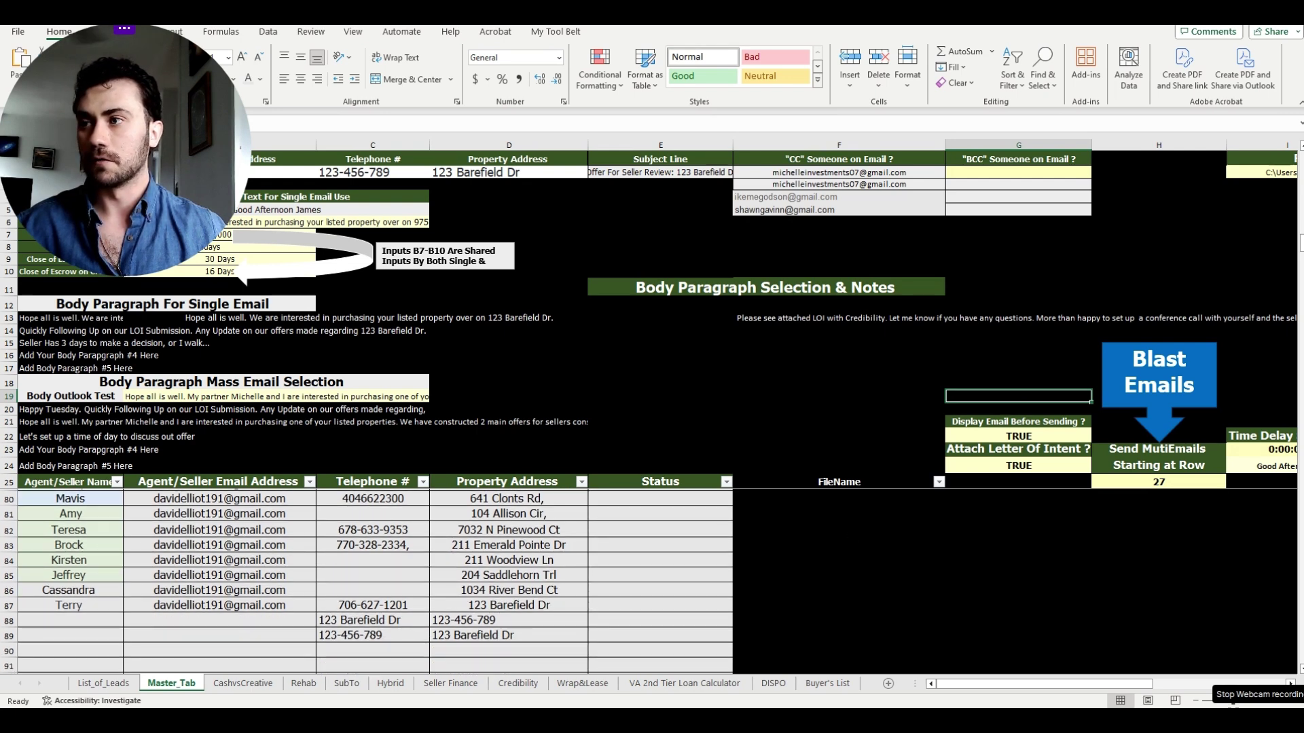
left_click(8, 605)
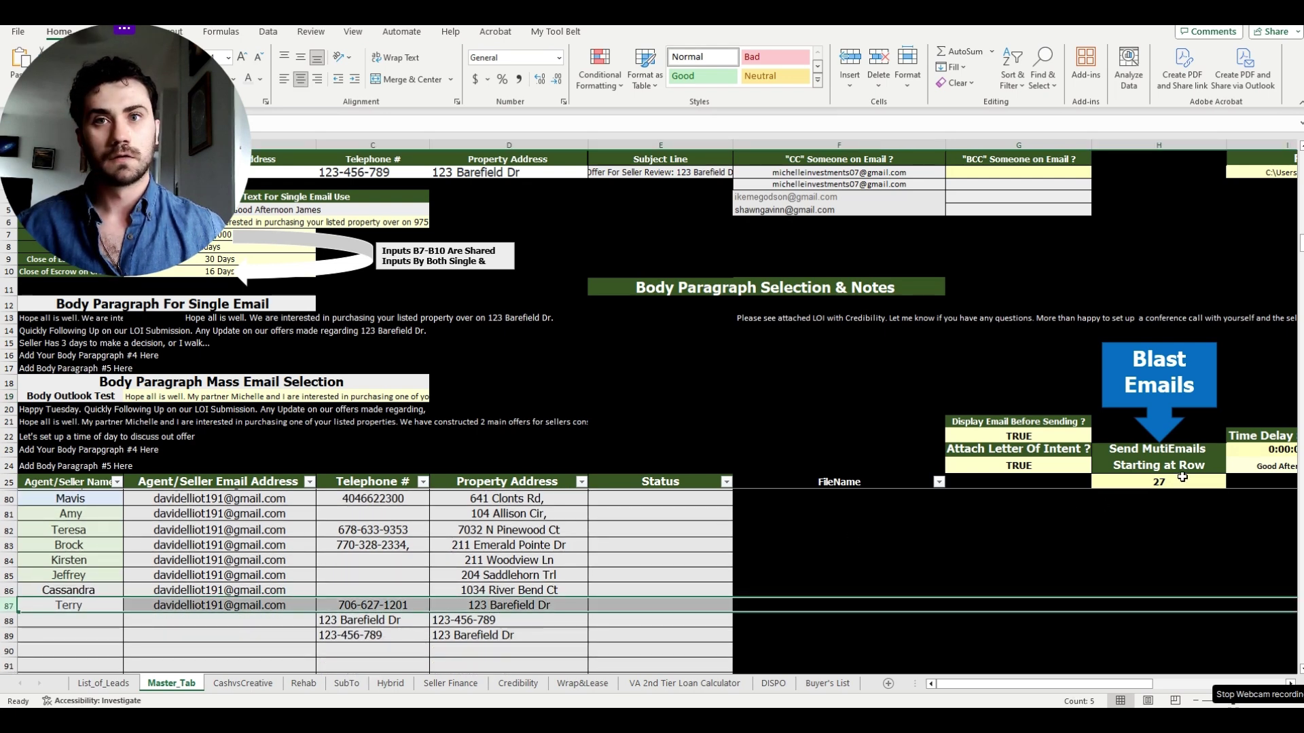
left_click(1183, 478)
type("8")
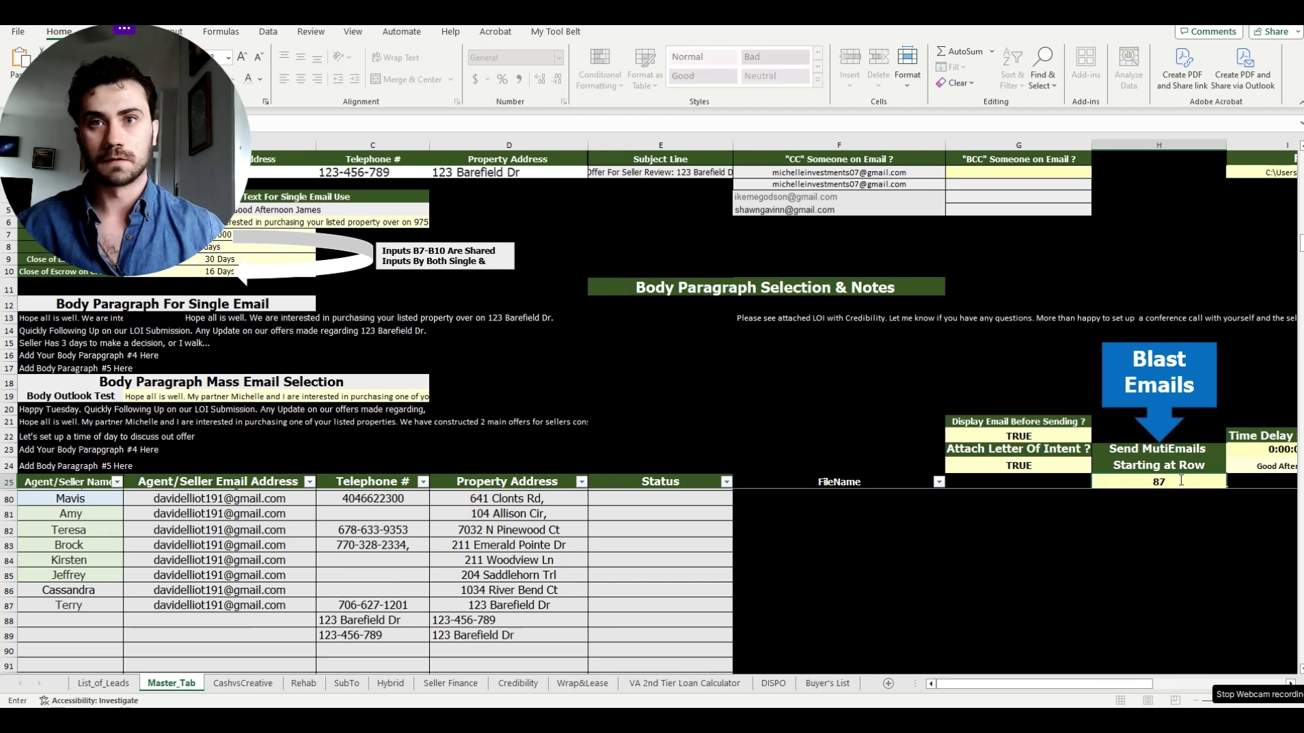
type("7")
left_click(1056, 354)
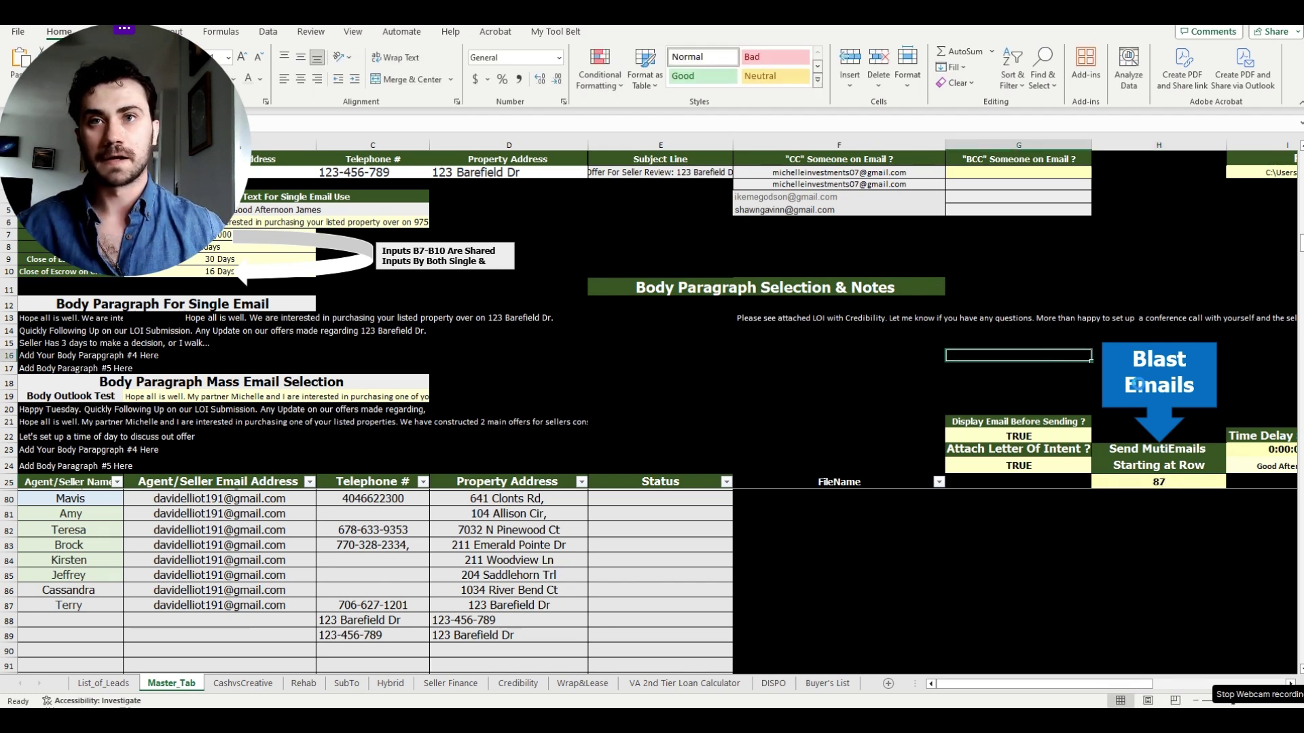
left_click(1140, 384)
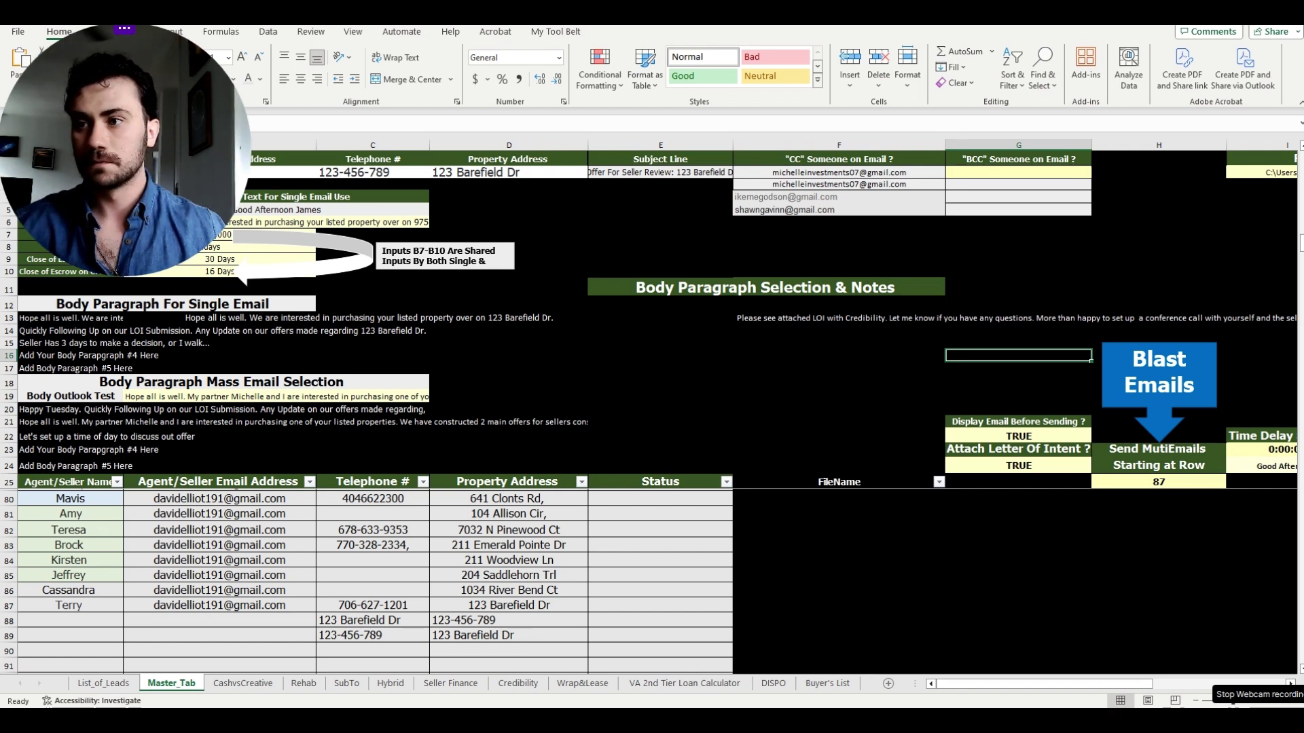
- Copy all the letter PDFs from the LOI's for June 5th folder
mouse_move(482, 722)
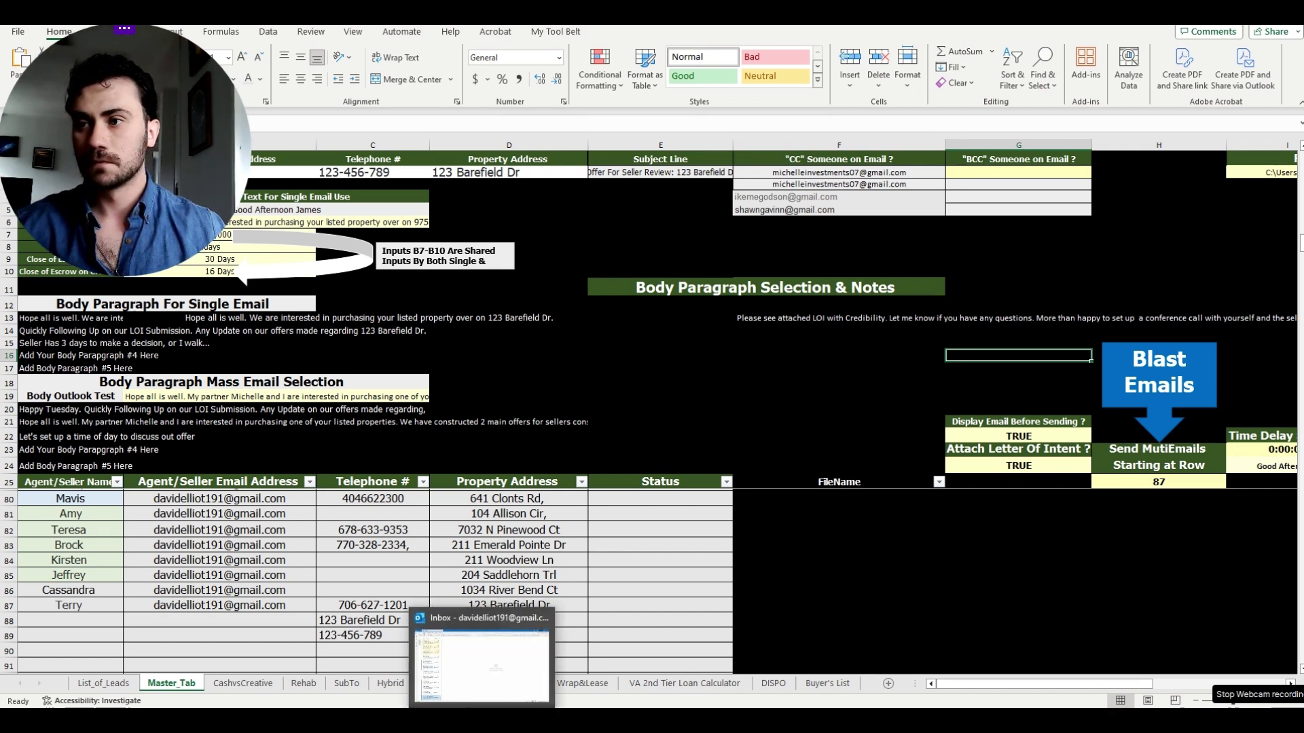
left_click(741, 387)
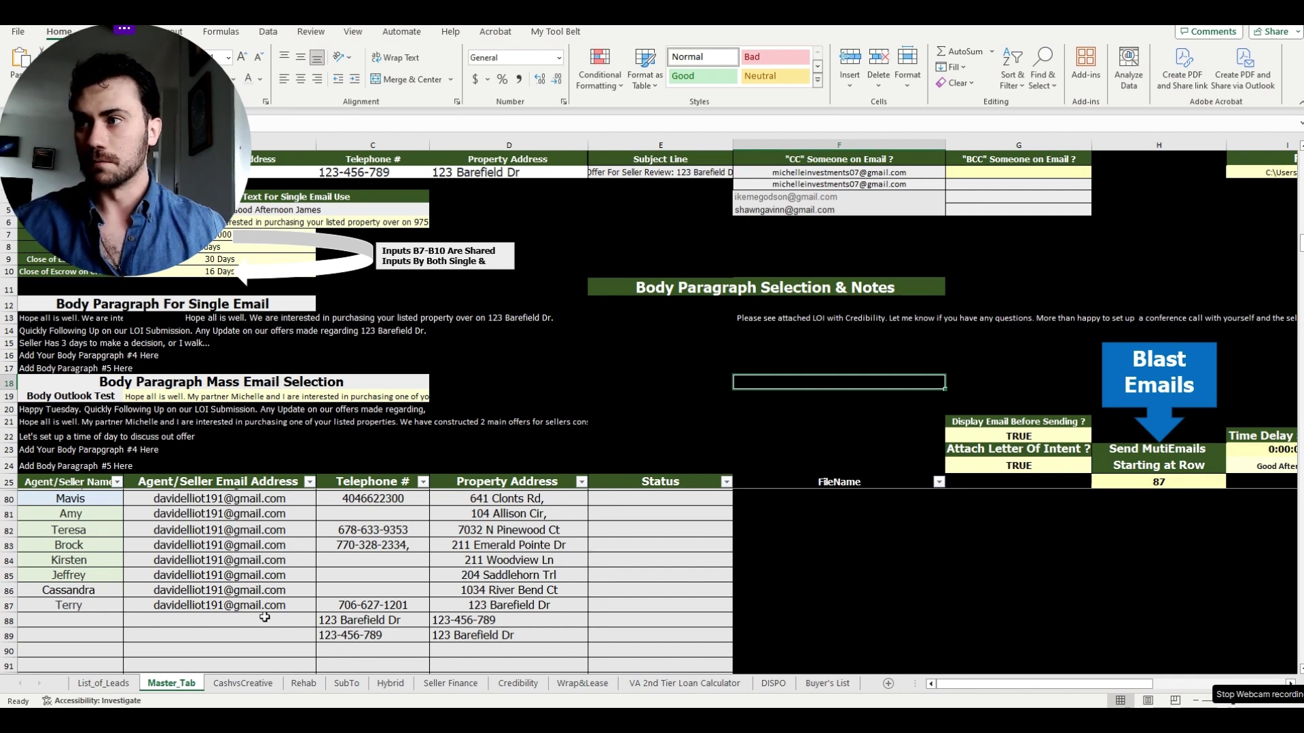
key("alt+Tab")
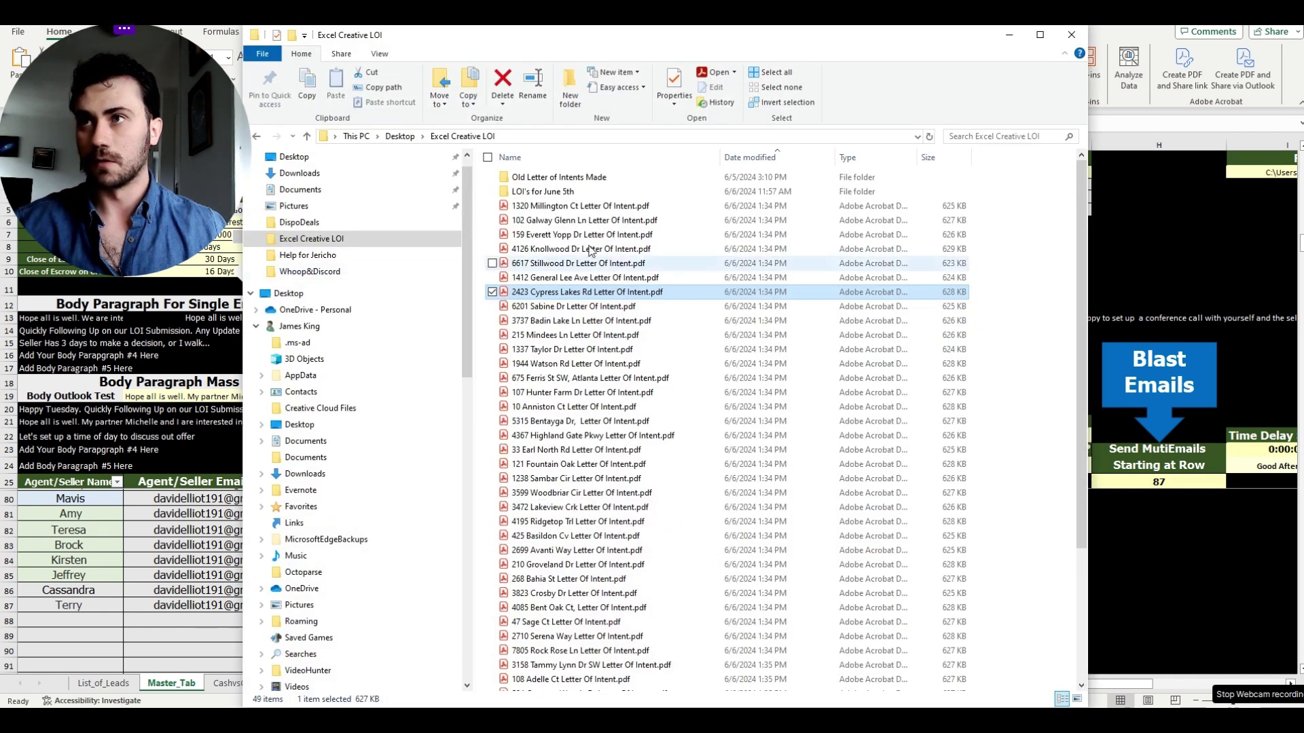
left_click(631, 193)
double_click(632, 193)
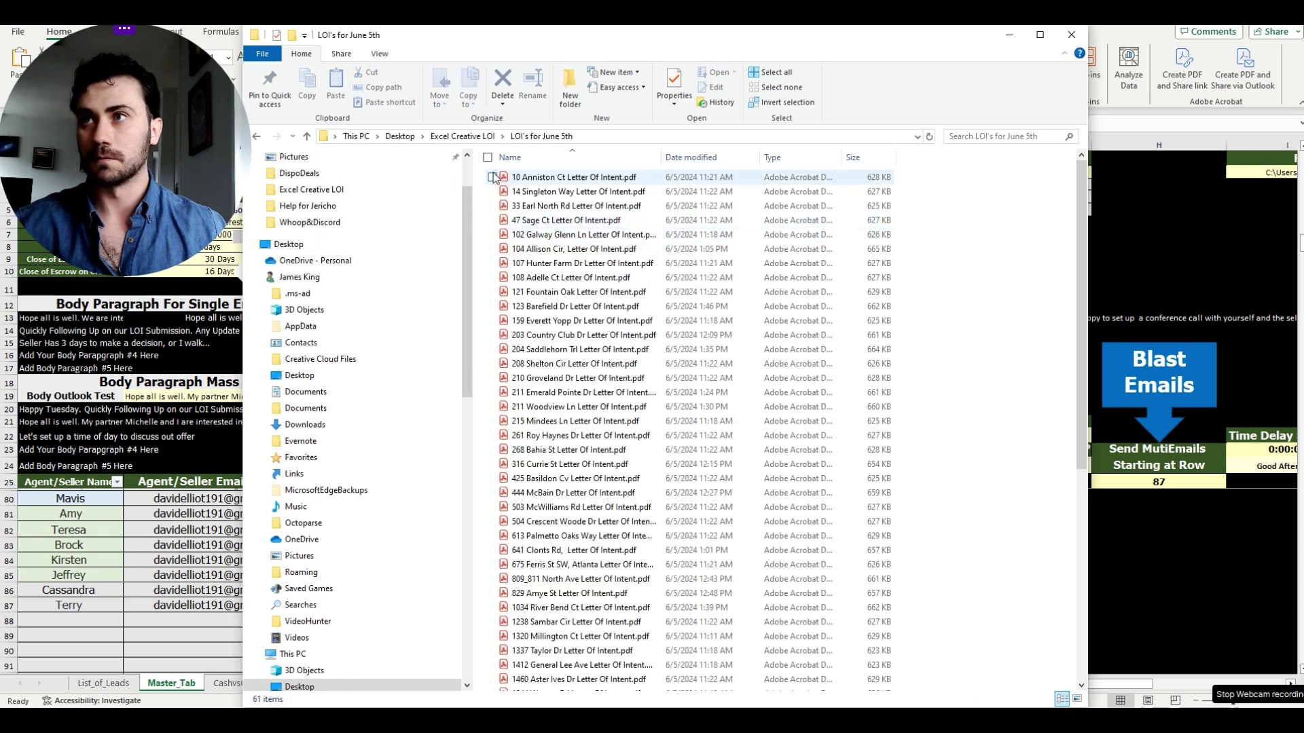
left_click_drag(485, 174, 695, 687)
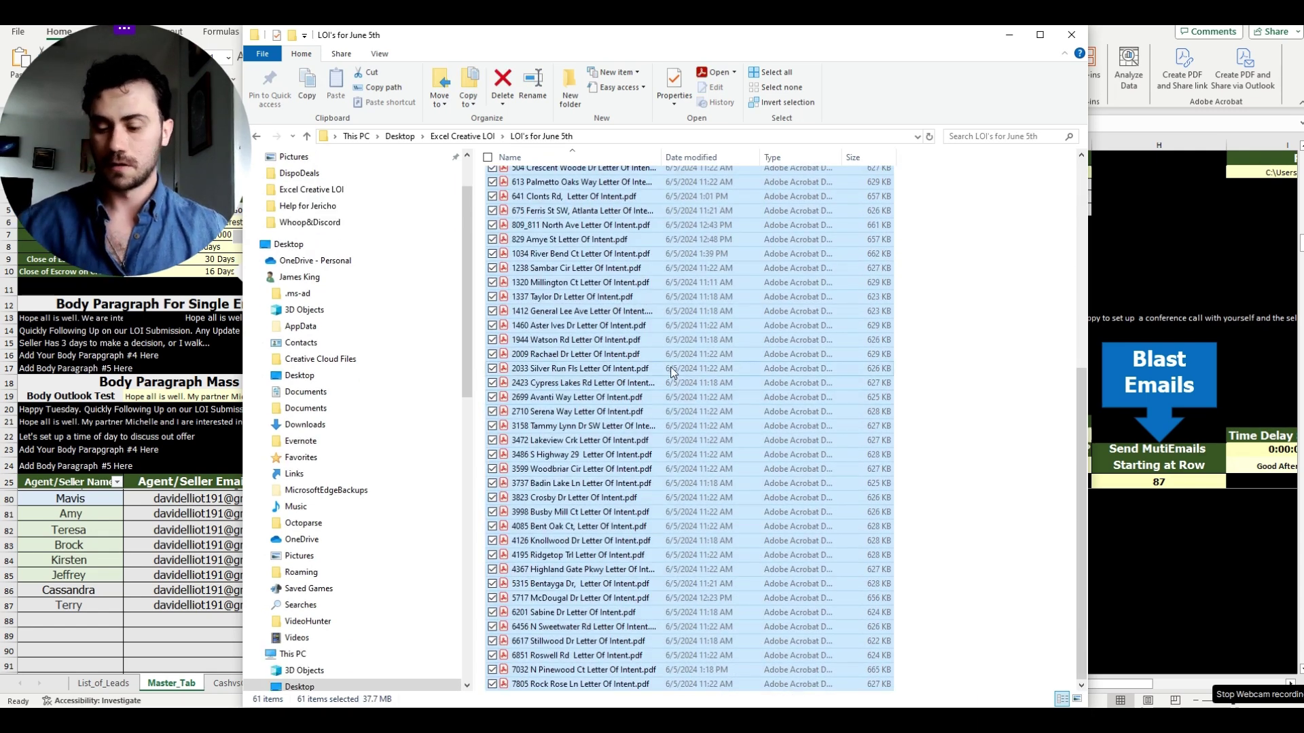
key("ctrl+c")
- Delete the generated PDFs in Excel Creative LOI and paste in the 61 June 5th letters
left_click(475, 138)
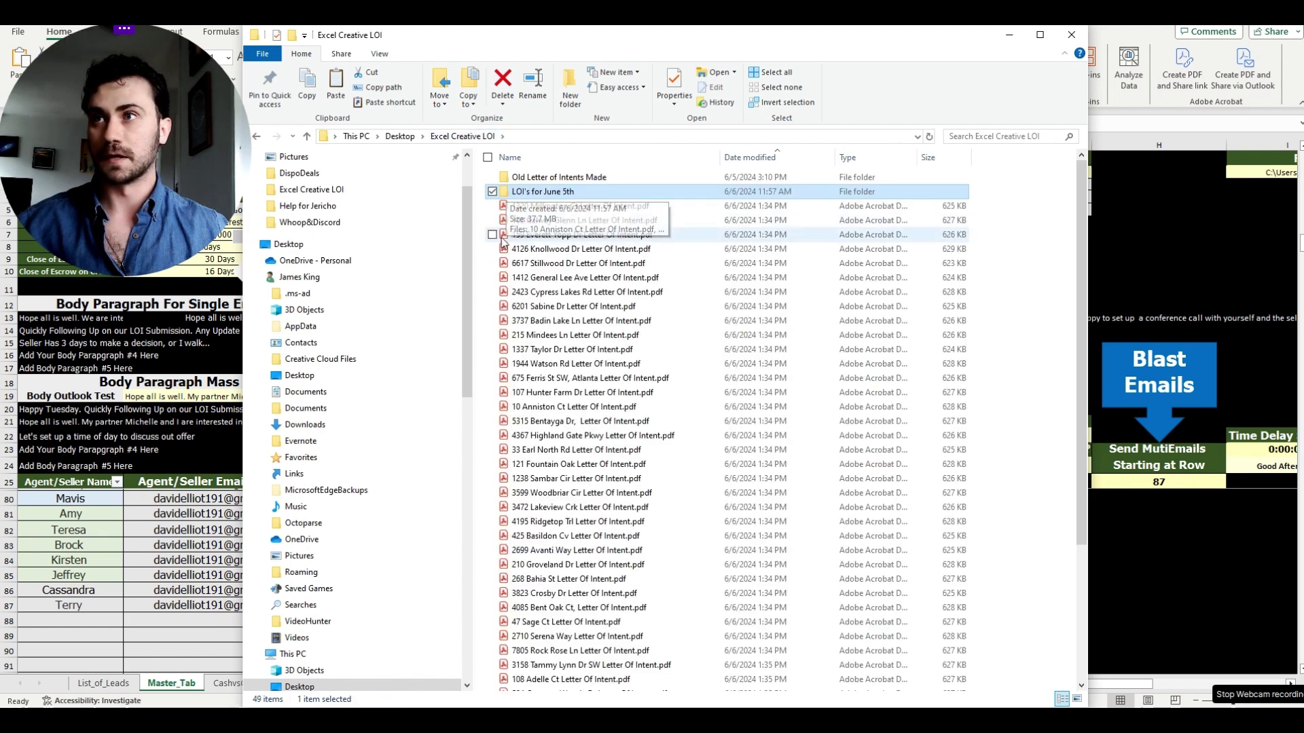
left_click(508, 207)
left_click_drag(483, 202, 840, 694)
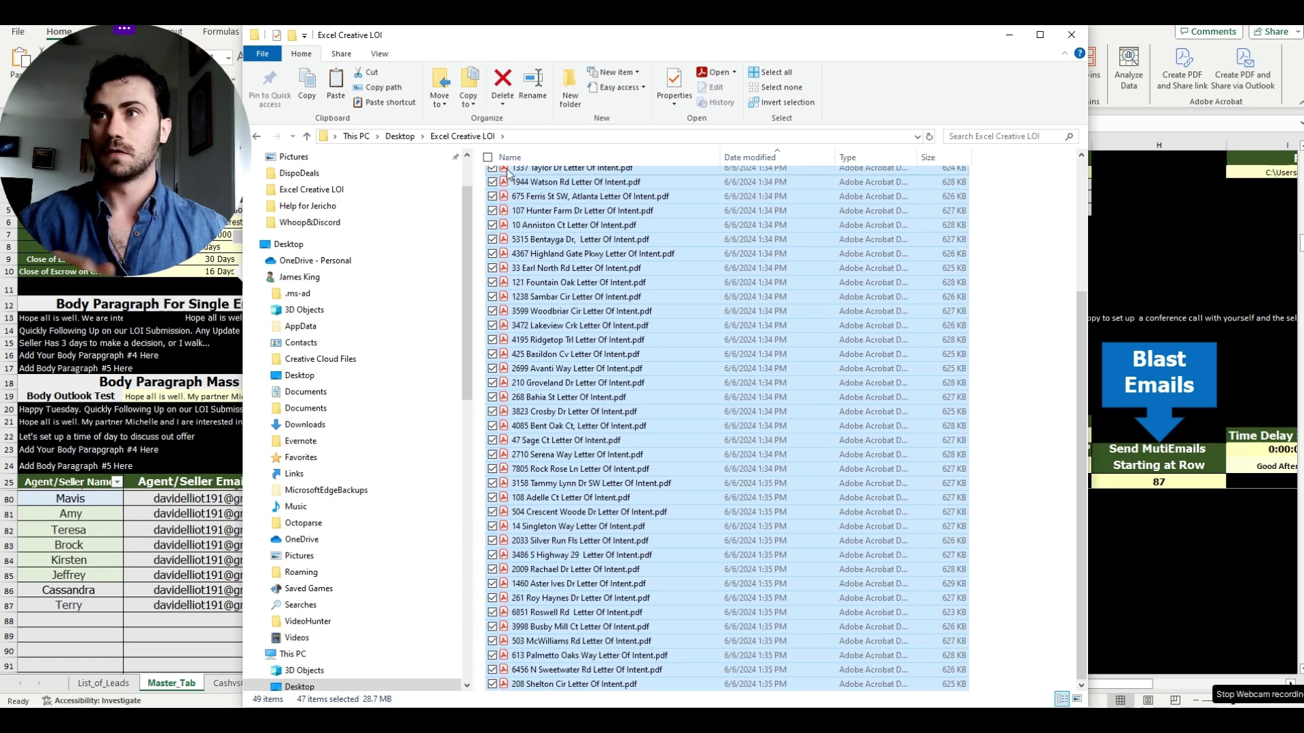
key("Delete")
right_click(544, 226)
left_click(574, 321)
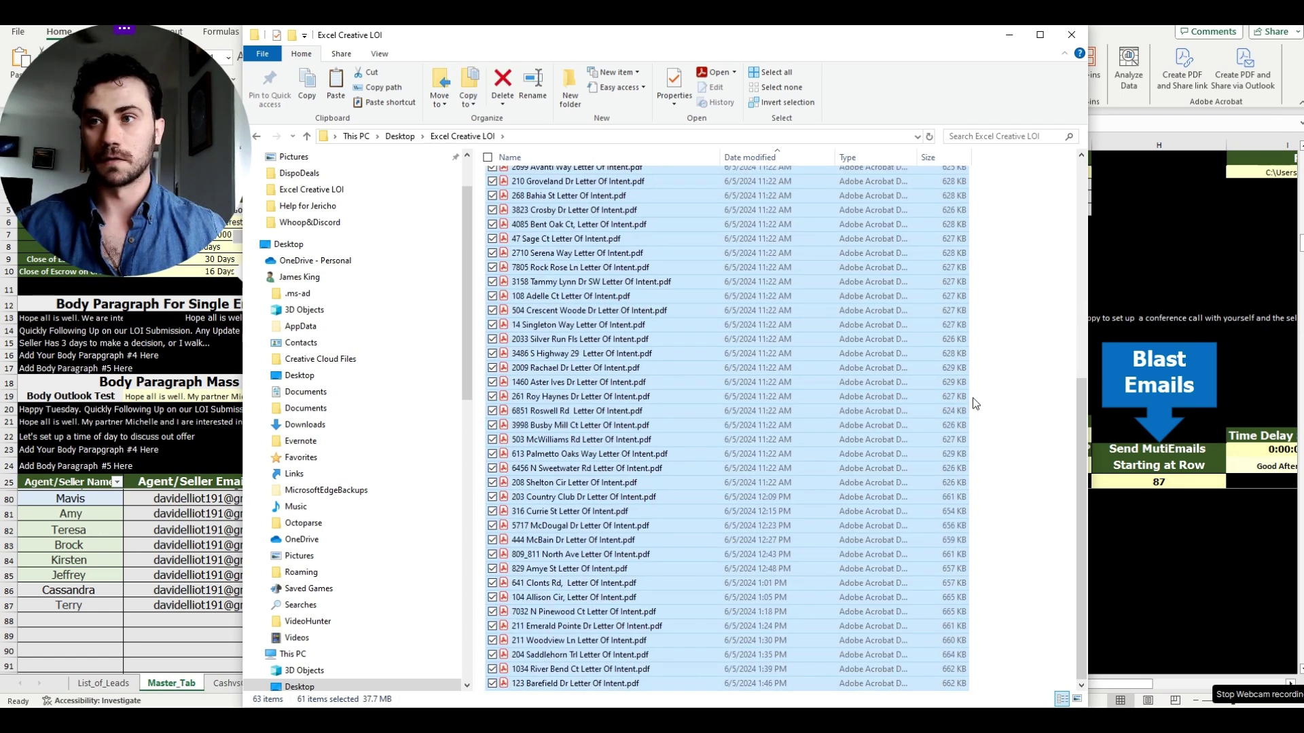
scroll(972, 397, "down", 6)
left_click(1045, 329)
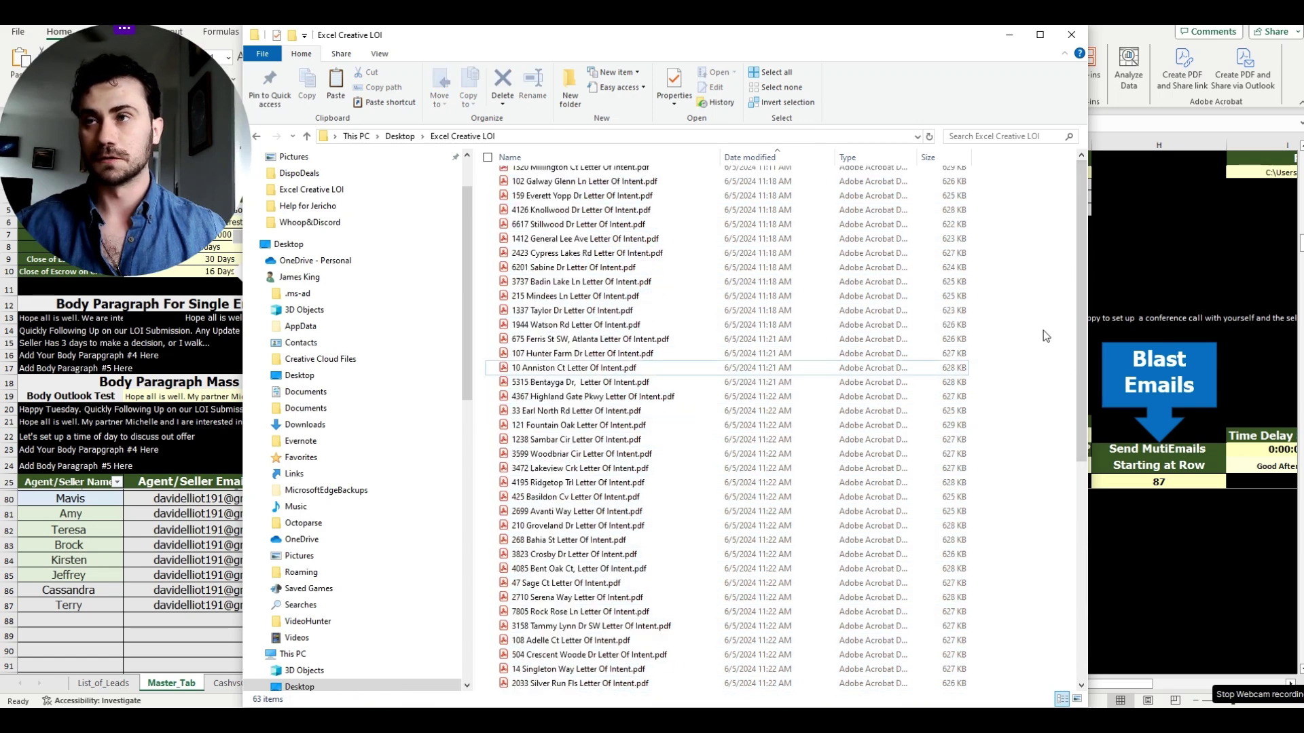
left_click(1071, 35)
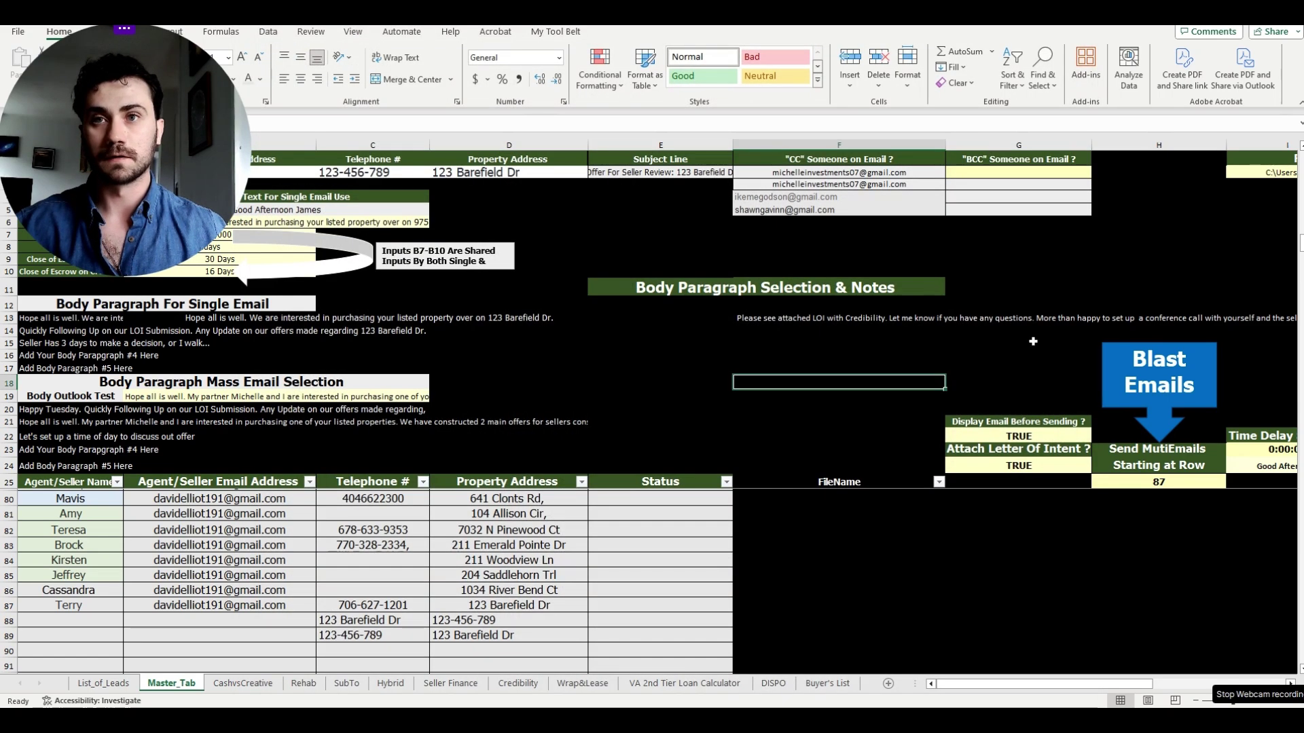
left_click(1032, 344)
left_click(1141, 366)
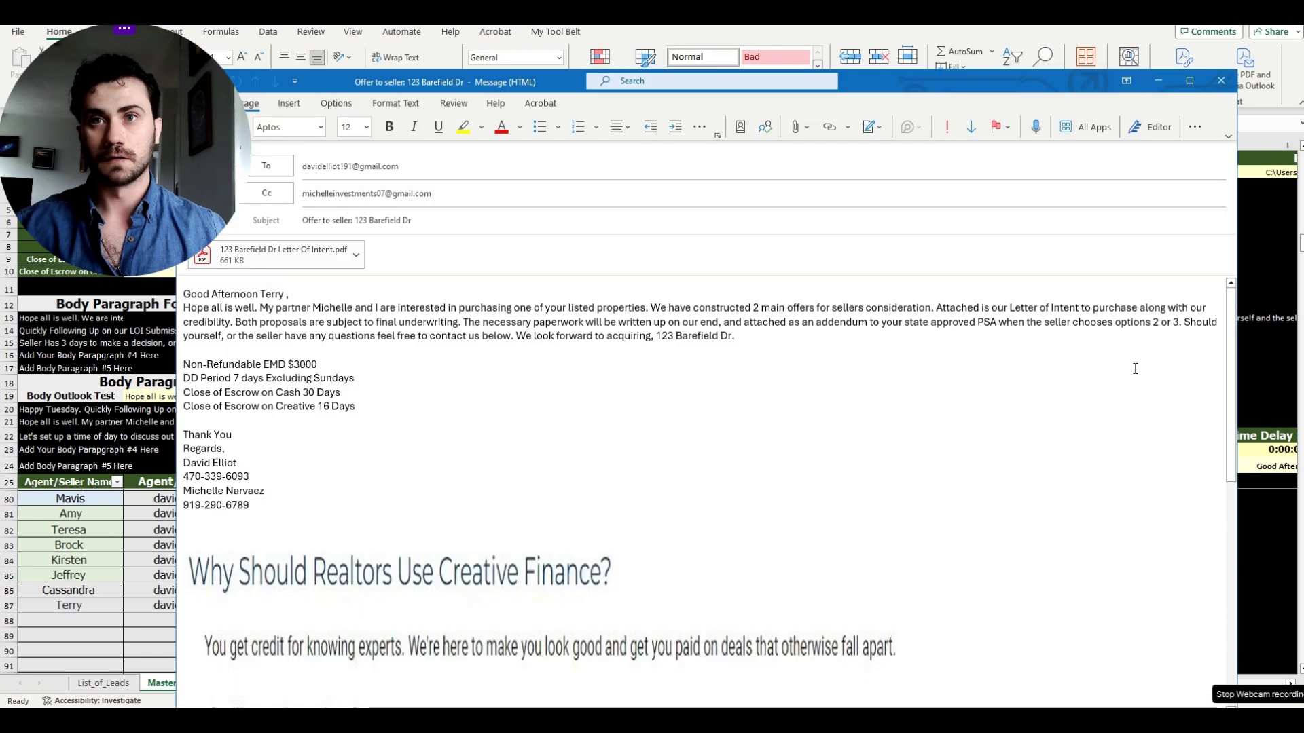
left_click_drag(942, 101, 988, 61)
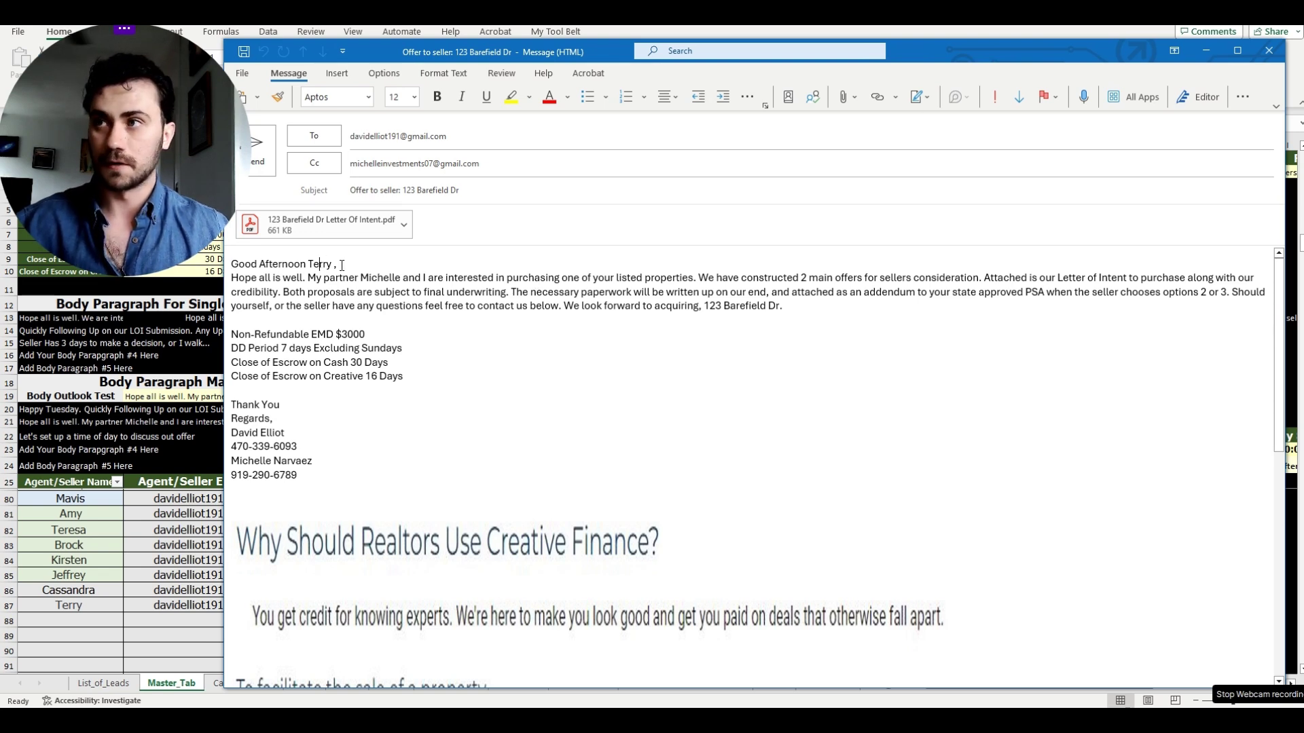
- Review the offer email's body, highlighting its main paragraph
left_click_drag(824, 314, 210, 275)
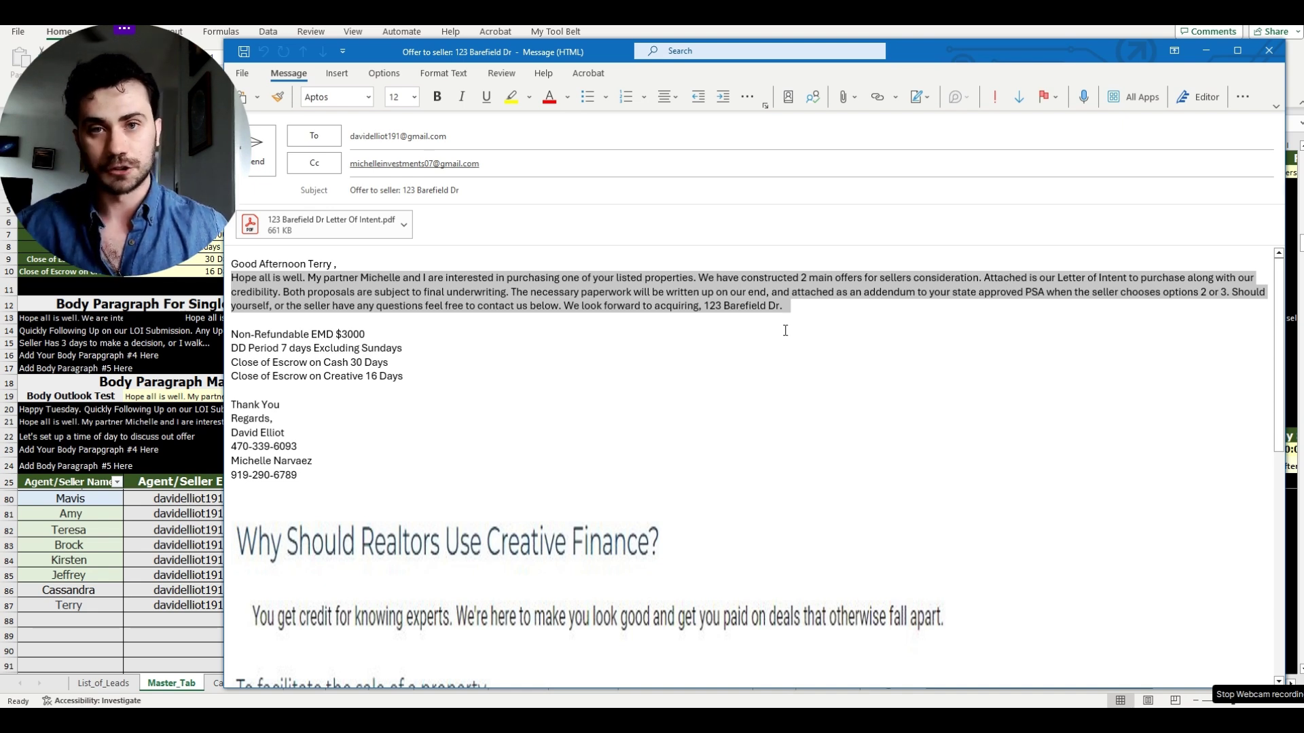
left_click(774, 379)
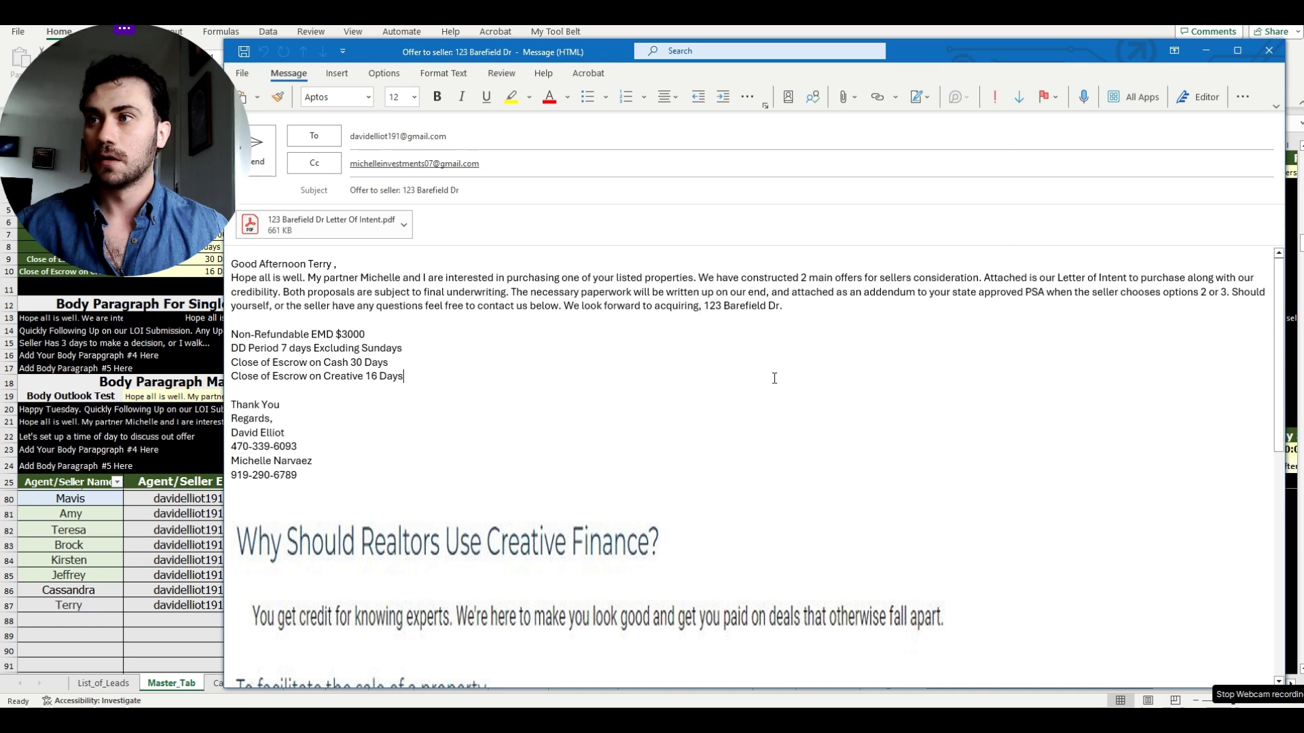
scroll(543, 407, "down", 2)
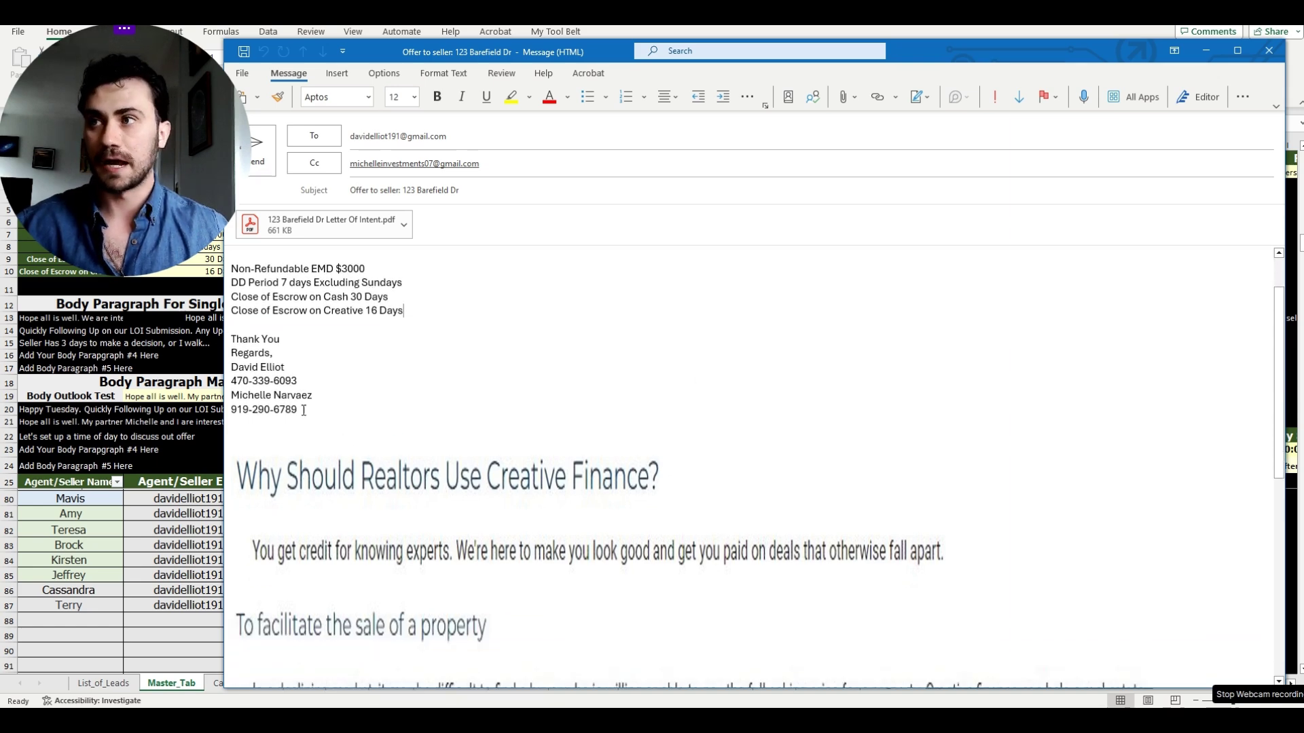
scroll(328, 455, "down", 3)
scroll(644, 457, "up", 1)
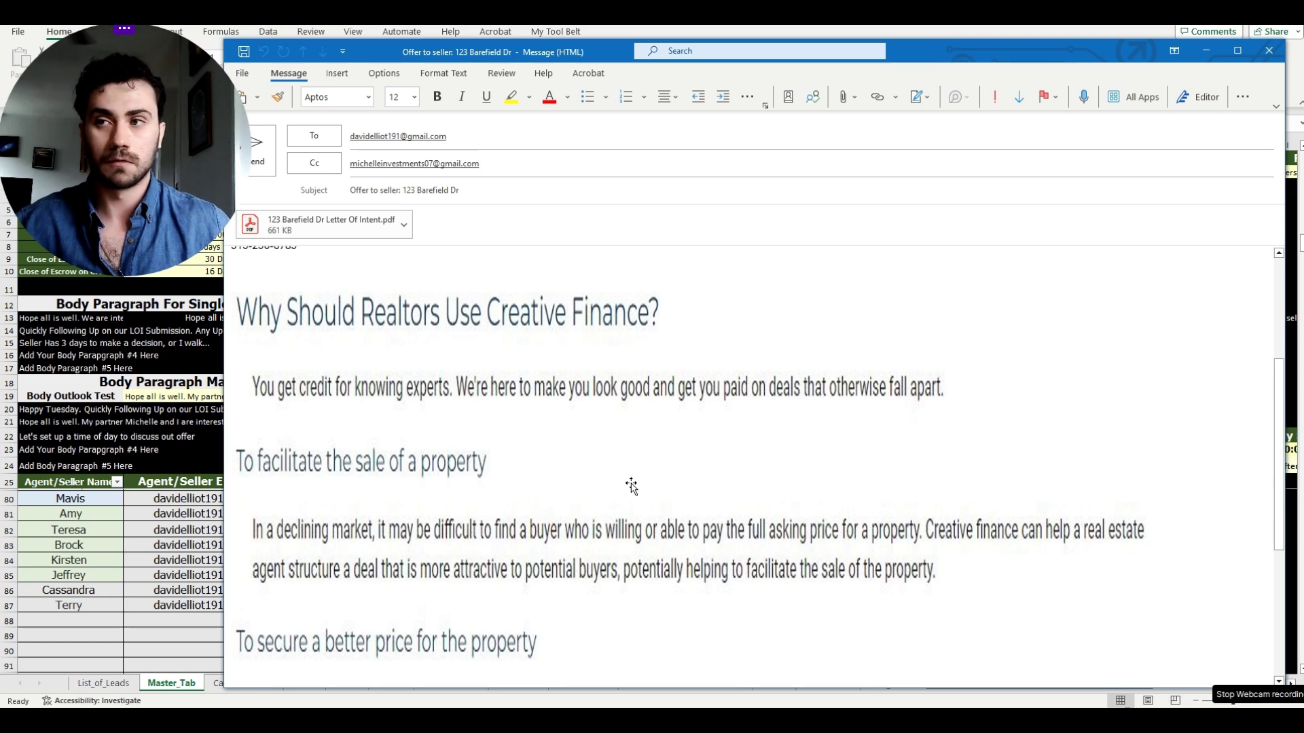
scroll(501, 446, "down", 1)
scroll(502, 445, "up", 5)
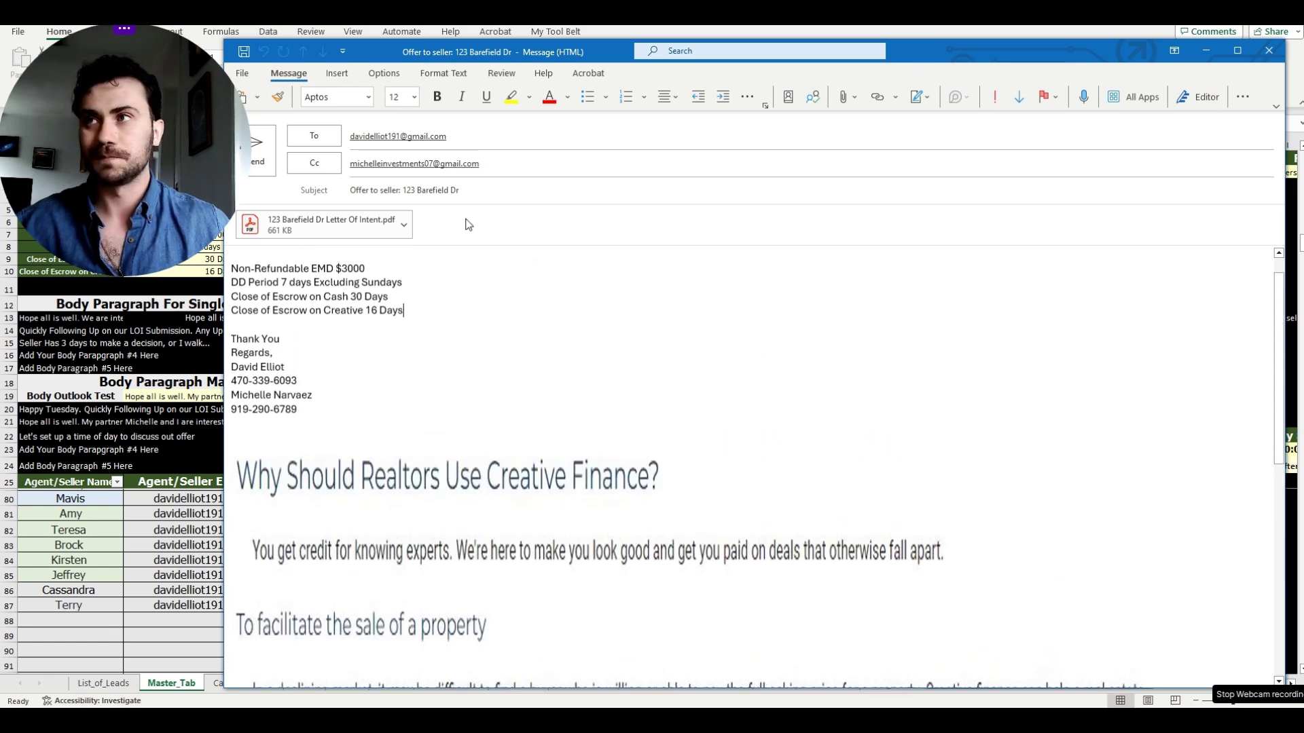
scroll(468, 224, "up", 1)
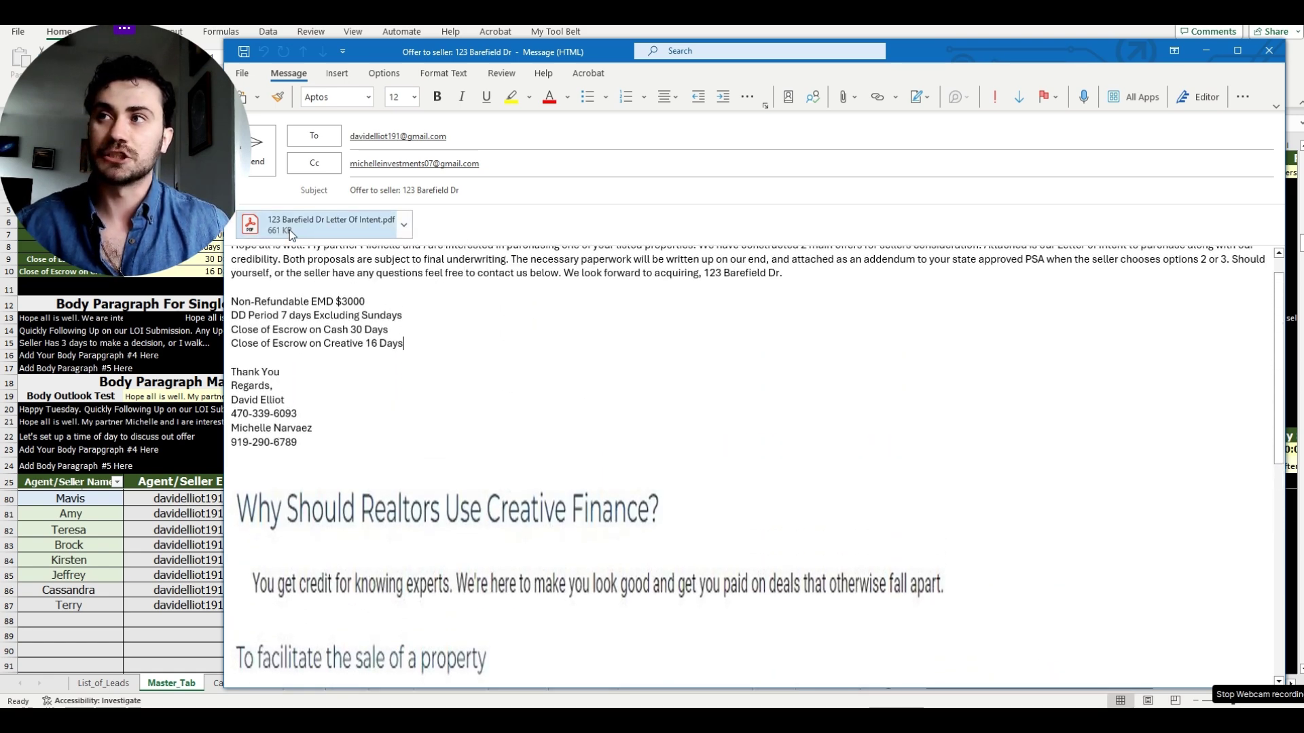
- Open the attached Letter of Intent PDF from the email
left_click_drag(921, 45, 940, 42)
left_click(423, 222)
left_click(419, 249)
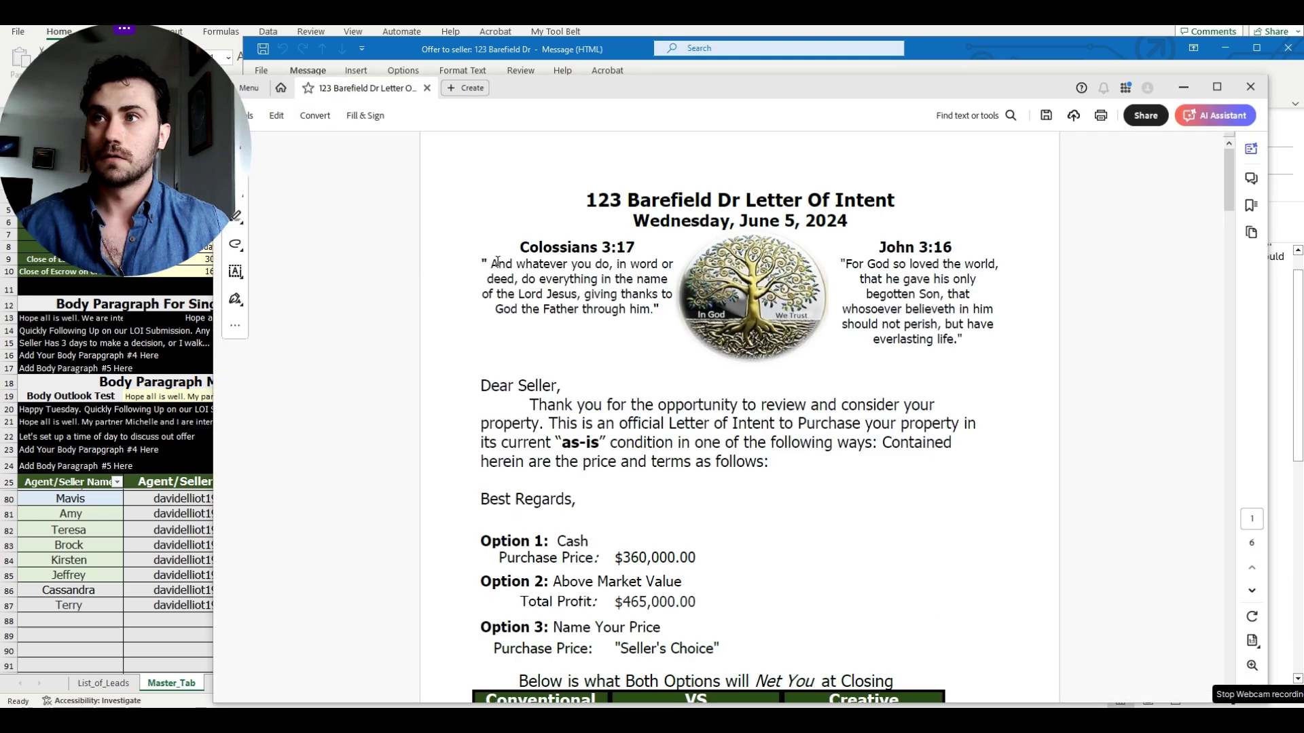
scroll(1214, 340, "down", 8)
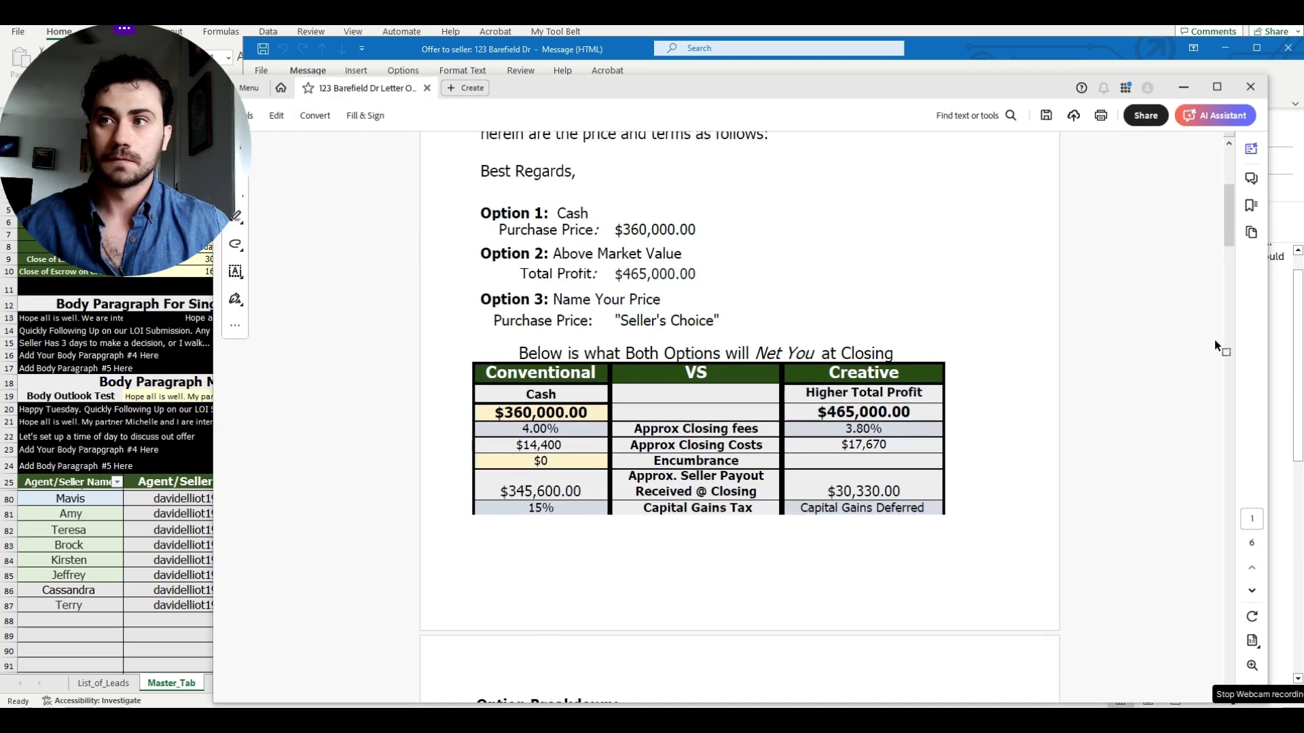
scroll(1214, 343, "down", 2)
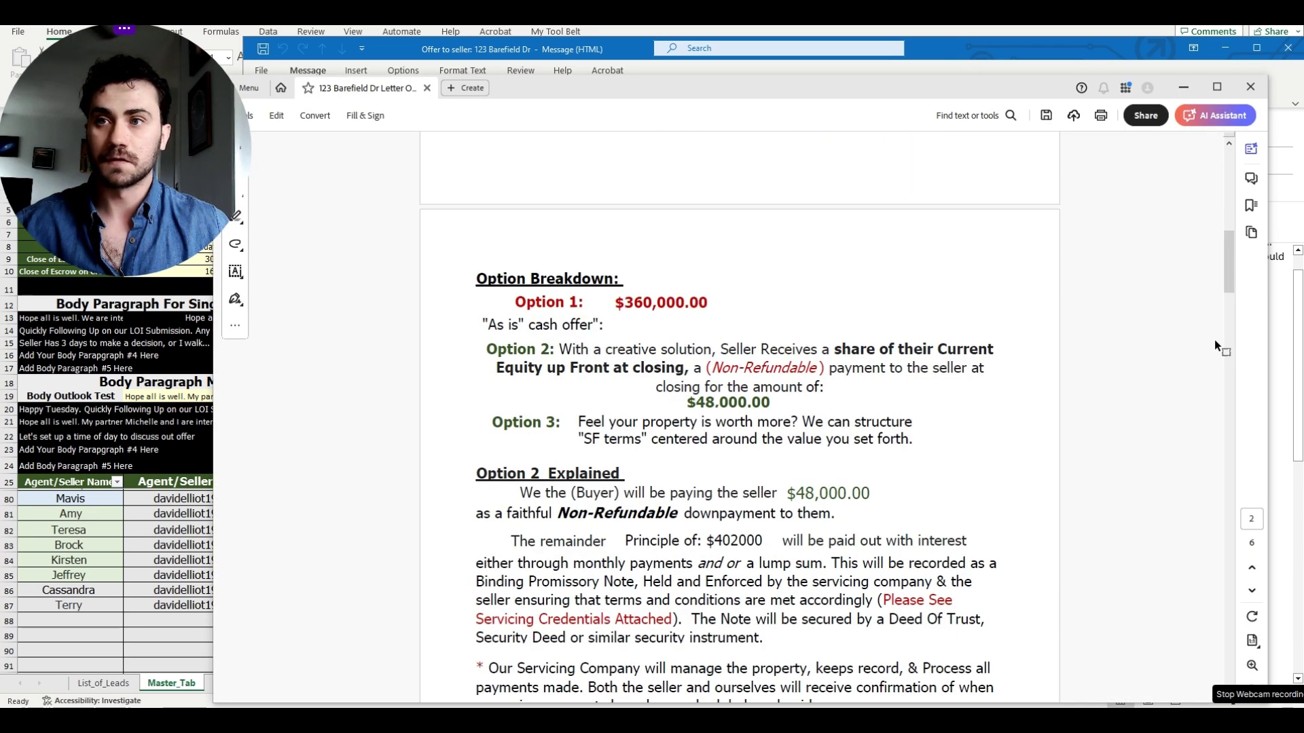
scroll(1215, 339, "down", 1)
scroll(1214, 339, "down", 2)
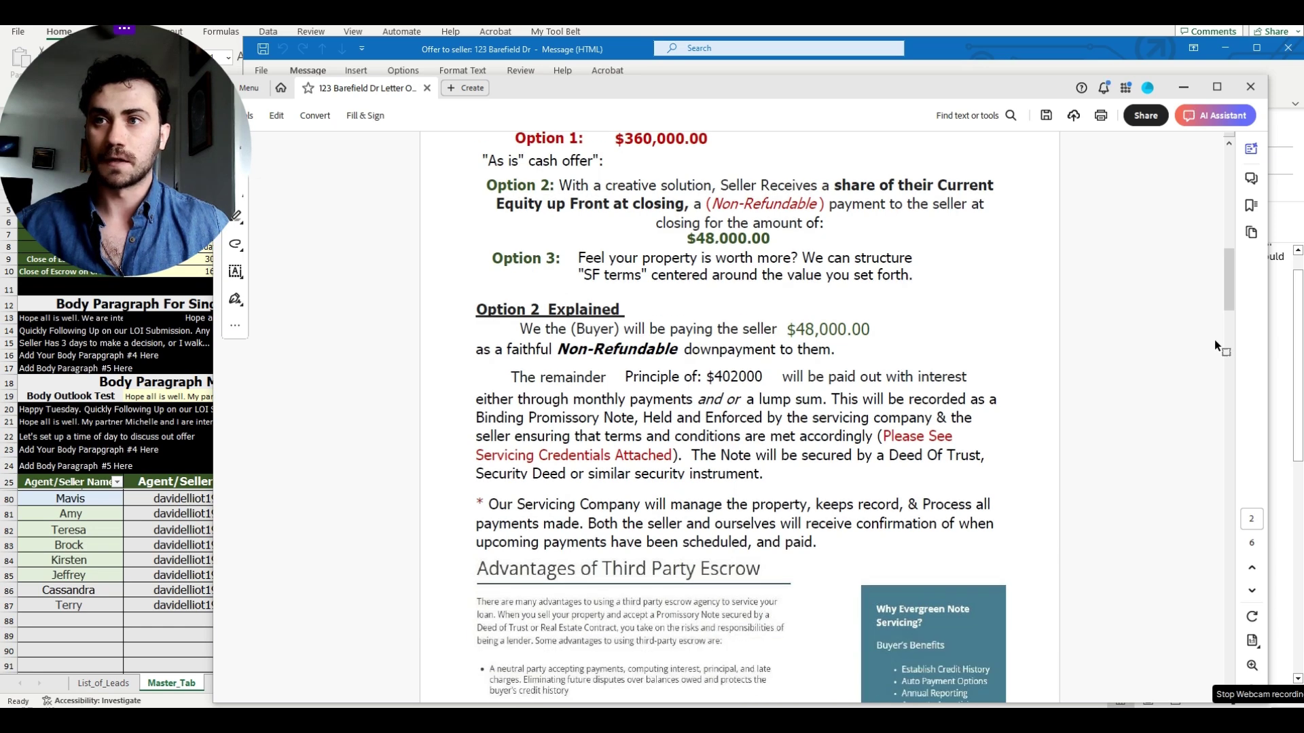
scroll(1215, 339, "up", 2)
scroll(1214, 339, "up", 5)
scroll(1214, 339, "down", 8)
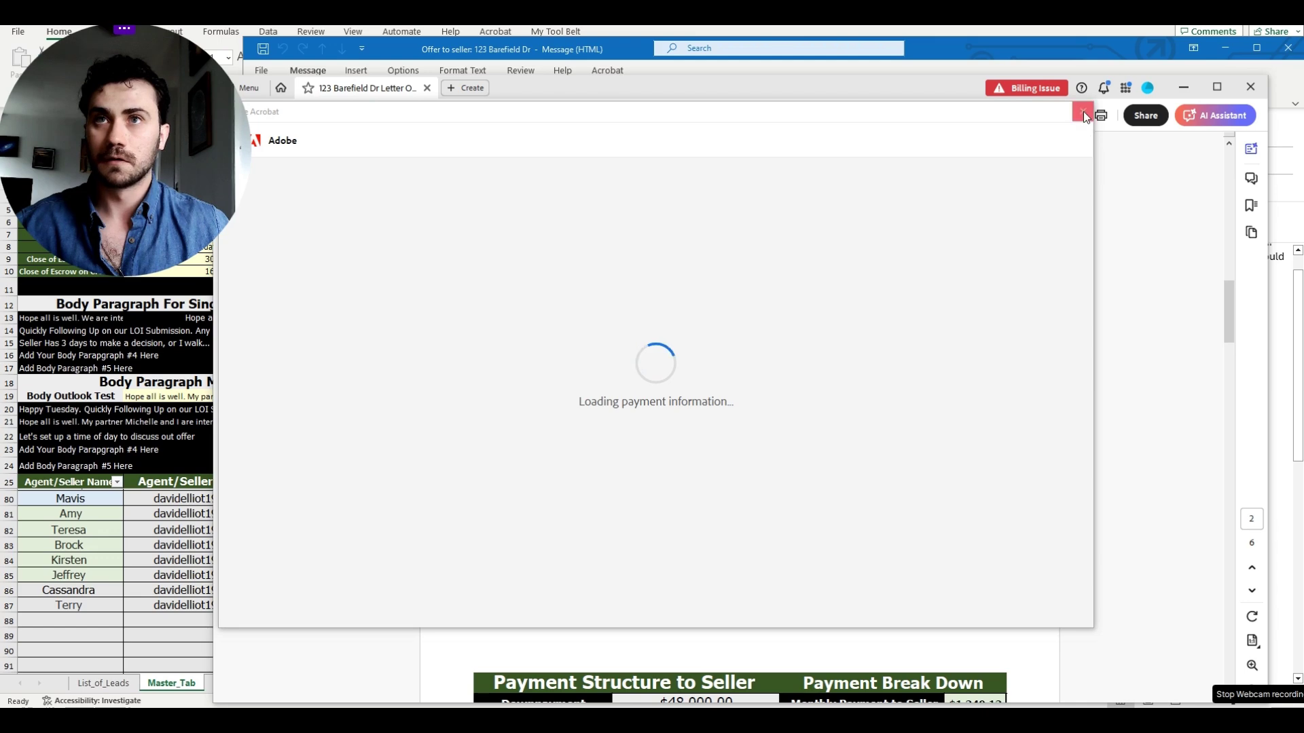
- Dismiss the billing popup, check the payment terms (EMD $3000, 30 or 16-day closing), and close the letter
left_click(1084, 113)
left_click_drag(1227, 323, 1234, 369)
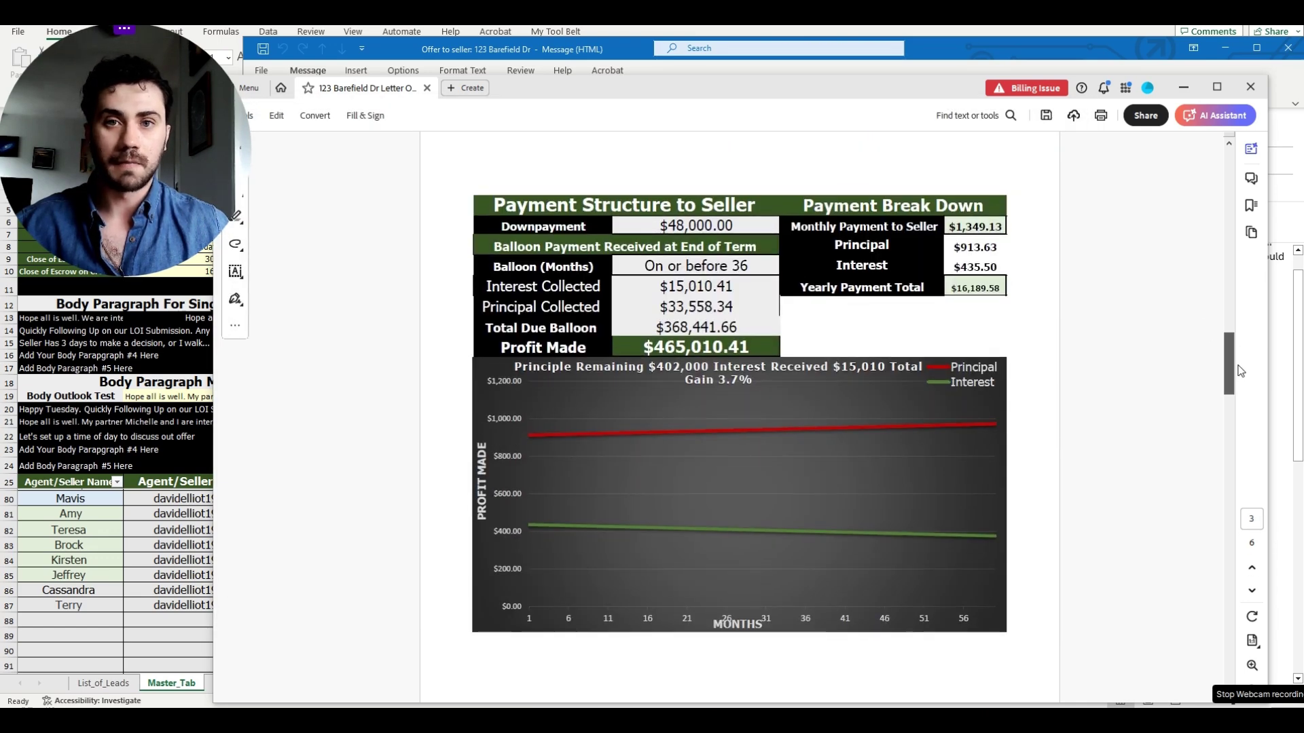
left_click_drag(1239, 370, 1241, 378)
left_click_drag(1245, 419, 1232, 114)
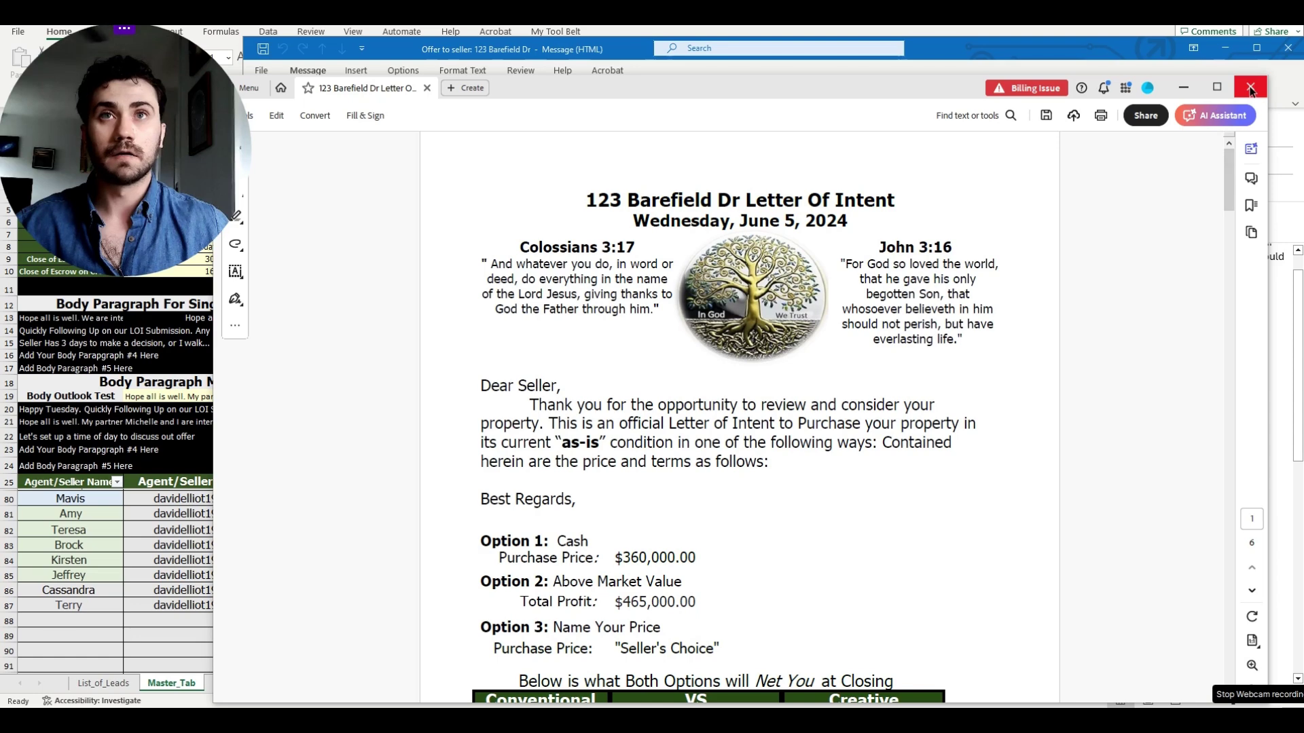
left_click(1250, 87)
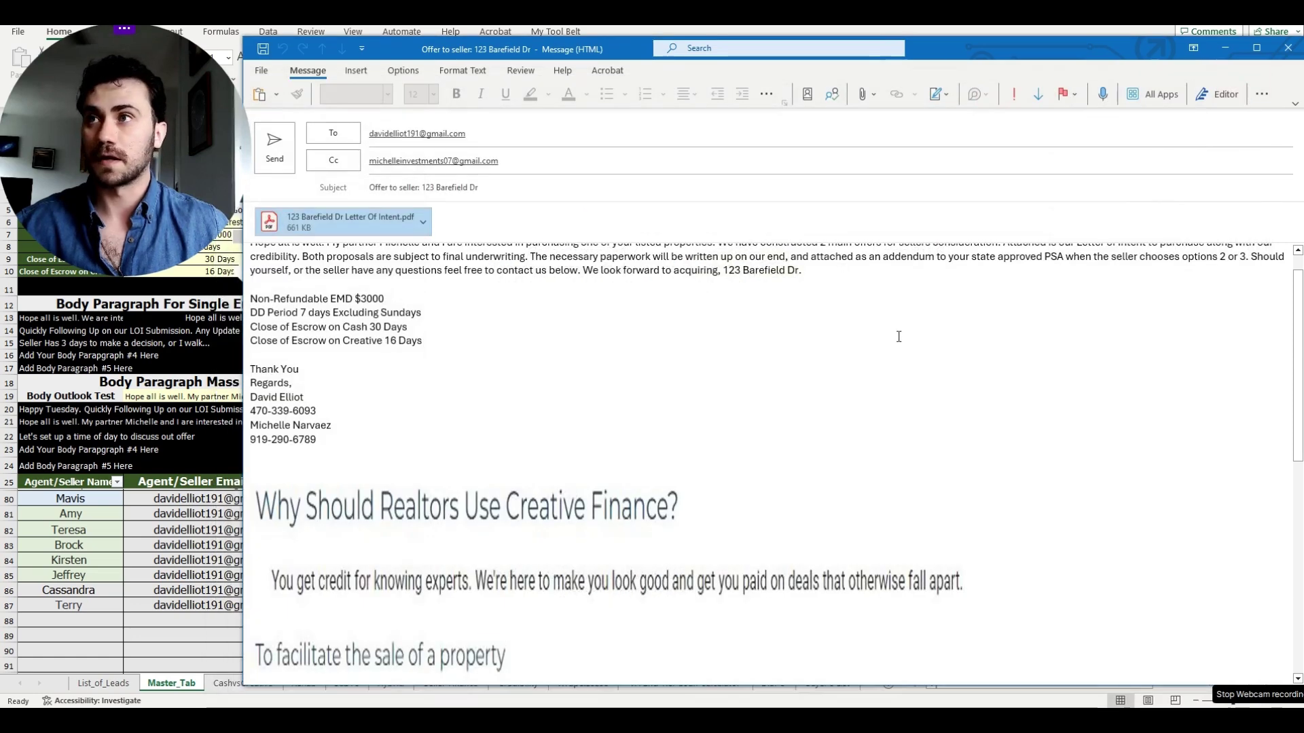
left_click(896, 337)
left_click(575, 139)
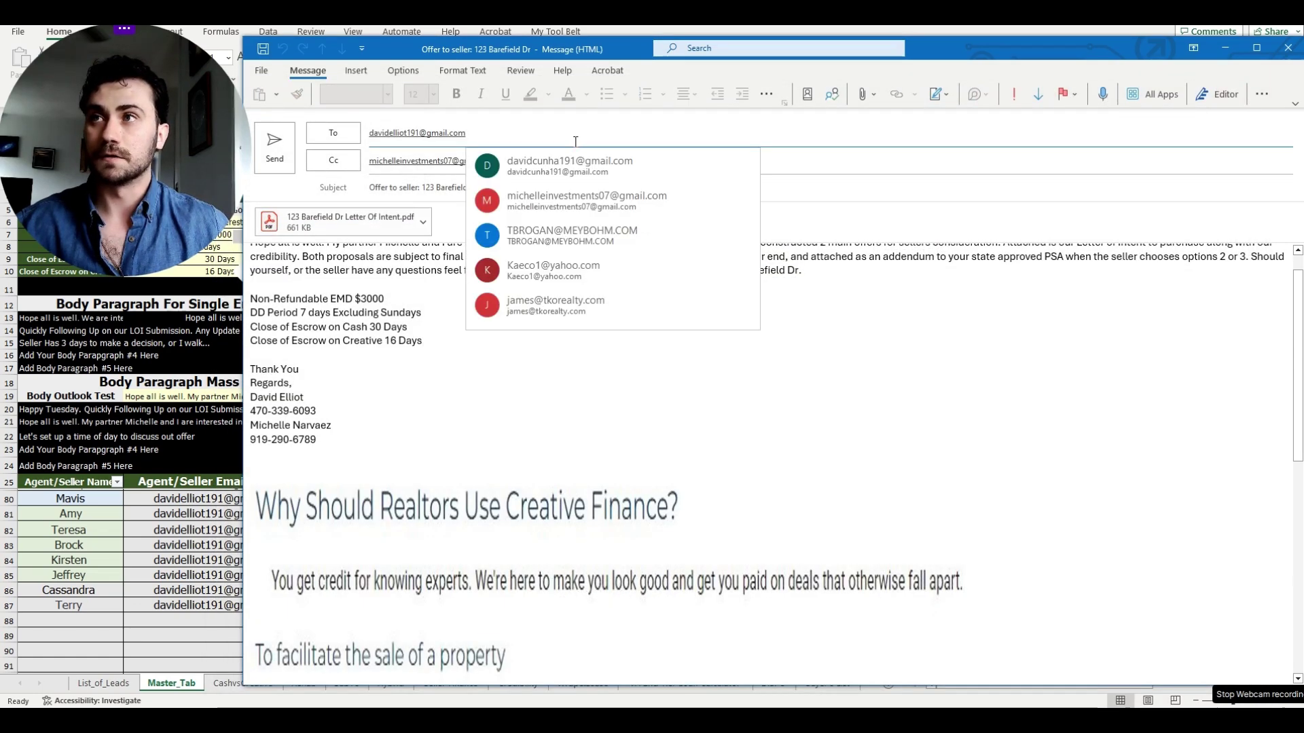
left_click_drag(469, 132, 377, 118)
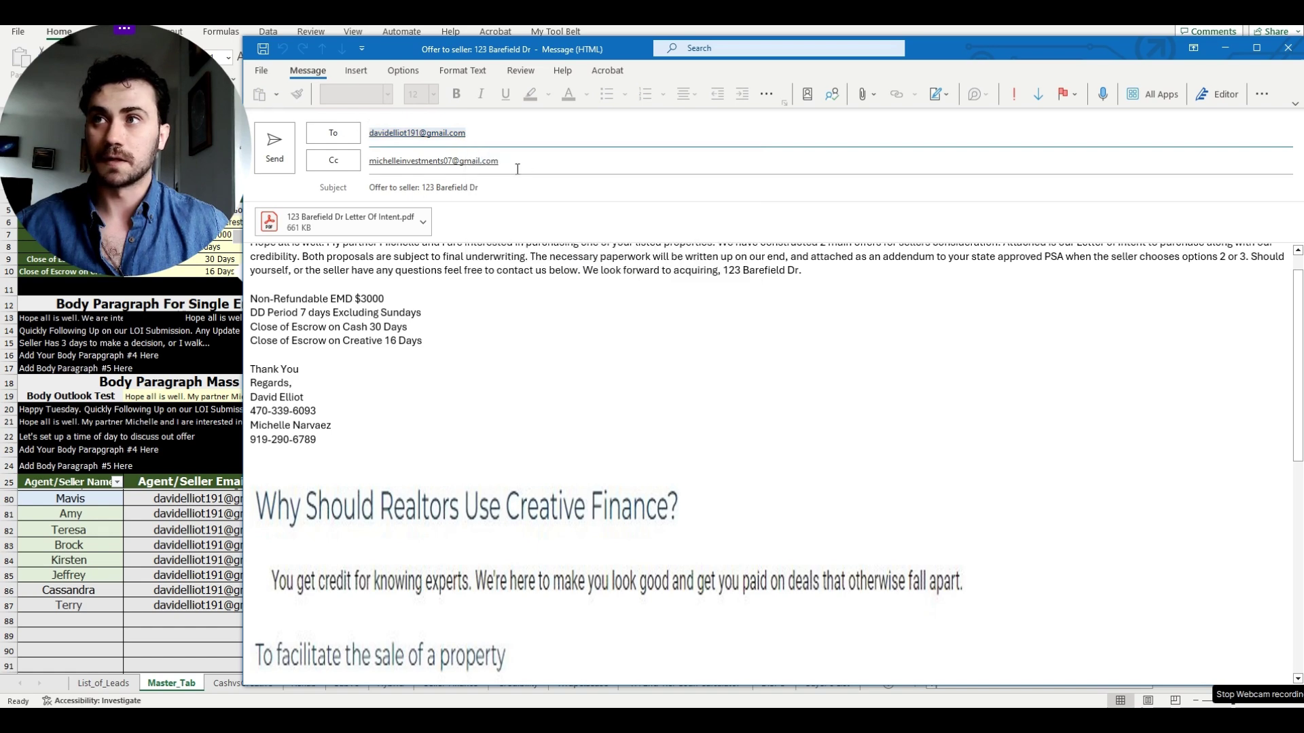
left_click_drag(517, 166, 392, 163)
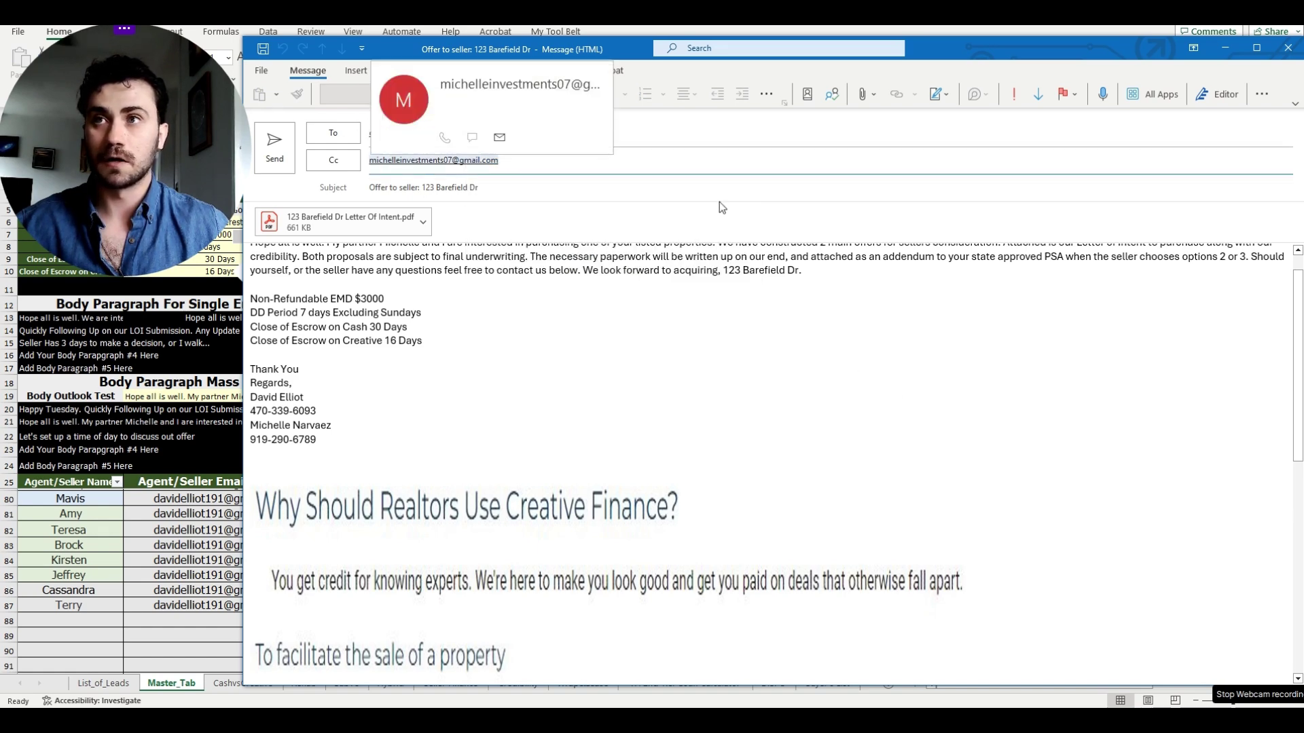
scroll(756, 320, "up", 1)
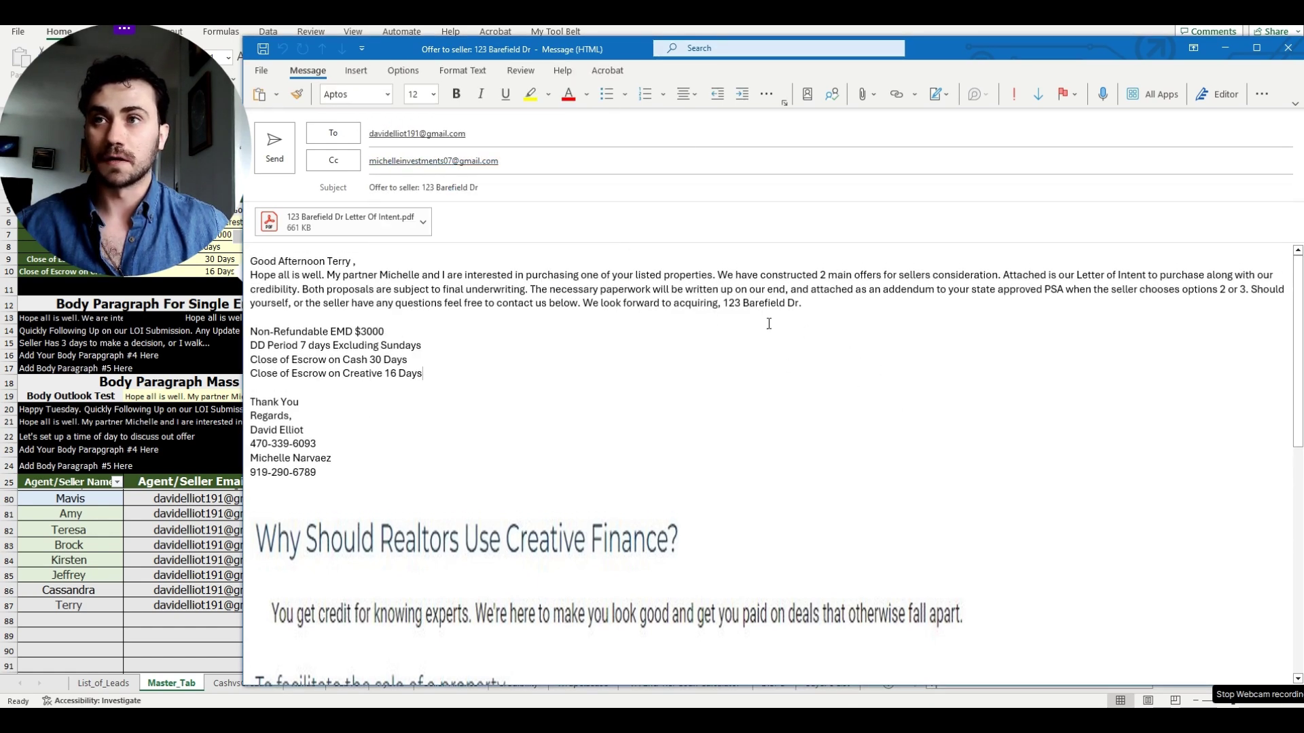
left_click_drag(726, 305, 809, 305)
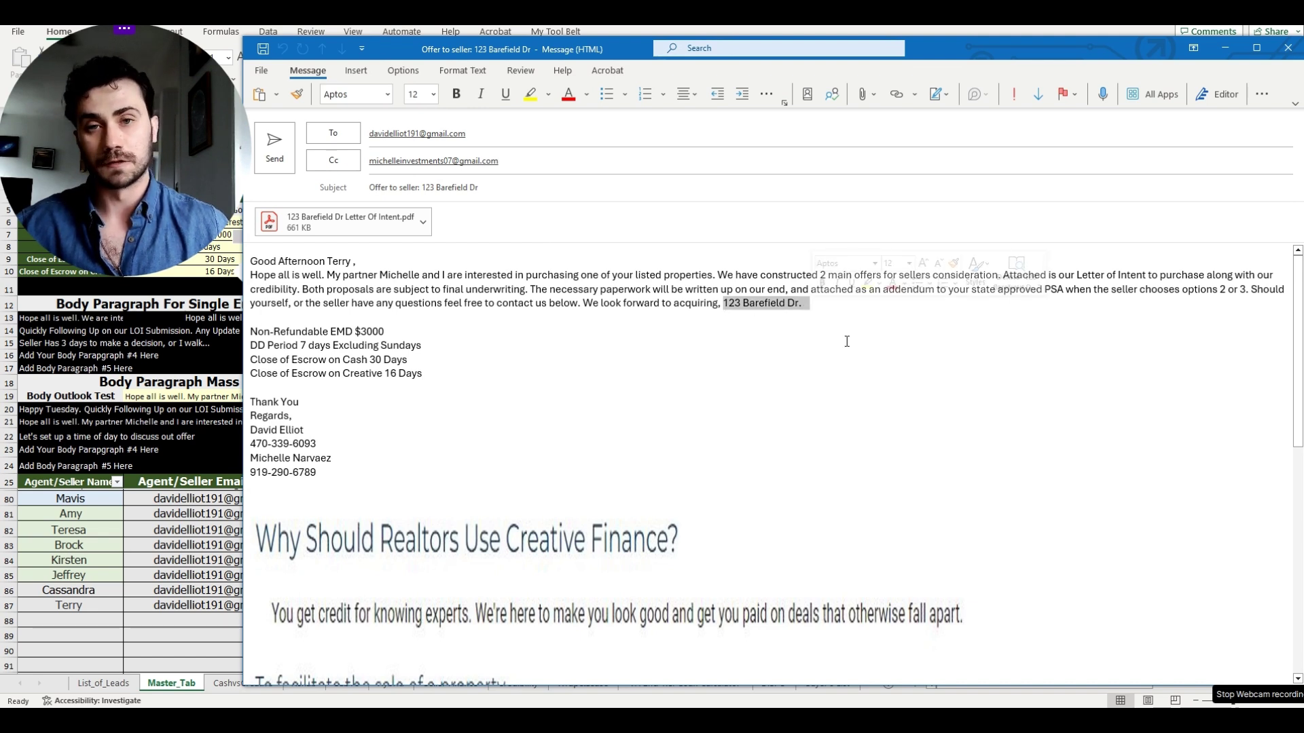
left_click(1015, 359)
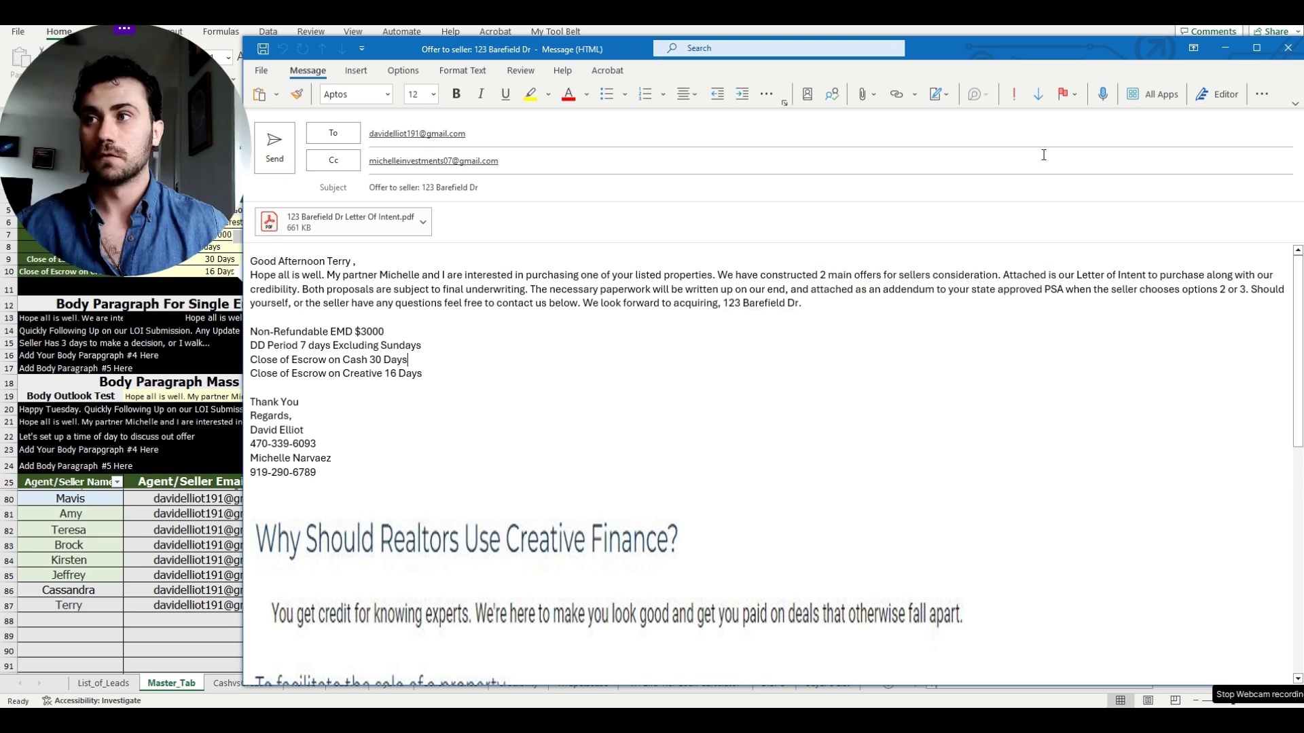
left_click(1287, 51)
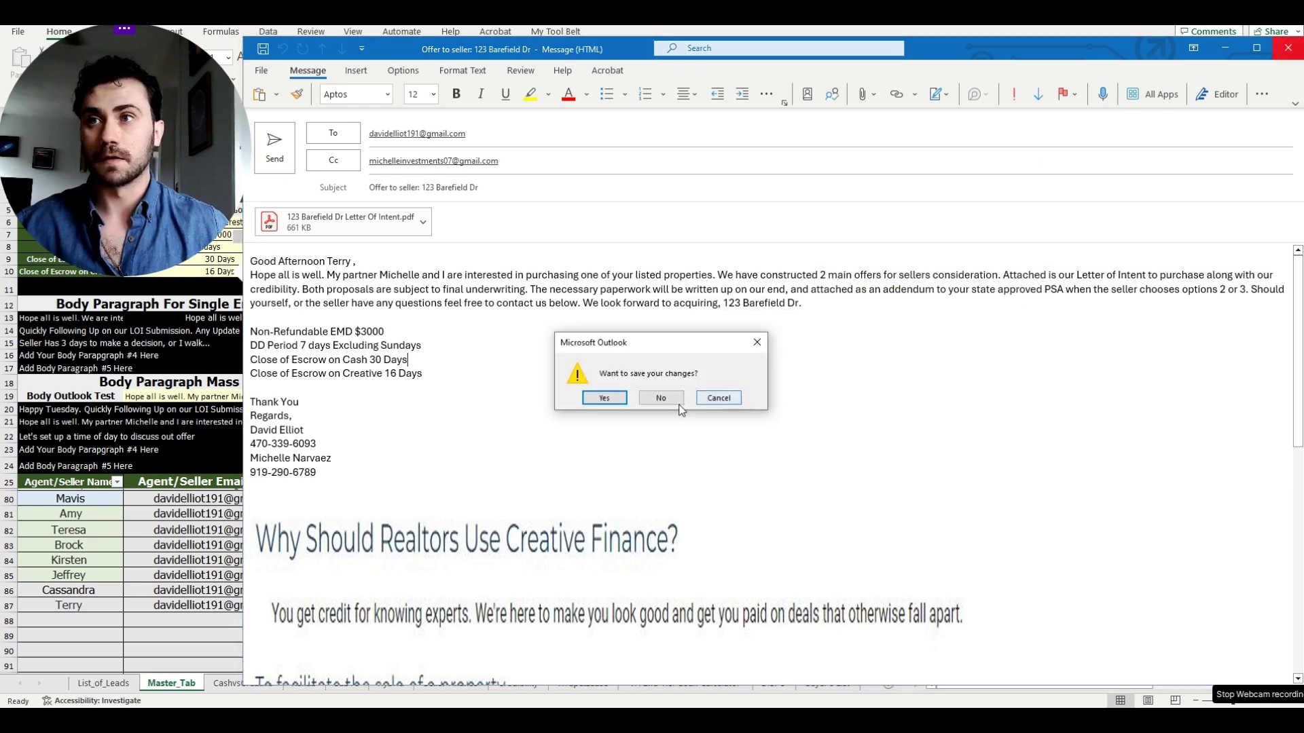
left_click(678, 402)
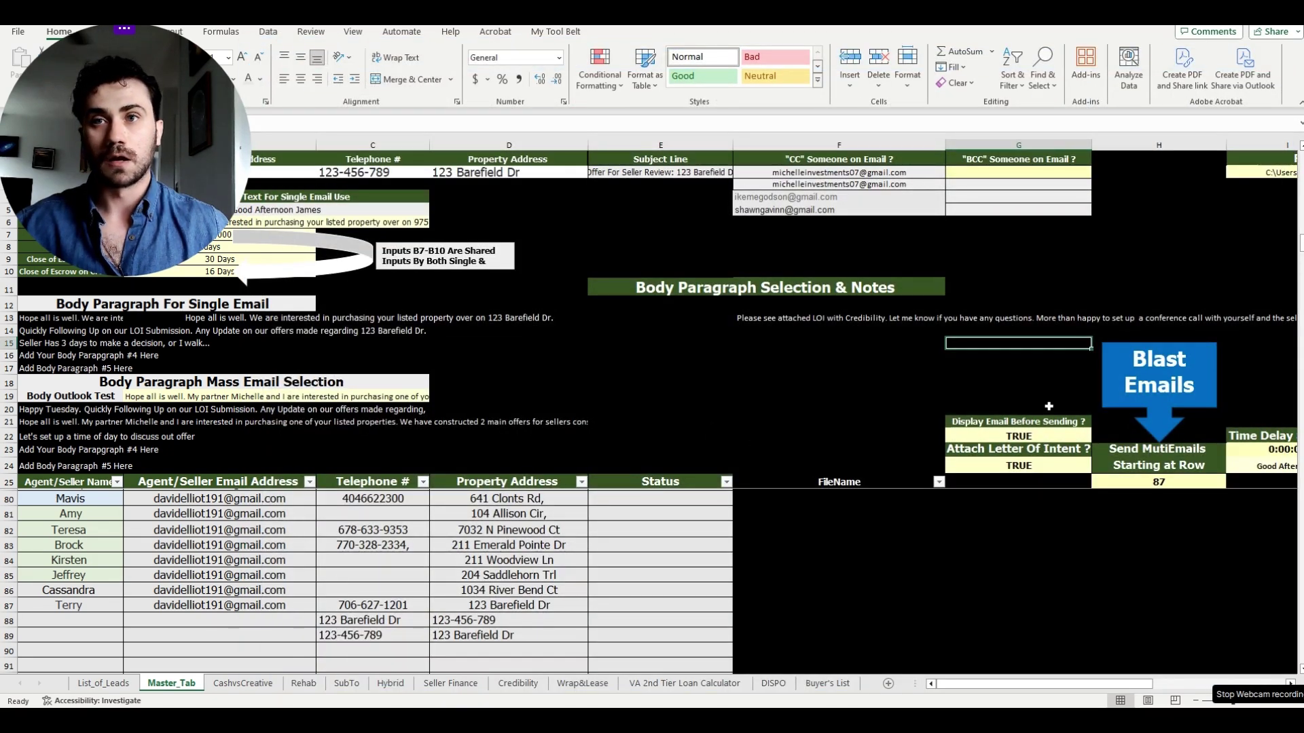
left_click(1037, 435)
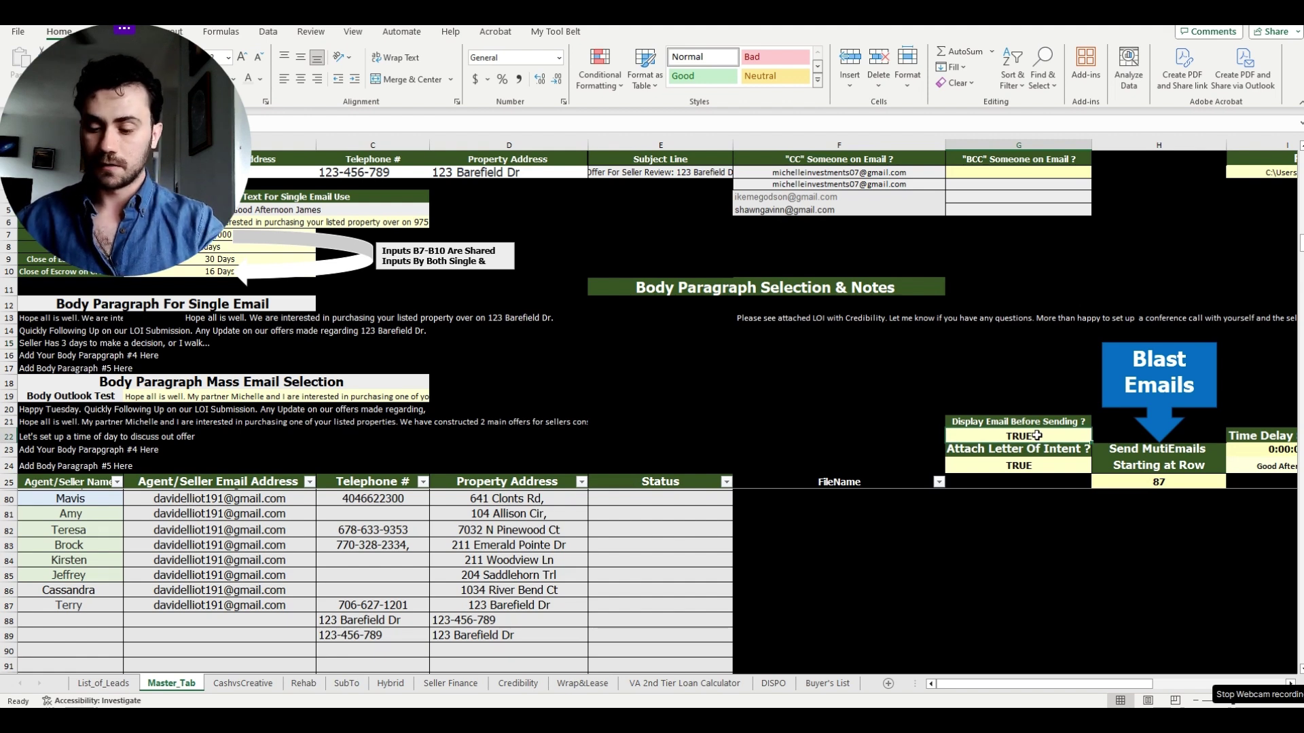
type("FASL")
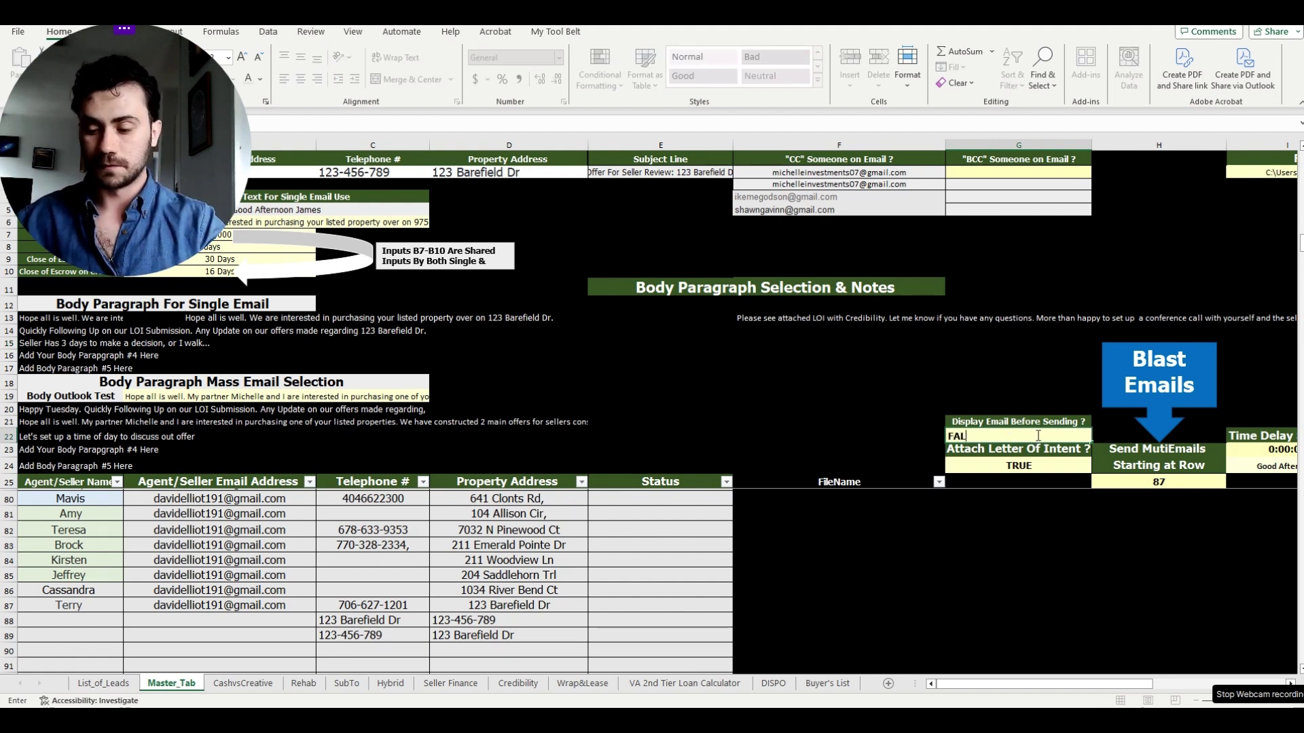
left_click(1019, 382)
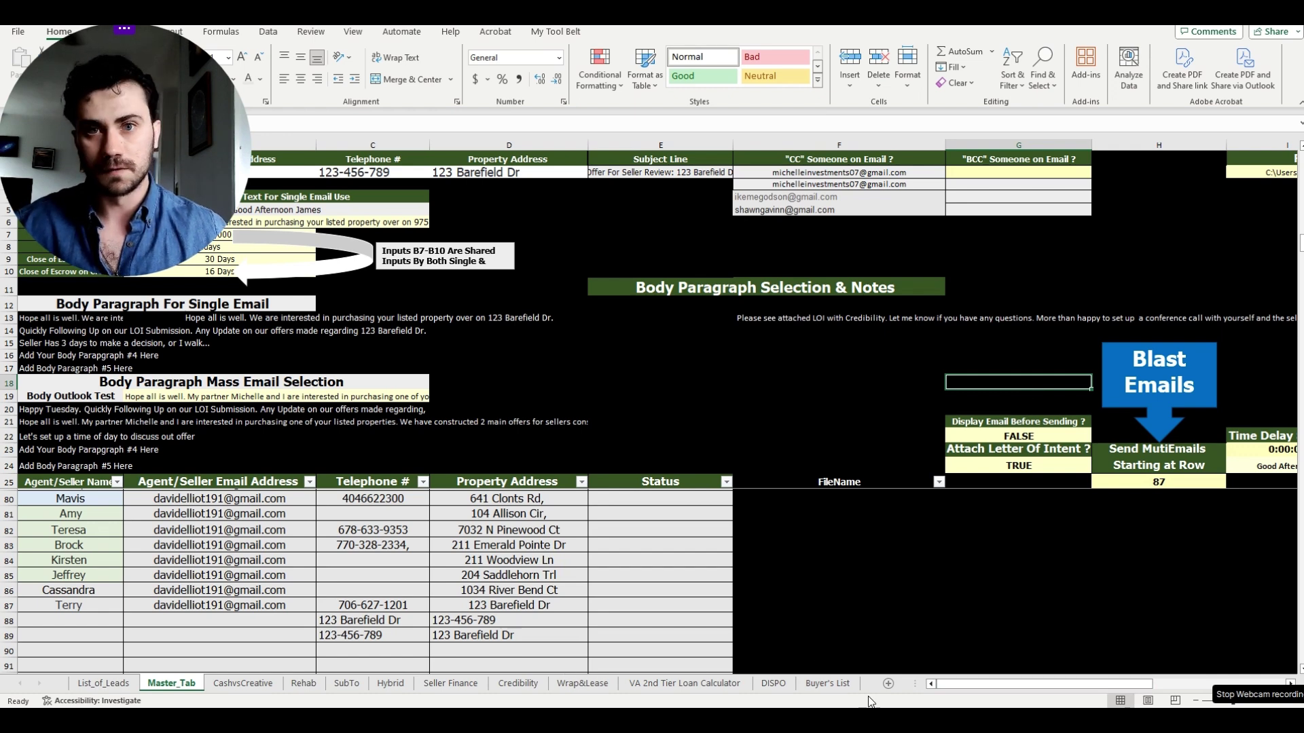
mouse_move(956, 685)
left_mouse_down()
mouse_move(1036, 685)
mouse_move(959, 685)
left_mouse_up()
scroll(339, 538, "up", 18)
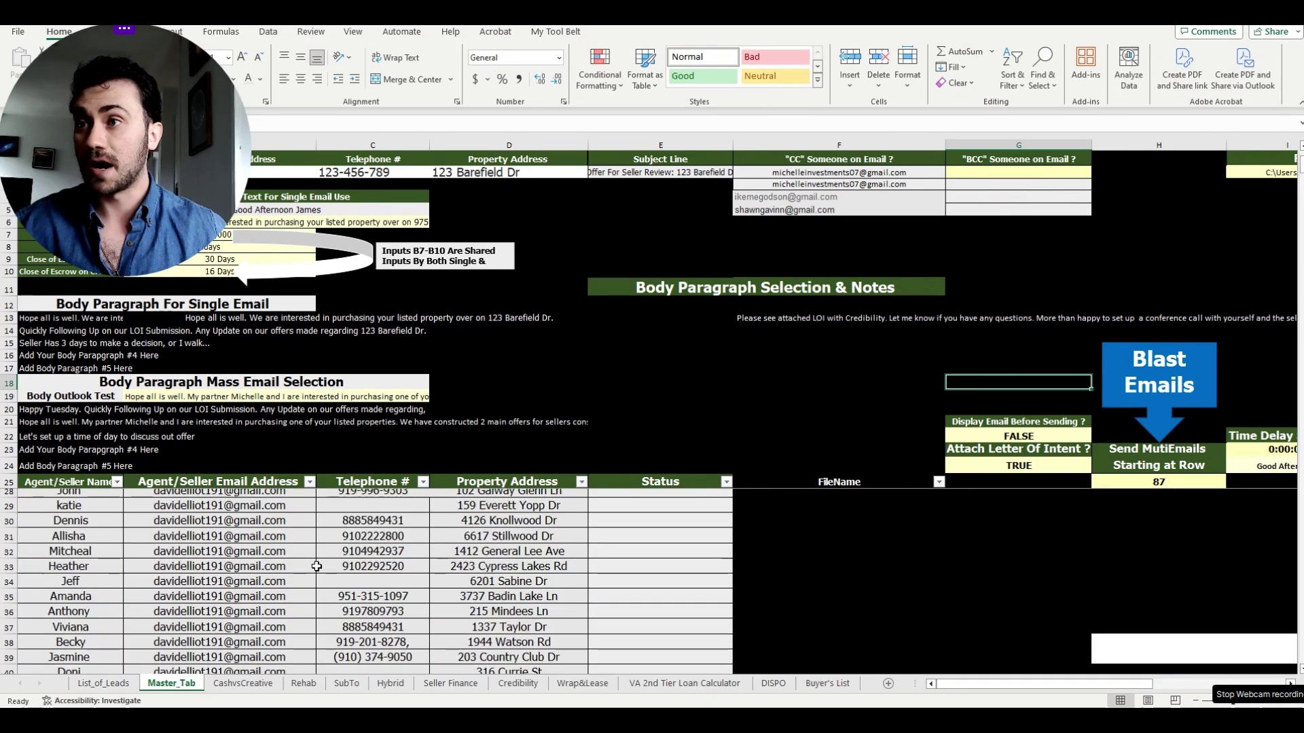
left_click_drag(292, 514, 280, 690)
scroll(75, 534, "down", 6)
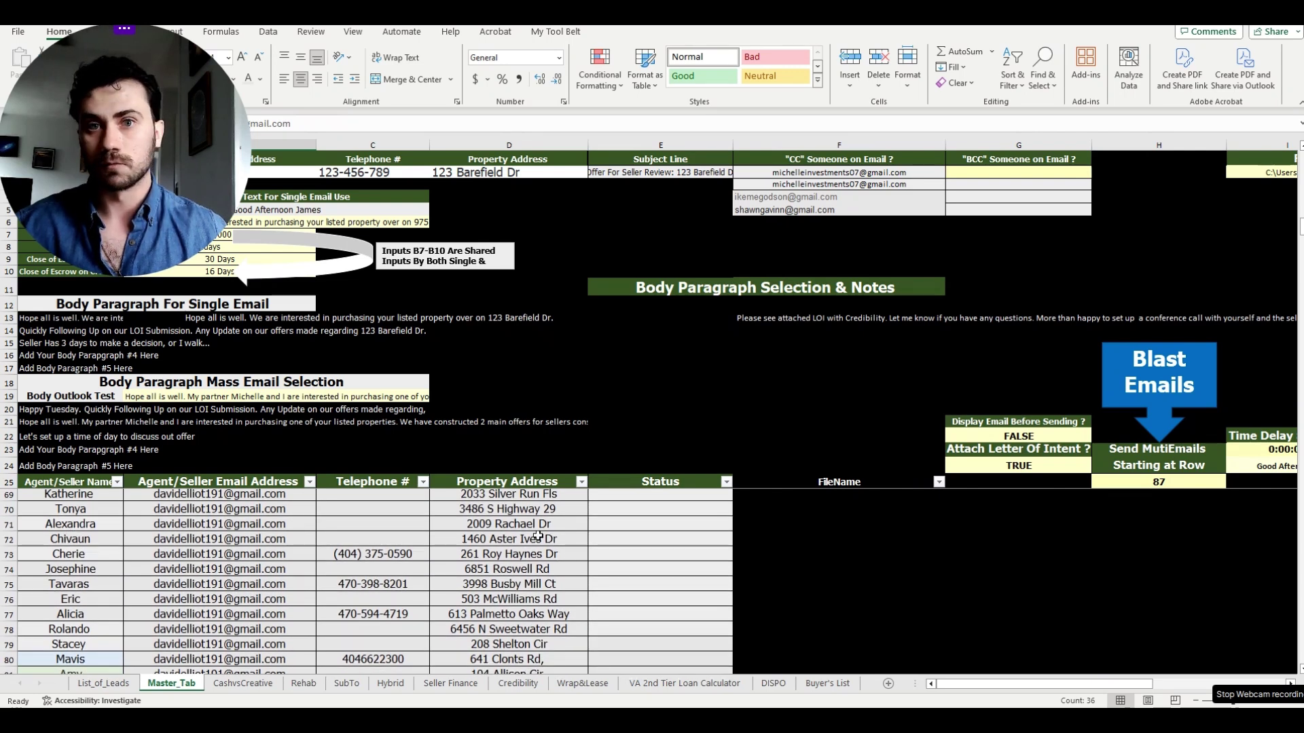
scroll(538, 537, "down", 5)
scroll(407, 514, "up", 1)
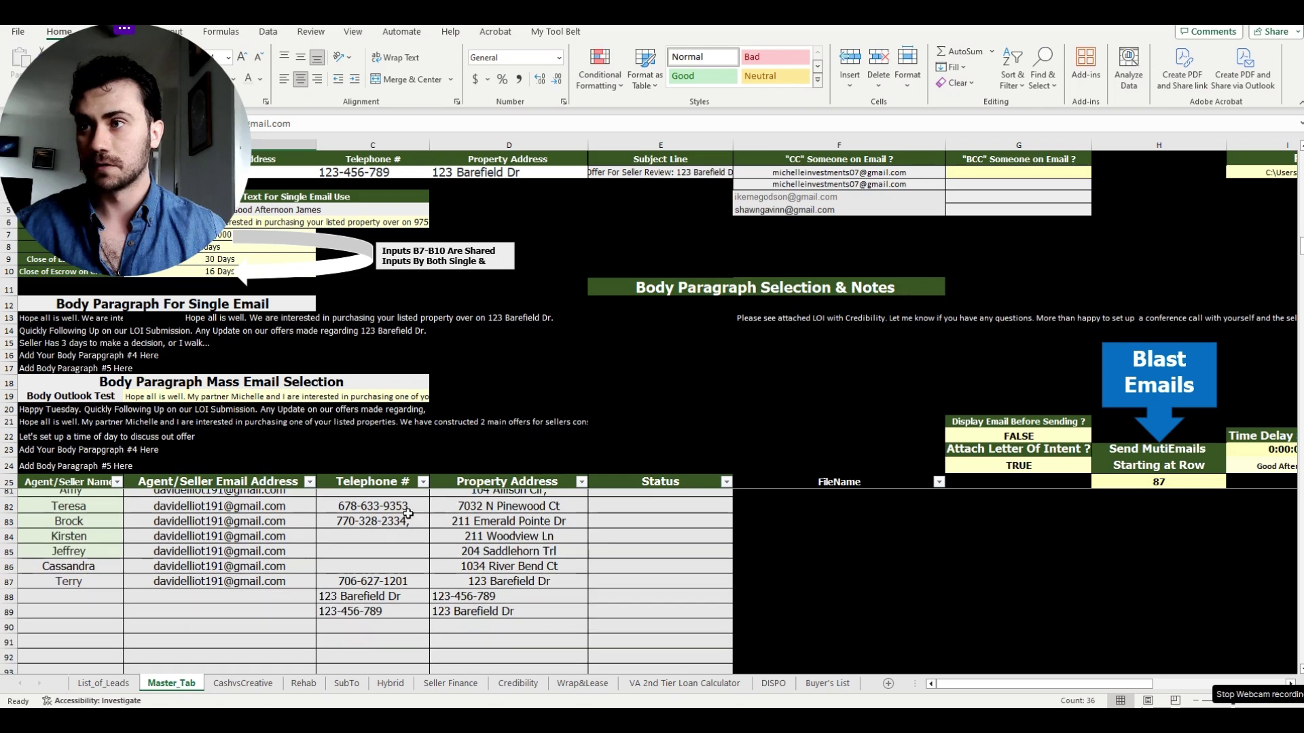
left_click_drag(255, 581, 253, 513)
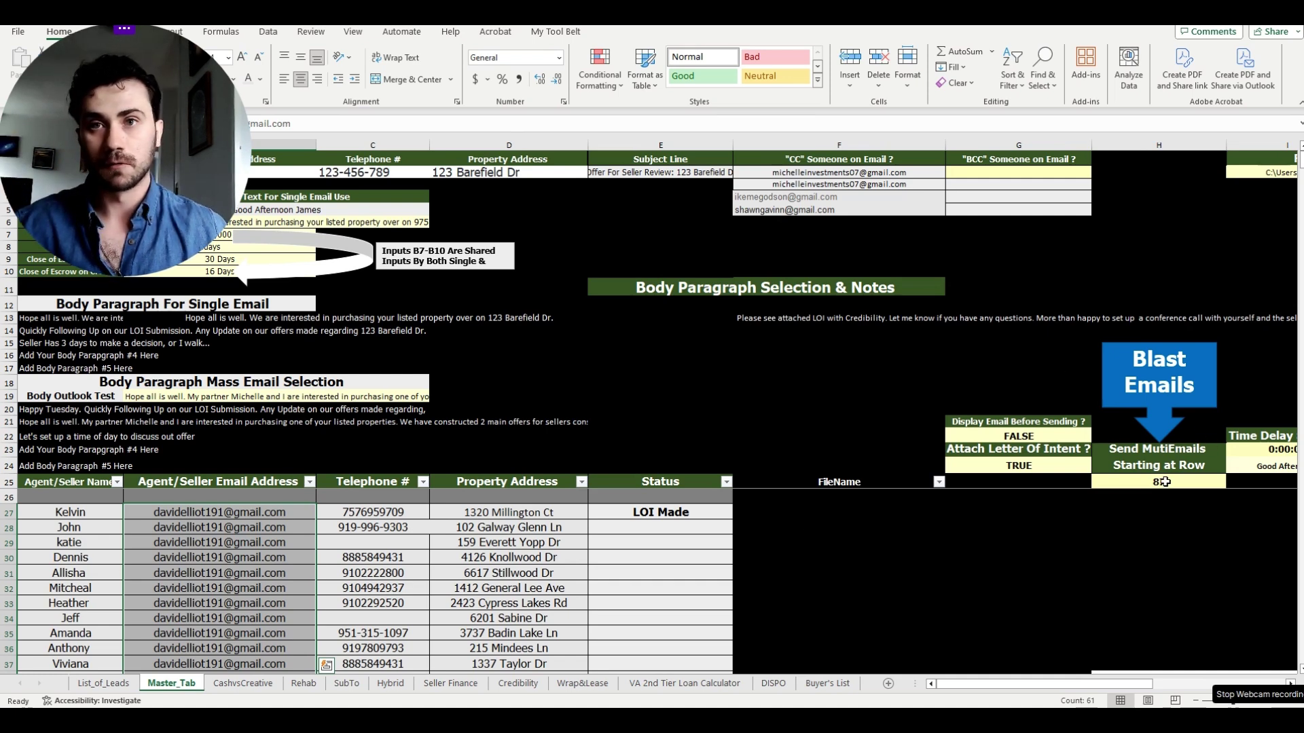
- Set the blast's starting row in H25 to 27
left_click(1165, 482)
type("27")
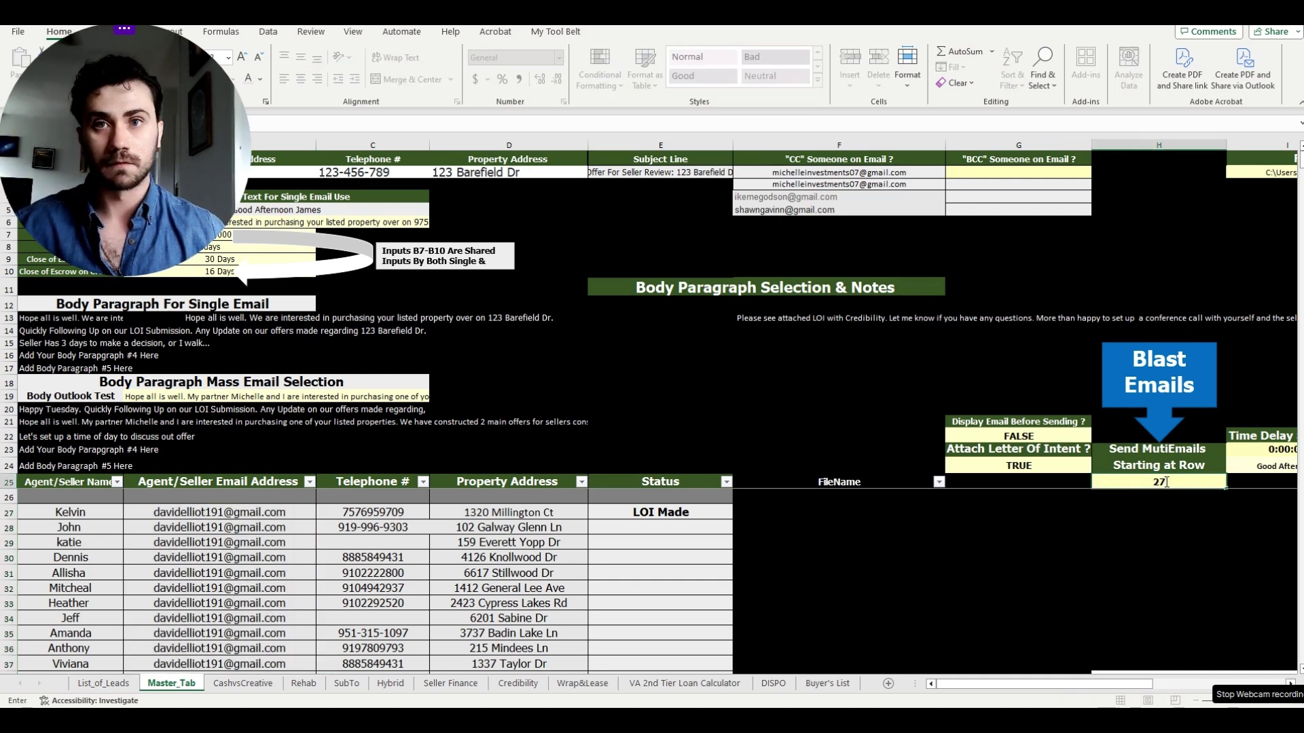
left_click(1046, 392)
left_click(1046, 374)
- Change the time delay in I23 from 0:00:08 to 0:00:03
left_click_drag(1105, 685, 1146, 686)
left_click(1075, 453)
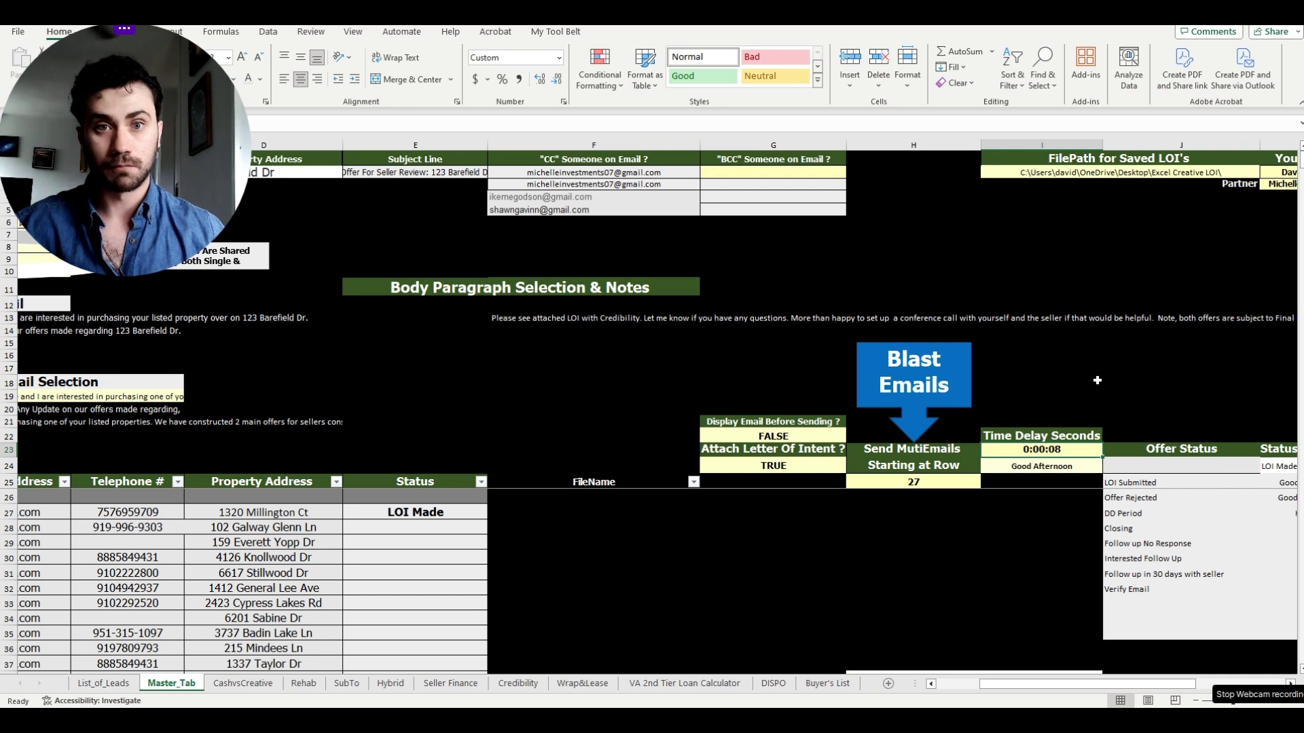
type("0:0")
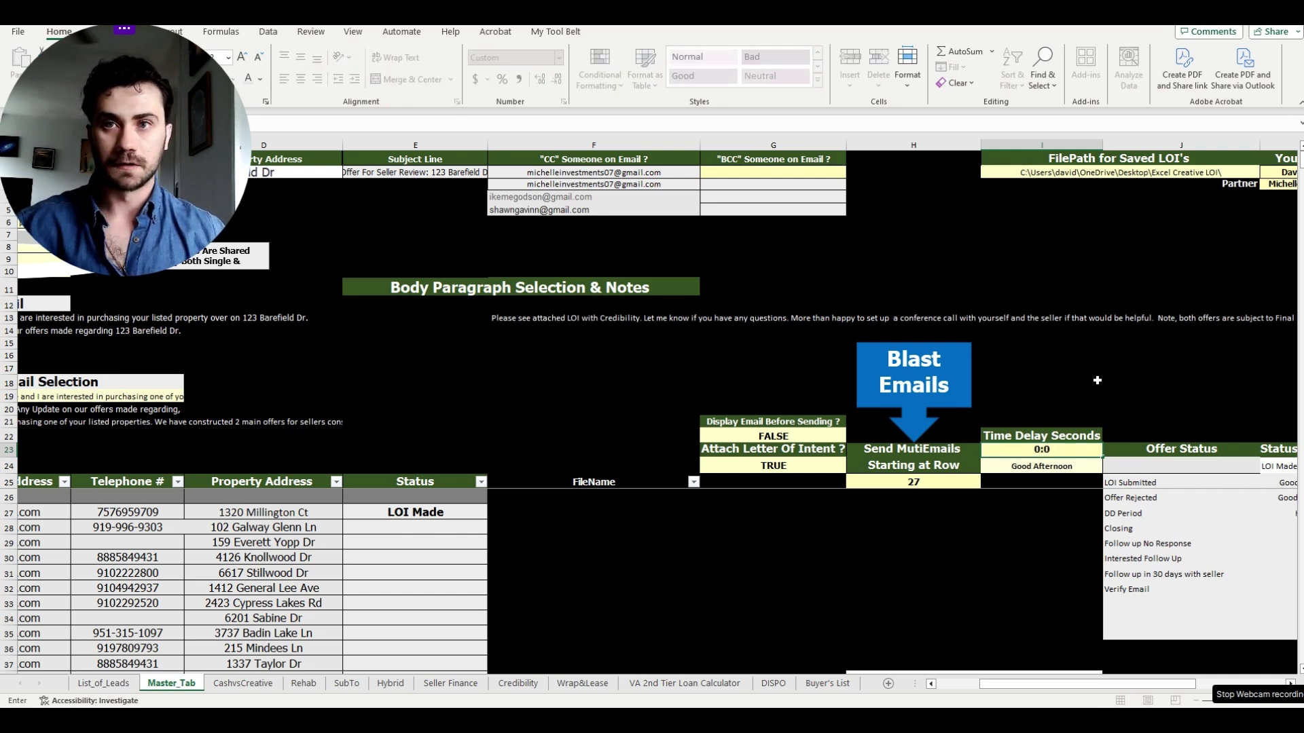
type("0:03")
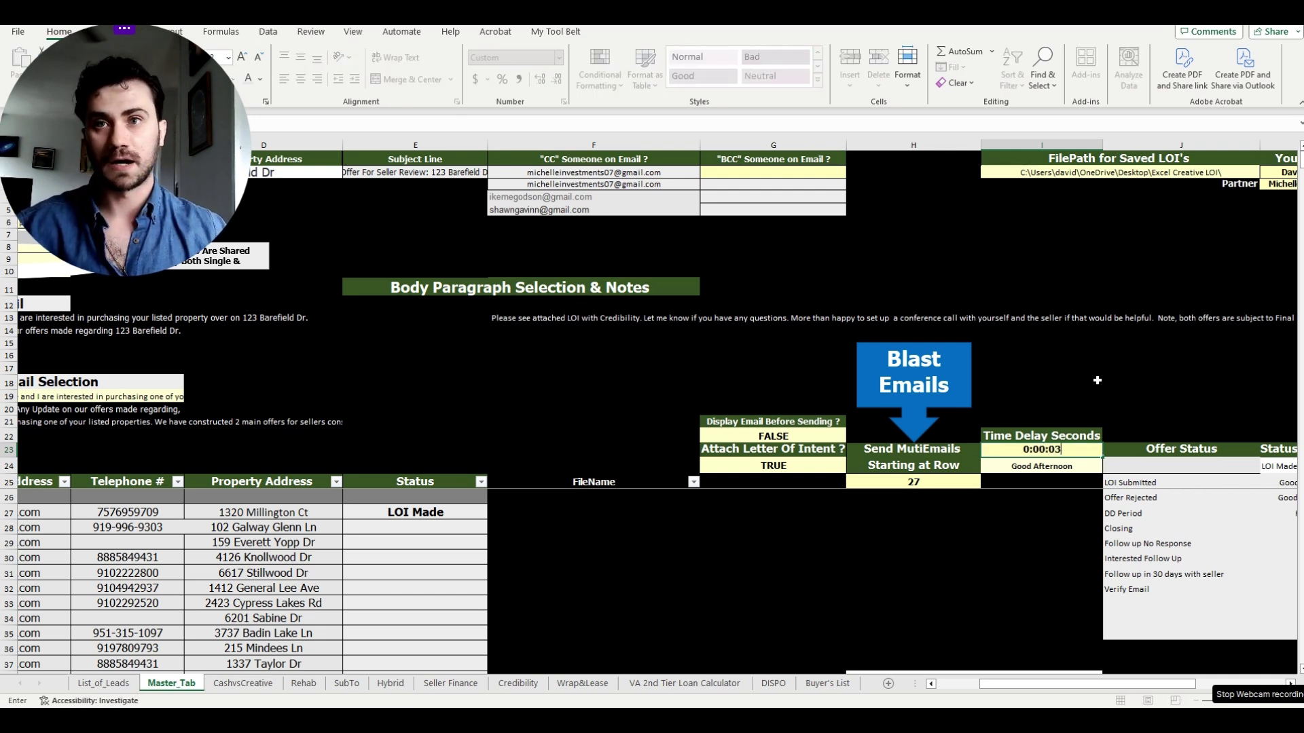
left_click(1097, 381)
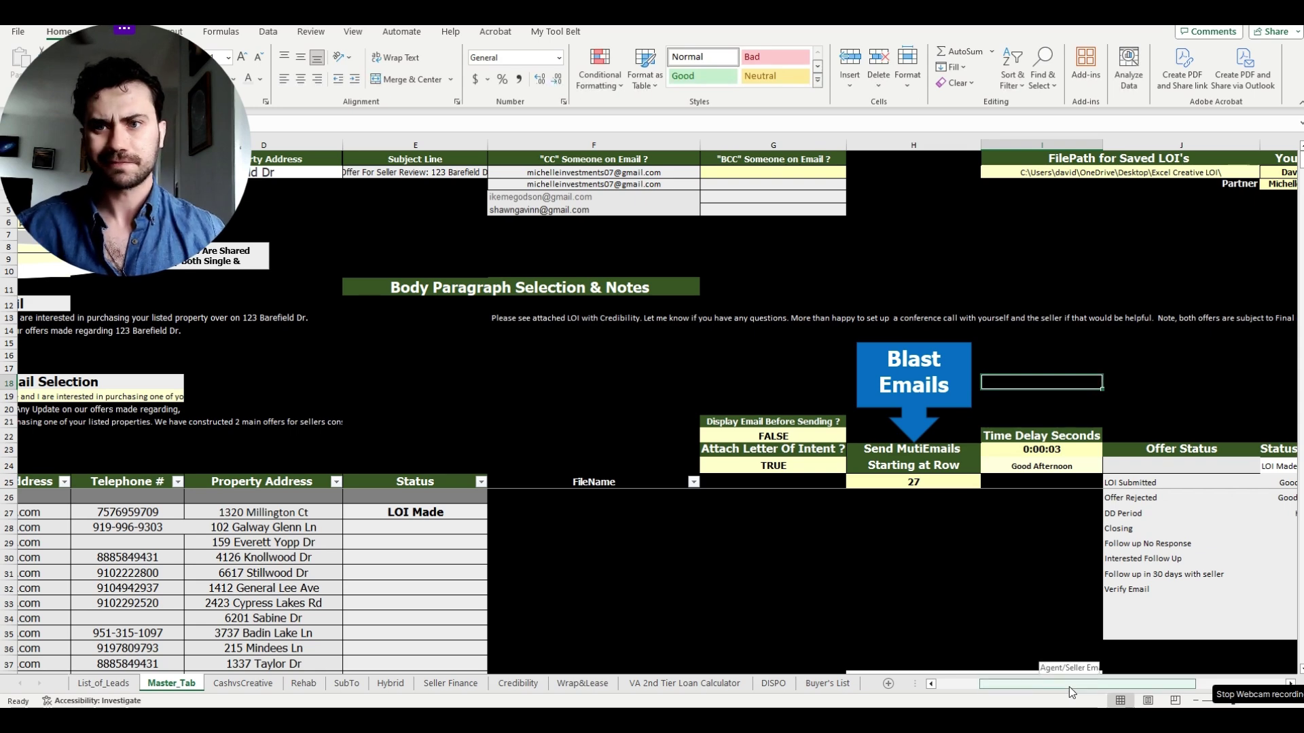
- Run the Blast Emails macro from row 27, then switch to the Gmail inbox in Chrome
left_click_drag(1068, 687, 1042, 689)
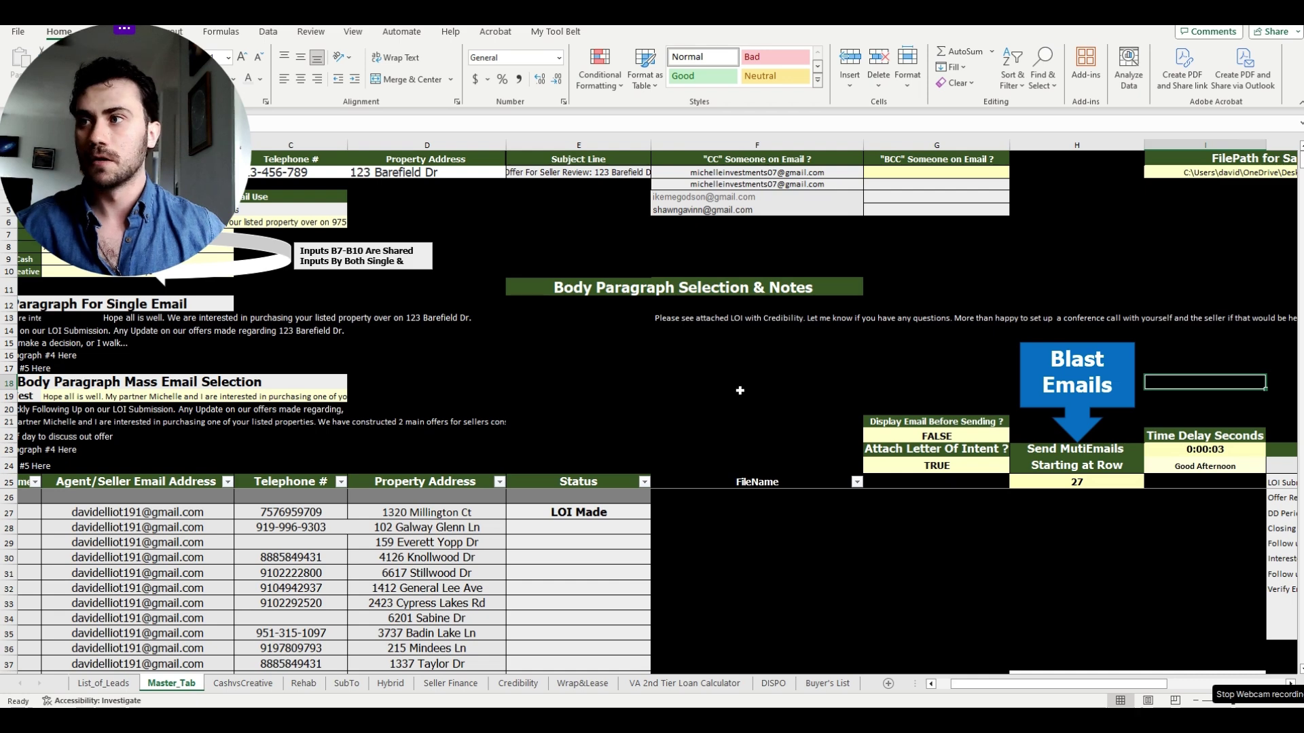
left_click(740, 390)
left_click_drag(1114, 685, 1098, 697)
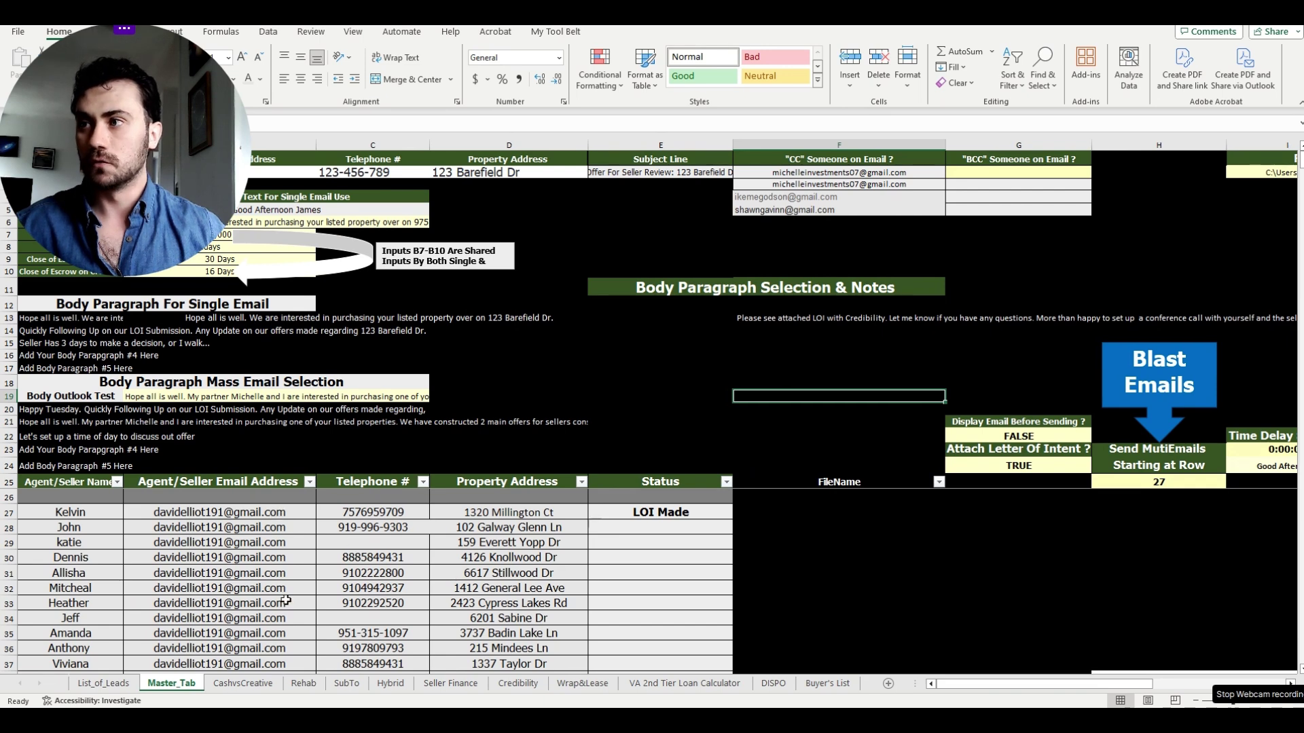
scroll(284, 596, "down", 18)
scroll(285, 595, "up", 18)
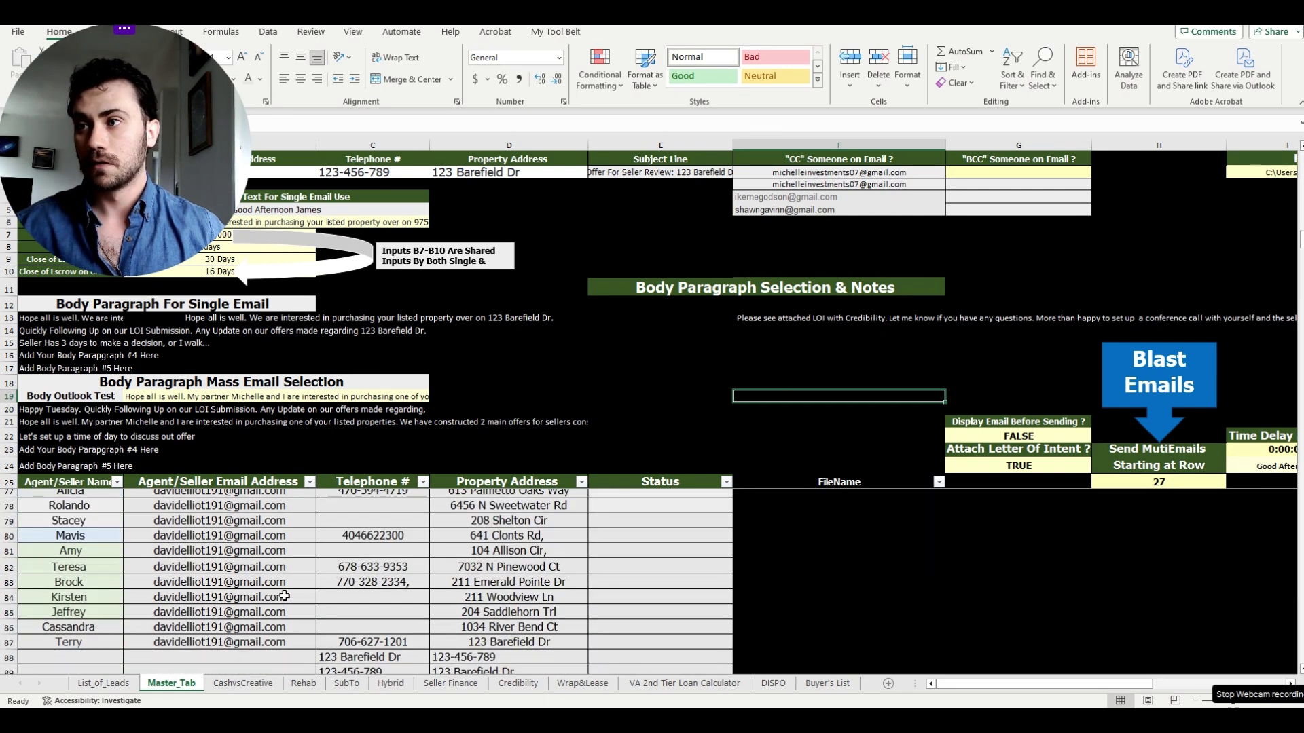
left_click(815, 433)
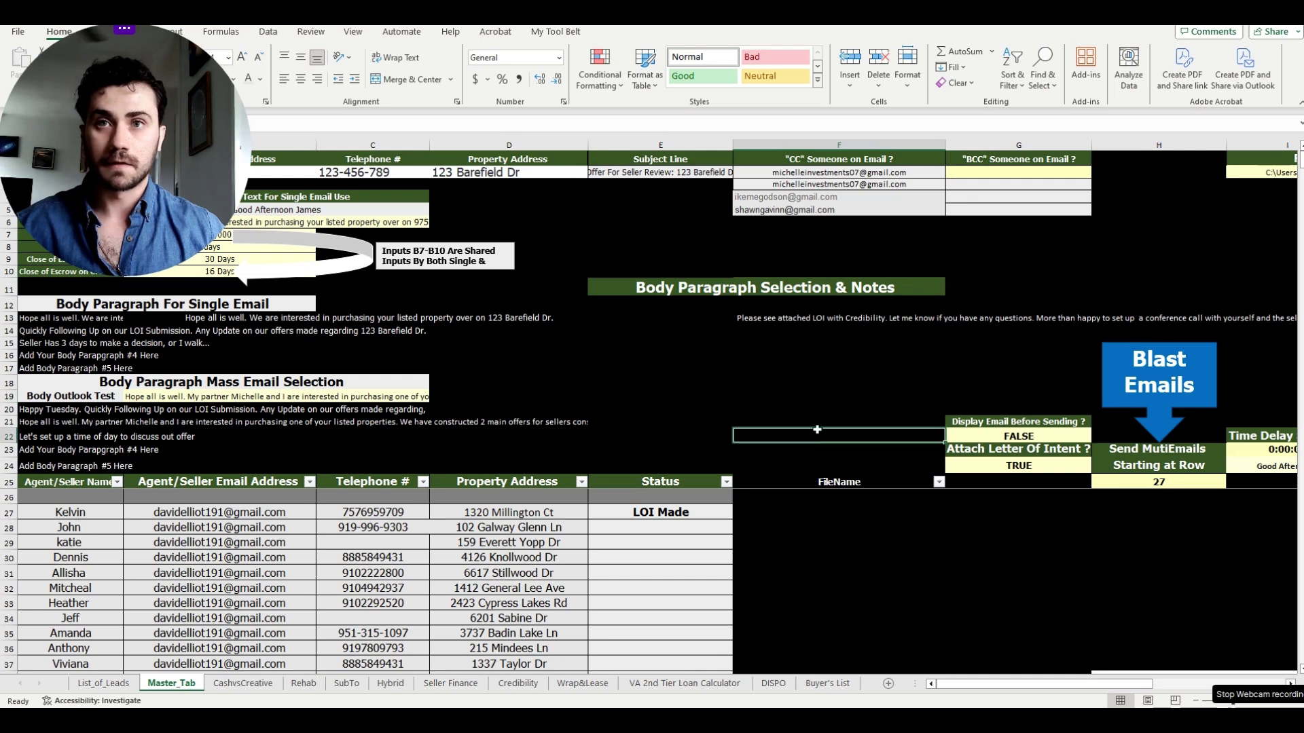
left_click(1144, 385)
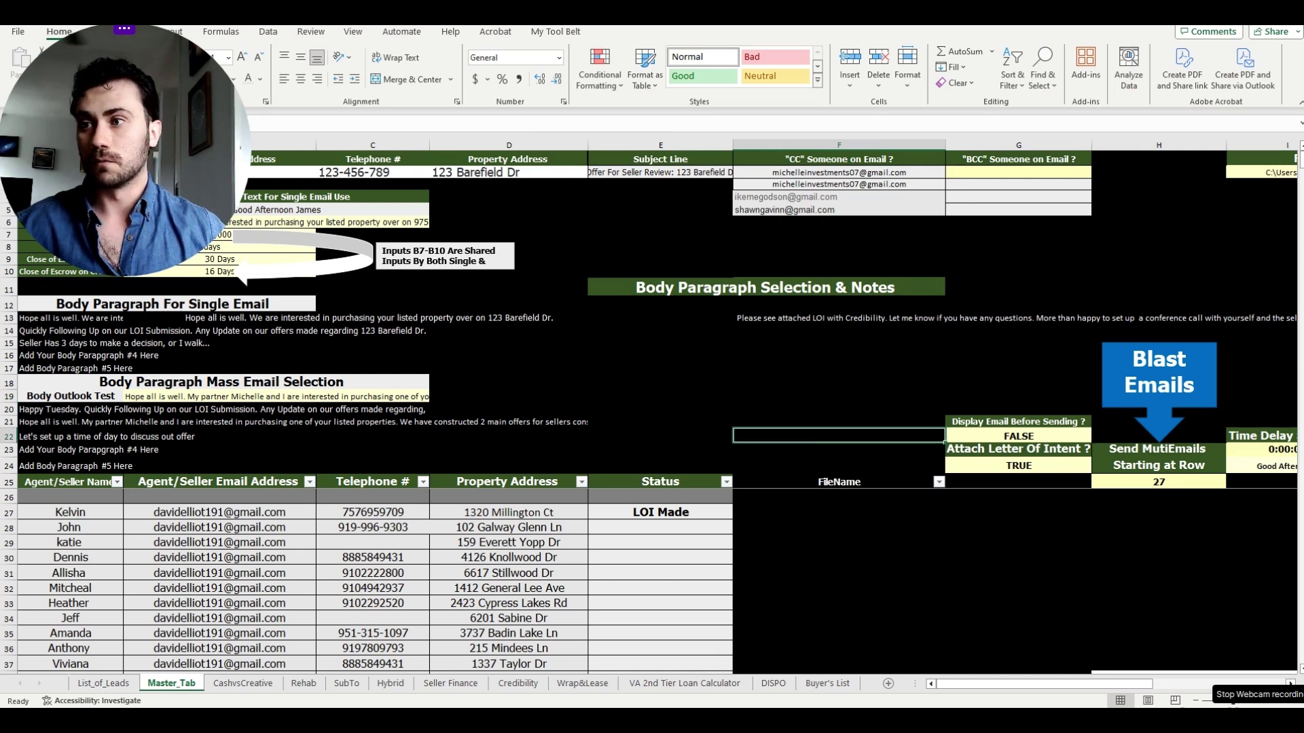
mouse_move(363, 731)
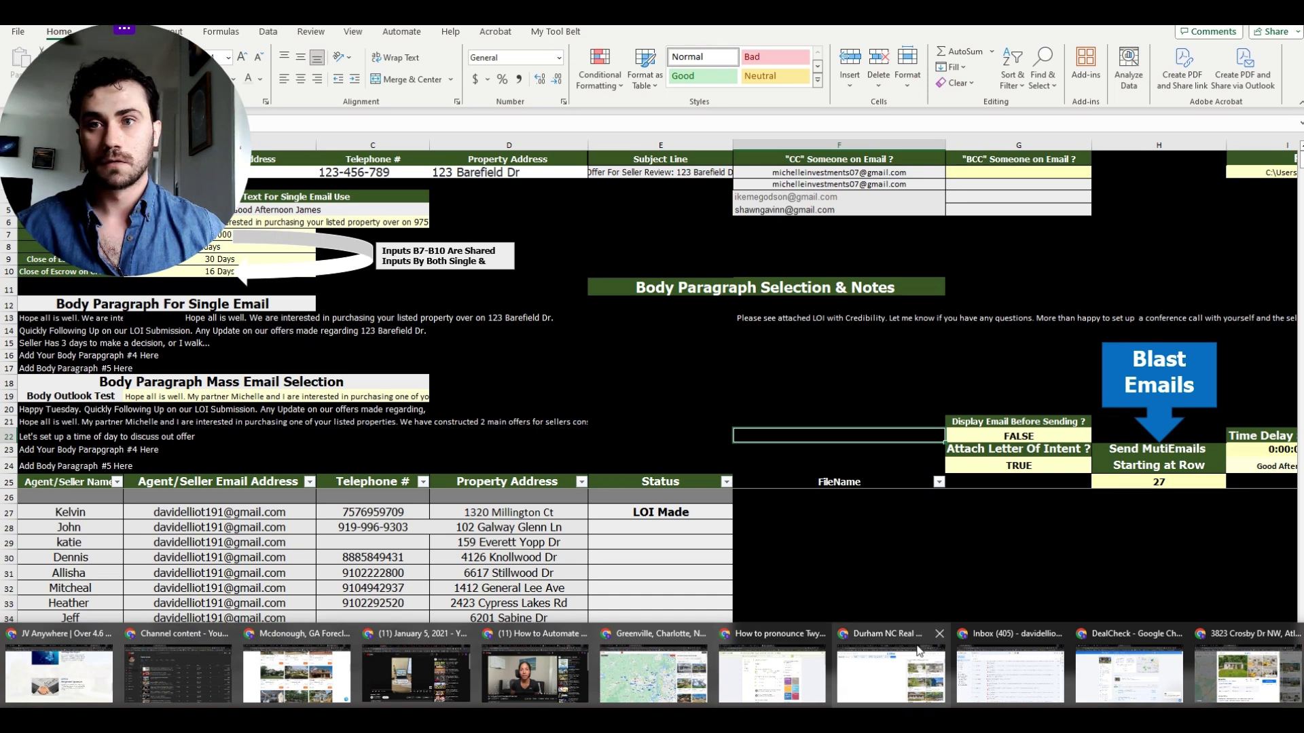
left_click(996, 665)
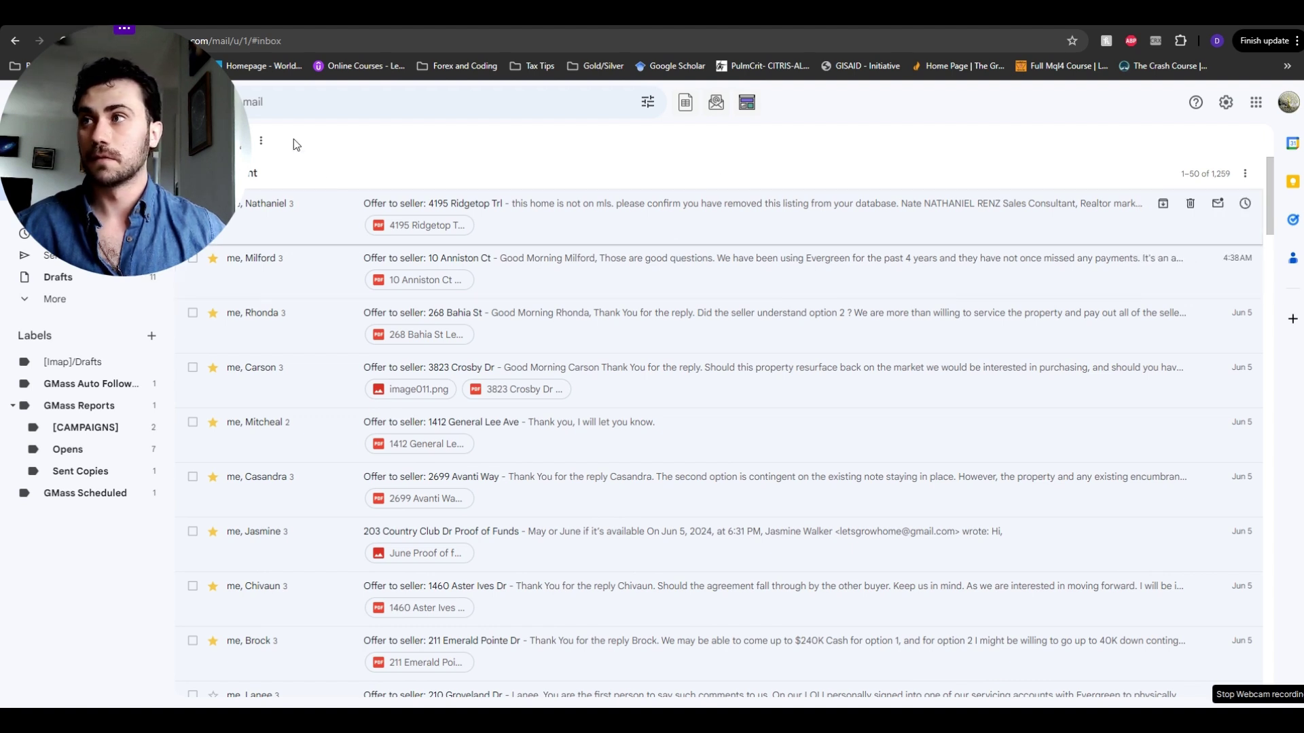
- Scroll the Gmail inbox to check the newly arrived 'Offer to seller' emails with PDFs
left_click_drag(220, 79, 1267, 81)
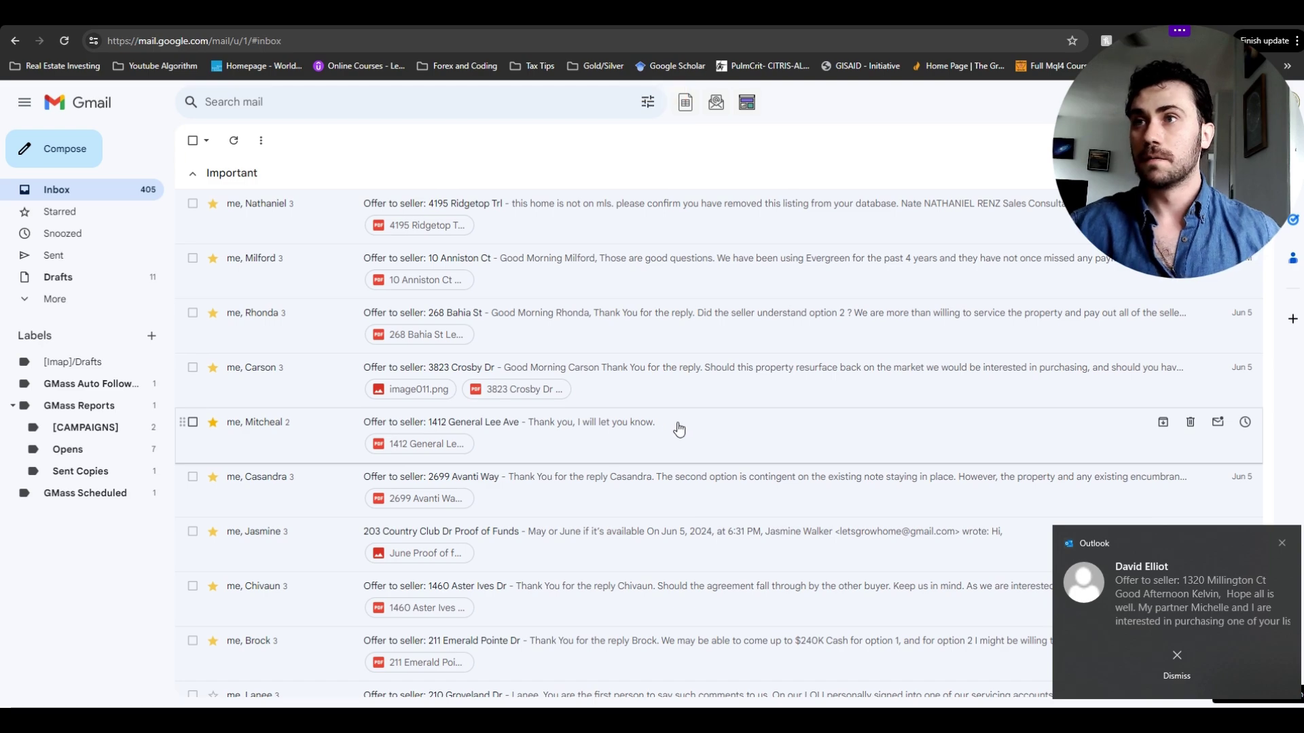
scroll(724, 455, "down", 15)
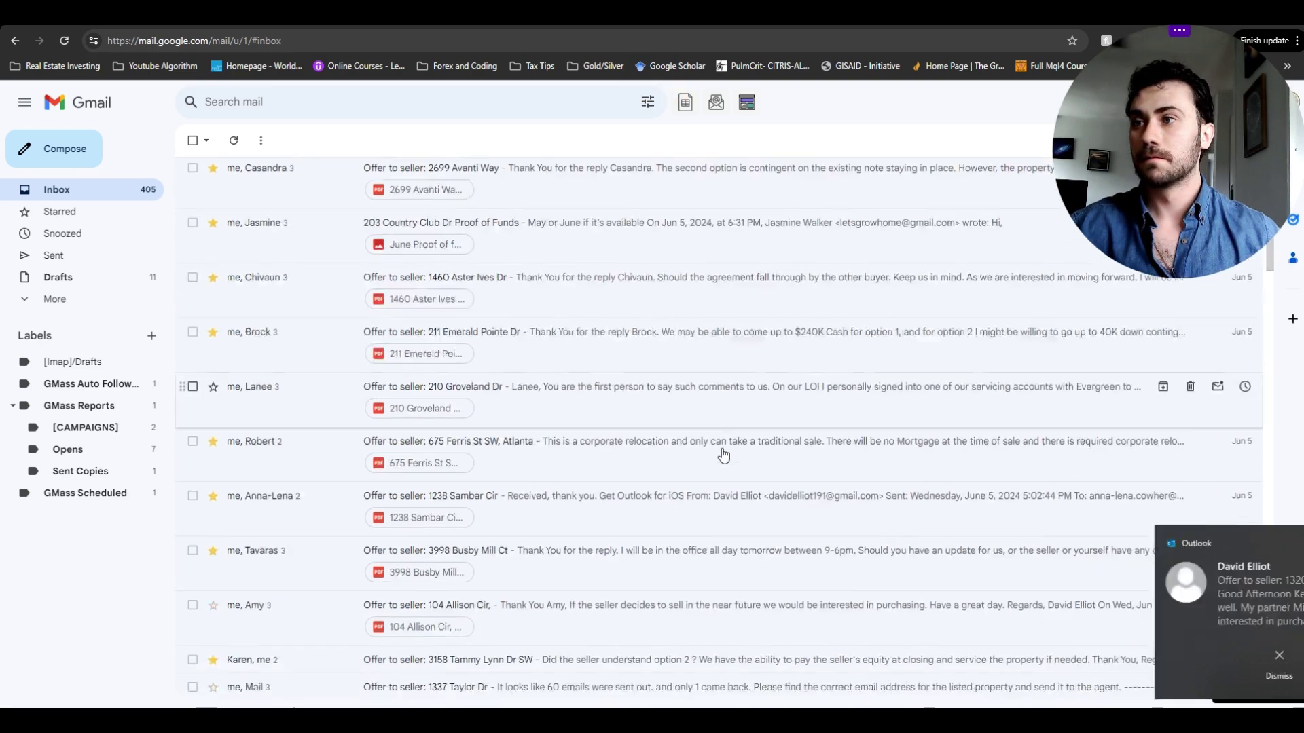
scroll(724, 455, "down", 12)
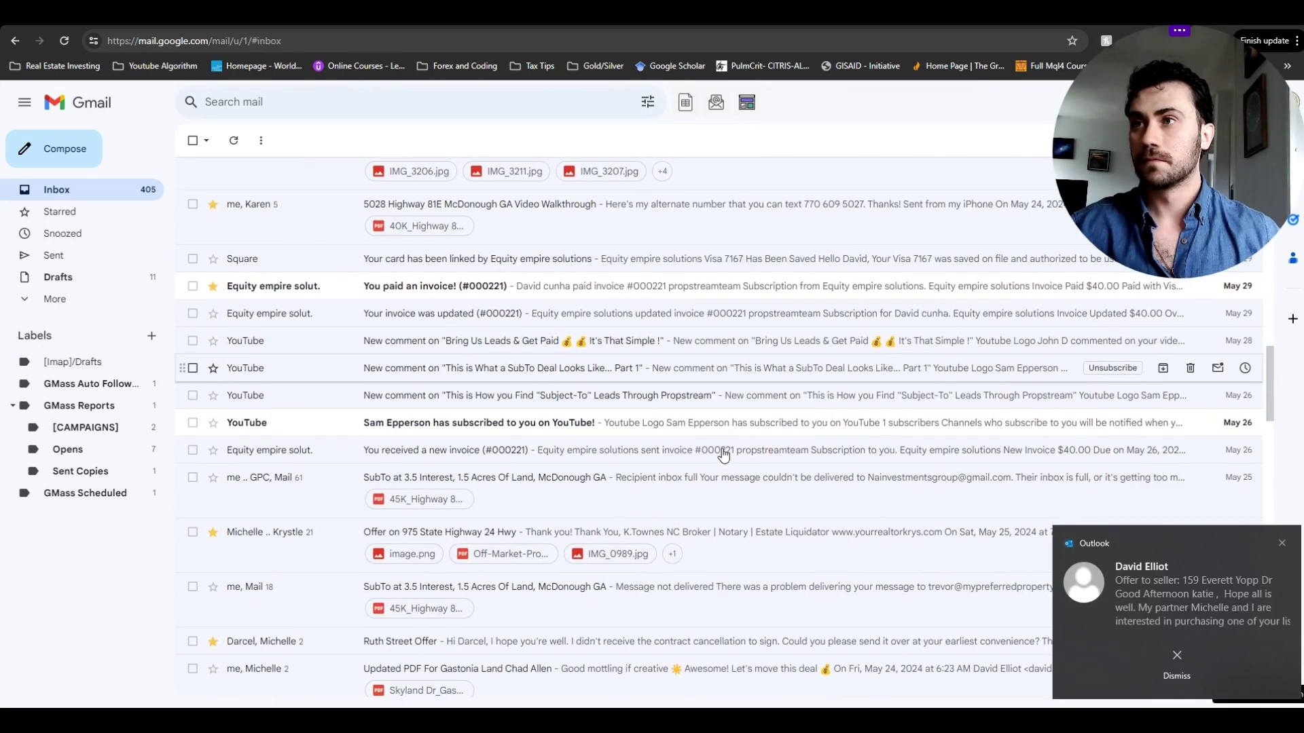
scroll(723, 454, "down", 5)
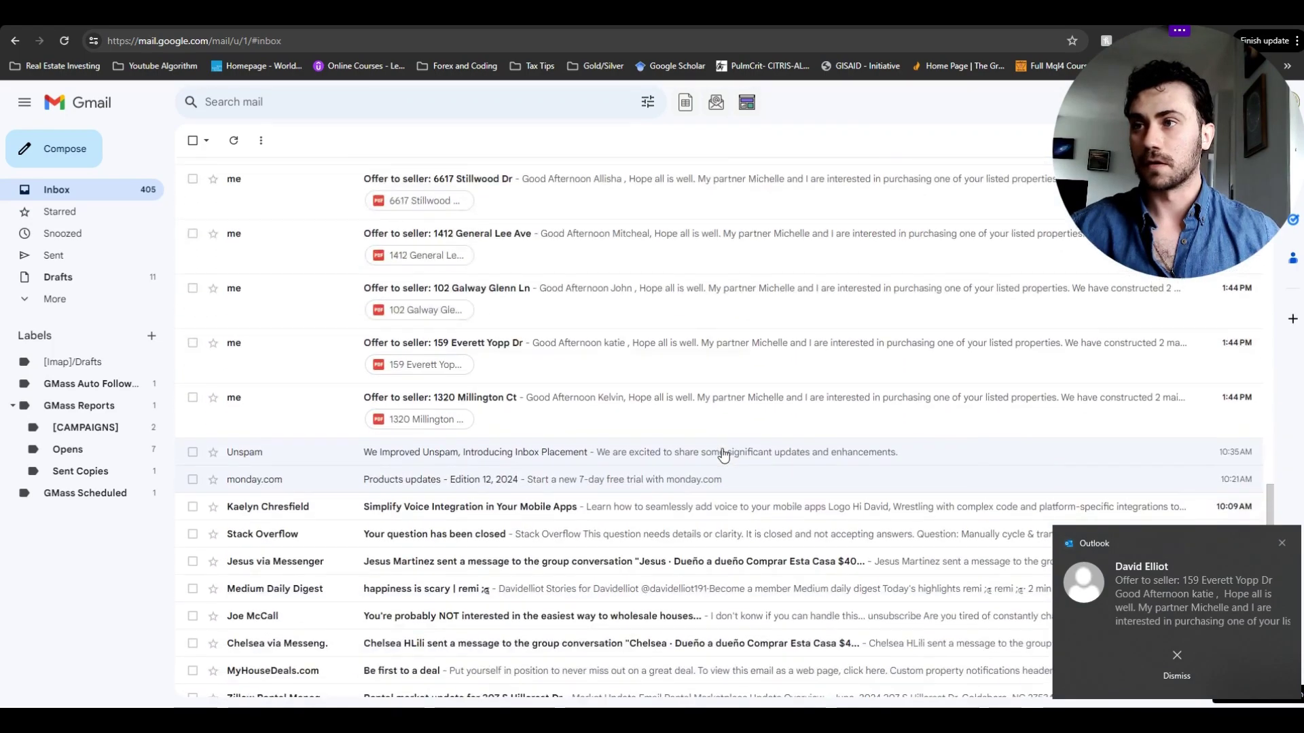
scroll(722, 453, "up", 4)
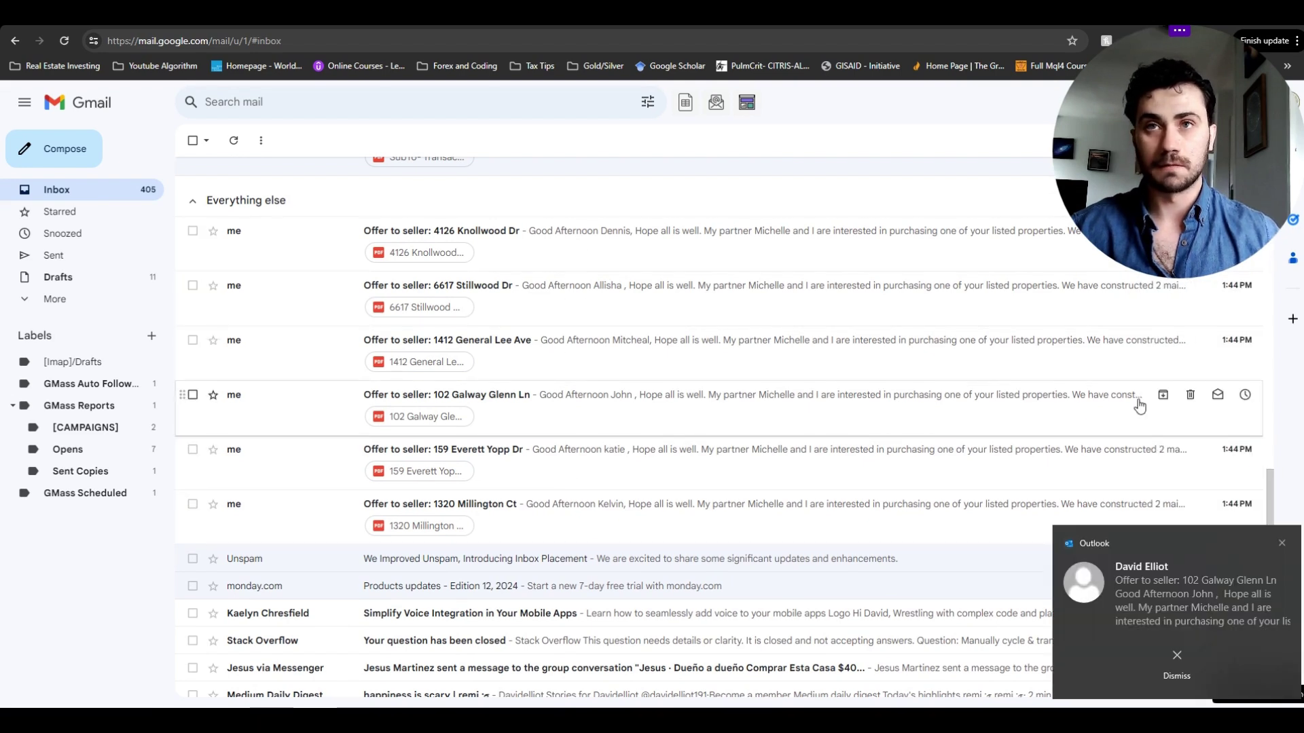
scroll(1077, 425, "up", 1)
- Dismiss the five Outlook new-mail notifications, including the Badin Lake one
left_click(1283, 545)
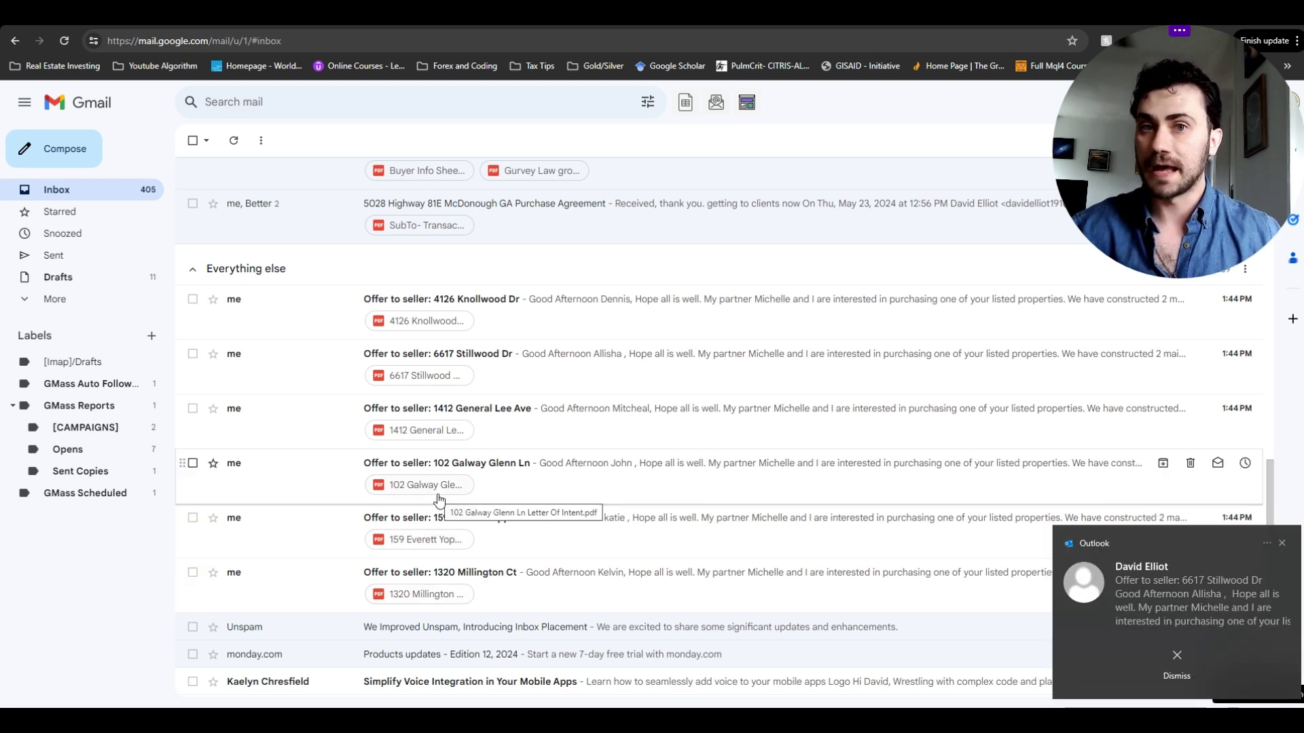
left_click(1282, 544)
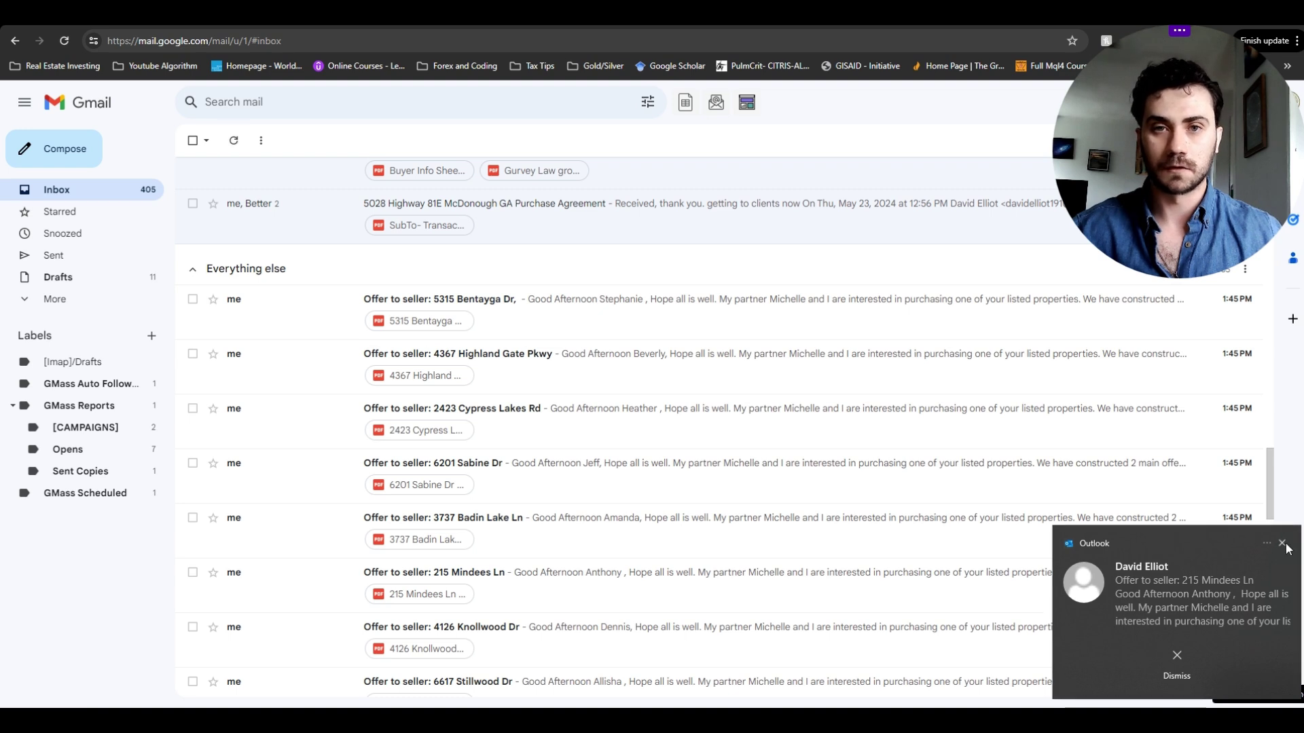
left_click(1282, 543)
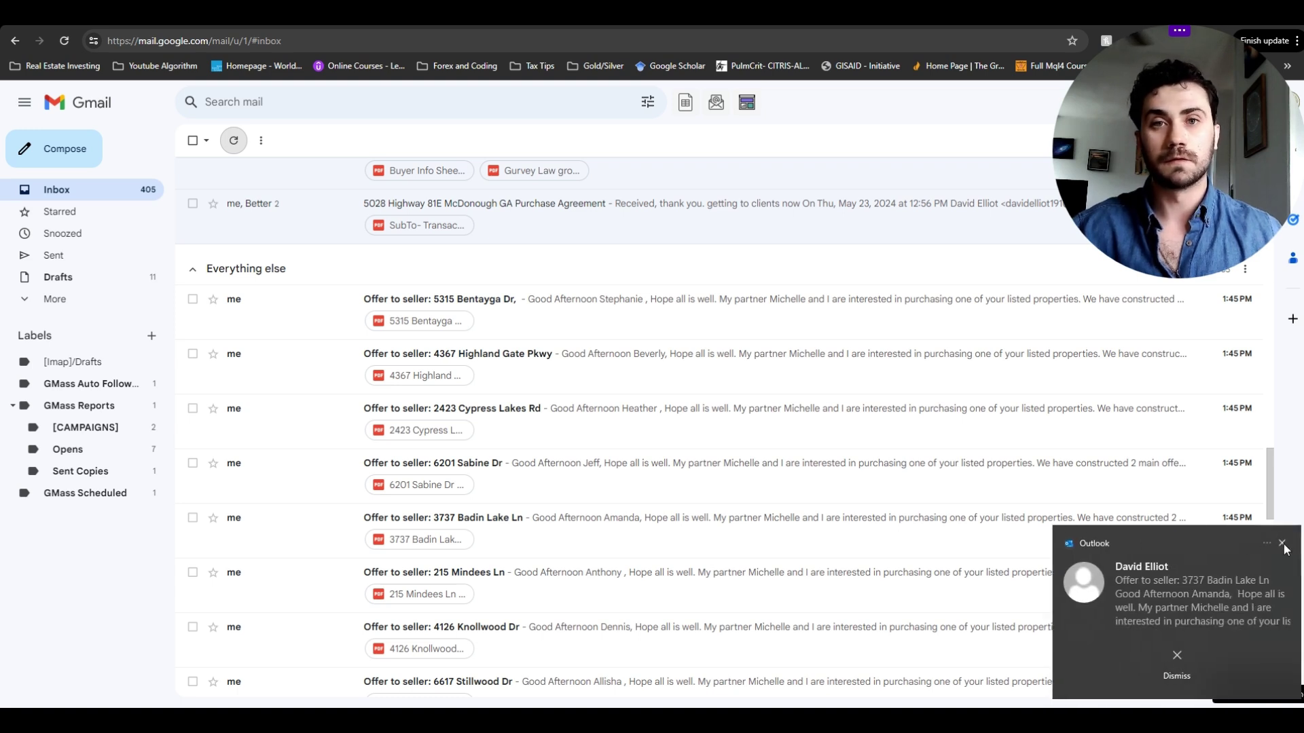
left_click(1283, 543)
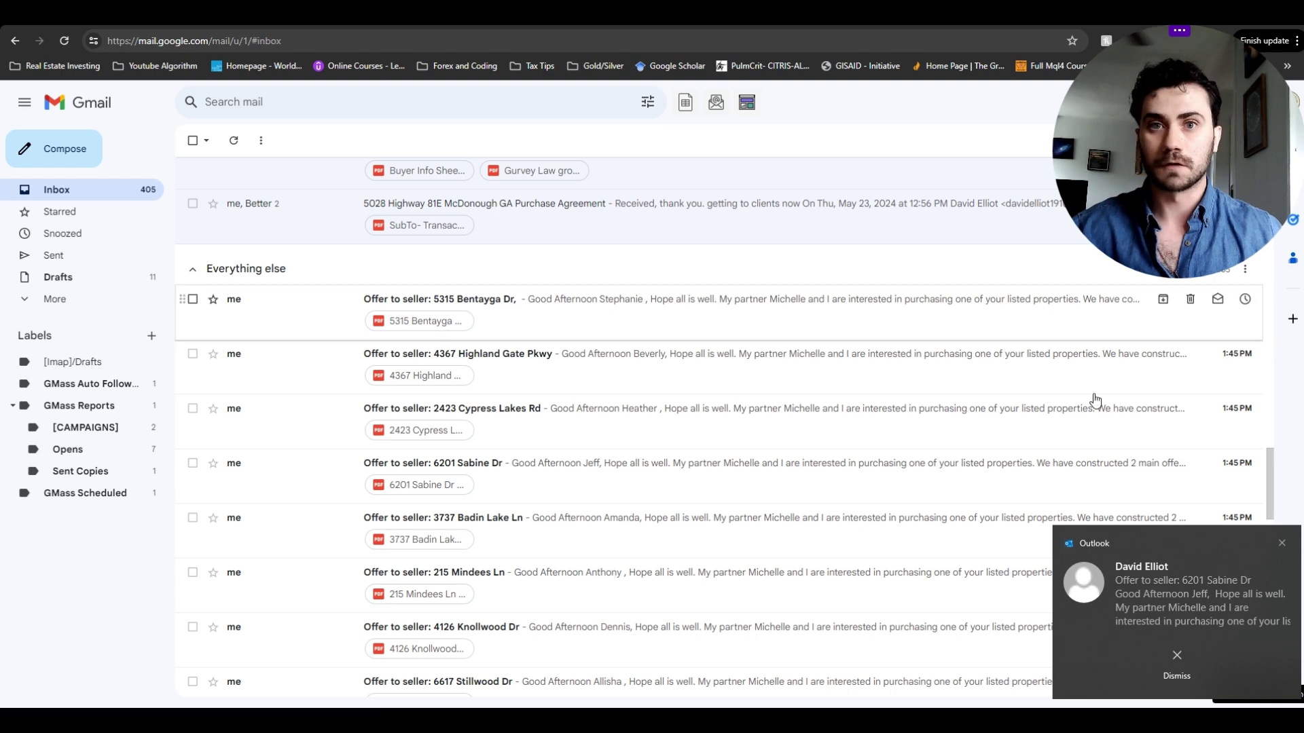
left_click(1283, 546)
- Scroll the inbox and dismiss the Cypress Lakes Outlook notification
scroll(689, 373, "down", 4)
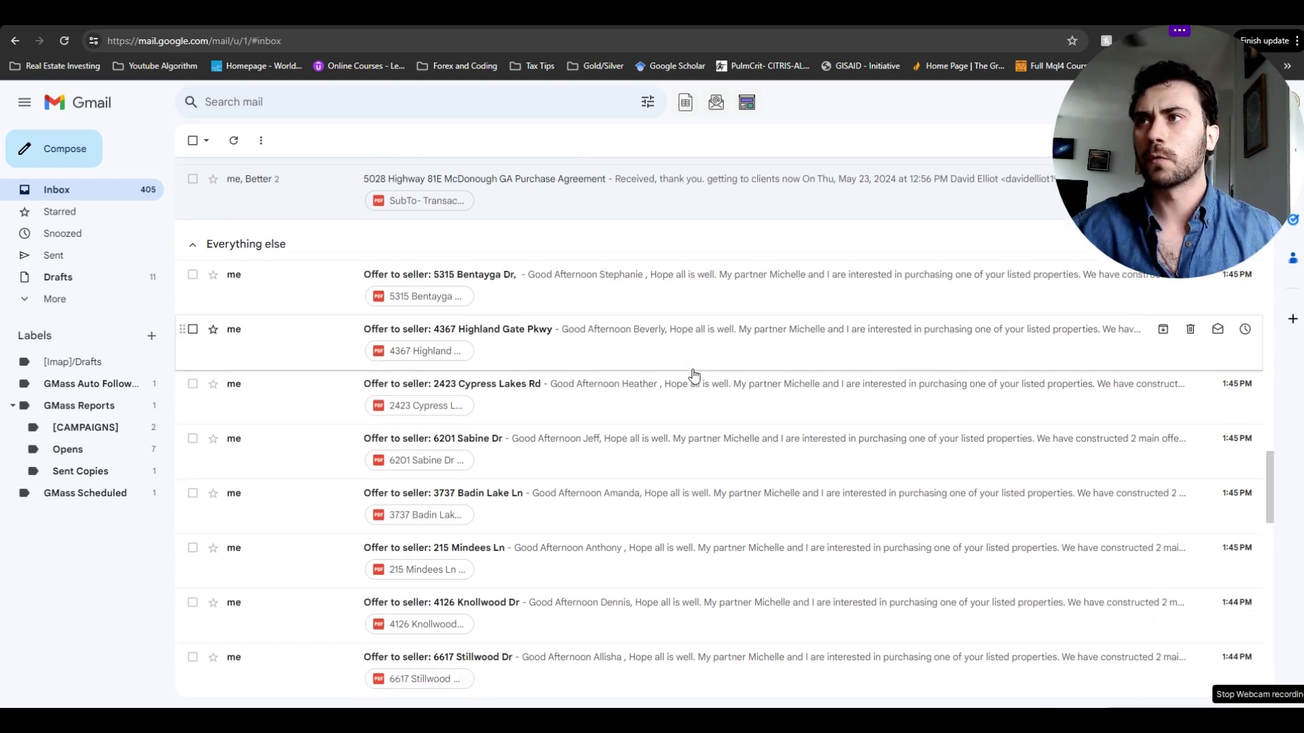
scroll(707, 379, "down", 2)
scroll(710, 381, "up", 2)
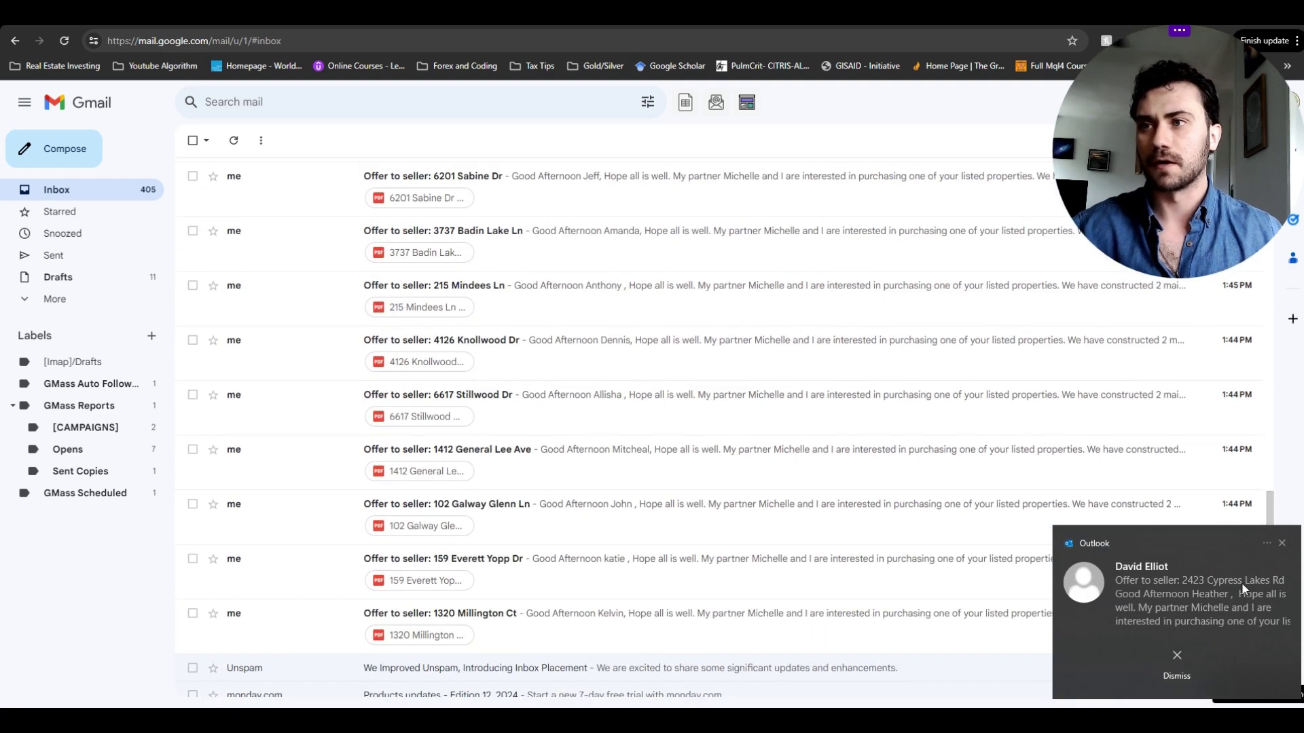
left_click(1282, 543)
scroll(751, 444, "up", 5)
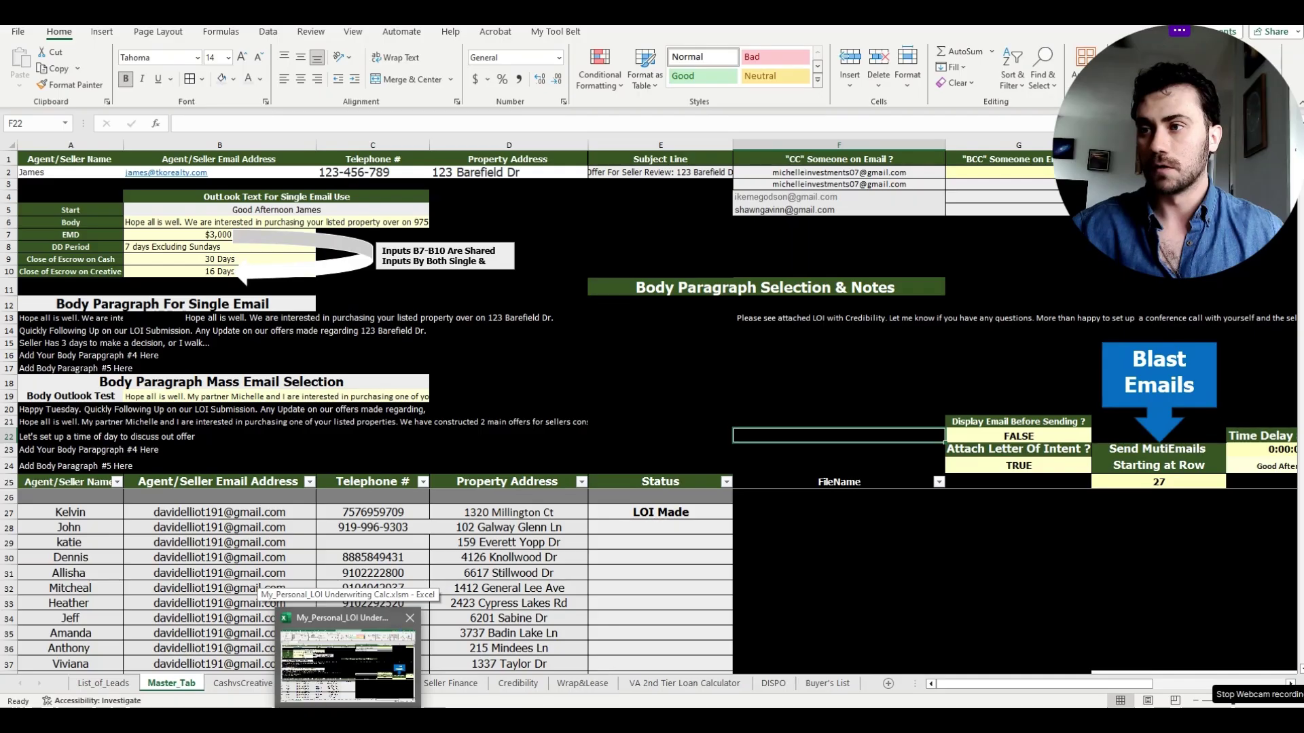
mouse_move(421, 717)
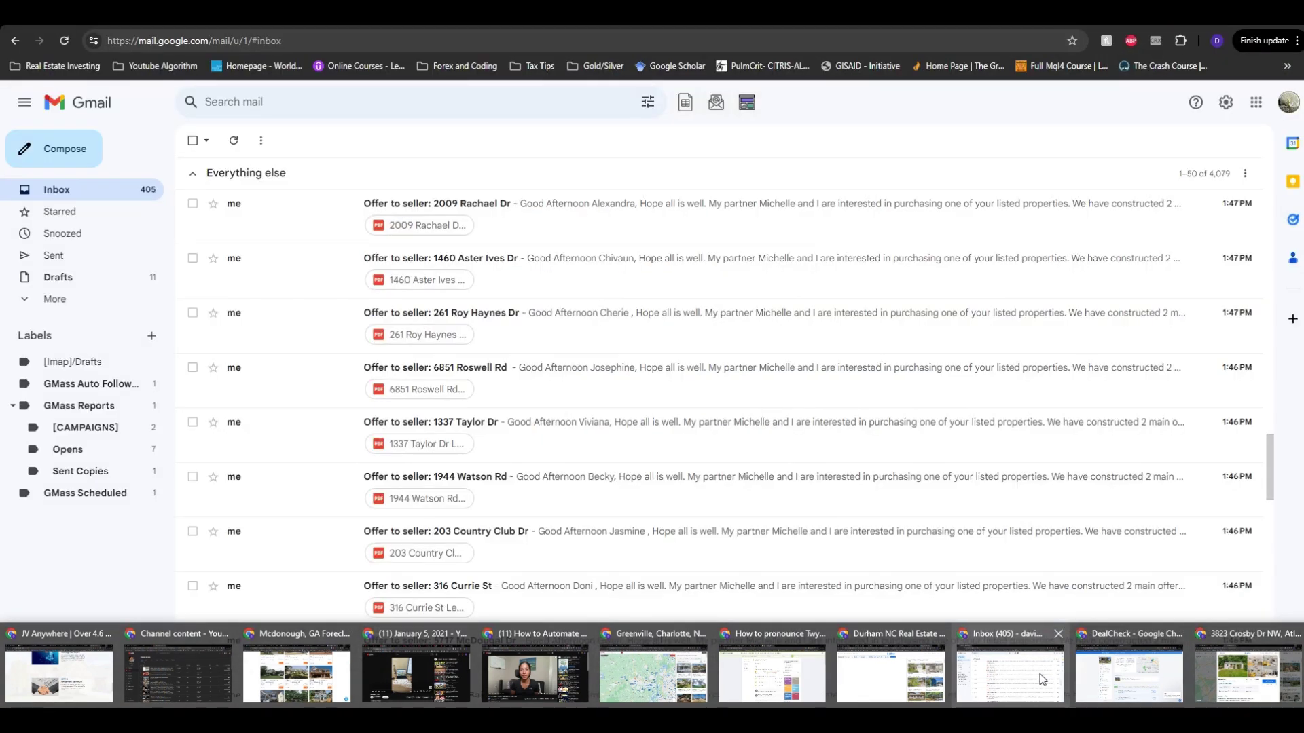
left_click(1010, 675)
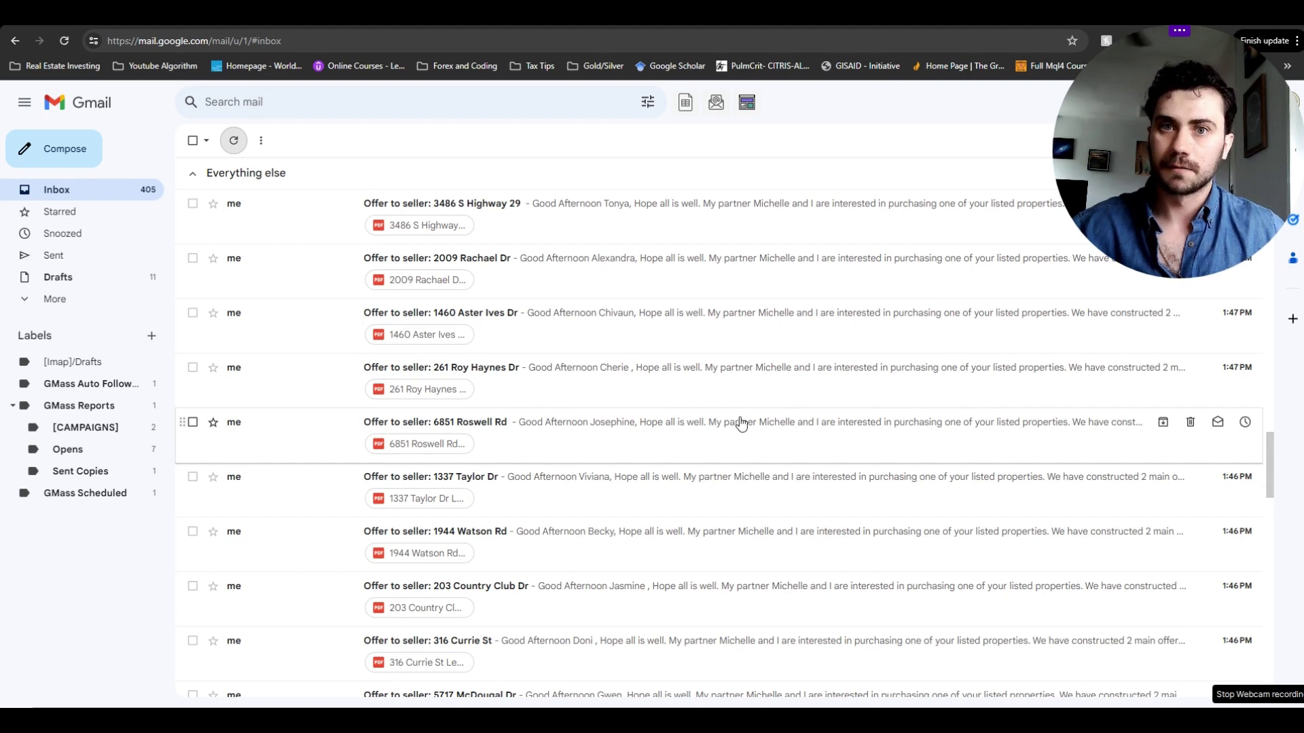
scroll(741, 423, "up", 5)
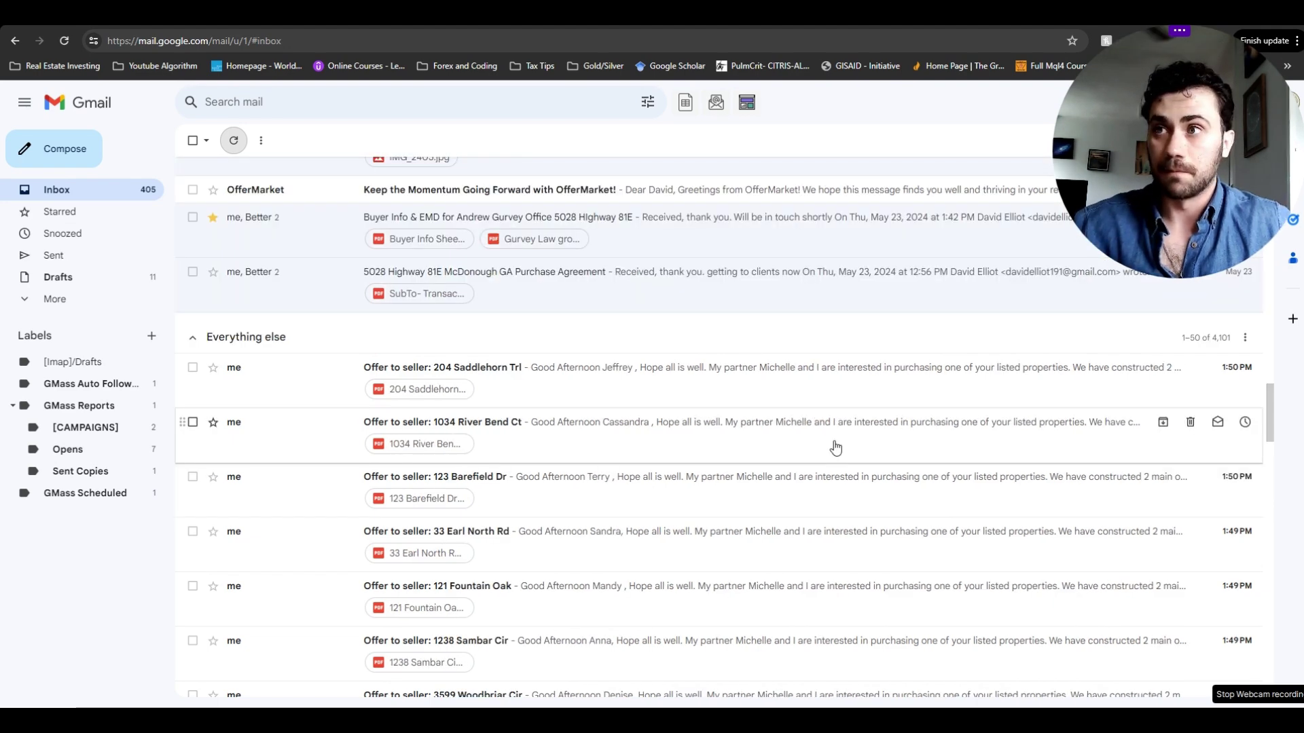
scroll(713, 367, "down", 2)
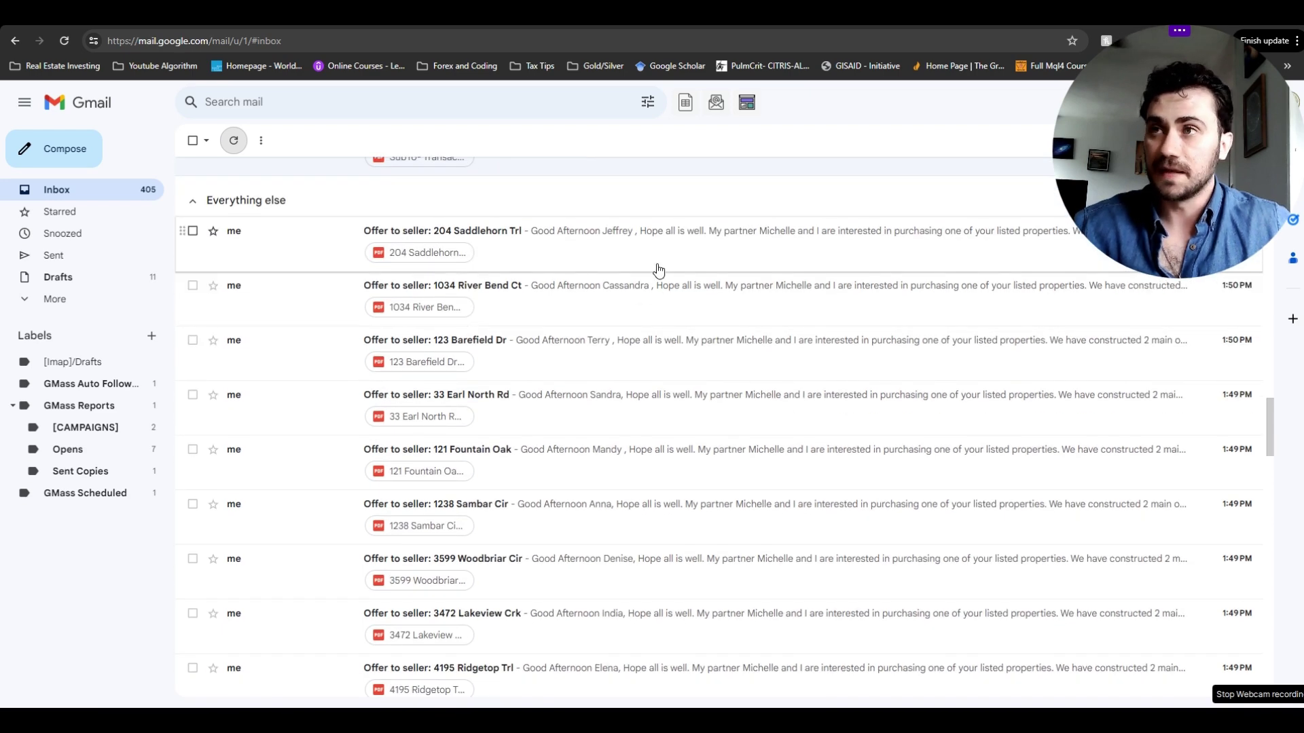
scroll(653, 261, "down", 2)
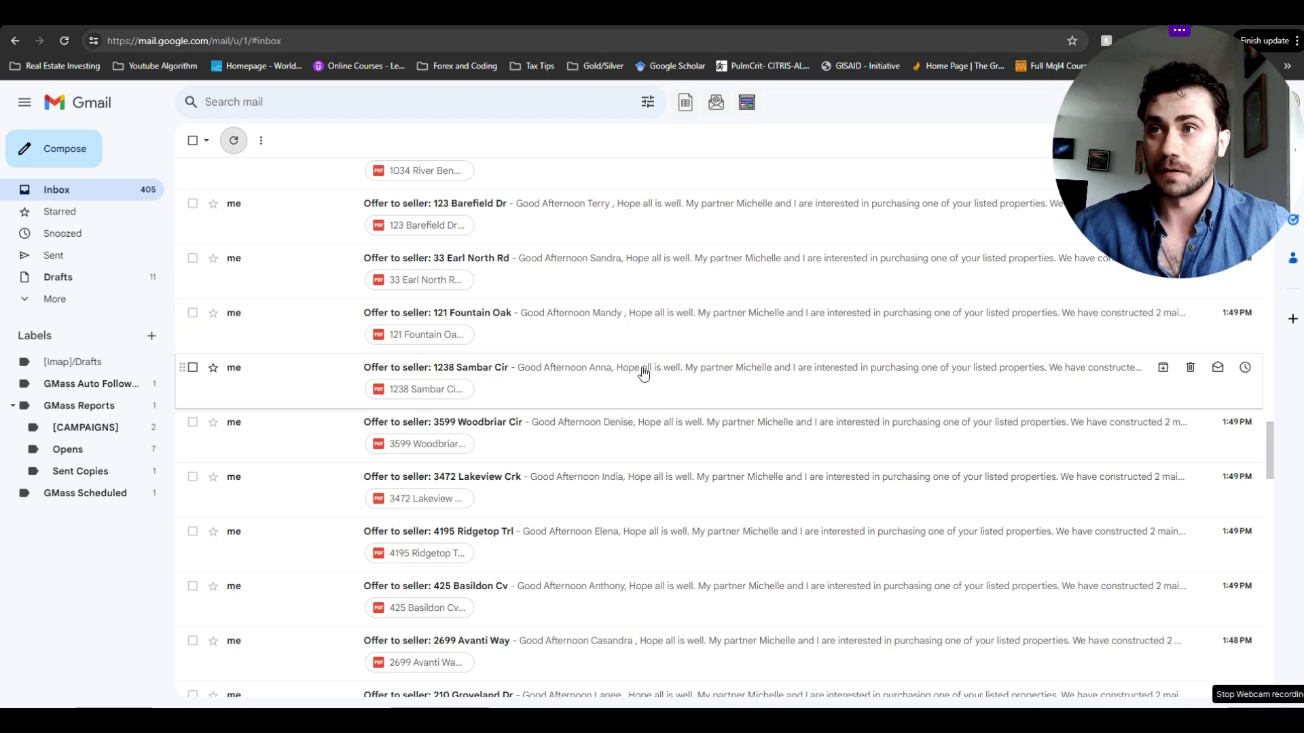
left_click(643, 329)
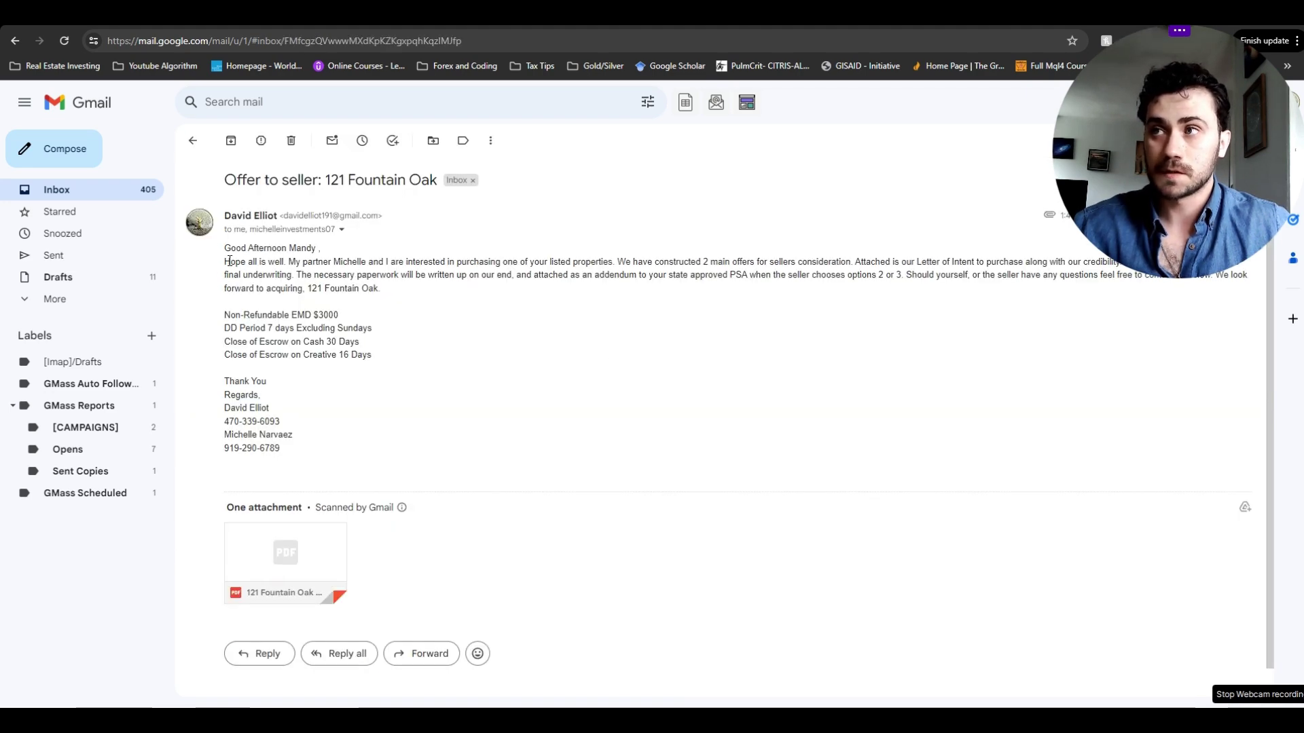
left_click_drag(229, 261, 474, 311)
left_click(493, 293)
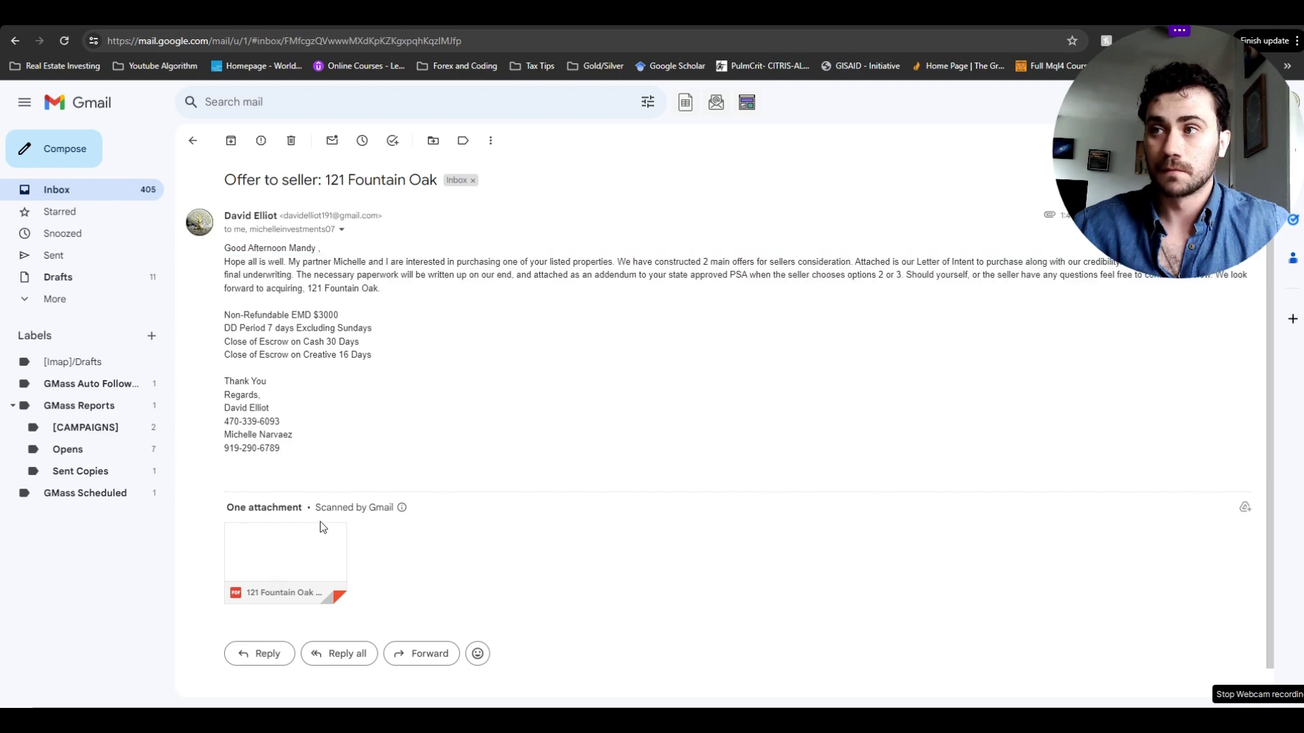
left_click(314, 534)
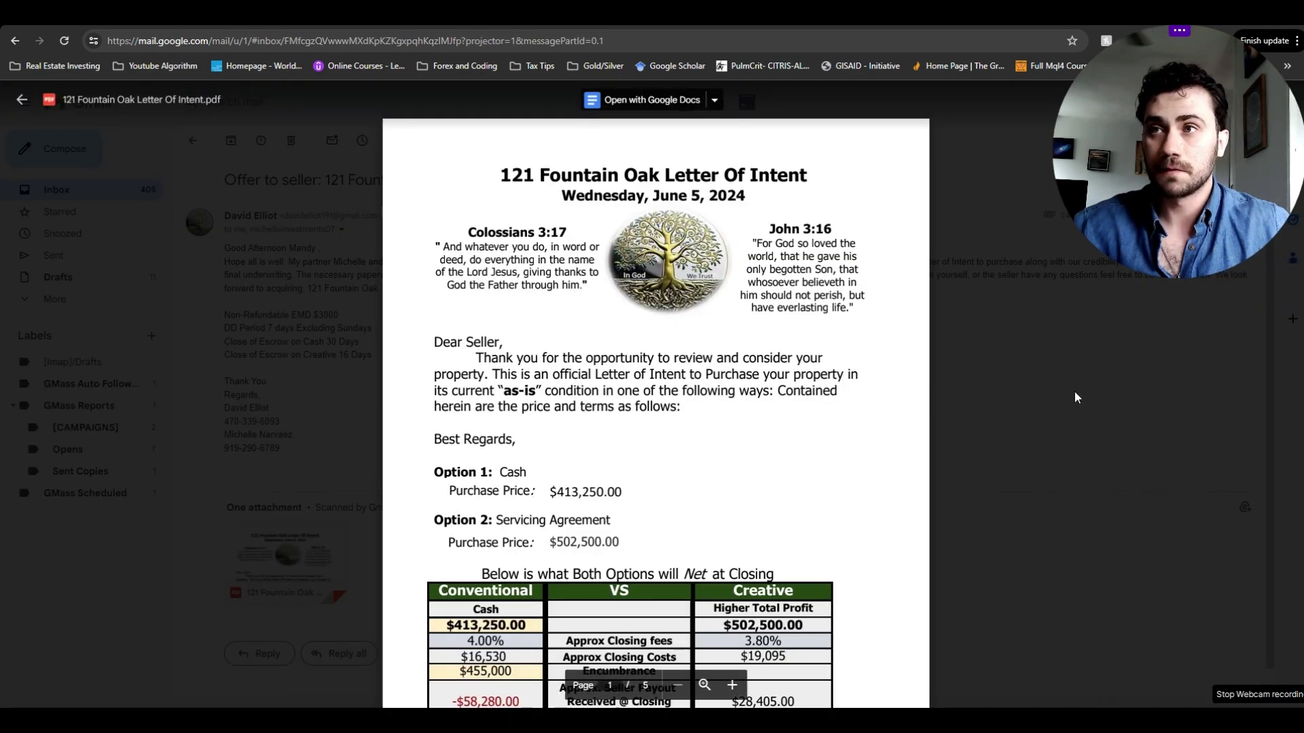
scroll(847, 432, "down", 6)
scroll(847, 434, "down", 10)
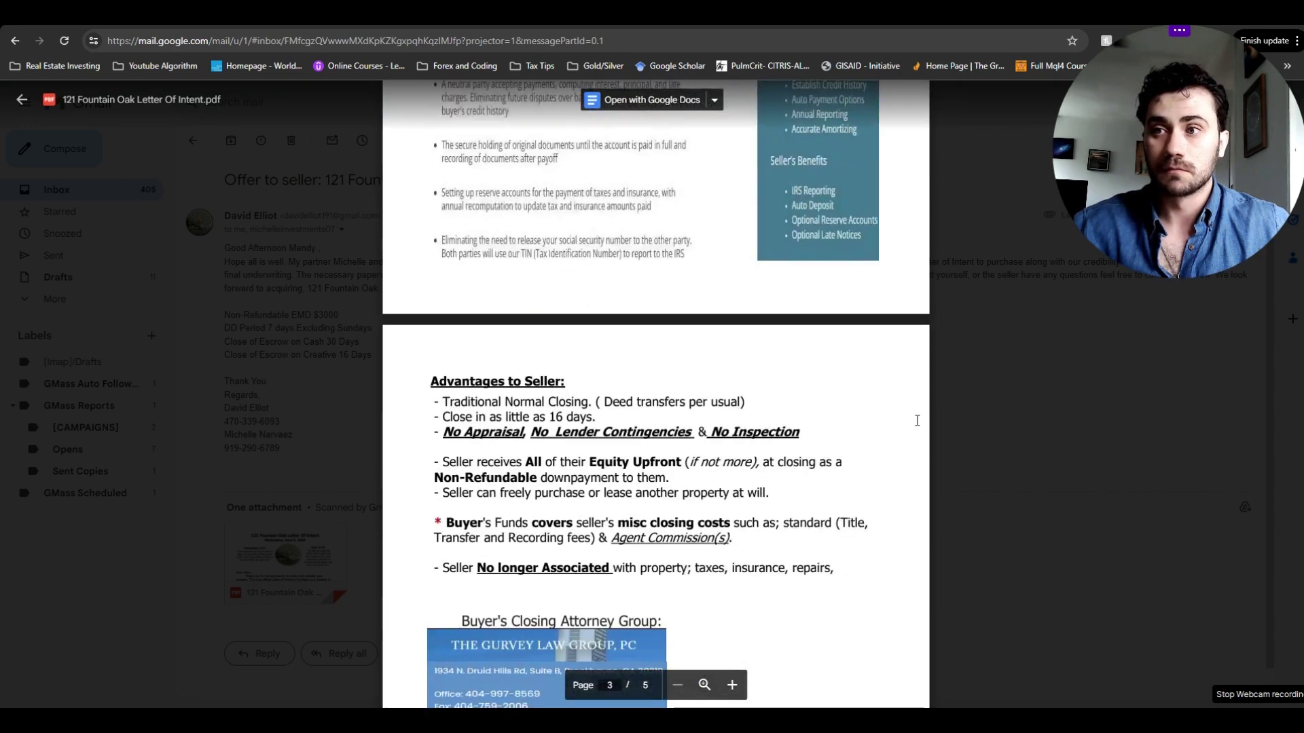
left_click(1109, 430)
left_click(193, 141)
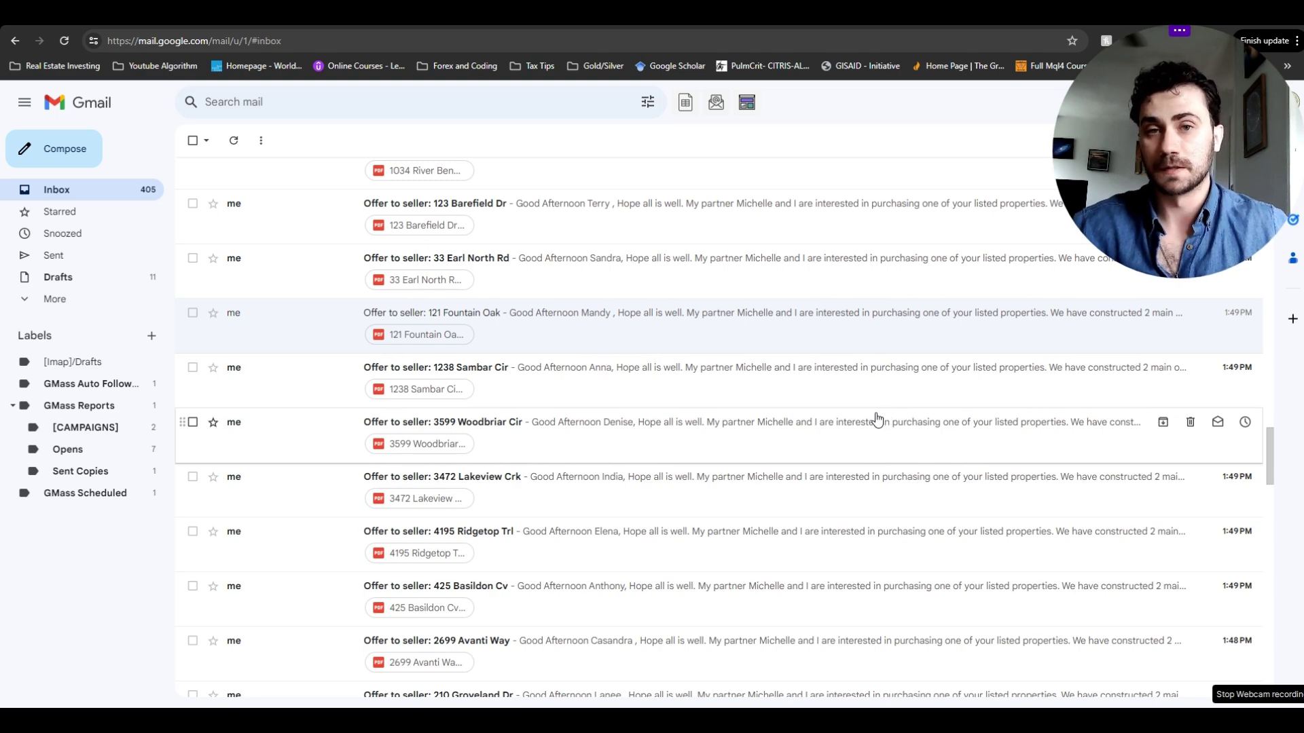
scroll(754, 440, "down", 5)
scroll(756, 442, "down", 11)
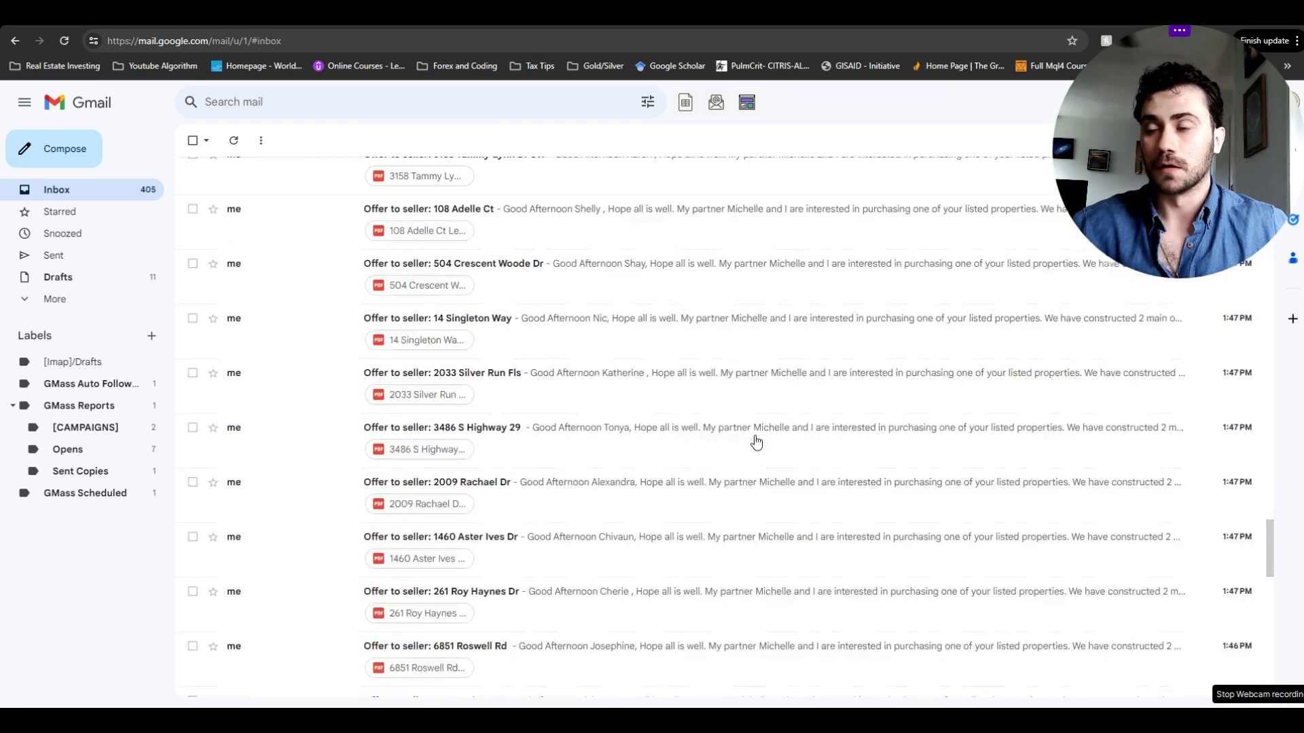
scroll(756, 442, "down", 13)
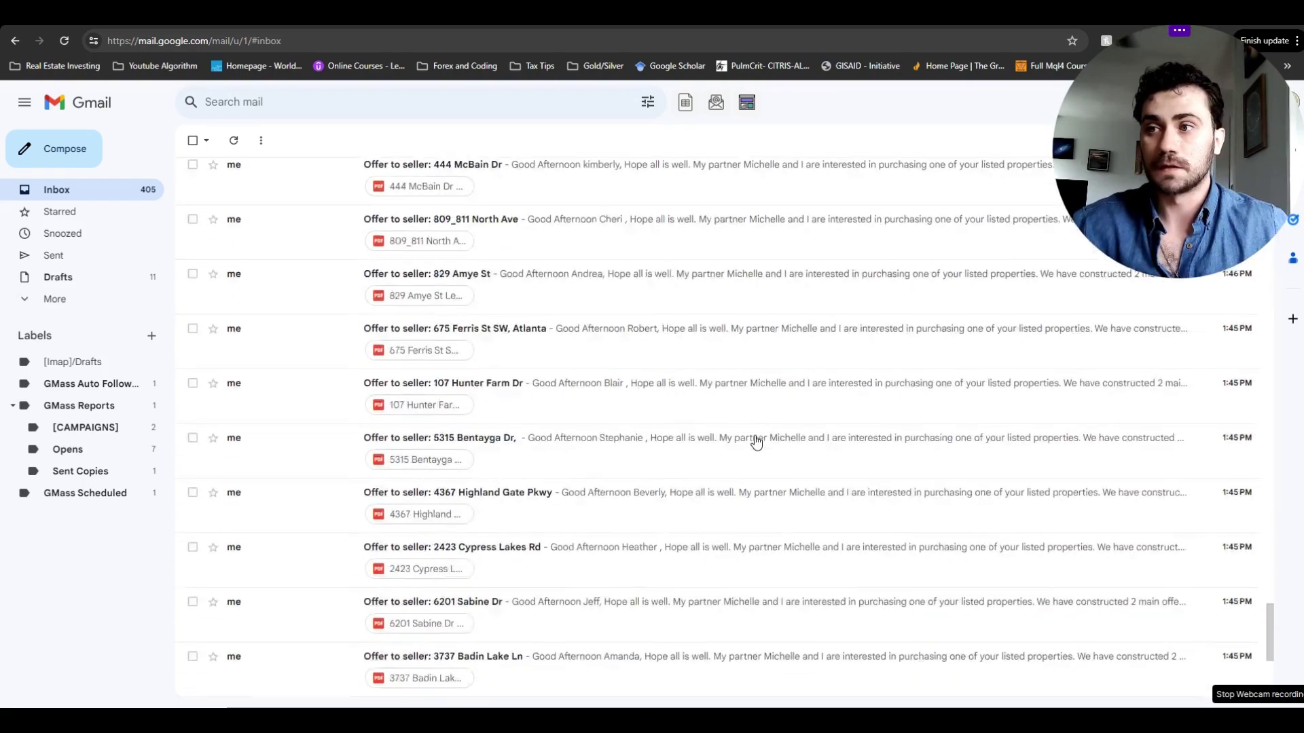
scroll(756, 442, "up", 15)
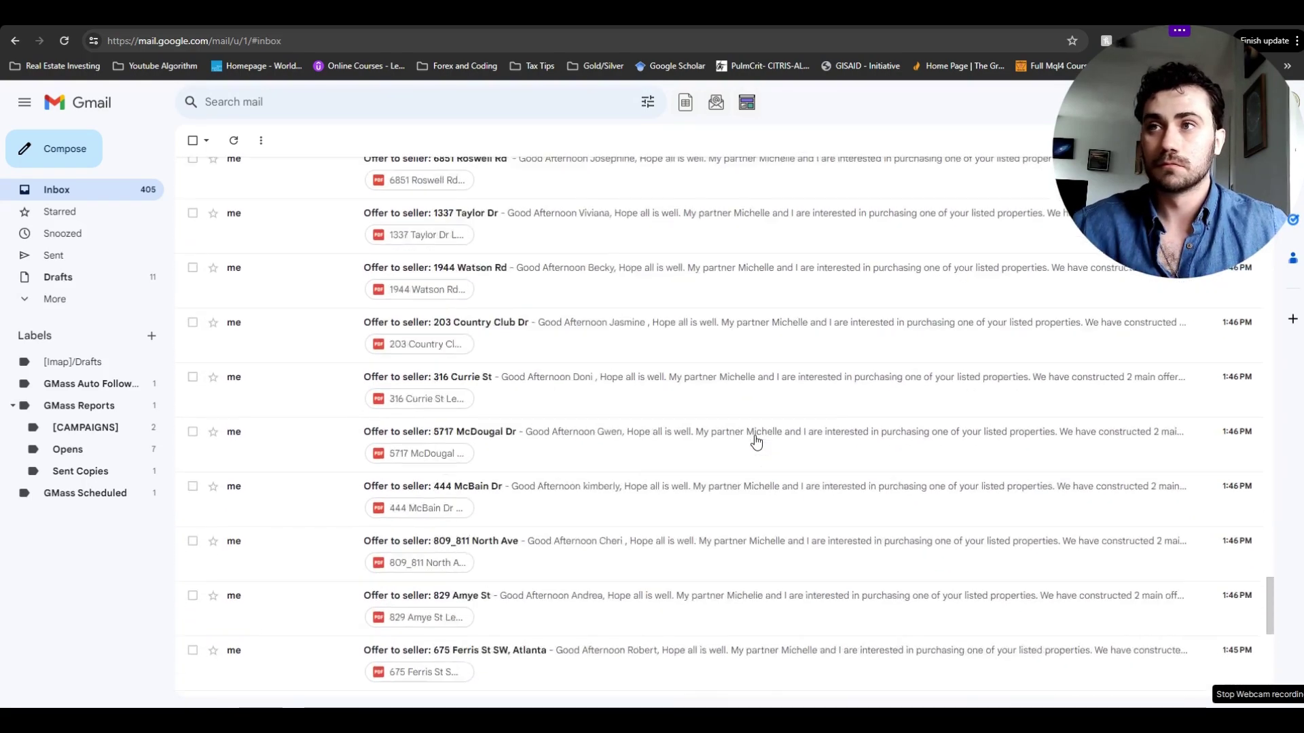
scroll(755, 442, "up", 8)
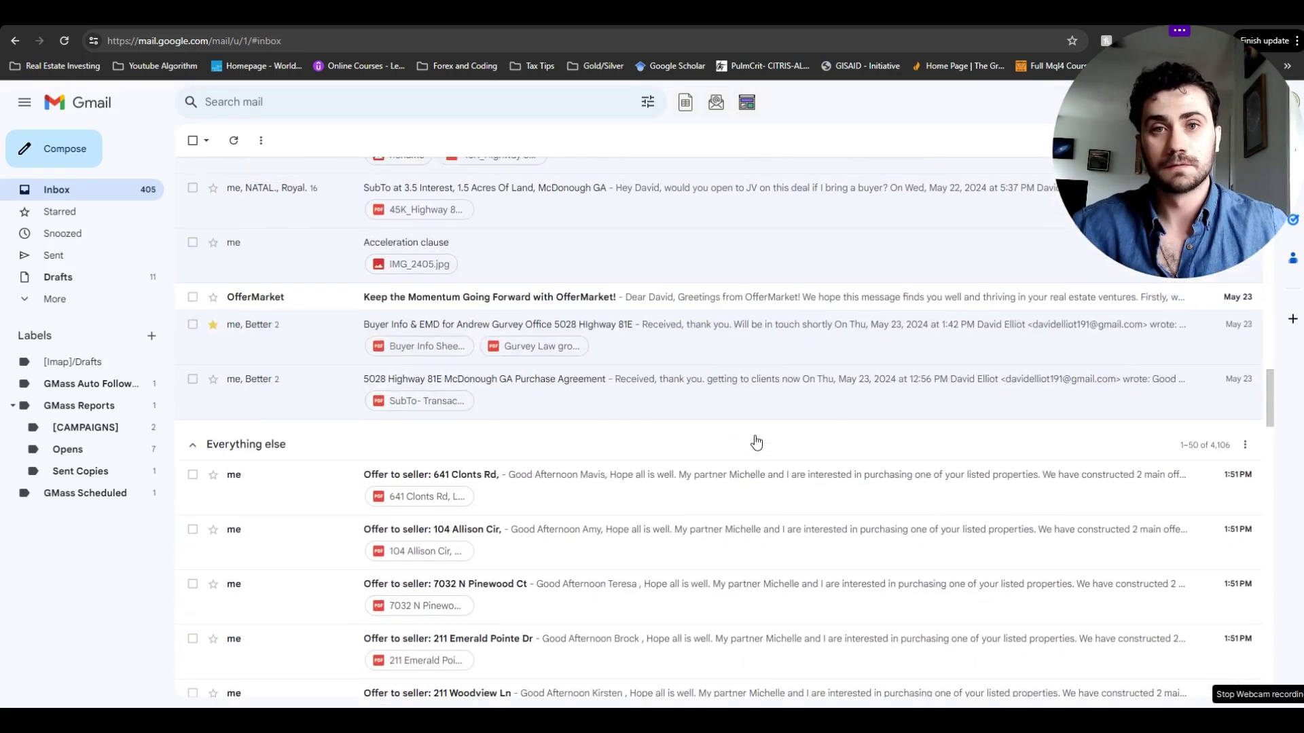
scroll(756, 443, "down", 4)
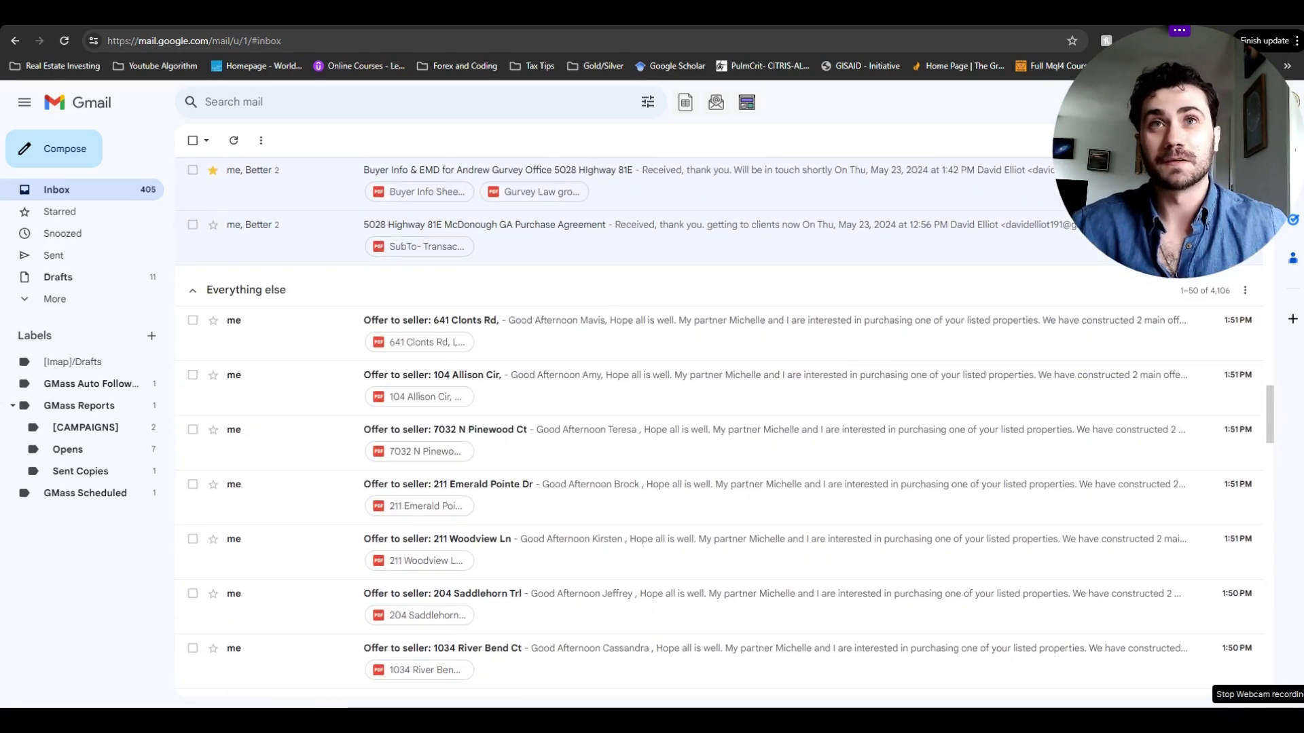
key("alt+Tab")
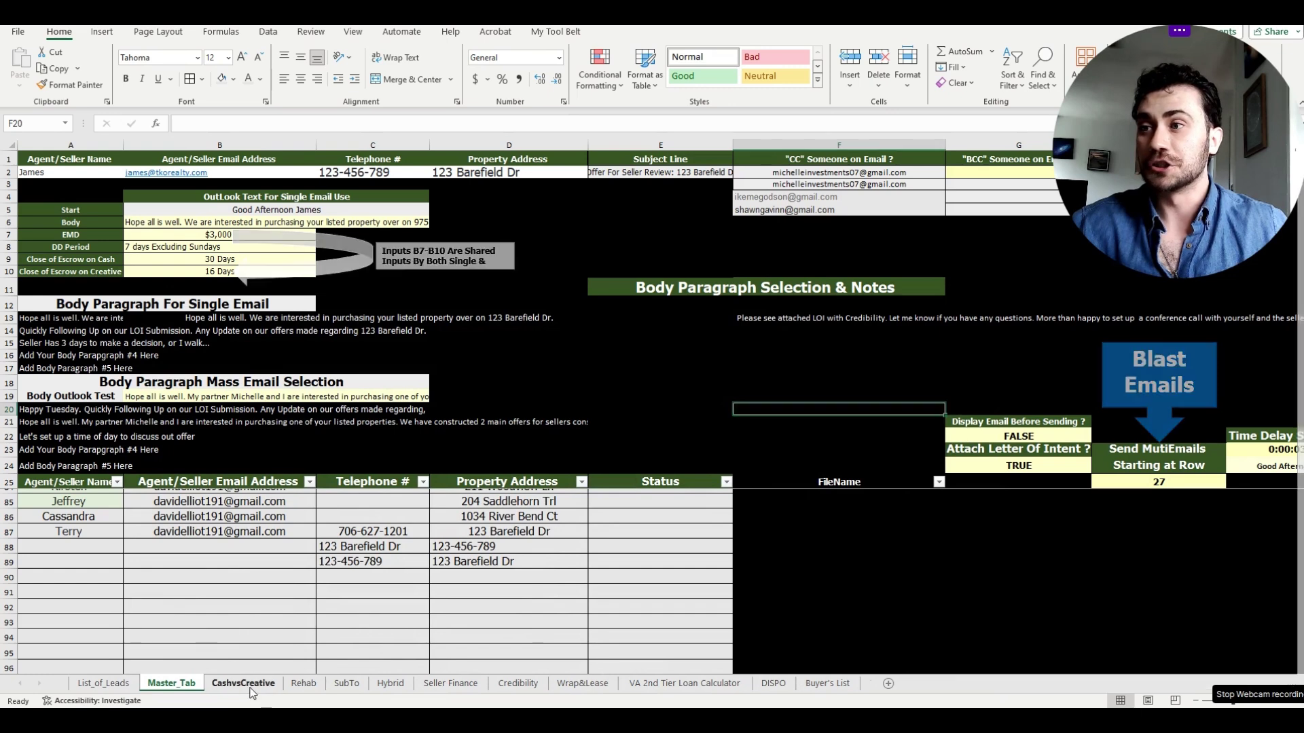
- View the CashvsCreative sheet, then select the Master_Tab email body paragraphs in A13:A17
left_click(244, 684)
left_click(931, 374)
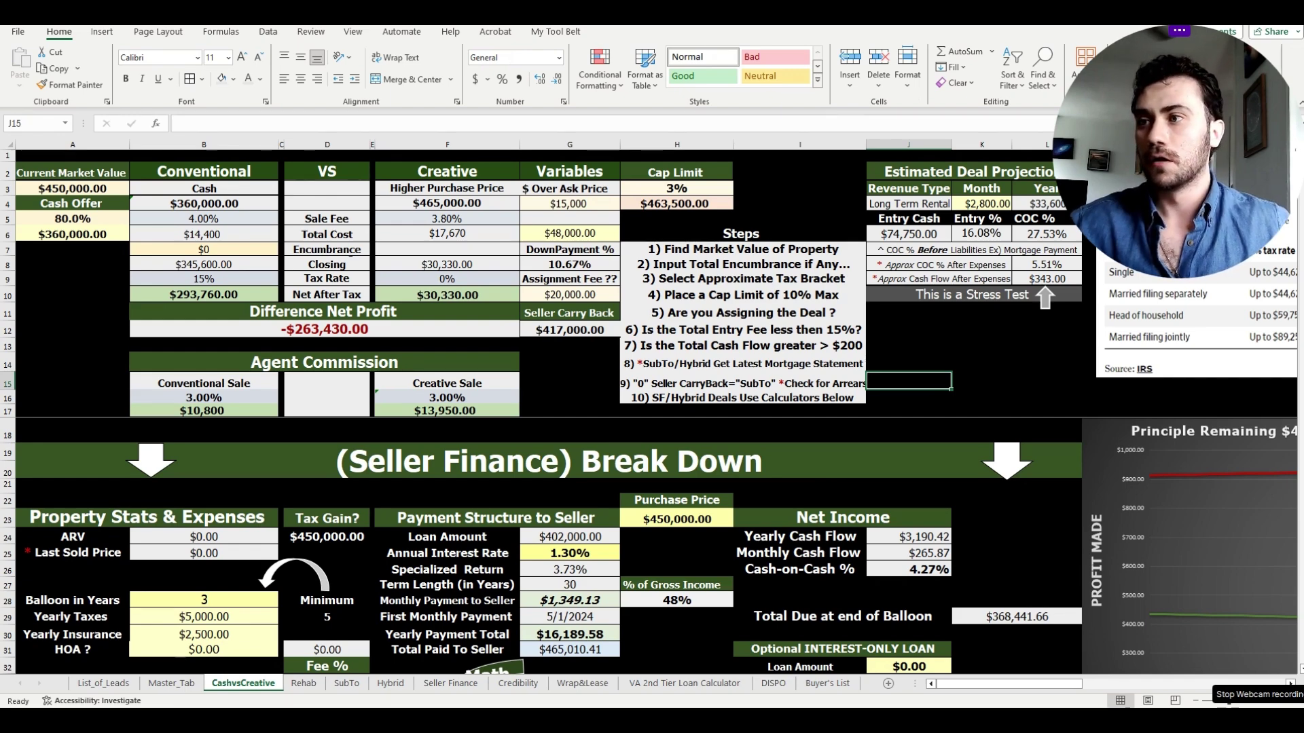
left_click(161, 686)
scroll(547, 542, "up", 10)
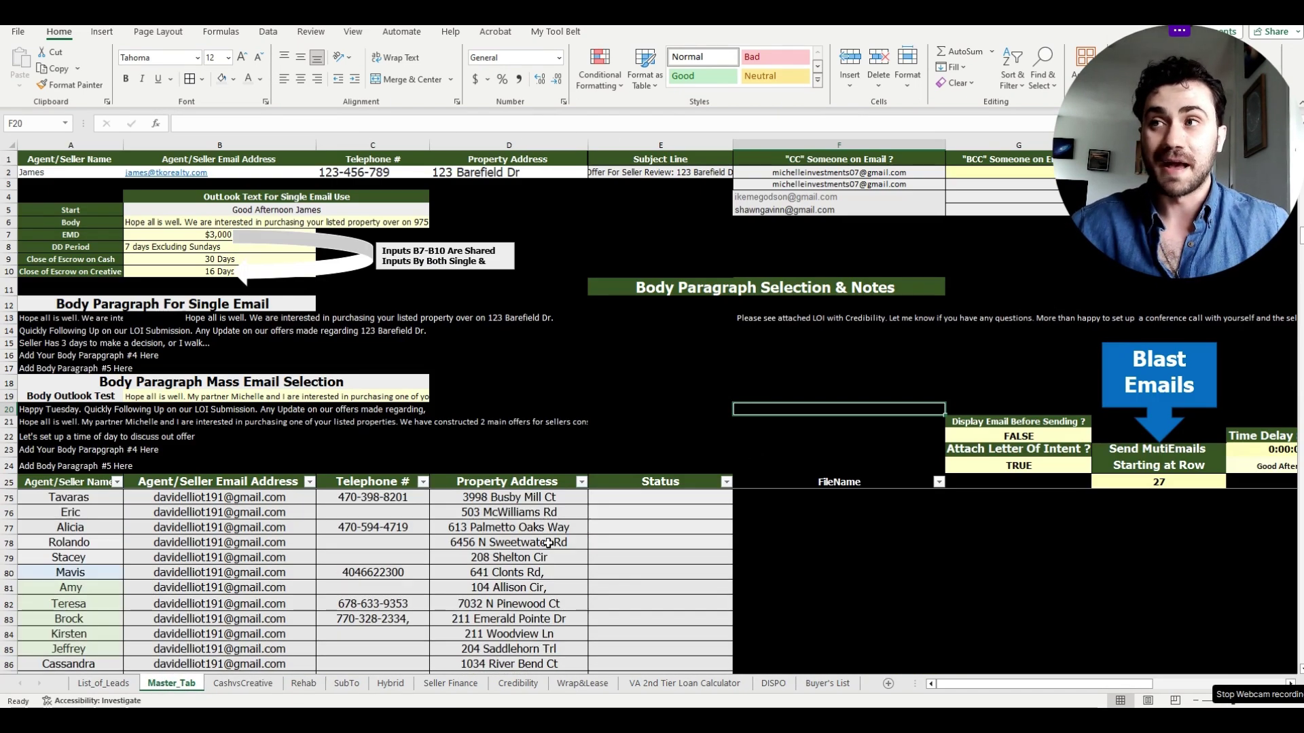
scroll(547, 541, "up", 9)
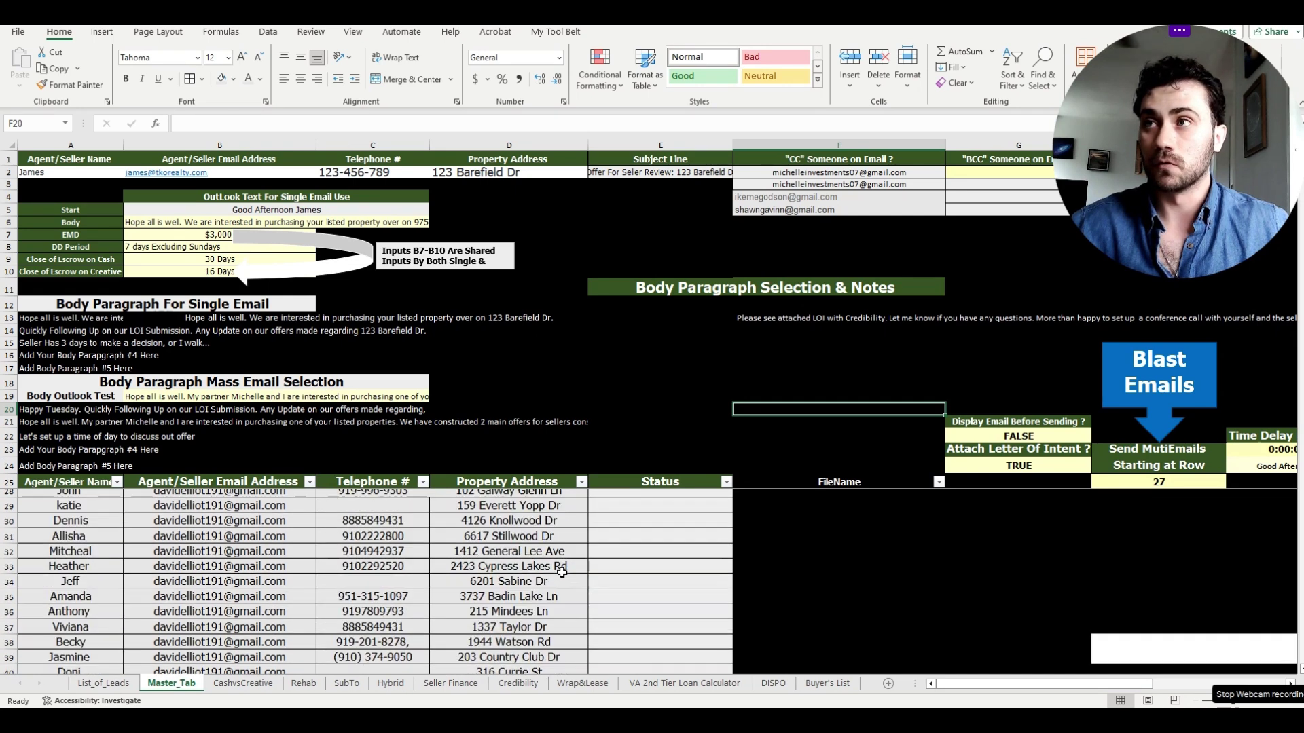
scroll(562, 573, "up", 1)
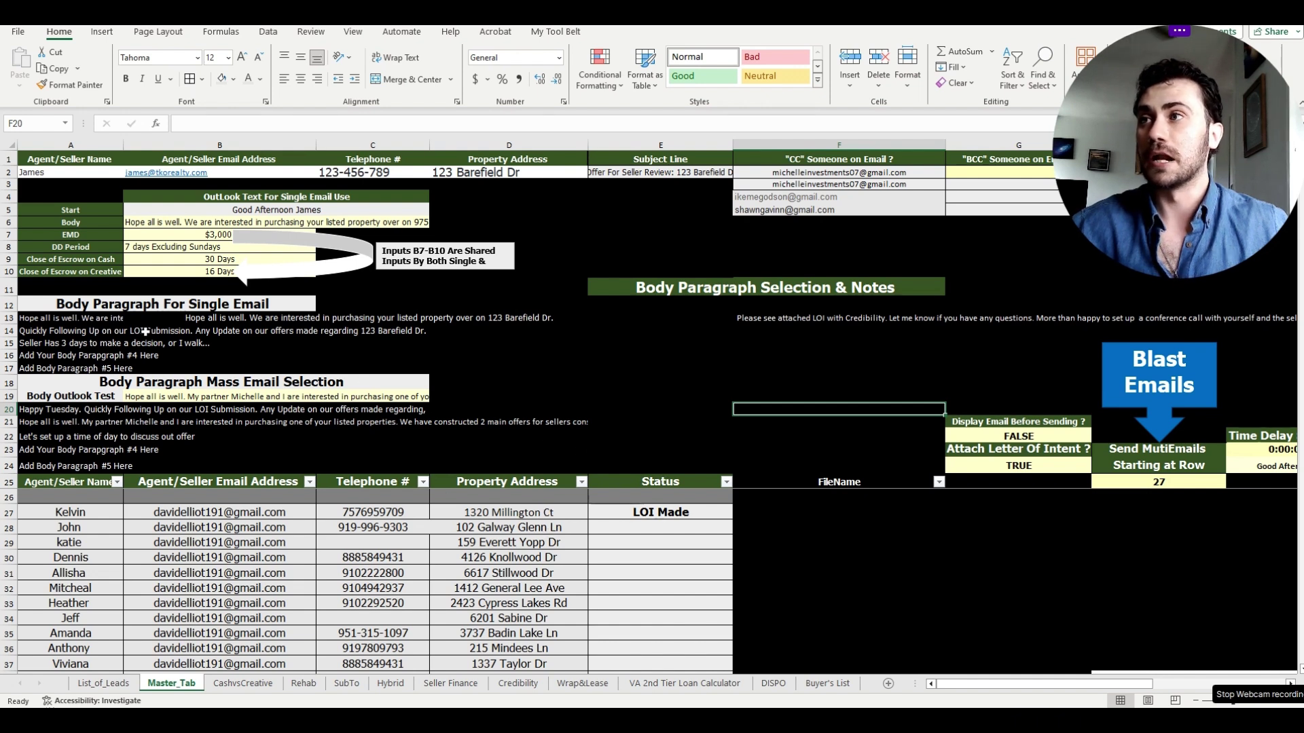
left_click_drag(59, 318, 118, 371)
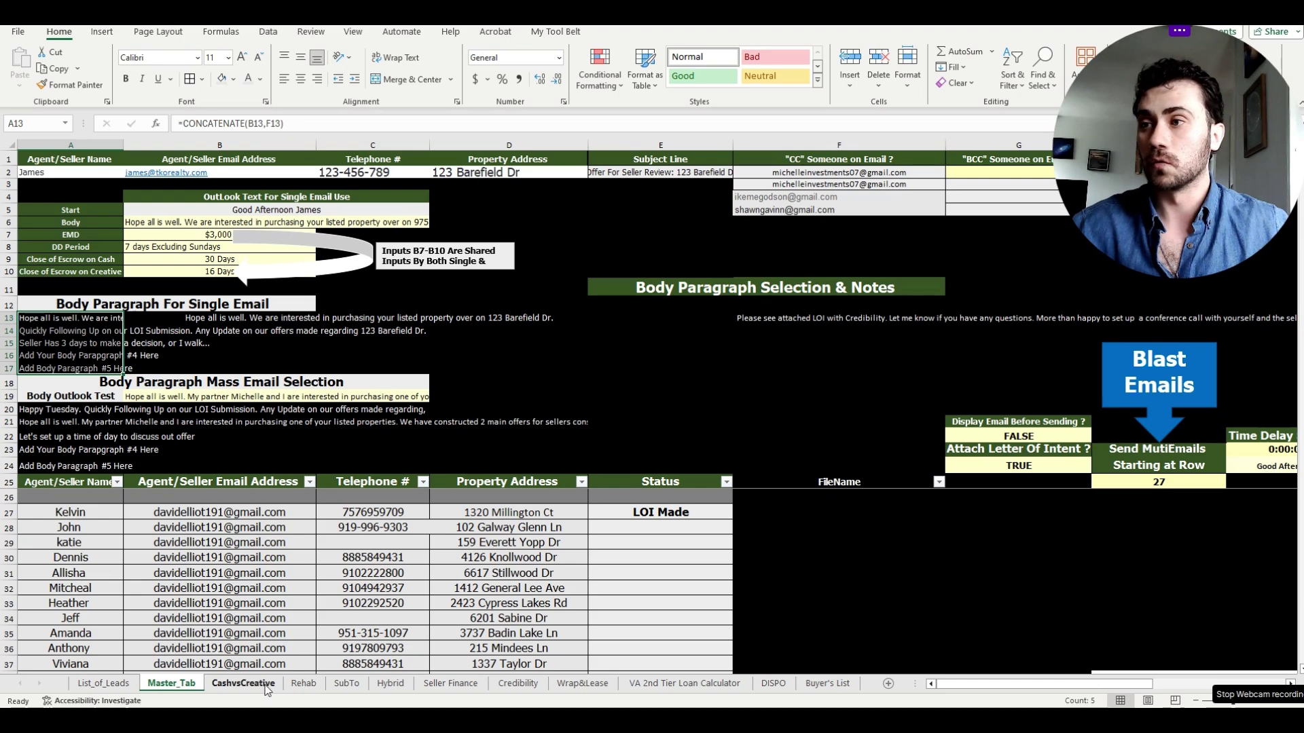
left_click(243, 683)
left_click(303, 685)
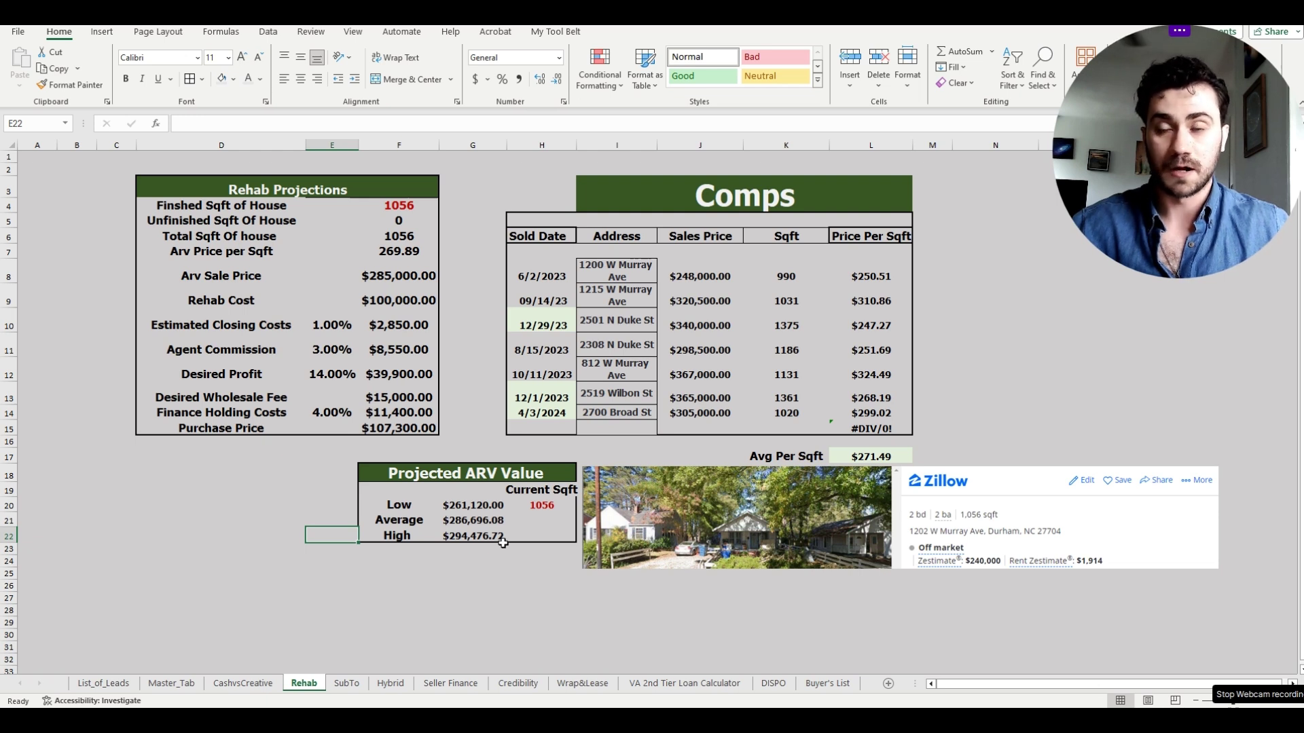
left_click(467, 574)
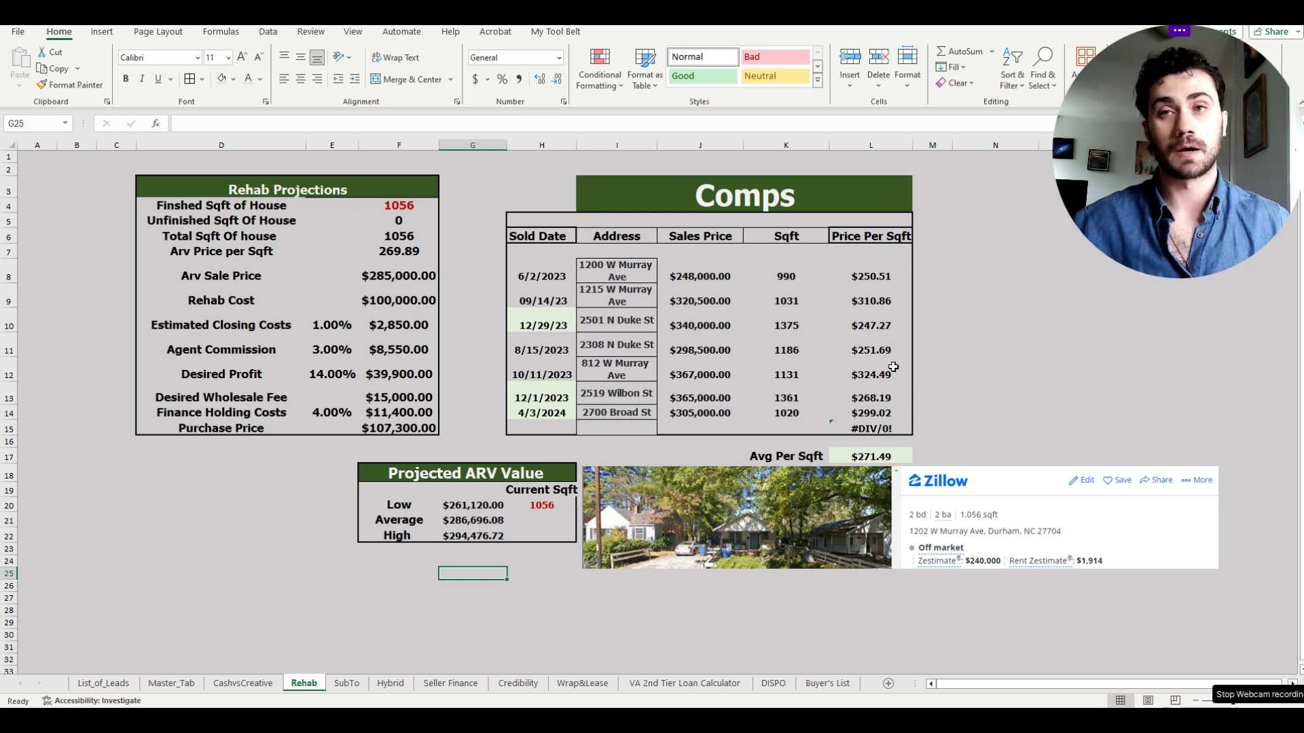
left_click(347, 683)
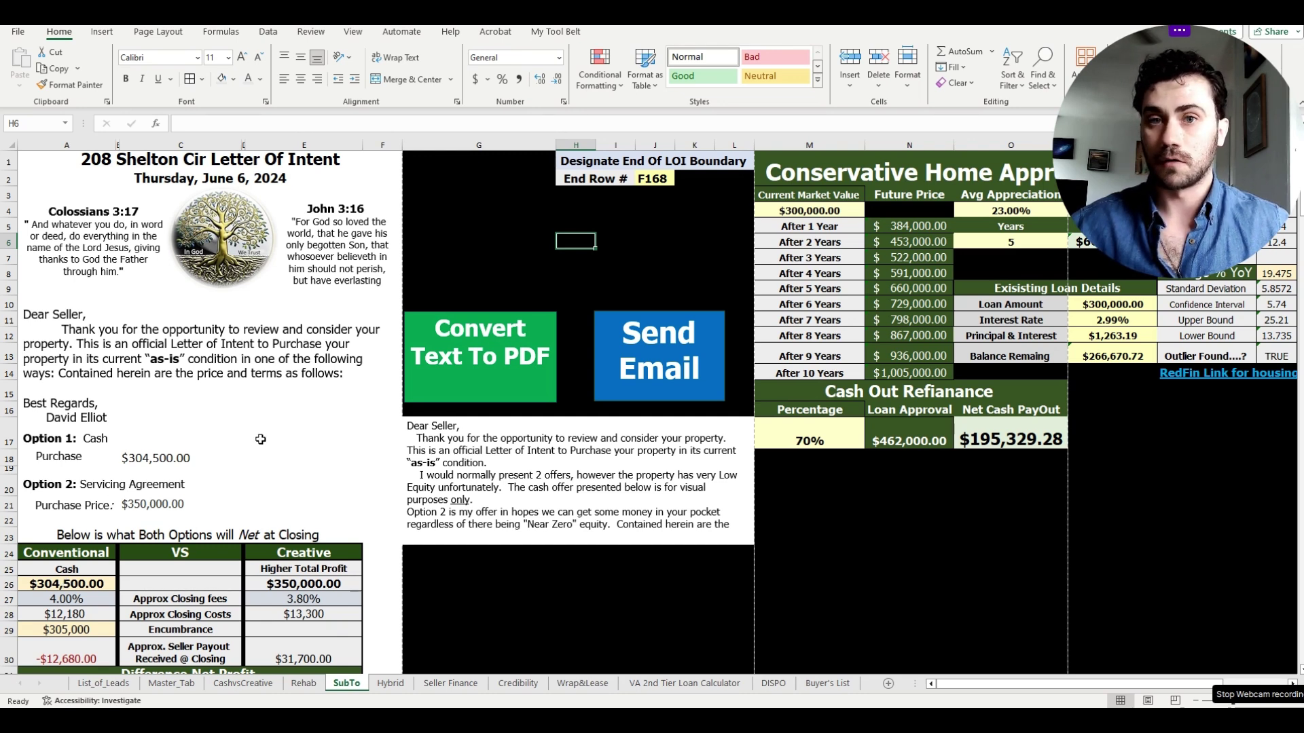
left_click(493, 218)
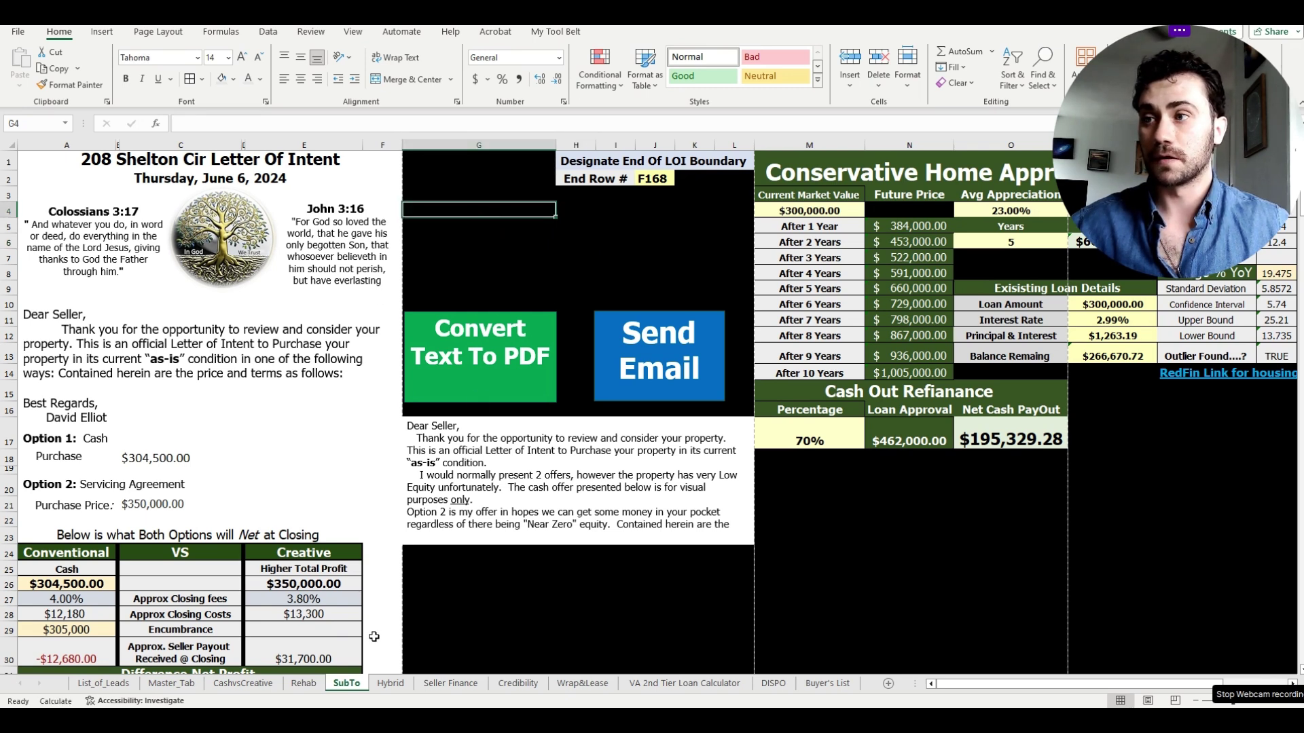
- In File Explorer, search the Excel Creative LOI folder for '208'
key("super+e")
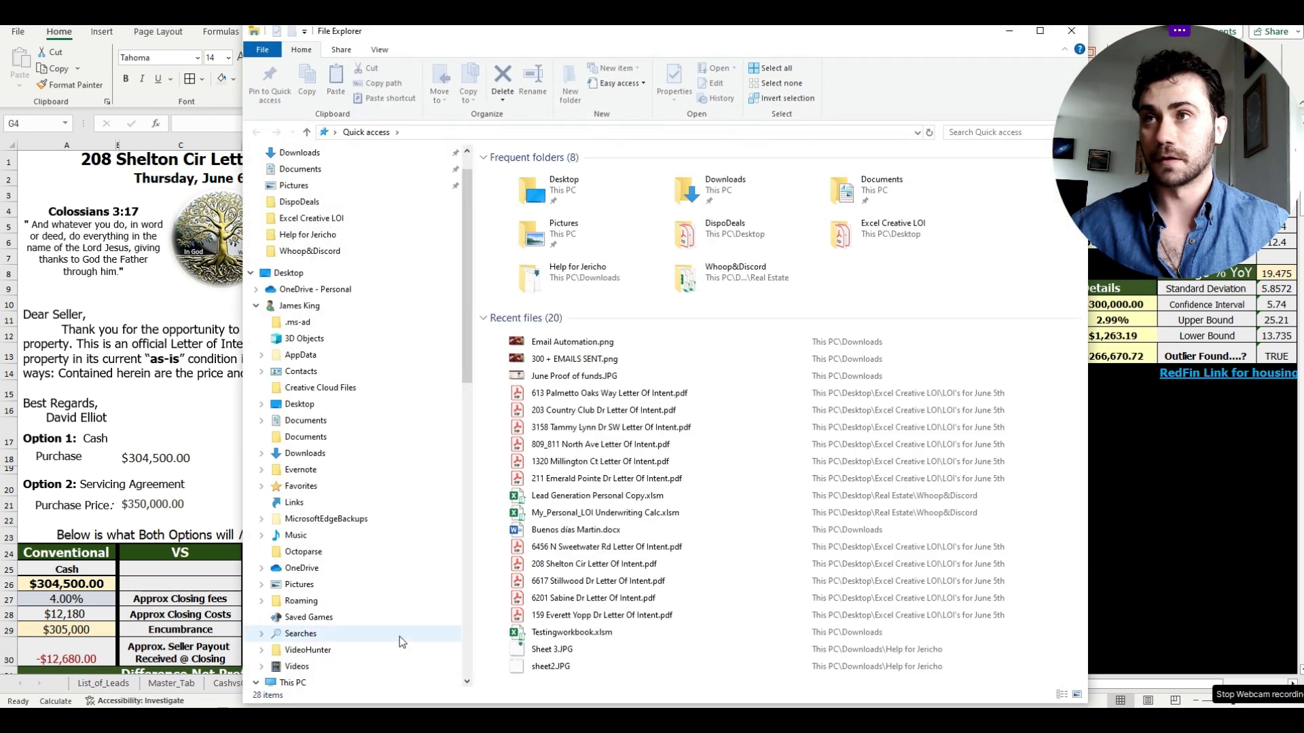
left_click_drag(589, 41, 559, 42)
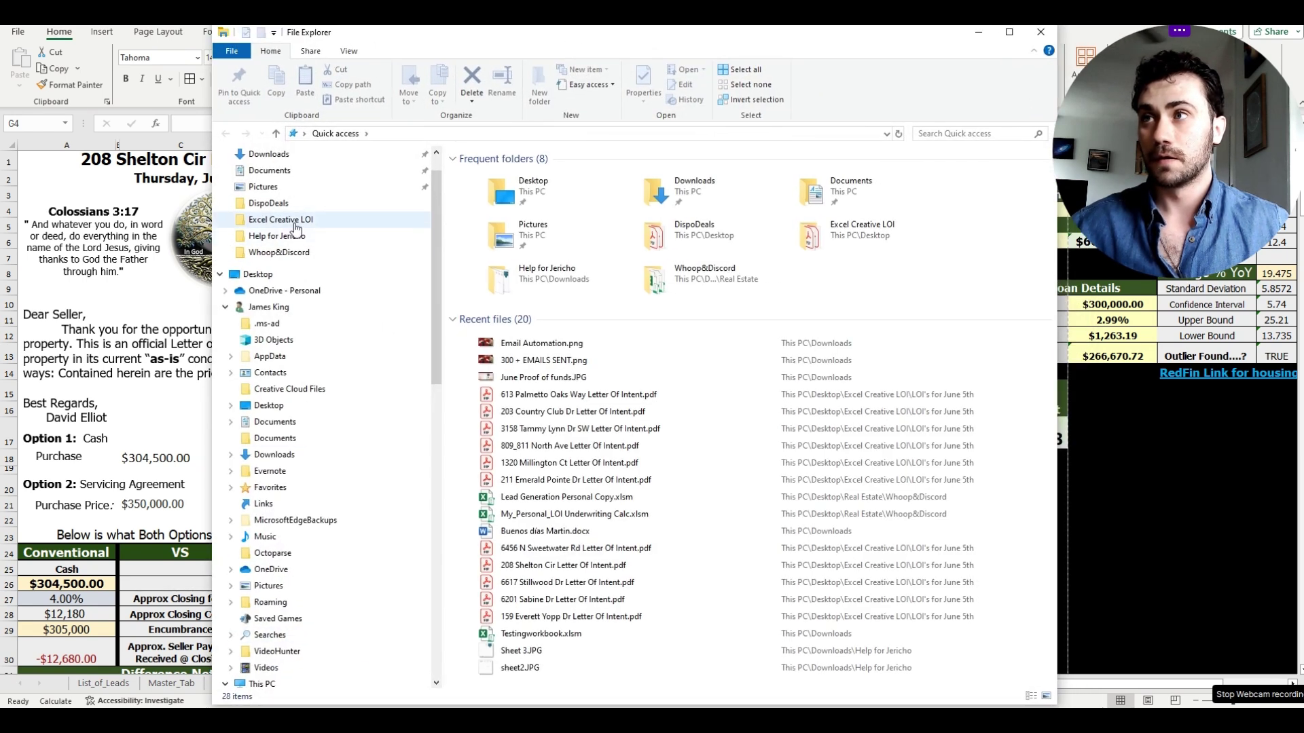
left_click(295, 222)
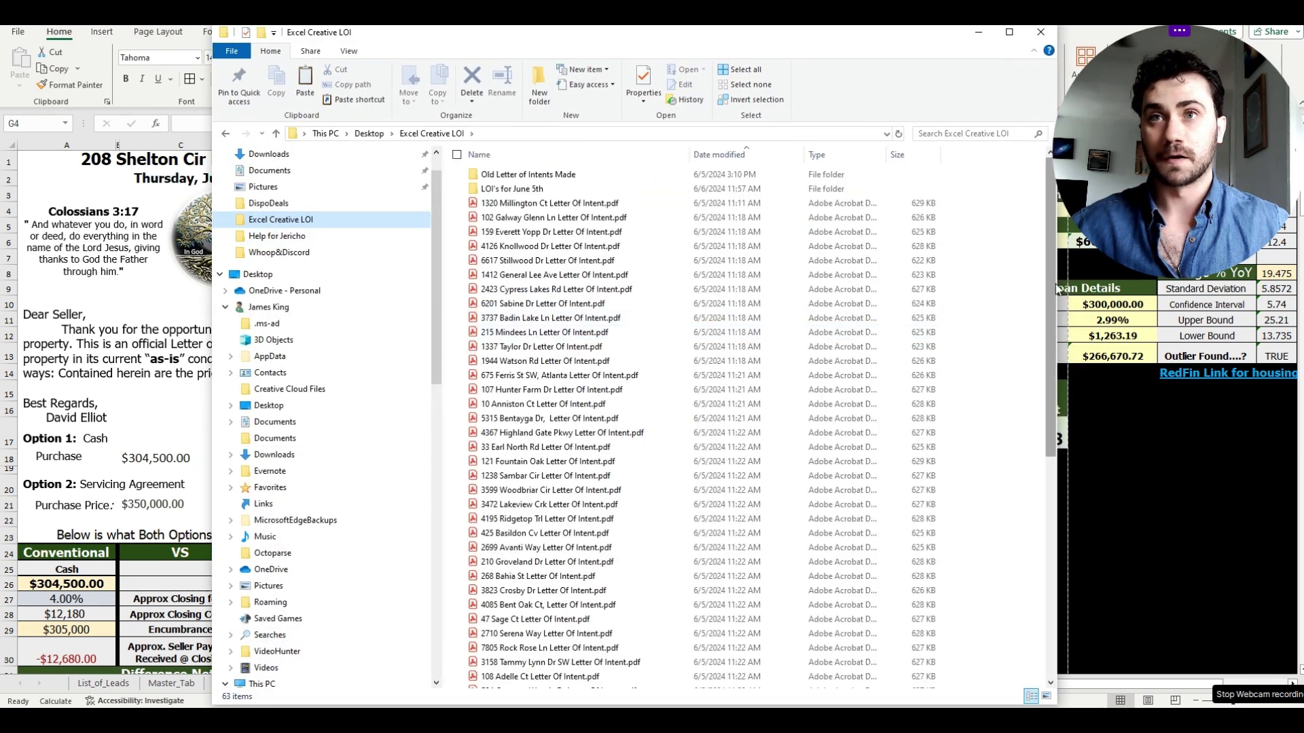
left_click_drag(1059, 279, 1160, 280)
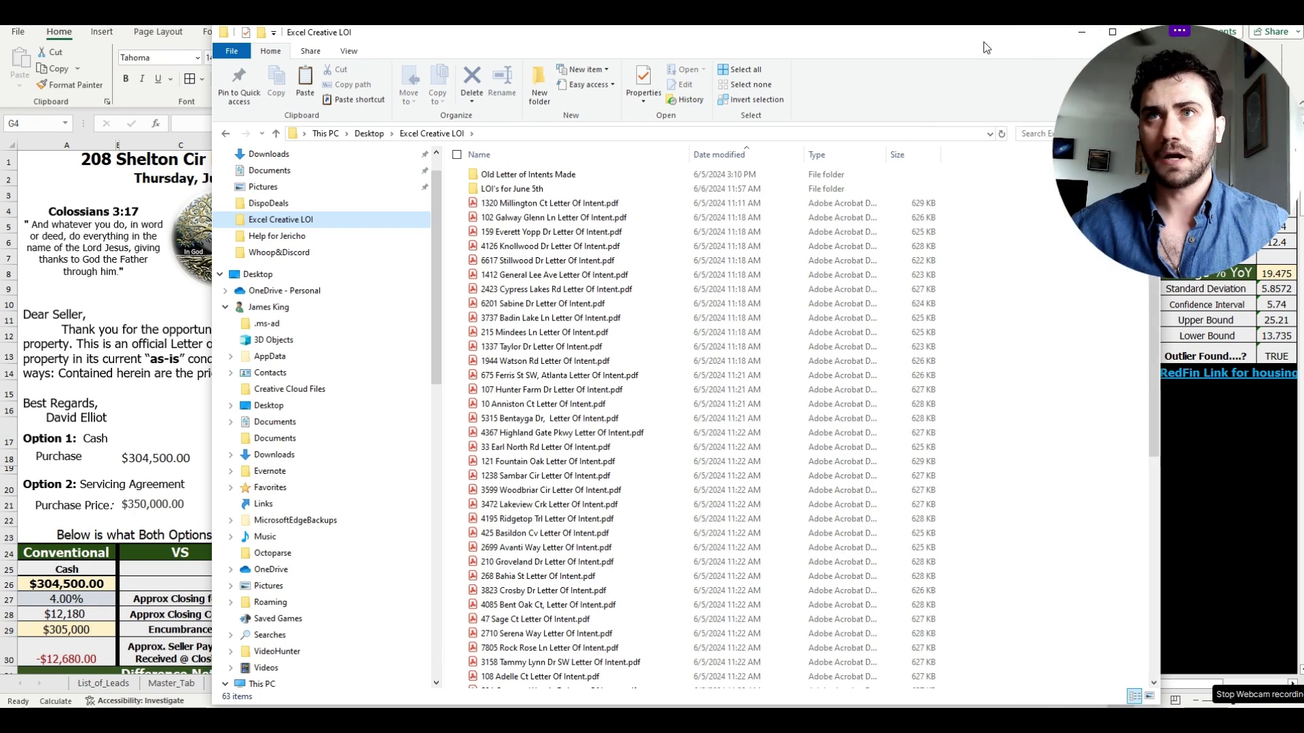
left_click_drag(986, 48, 895, 45)
left_click(951, 131)
type("208")
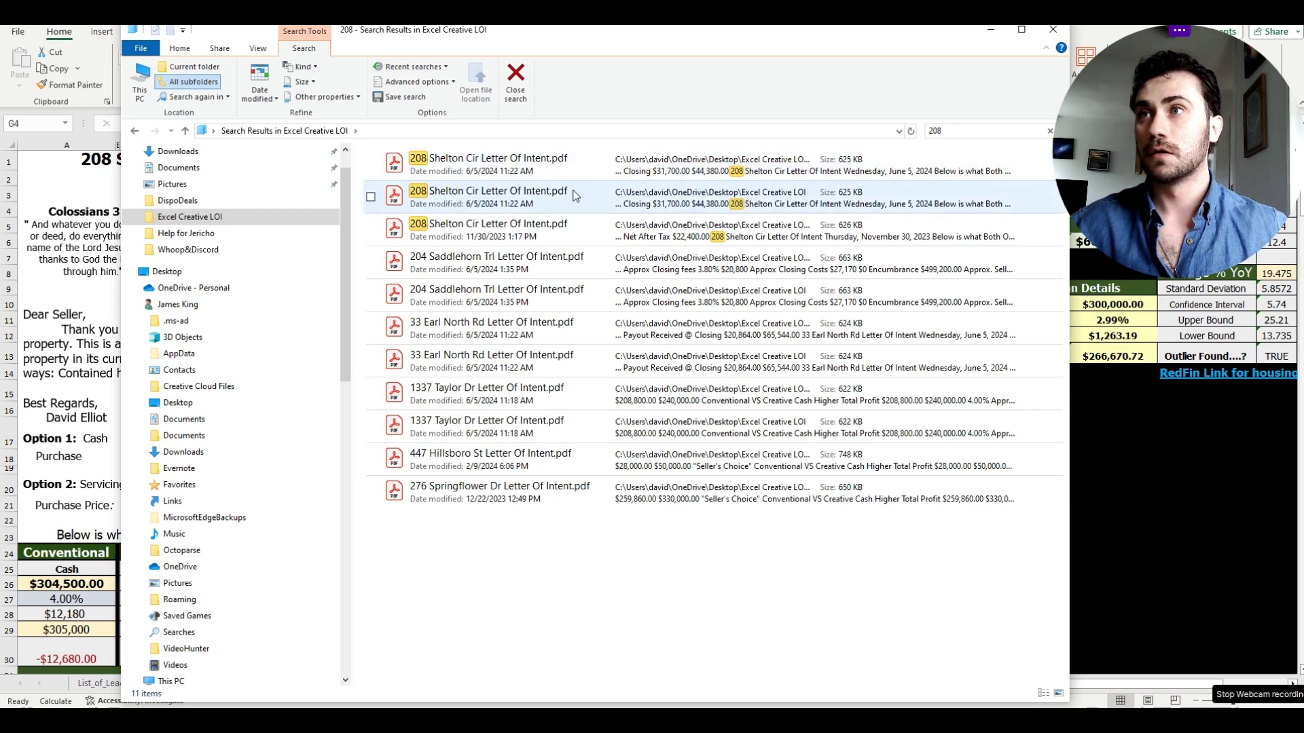
left_click_drag(435, 165, 533, 242)
left_click(370, 163)
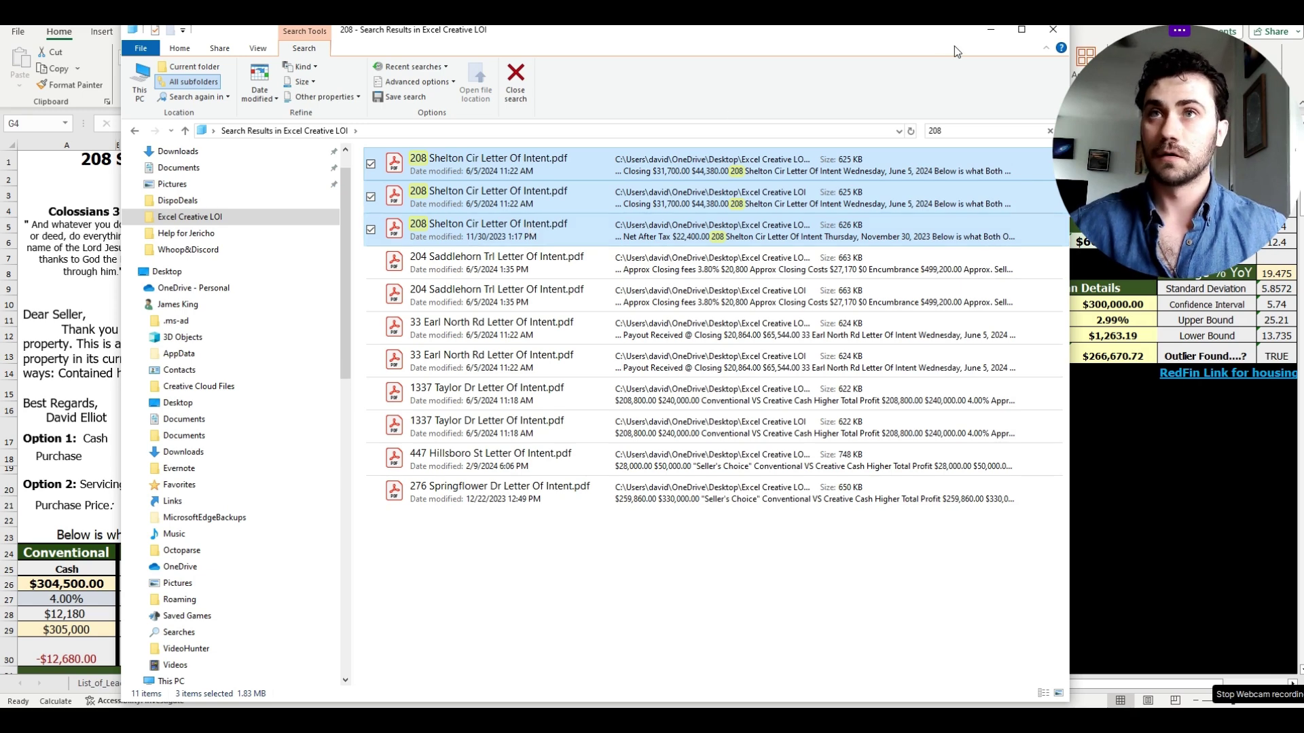
right_click(602, 173)
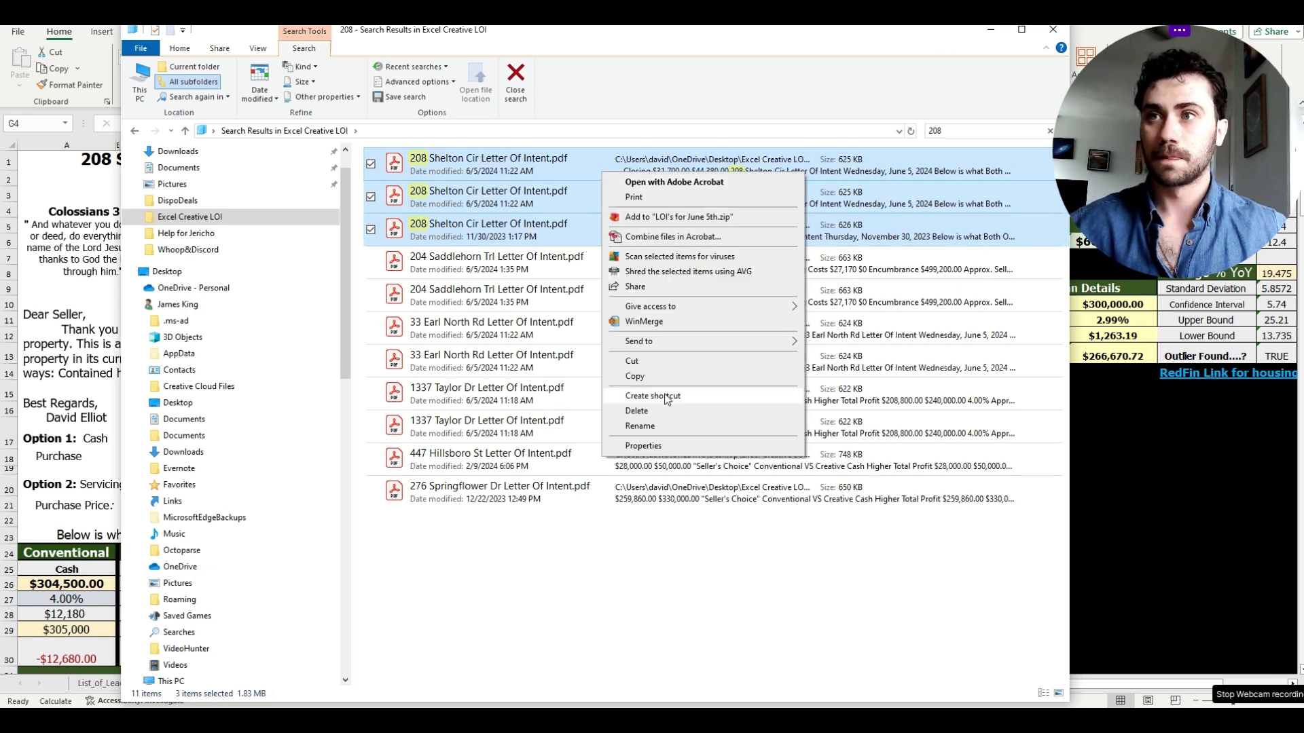
left_click(636, 411)
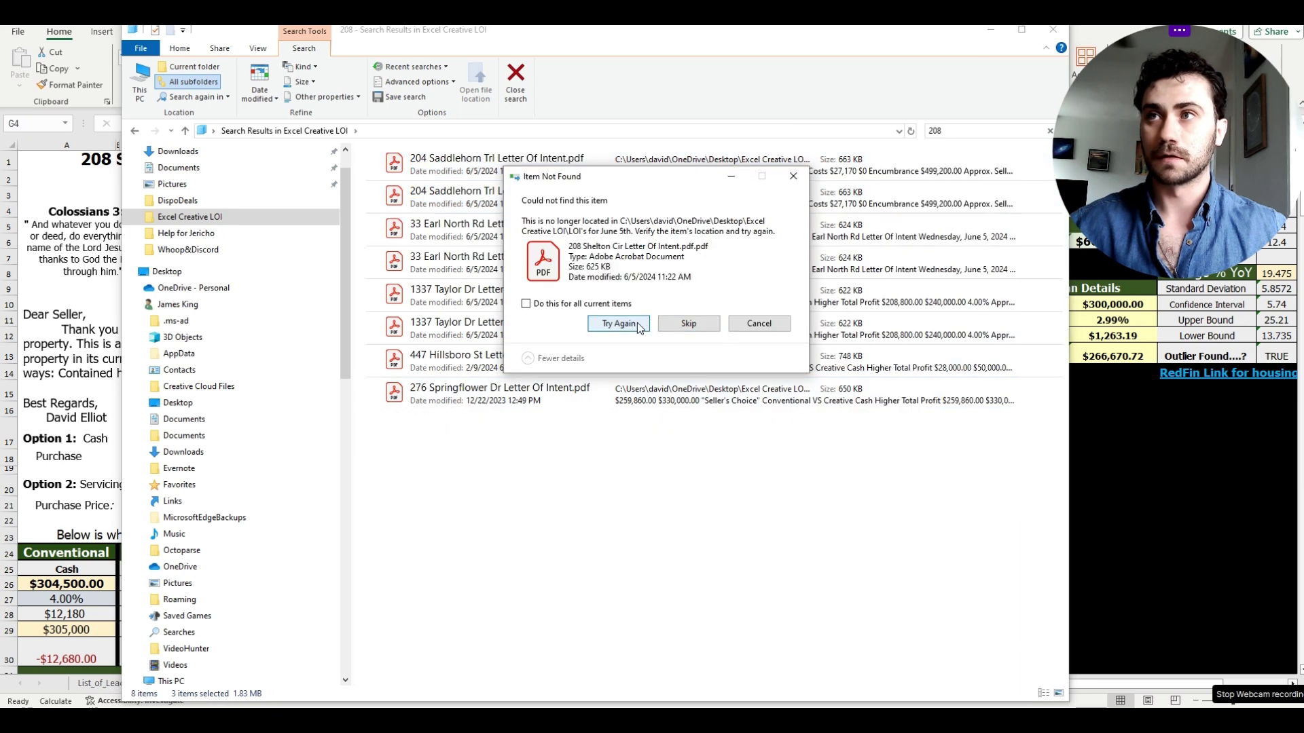
left_click(756, 326)
left_click(990, 30)
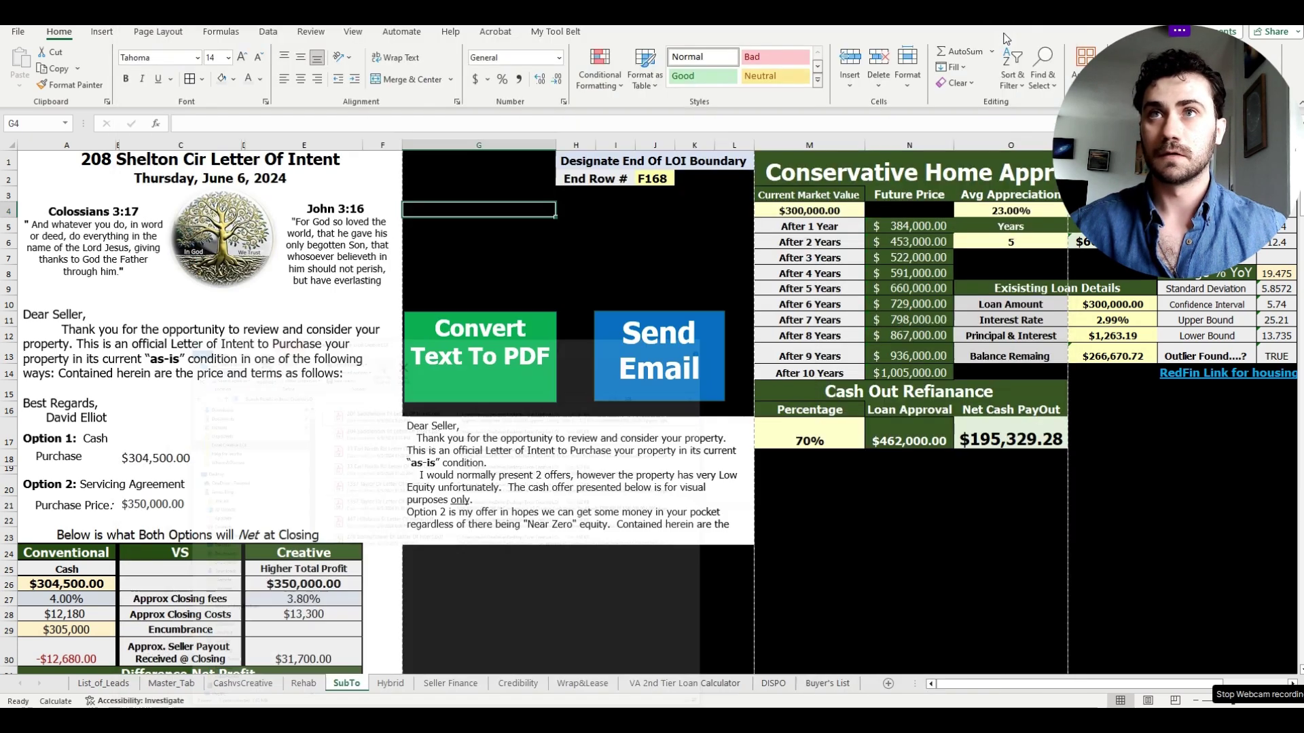
left_click(571, 211)
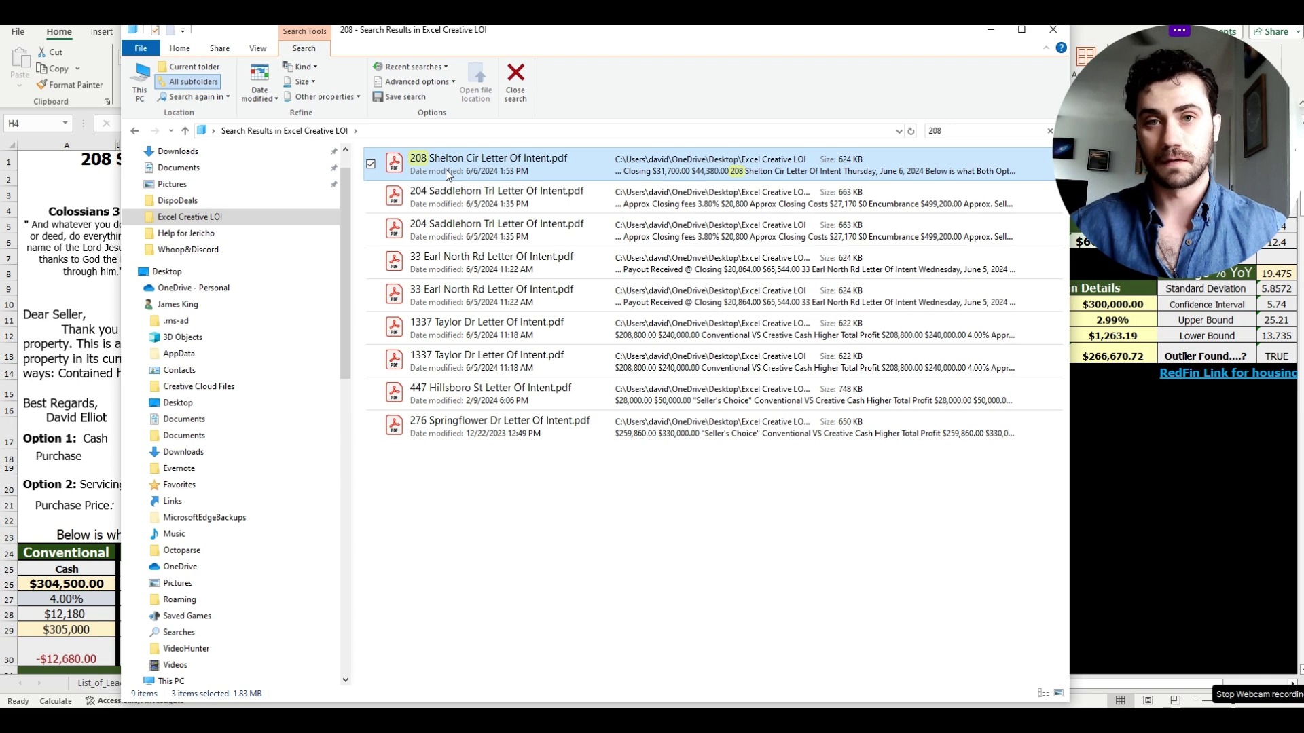
left_click(990, 29)
- Generate the offer email from the SubTo sheet and review the Outlook draft with its PDF
left_click(580, 255)
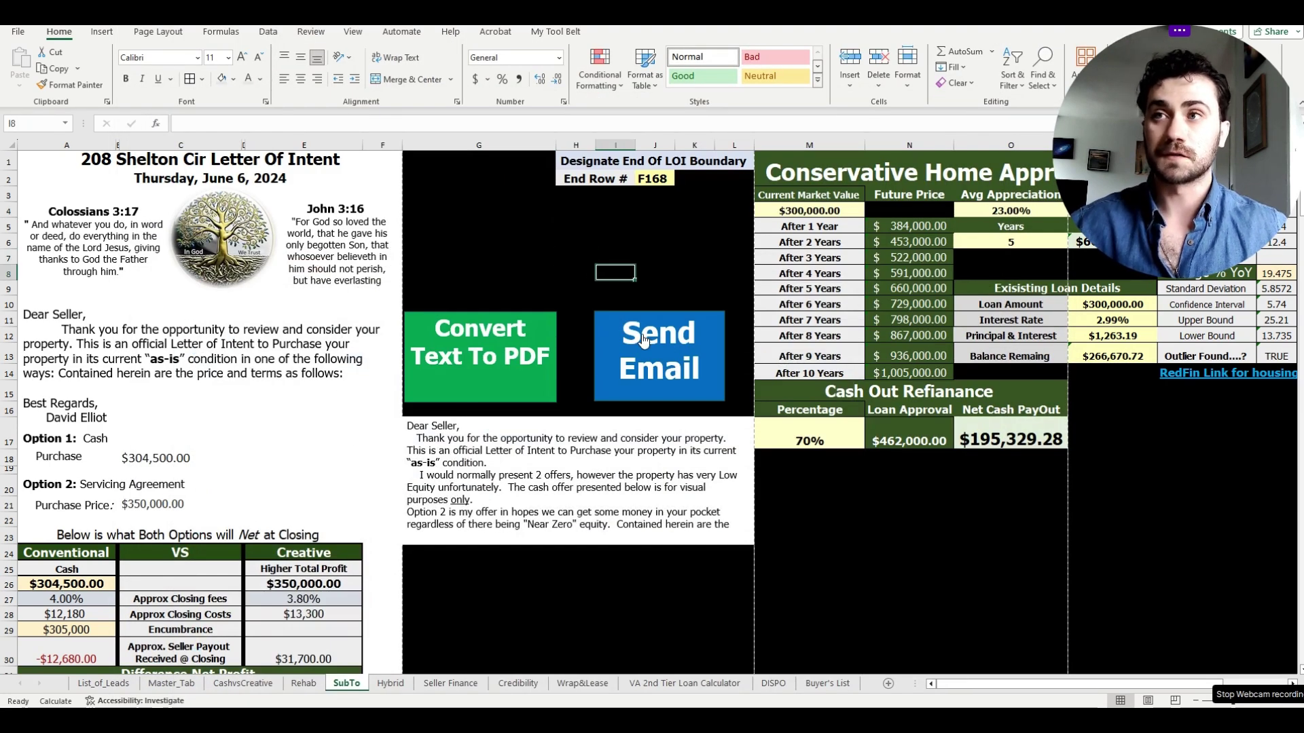
left_click(642, 338)
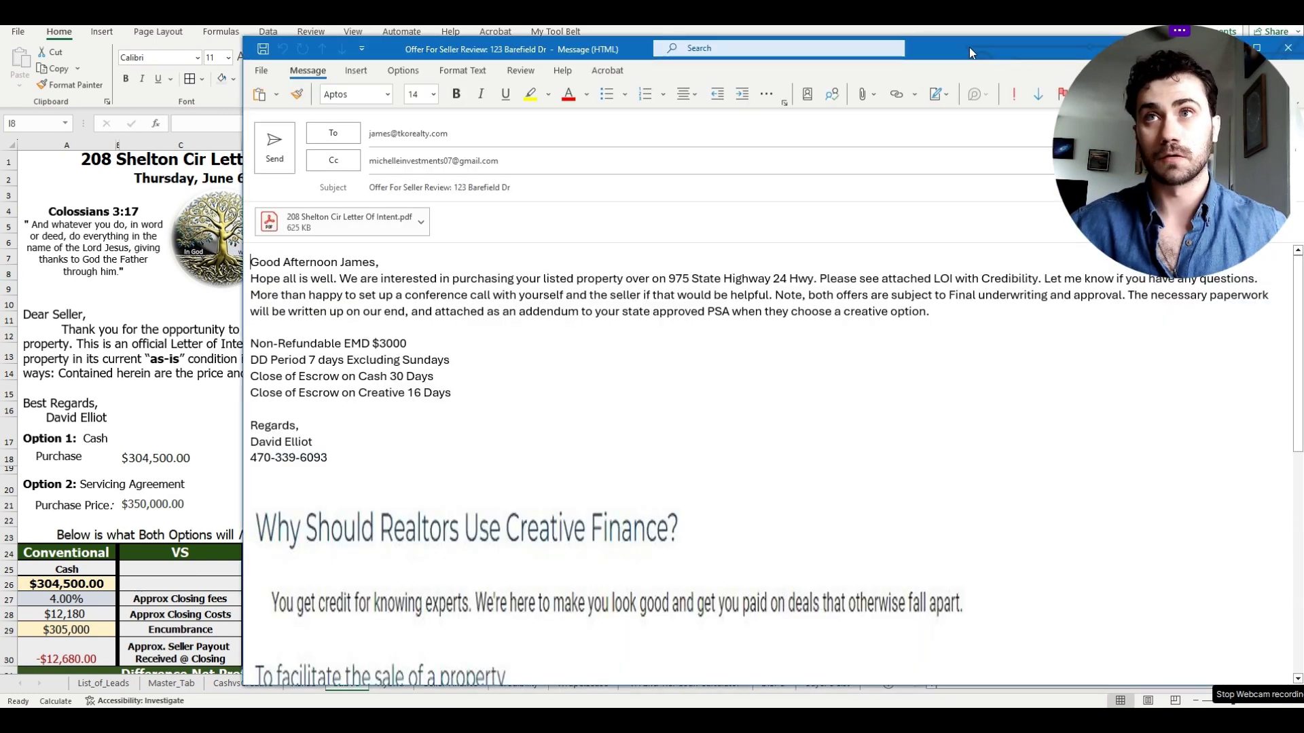
left_click_drag(968, 46, 817, 49)
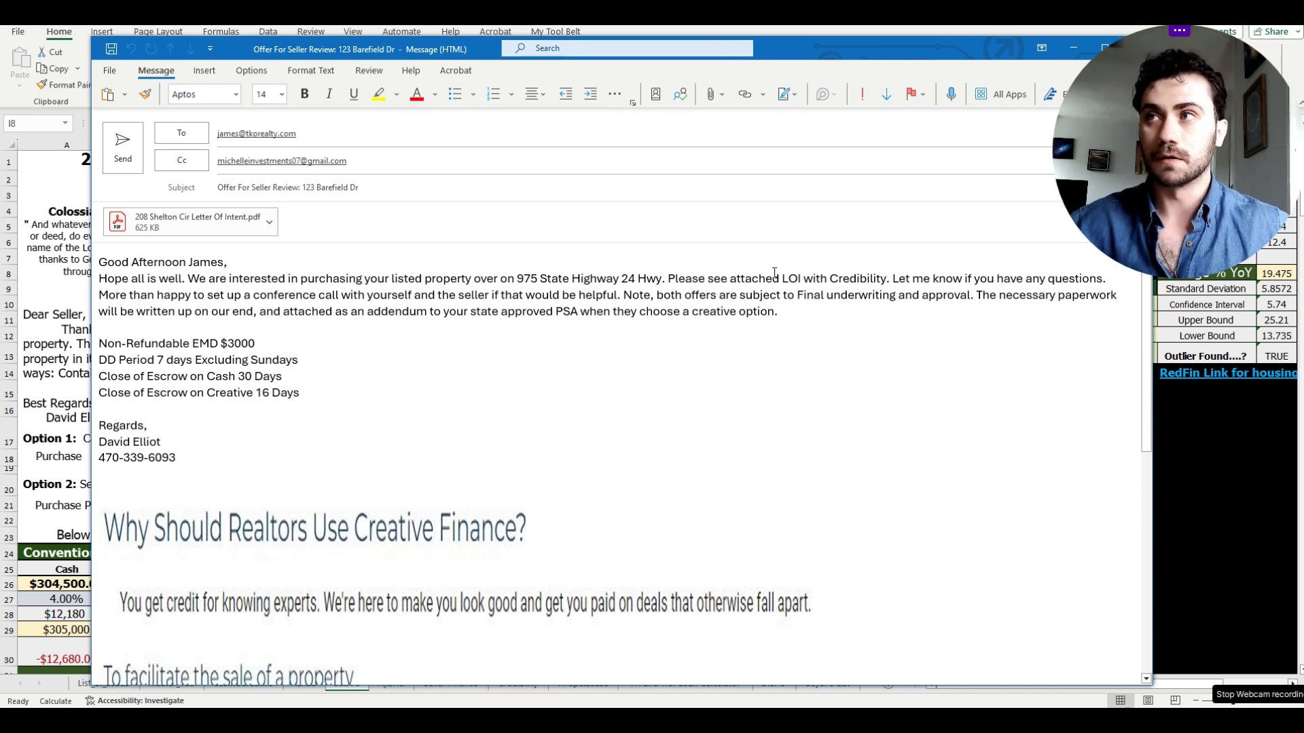
mouse_move(231, 134)
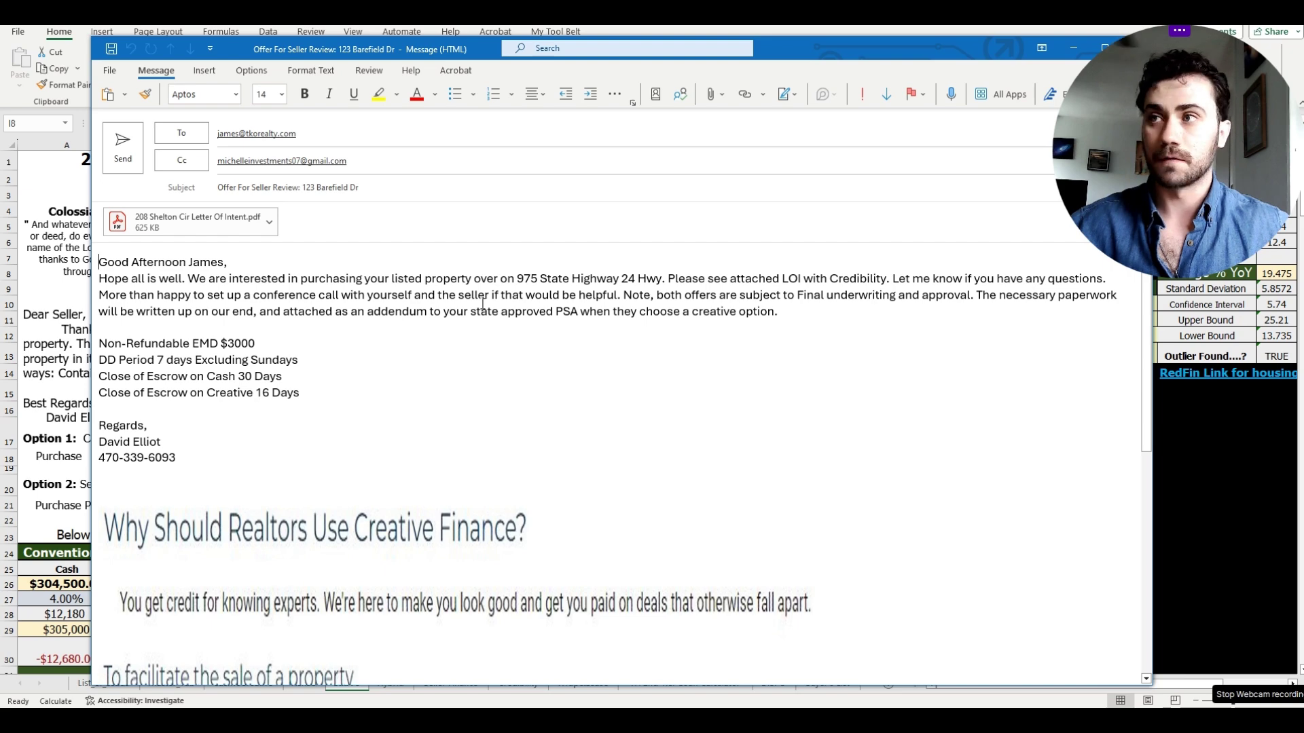
scroll(483, 425, "down", 5)
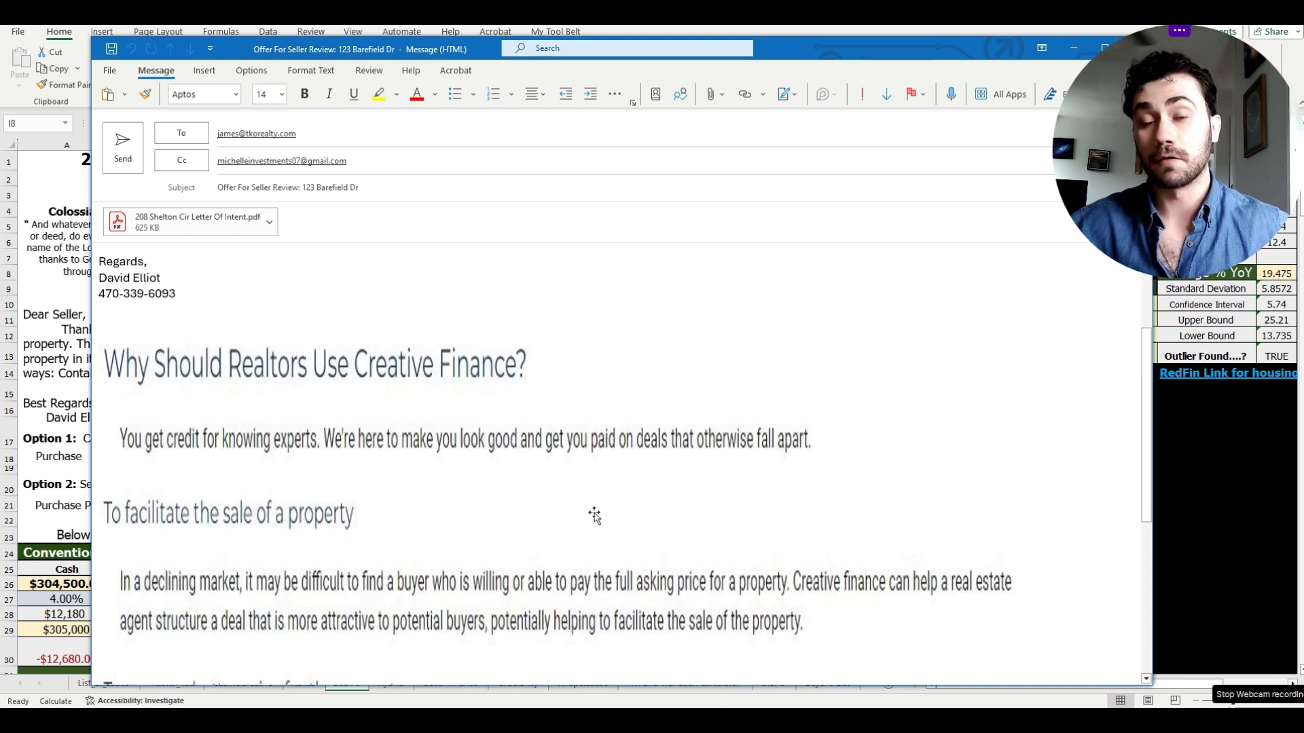
scroll(590, 503, "down", 6)
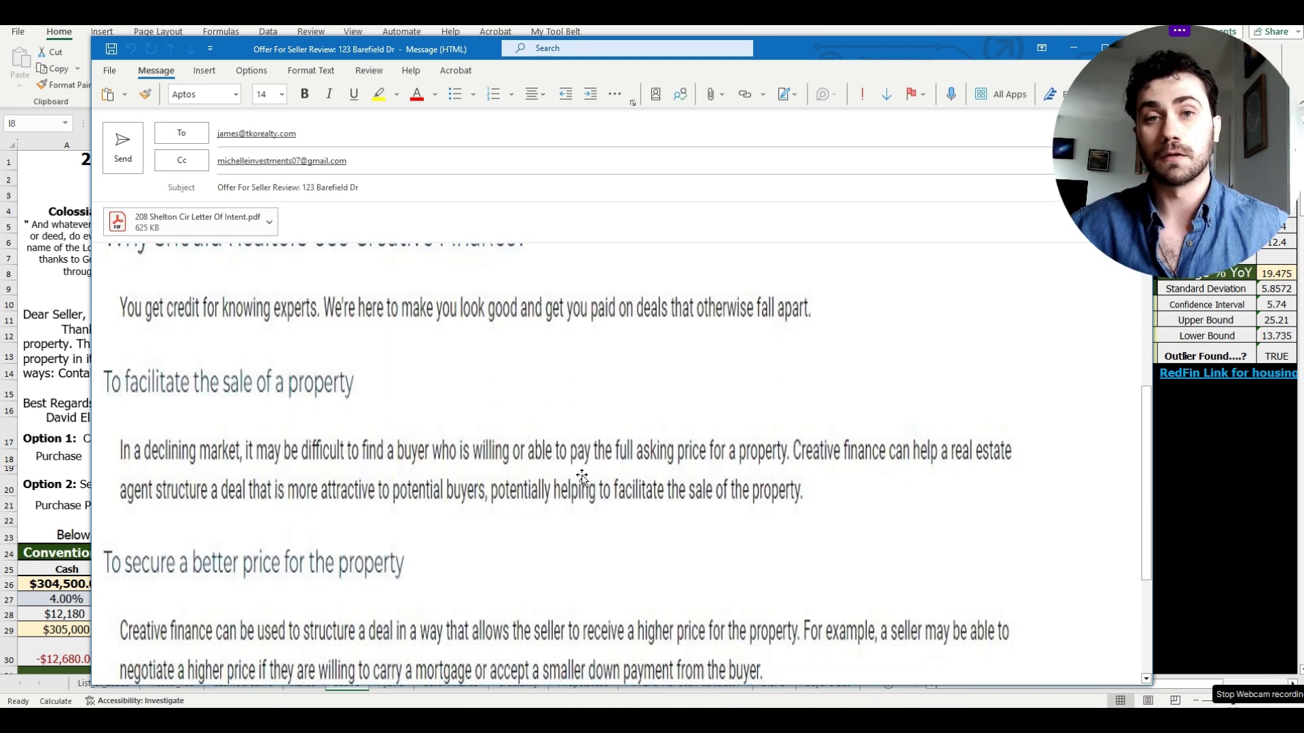
scroll(580, 478, "down", 3)
scroll(553, 460, "up", 7)
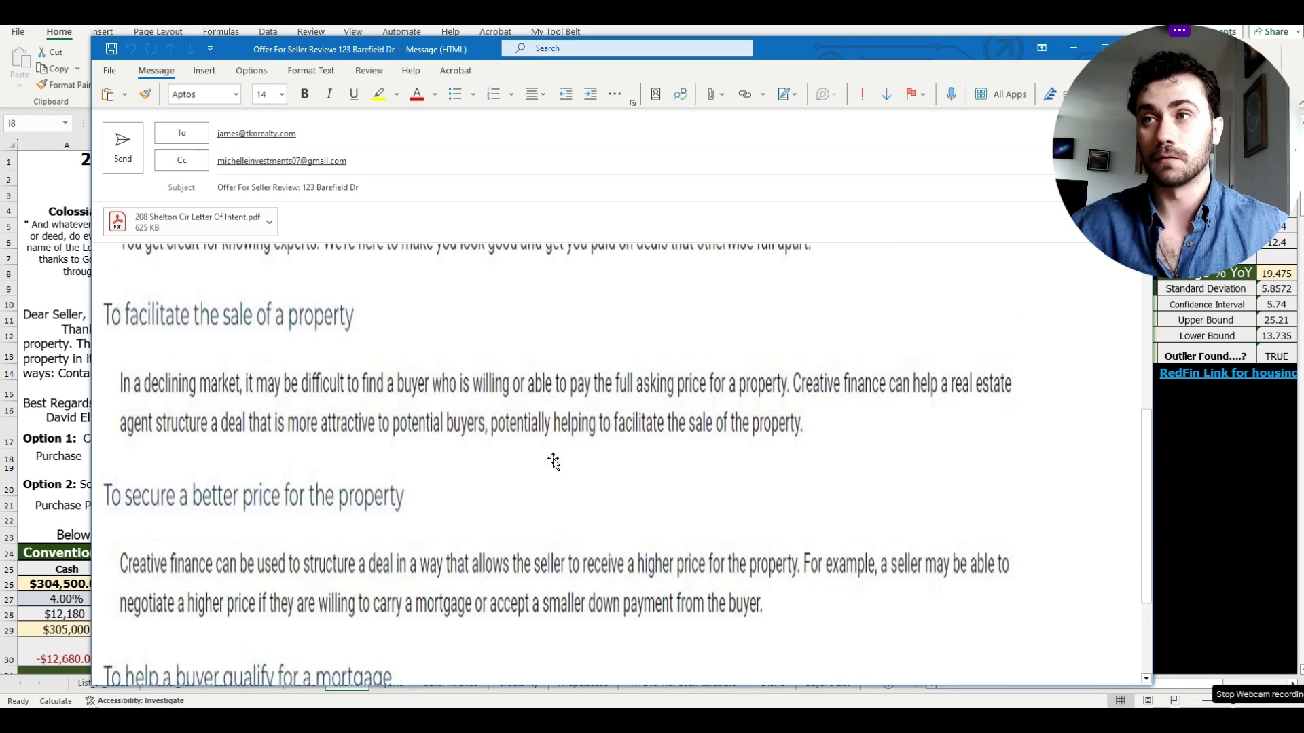
scroll(436, 488, "up", 7)
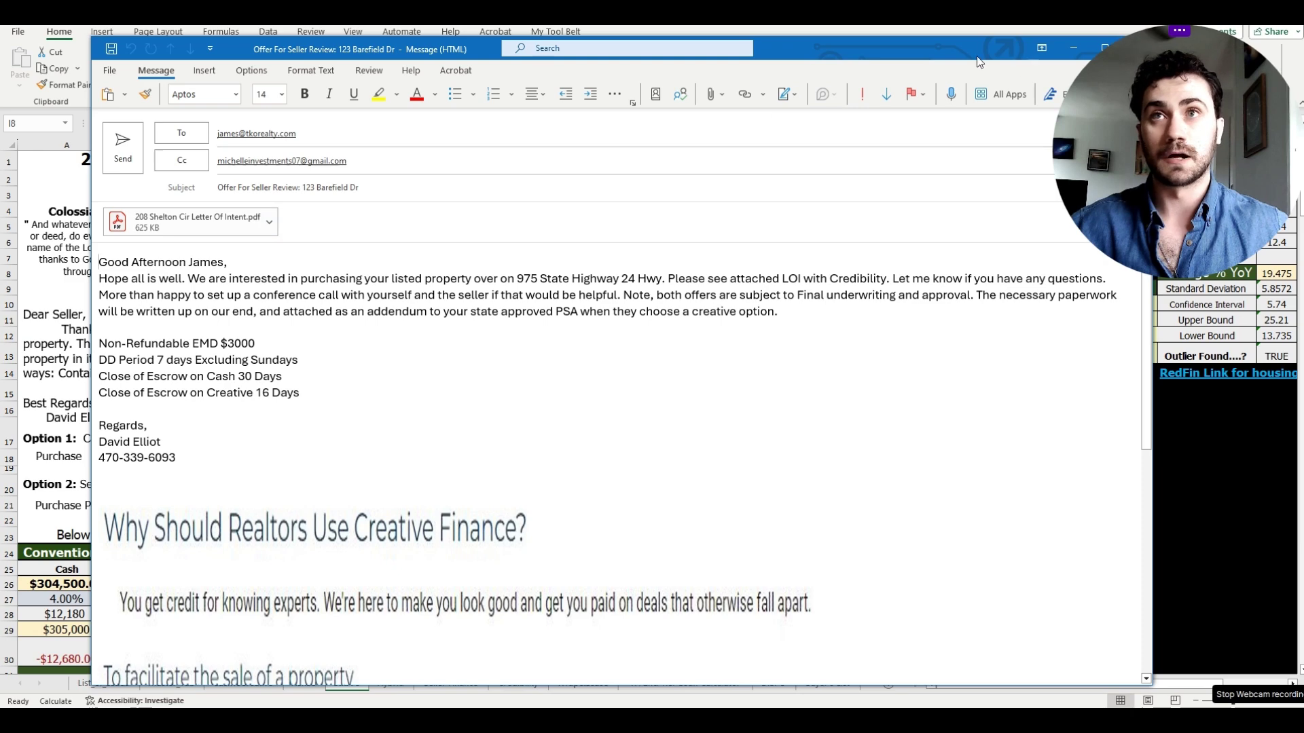
left_click_drag(967, 56, 892, 63)
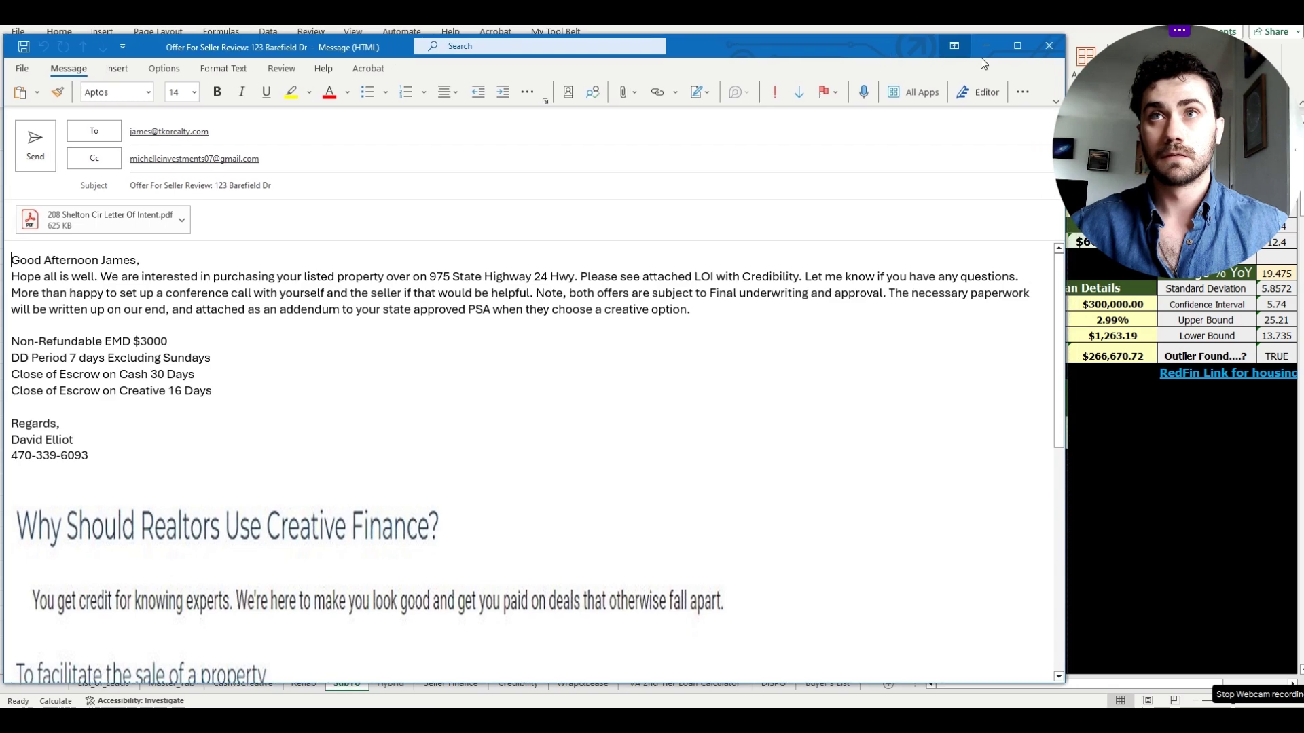
left_click(1048, 46)
left_click(661, 398)
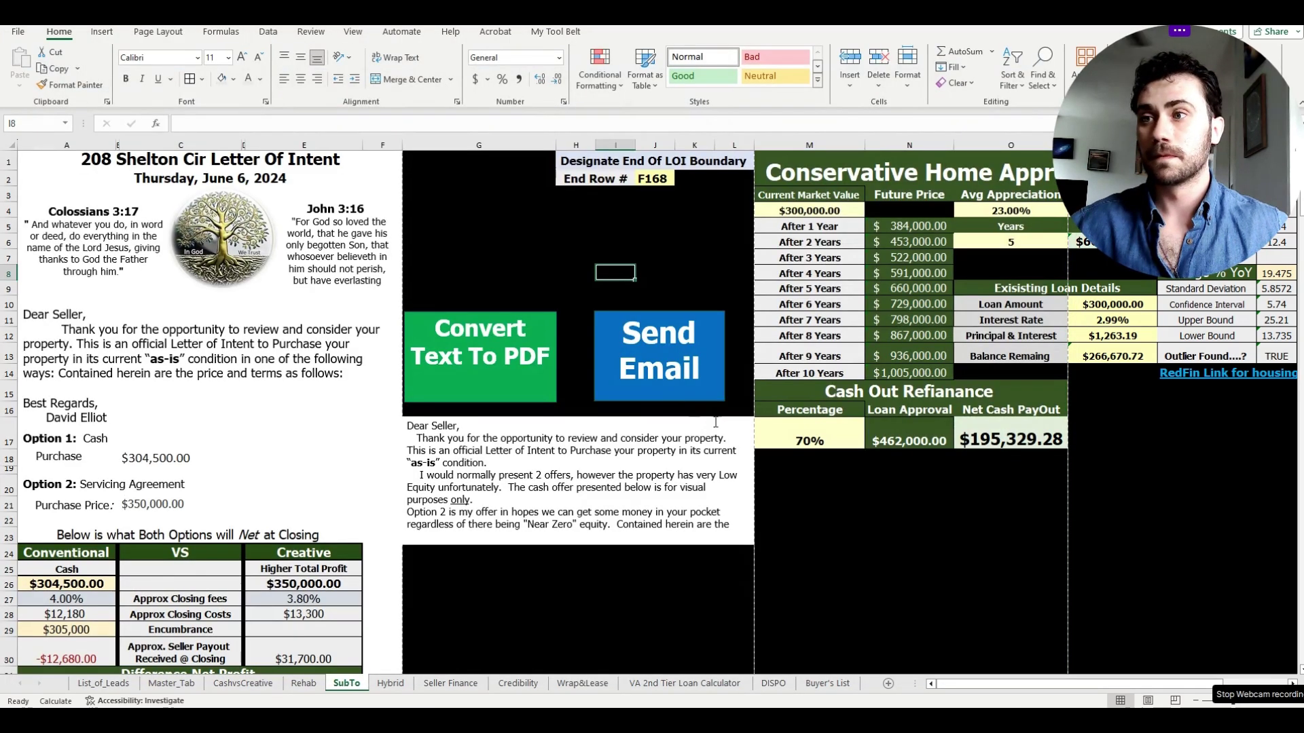
- Flip through the Hybrid, Seller Finance, Credibility and Wrap&Lease sheets
left_click(410, 683)
left_click(433, 683)
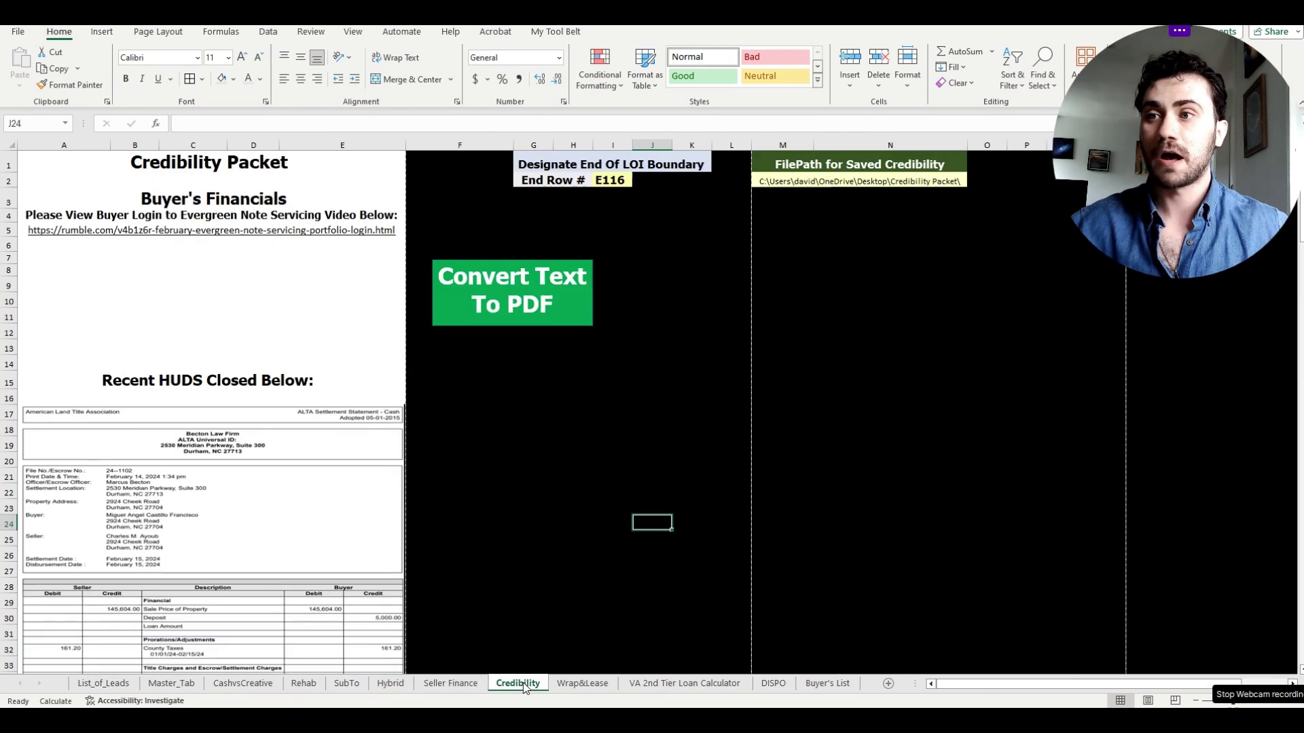
left_click(518, 683)
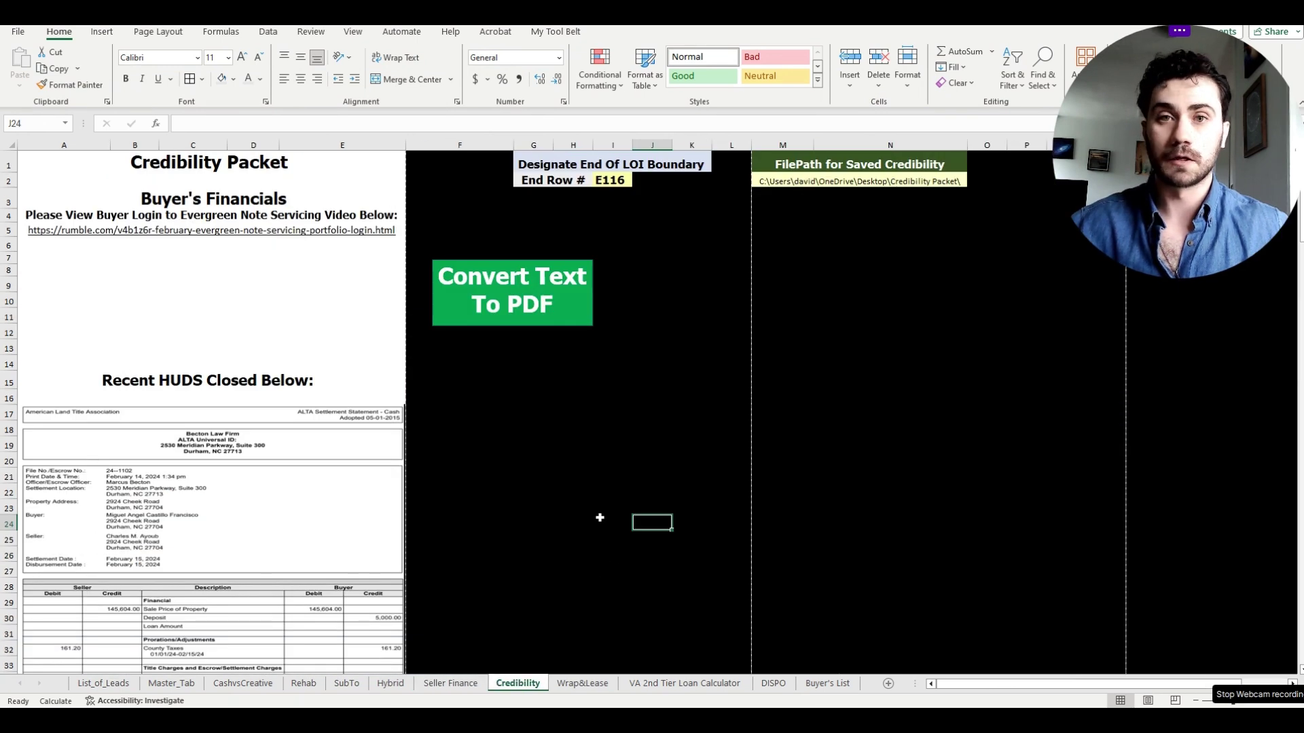
left_click(578, 685)
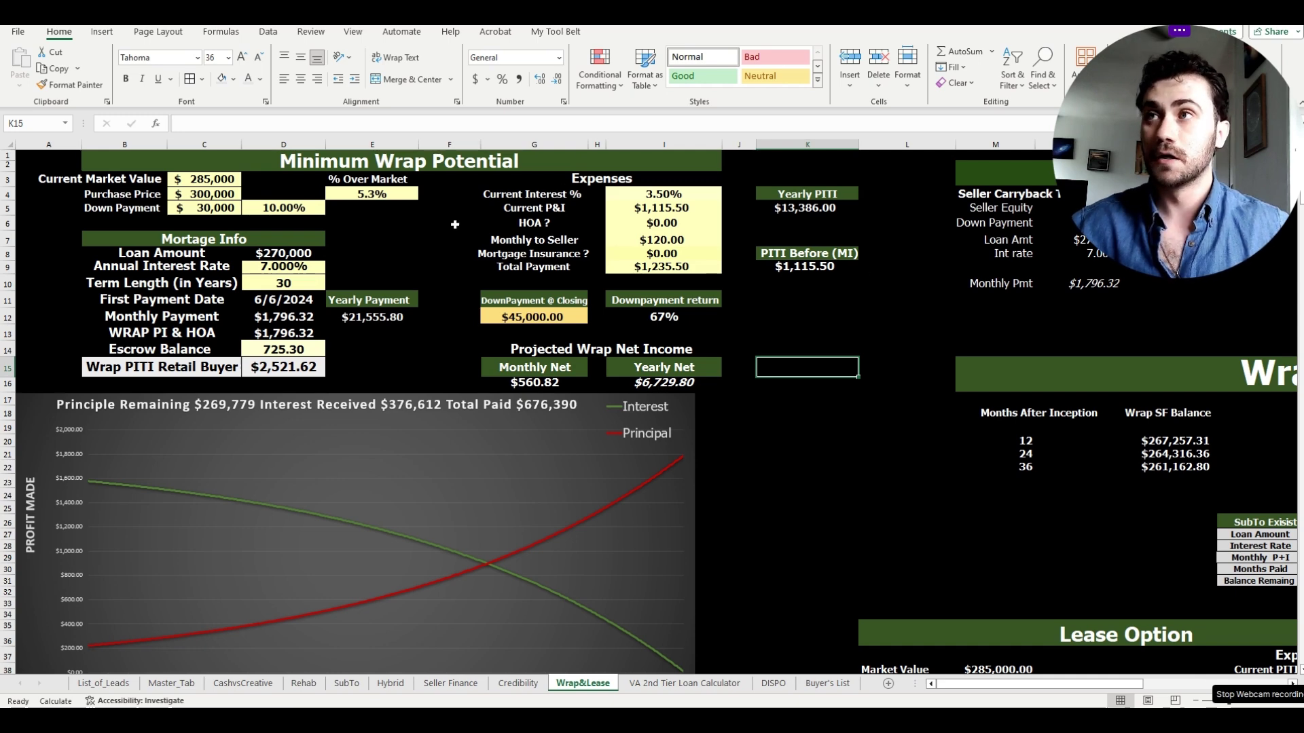
- Scroll around Wrap&Lease, dismiss an email notification, then show the VA 2nd Tier Loan Calculator
left_click_drag(975, 683, 1094, 682)
scroll(783, 510, "down", 9)
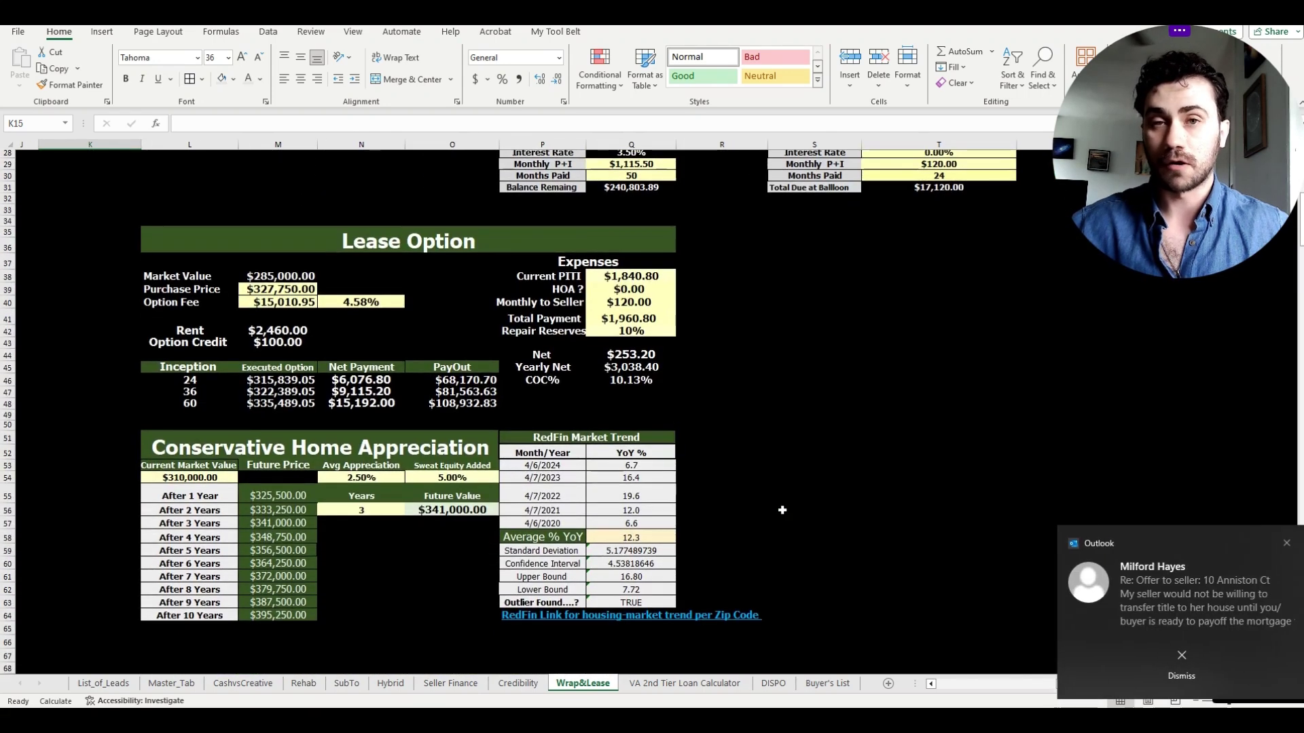
left_click(1282, 549)
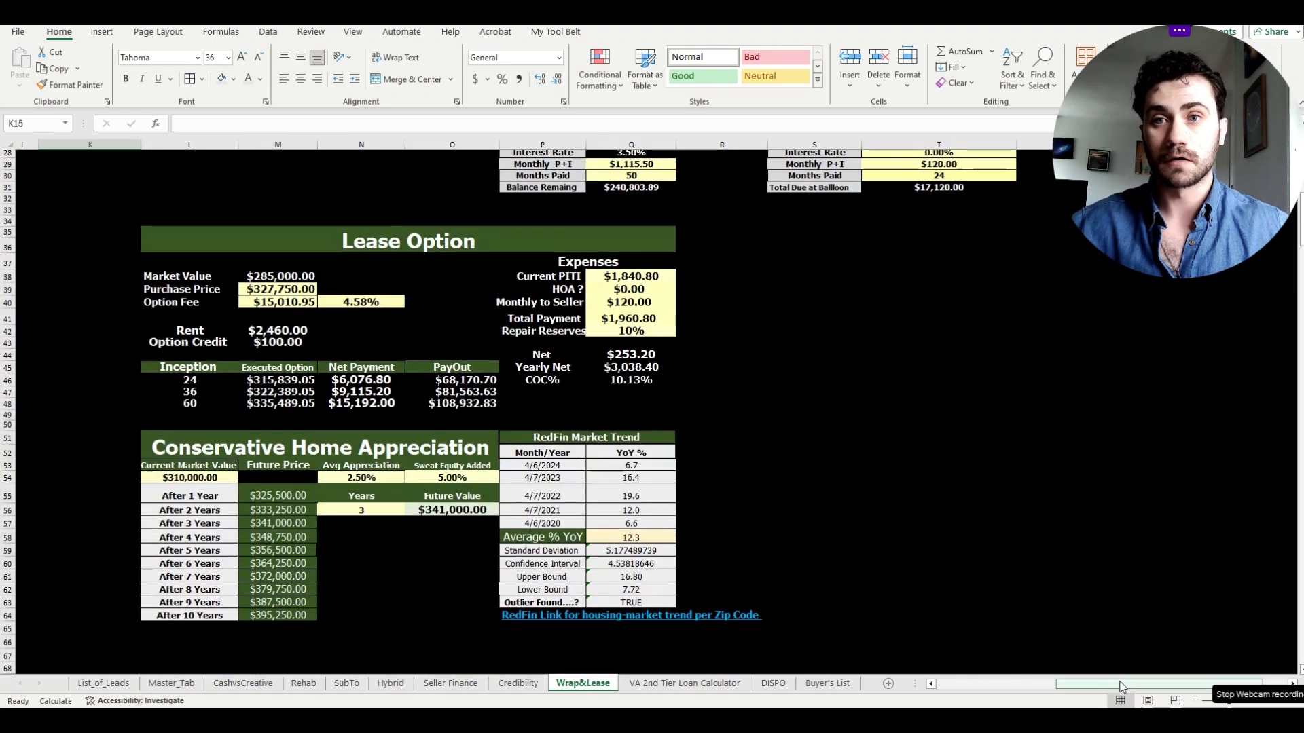
left_click_drag(1123, 683, 1053, 680)
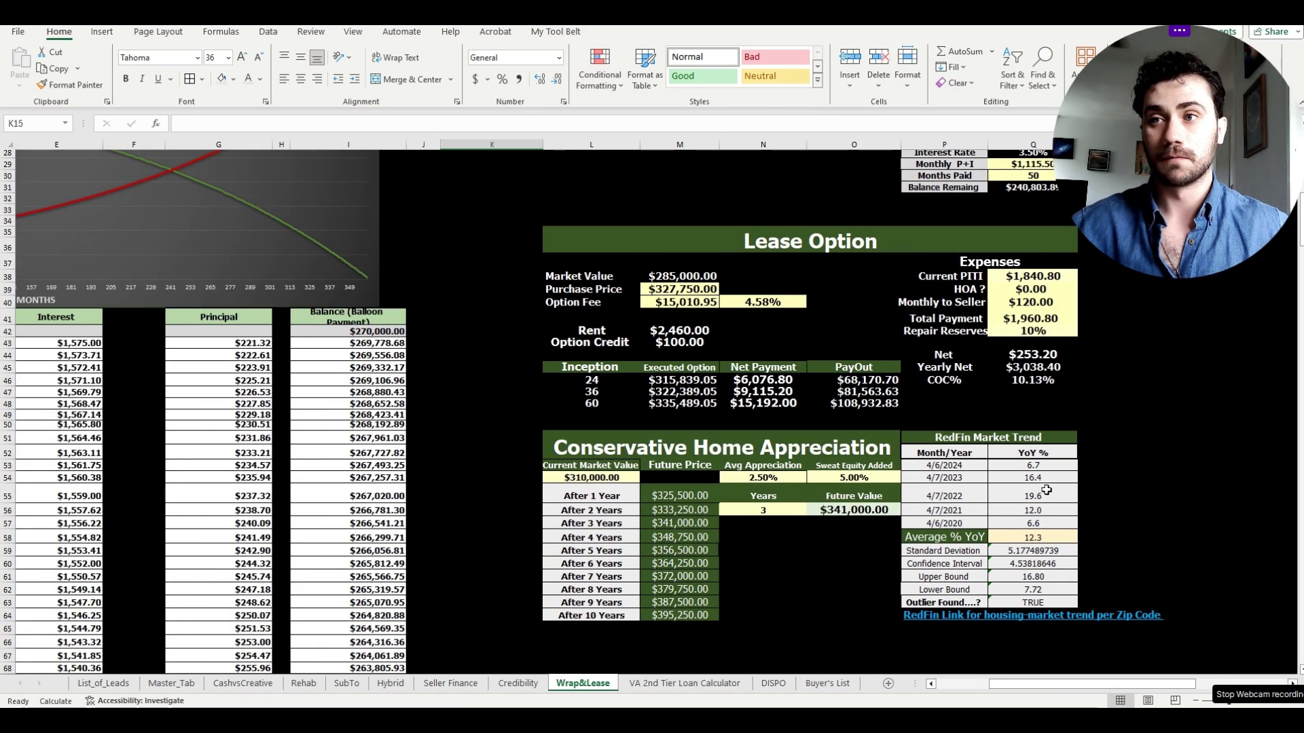
scroll(1047, 490, "up", 9)
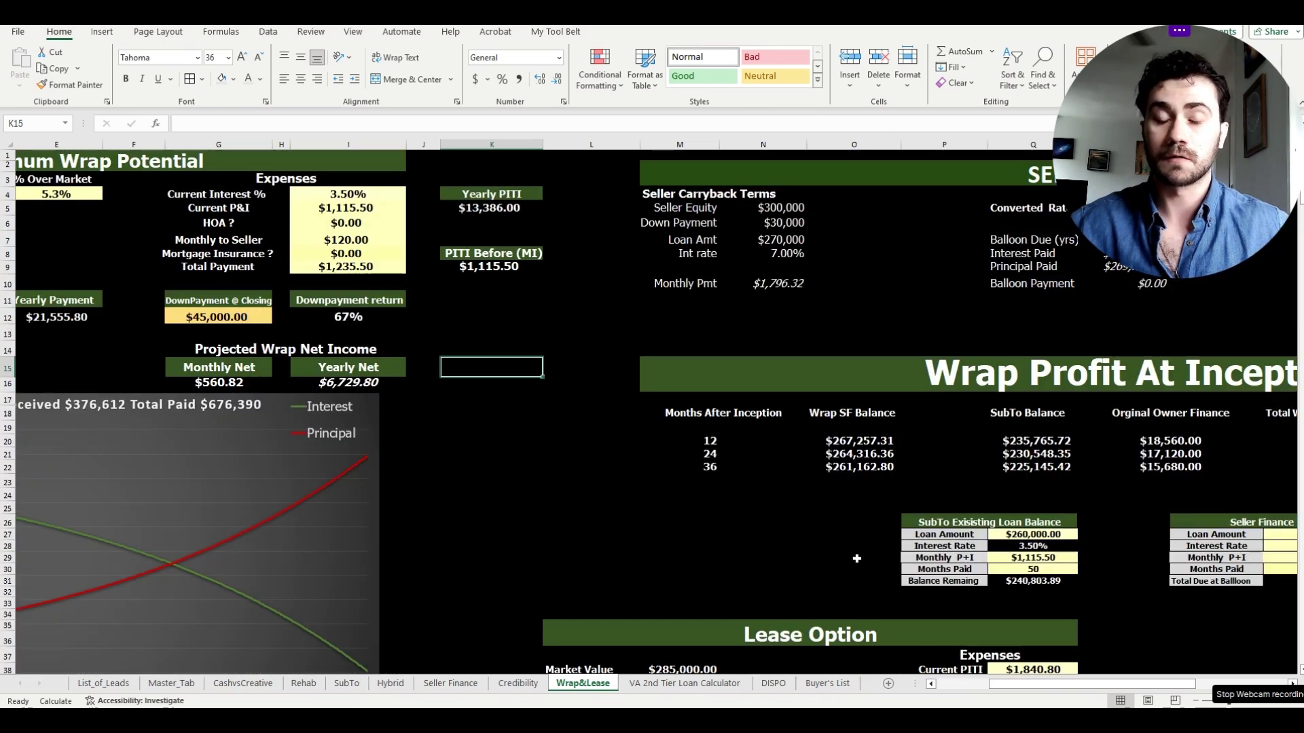
left_click(716, 684)
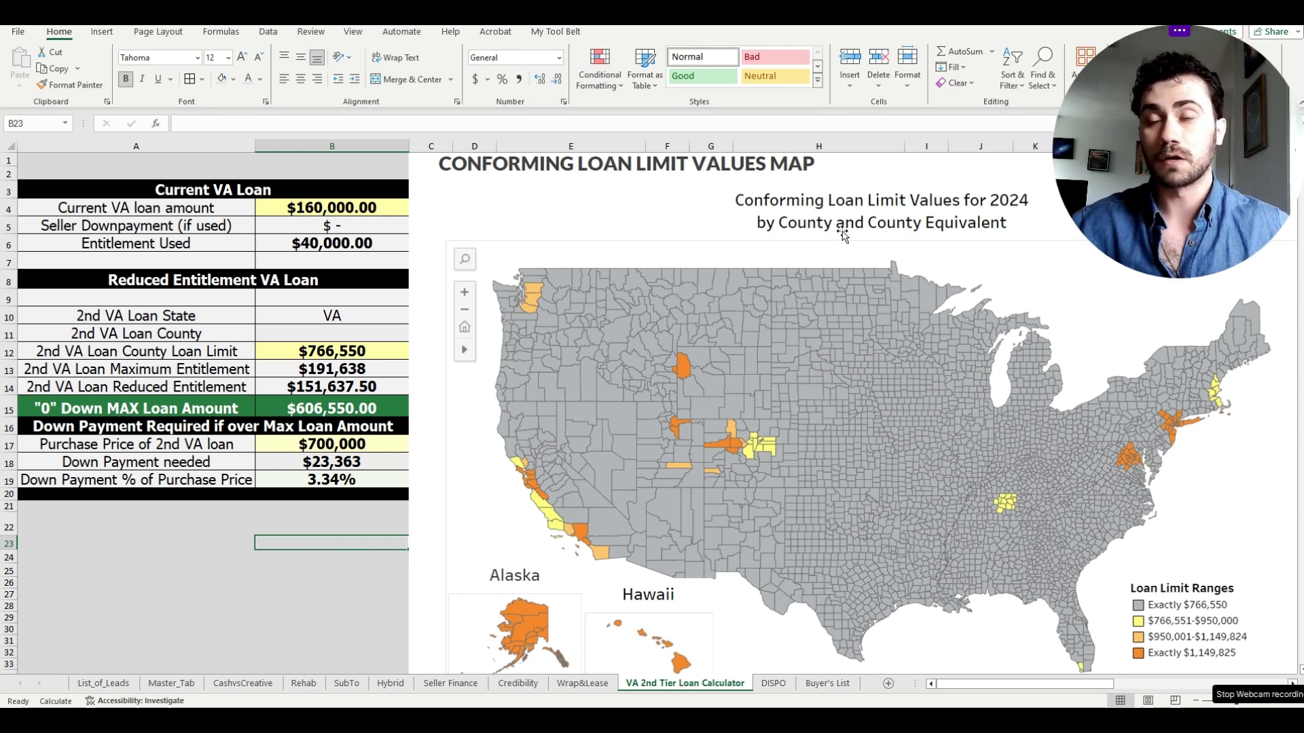
- Look over the $606,550 VA max-loan calculator and loan-limit map, then move to the DISPO flyer
scroll(662, 465, "down", 1)
scroll(910, 449, "down", 1)
scroll(920, 448, "up", 2)
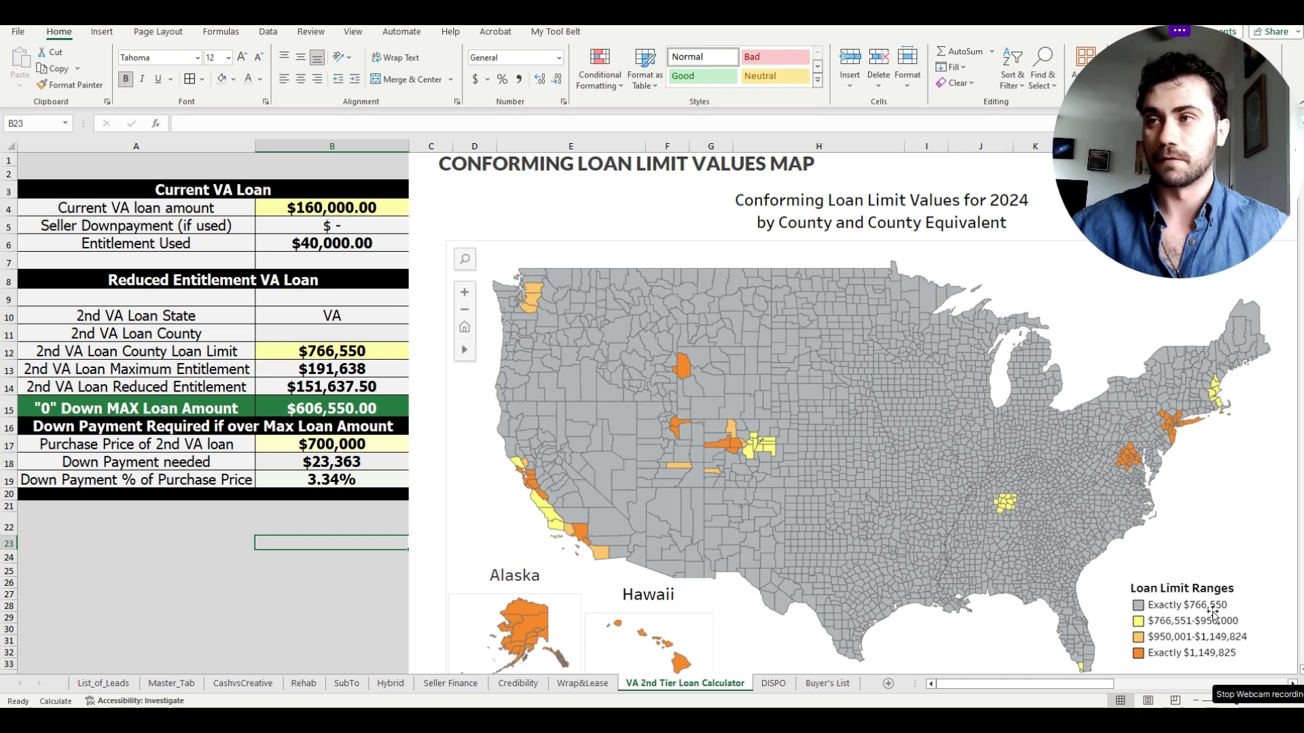
left_click(292, 582)
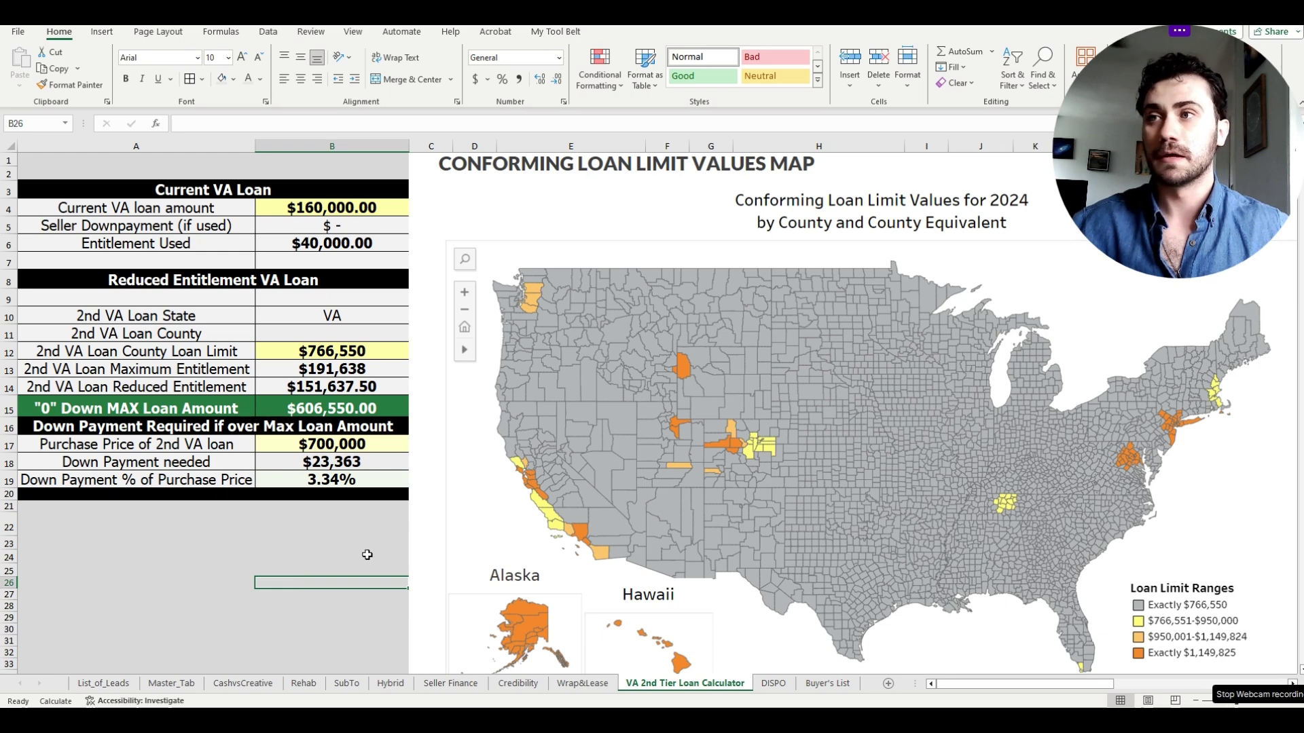
left_click(771, 683)
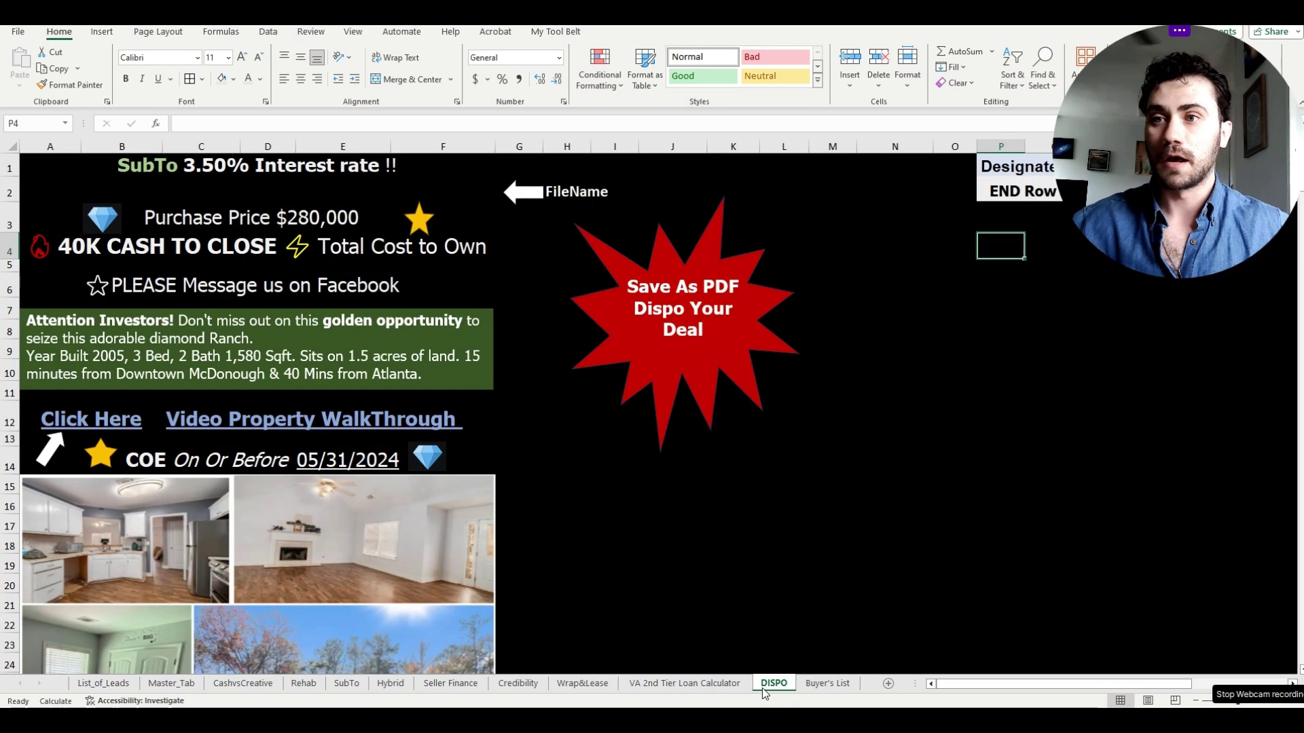
- View the Buyer's List, then the CashvsCreative $360,000 cash vs $465,000 creative comparison
left_click(652, 527)
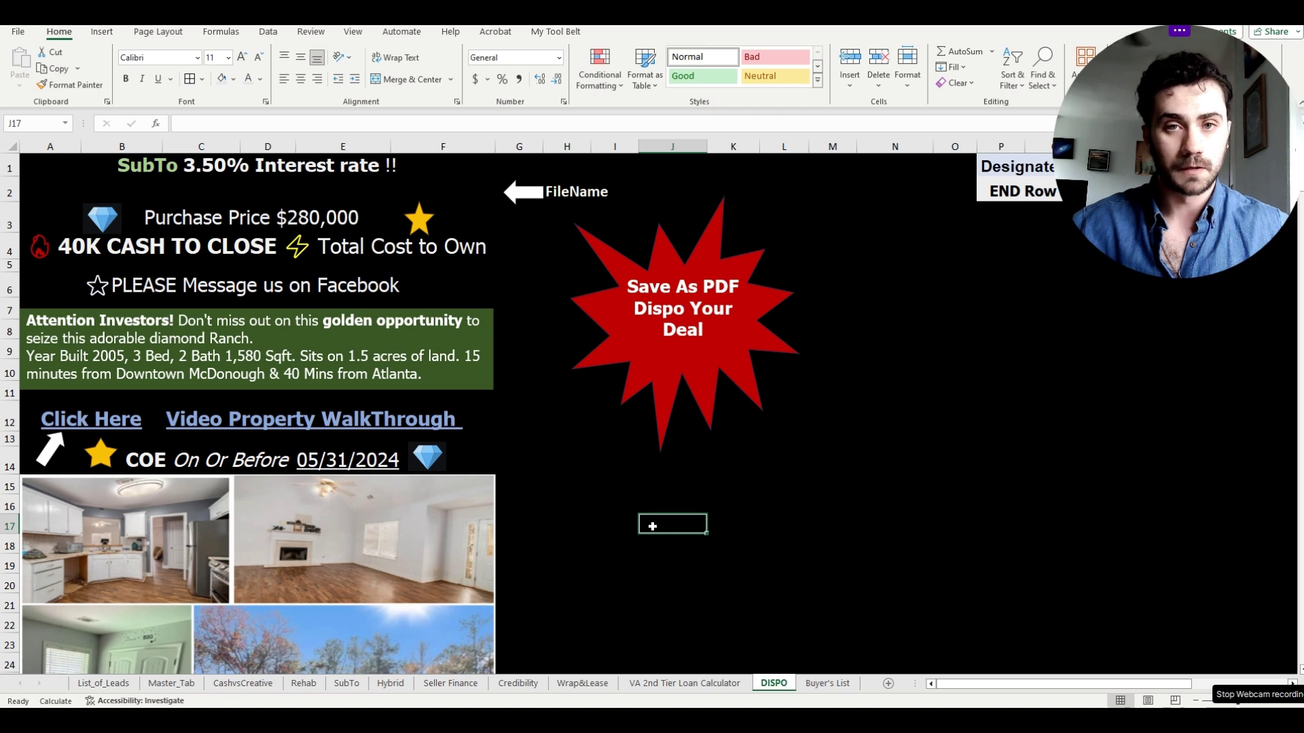
left_click(827, 683)
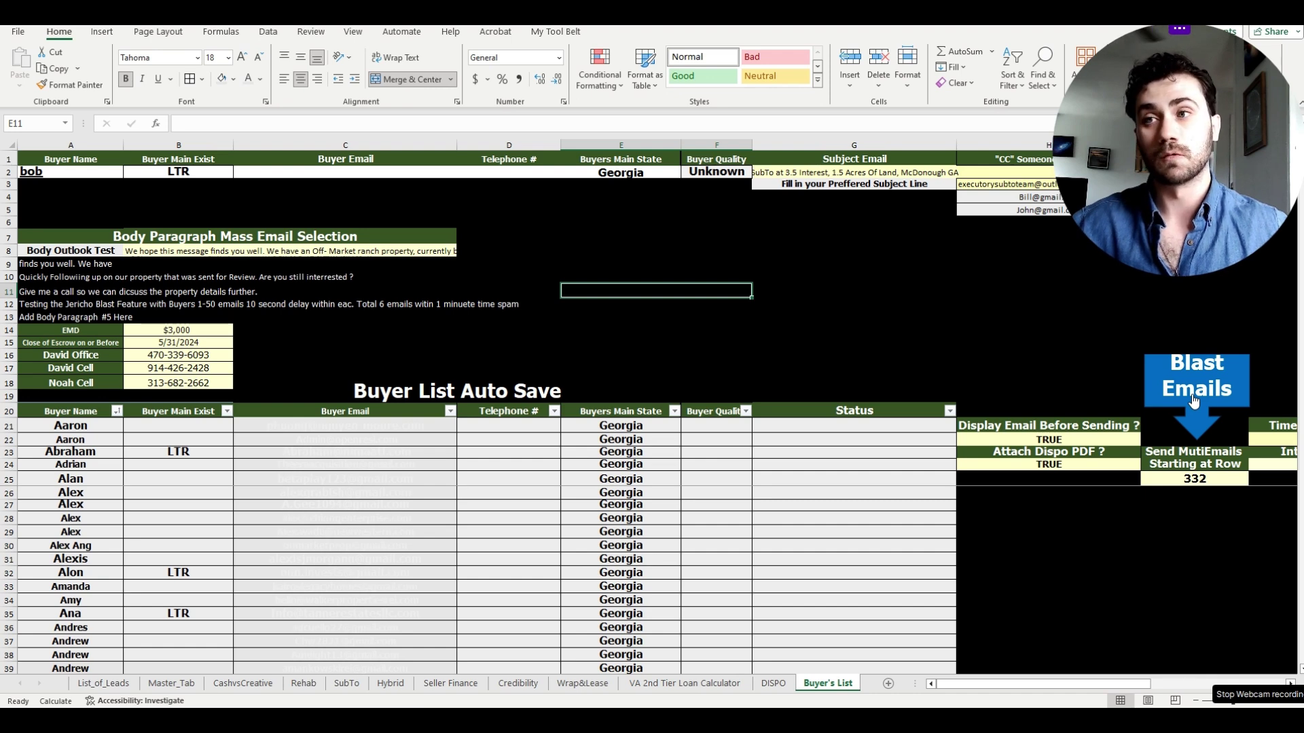
left_click(258, 688)
left_click(984, 358)
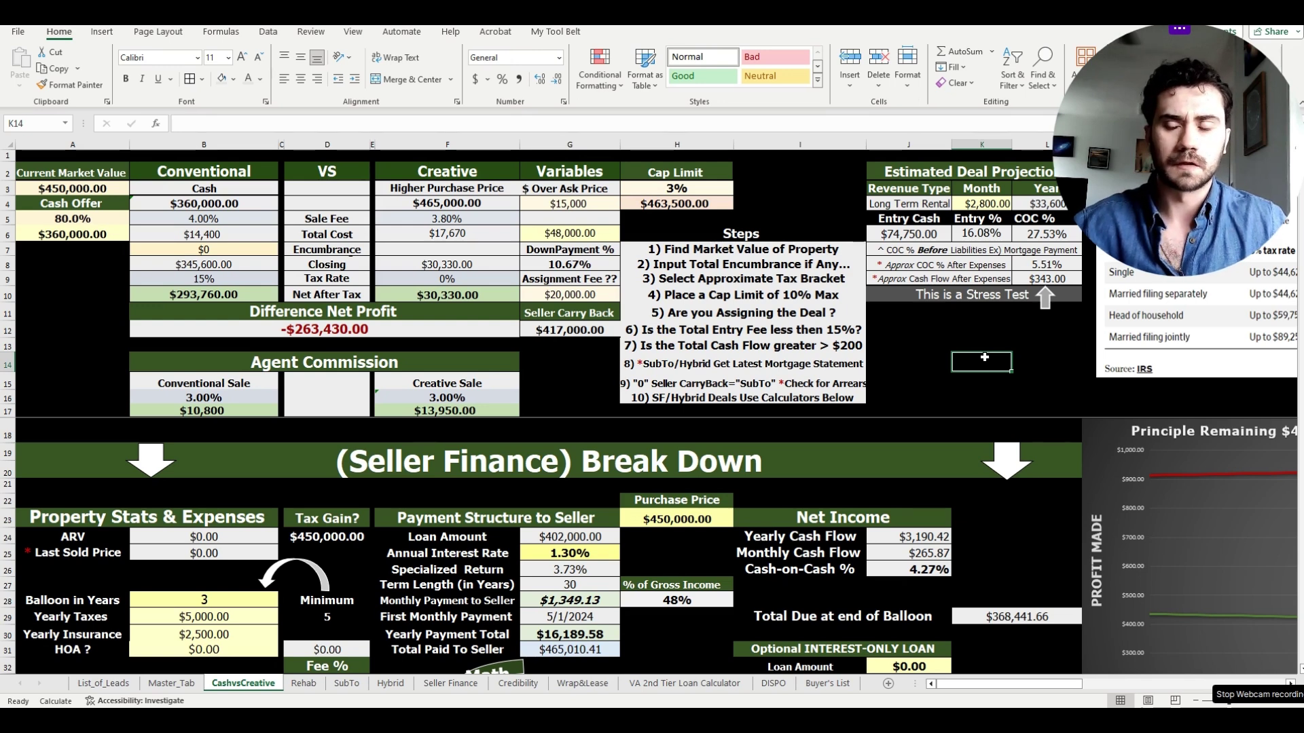
left_click(901, 364)
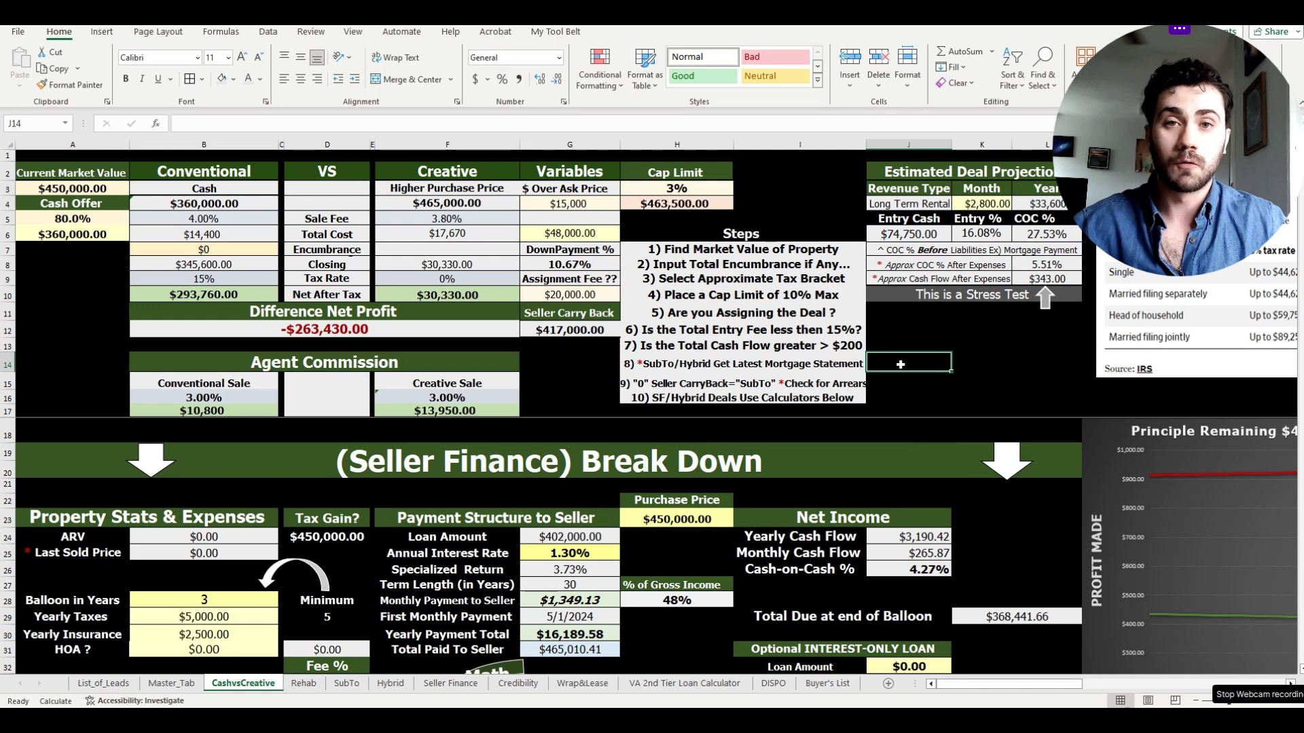